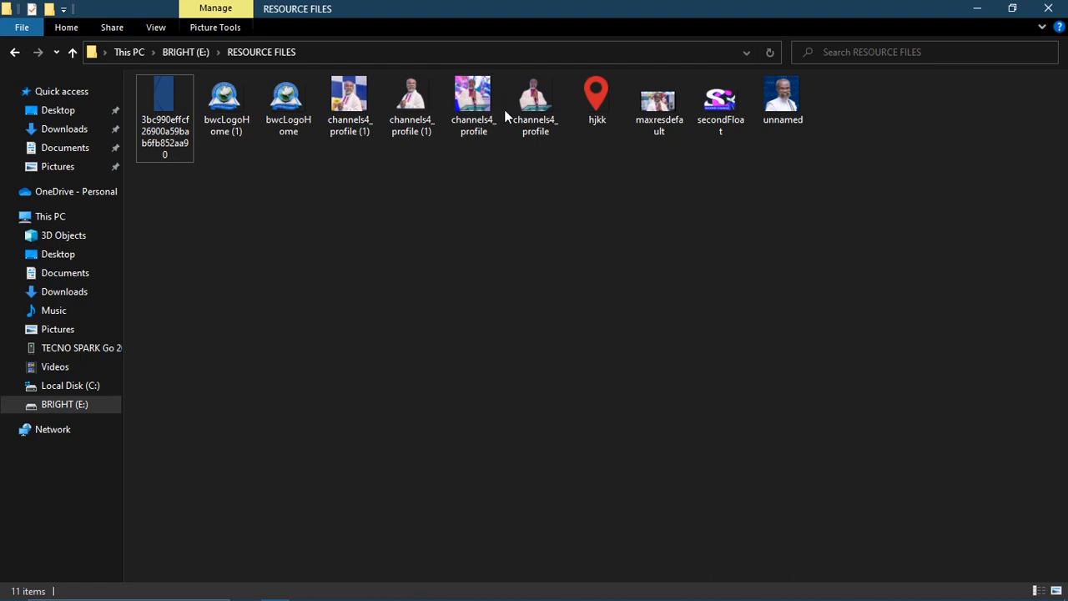
Switch to Photoshop and create a new 4 x 4 inch document at 300 pixels/inch in RGB with a white background.
{"action": "left_click", "coordinate": [977, 10]}
{"action": "left_click", "coordinate": [33, 8]}
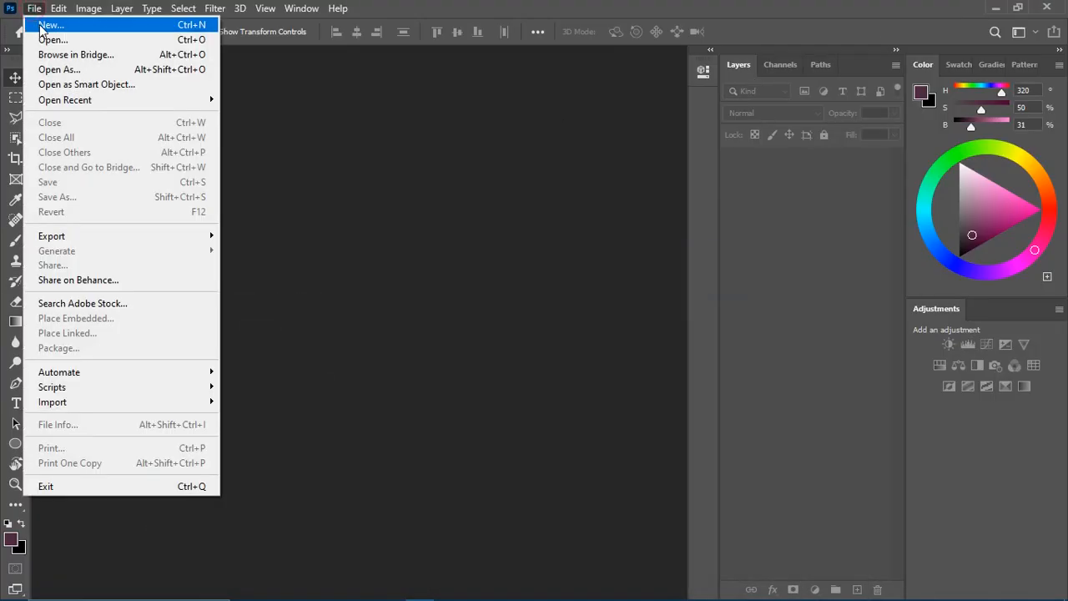
{"action": "left_click", "coordinate": [42, 27]}
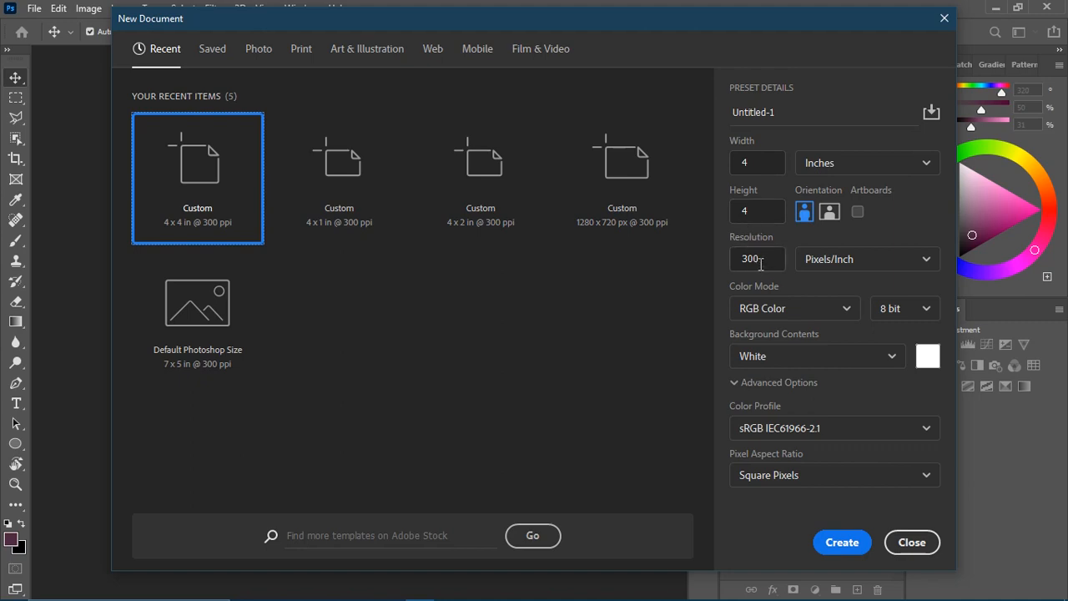
{"action": "left_click", "coordinate": [842, 543]}
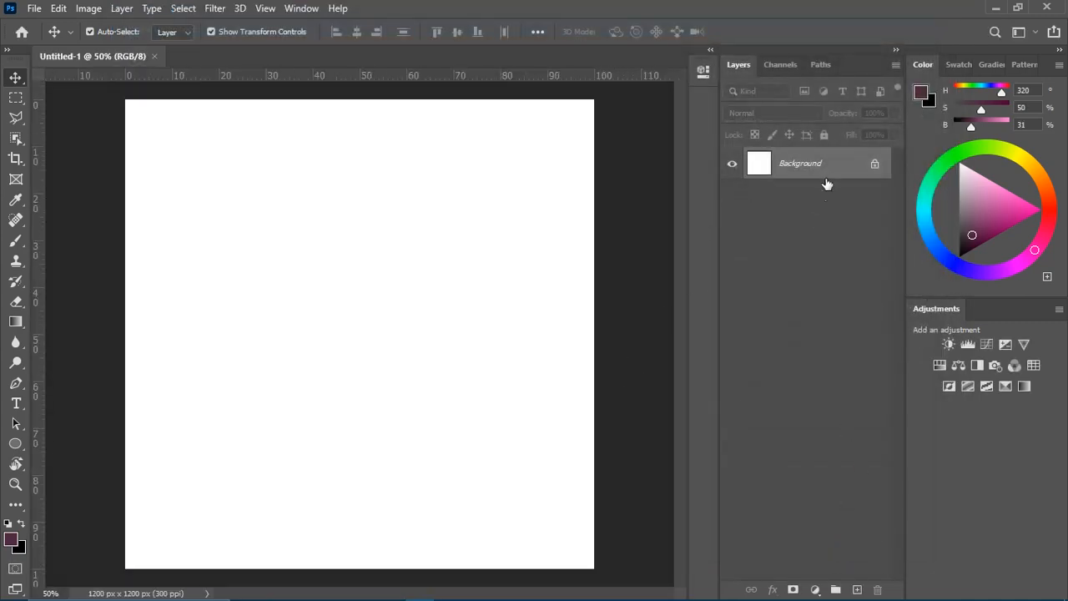
Add a Solid Color fill layer in a pale pinkish grey above the background.
{"action": "left_click", "coordinate": [815, 589]}
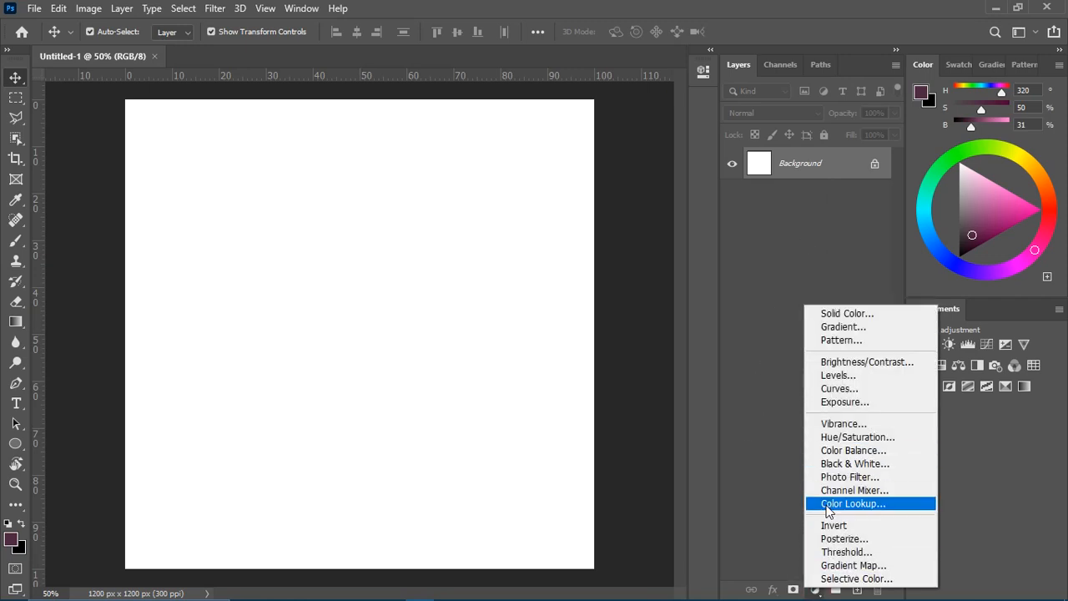
{"action": "left_click", "coordinate": [843, 313]}
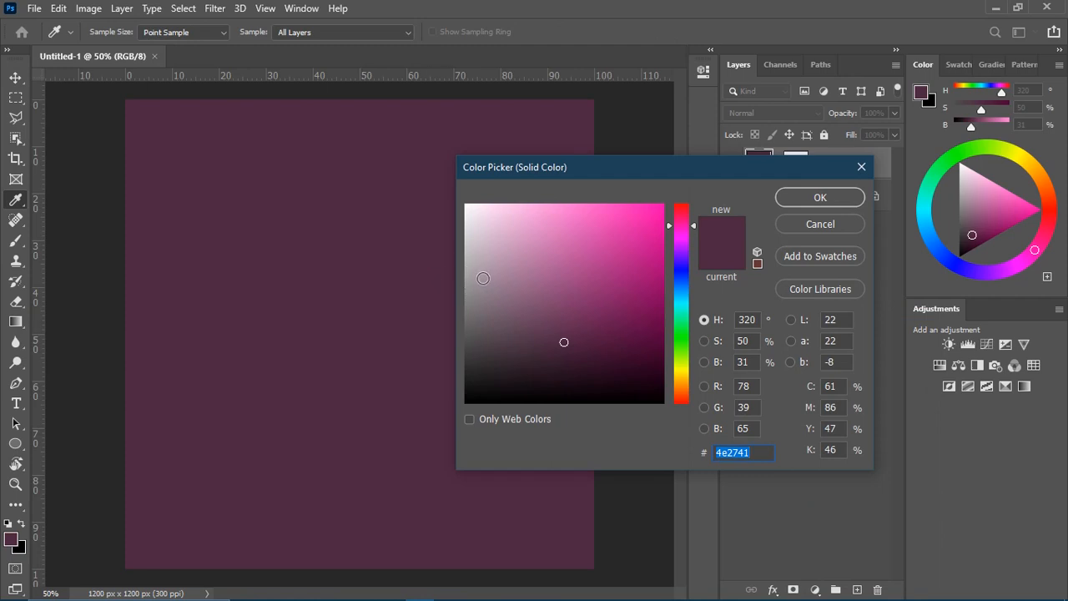
{"action": "left_click", "coordinate": [475, 257]}
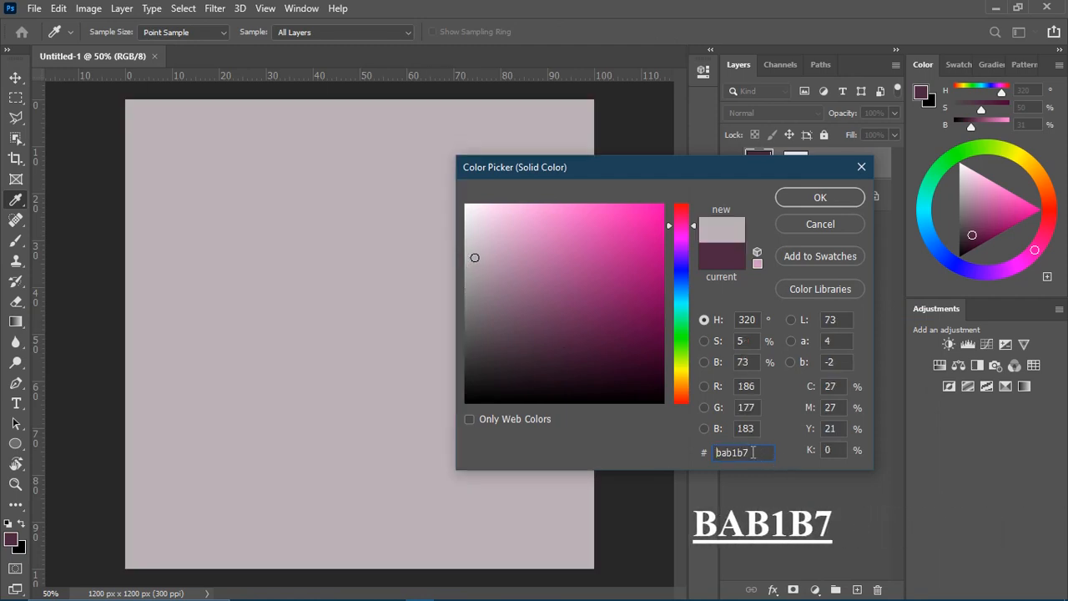
{"action": "key", "text": "Return"}
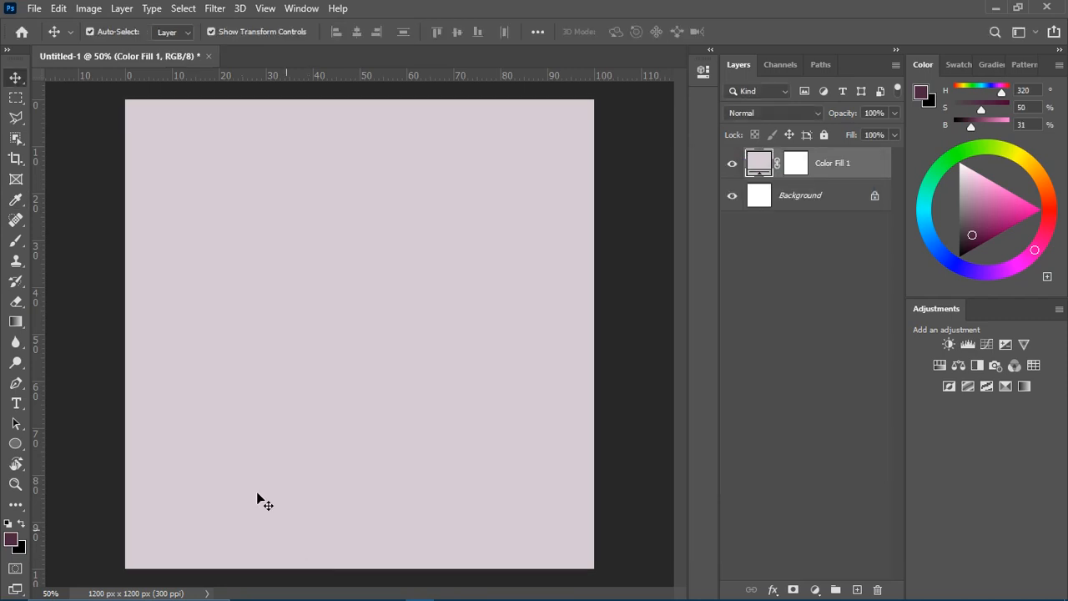
Place the blue fabric image 3bc990effcf26900a59bab6fb852aa90 as an embedded object and flip it horizontally.
{"action": "left_click", "coordinate": [35, 8]}
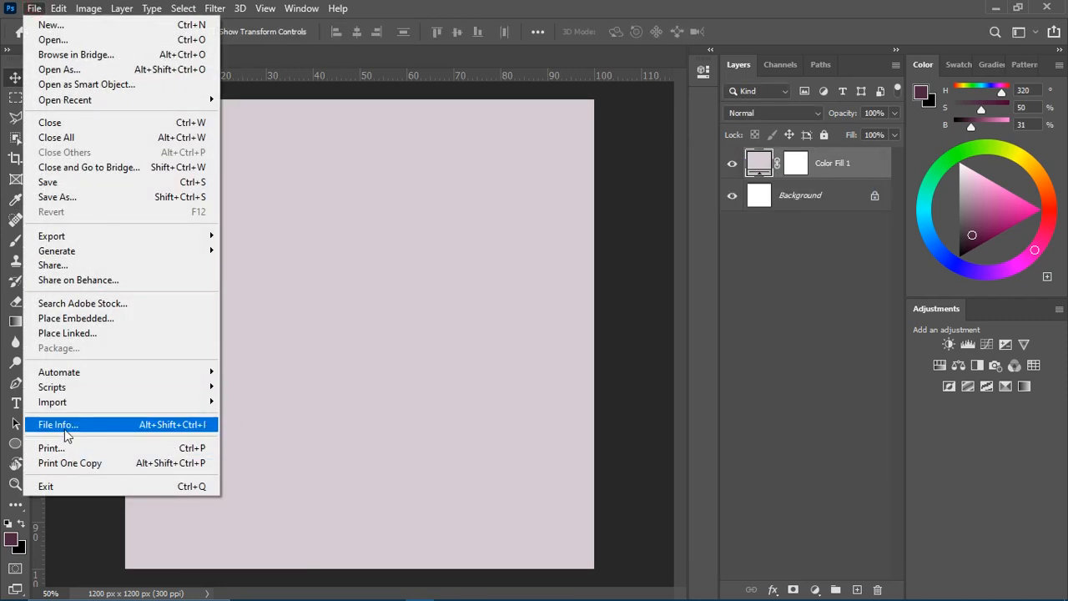
{"action": "left_click", "coordinate": [86, 319]}
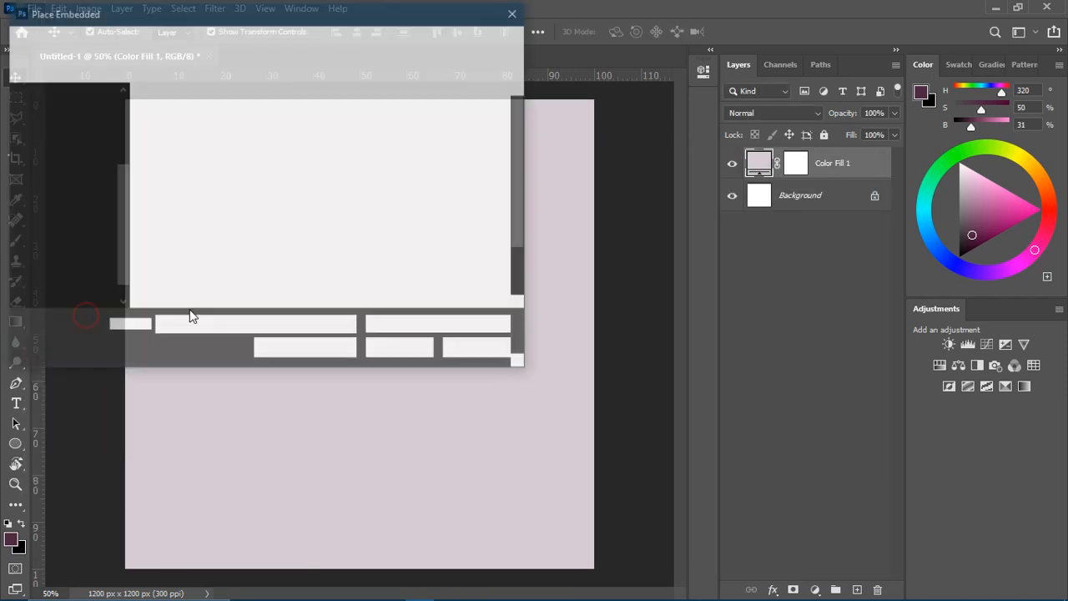
{"action": "left_click", "coordinate": [194, 150]}
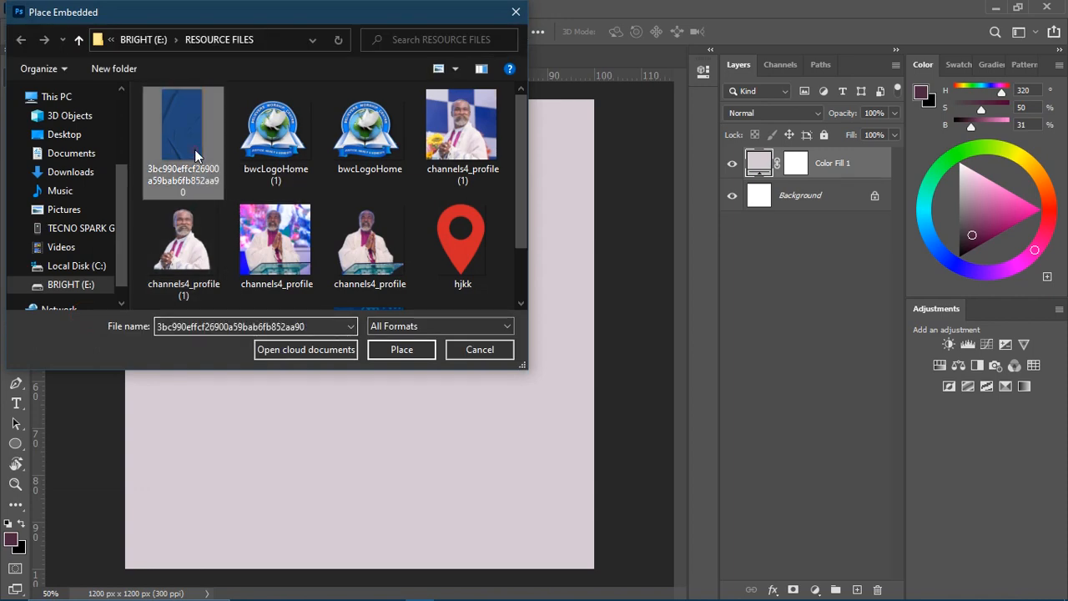
{"action": "left_click", "coordinate": [411, 352]}
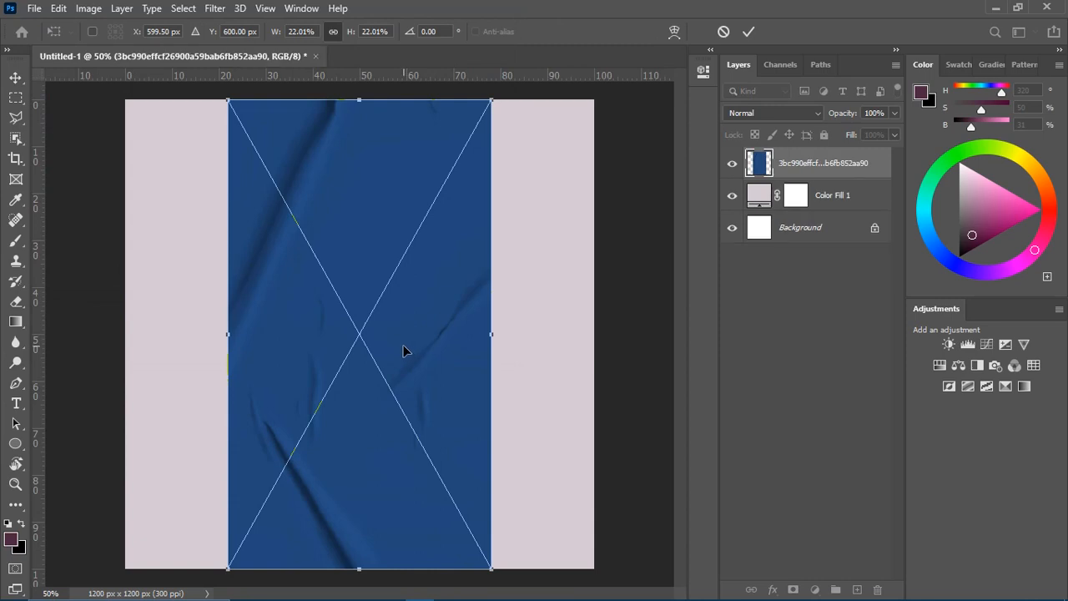
{"action": "right_click", "coordinate": [382, 202]}
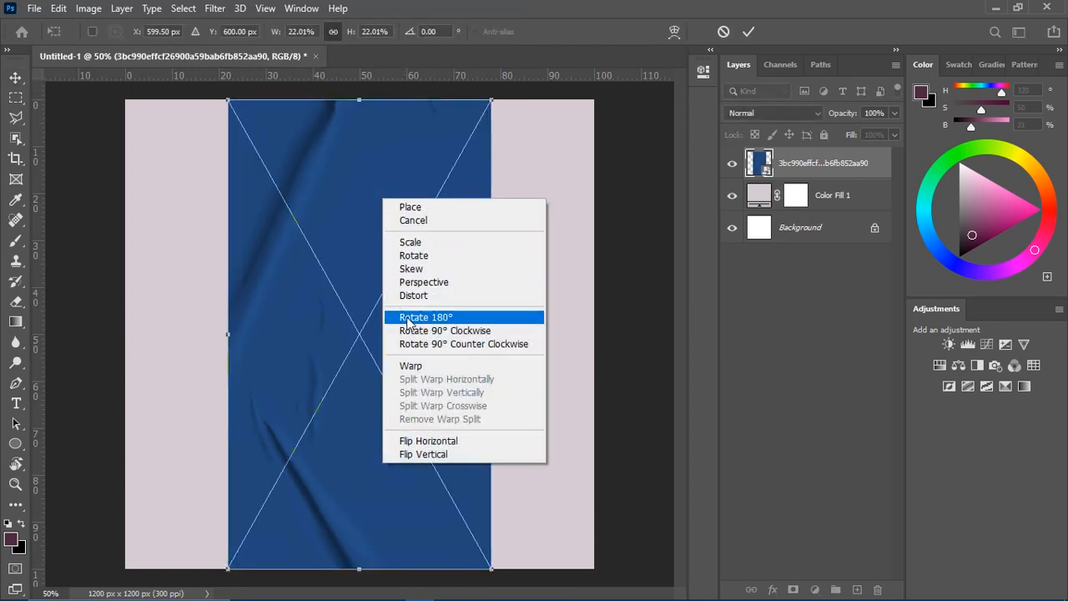
{"action": "left_click", "coordinate": [428, 442]}
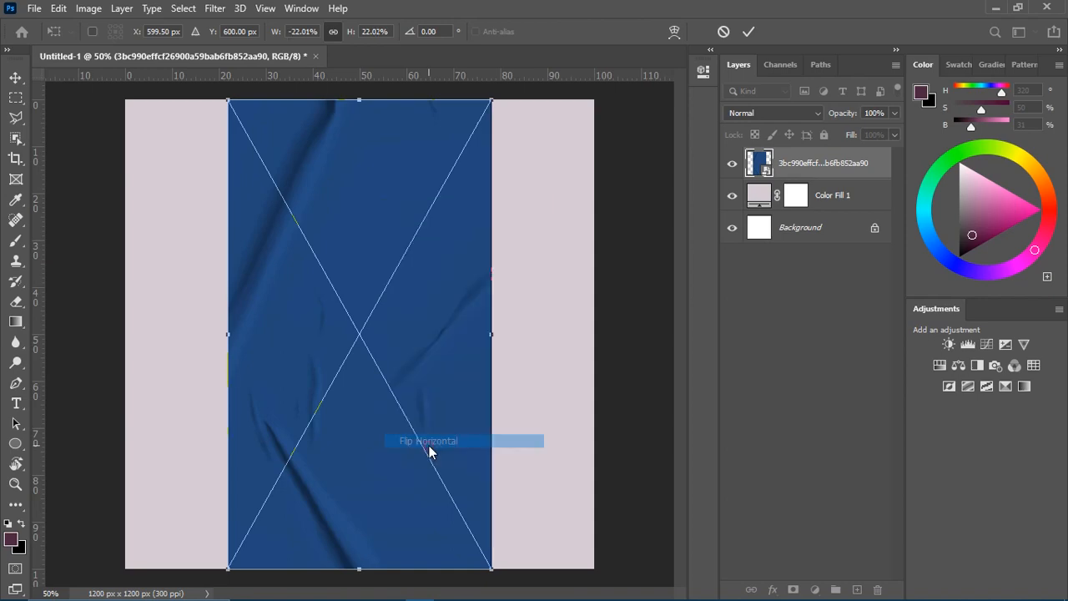
Rotate the blue fabric image about 90° and move it up so it covers the upper part of the canvas.
{"action": "left_click_drag", "start_coordinate": [494, 584], "coordinate": [680, 161]}
{"action": "key", "text": "Return"}
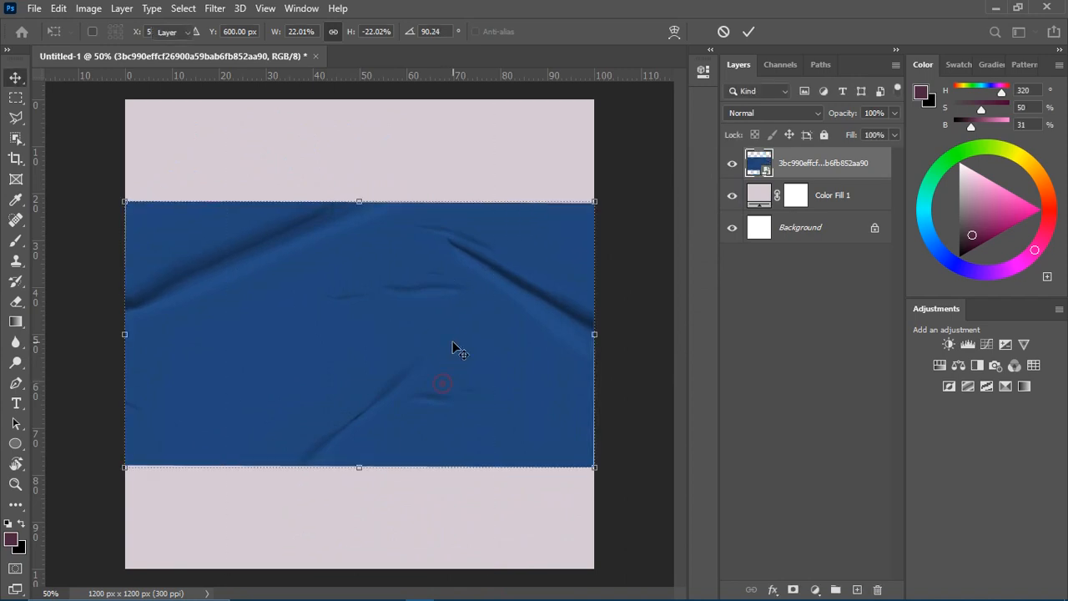
{"action": "left_click_drag", "start_coordinate": [453, 348], "coordinate": [420, 231]}
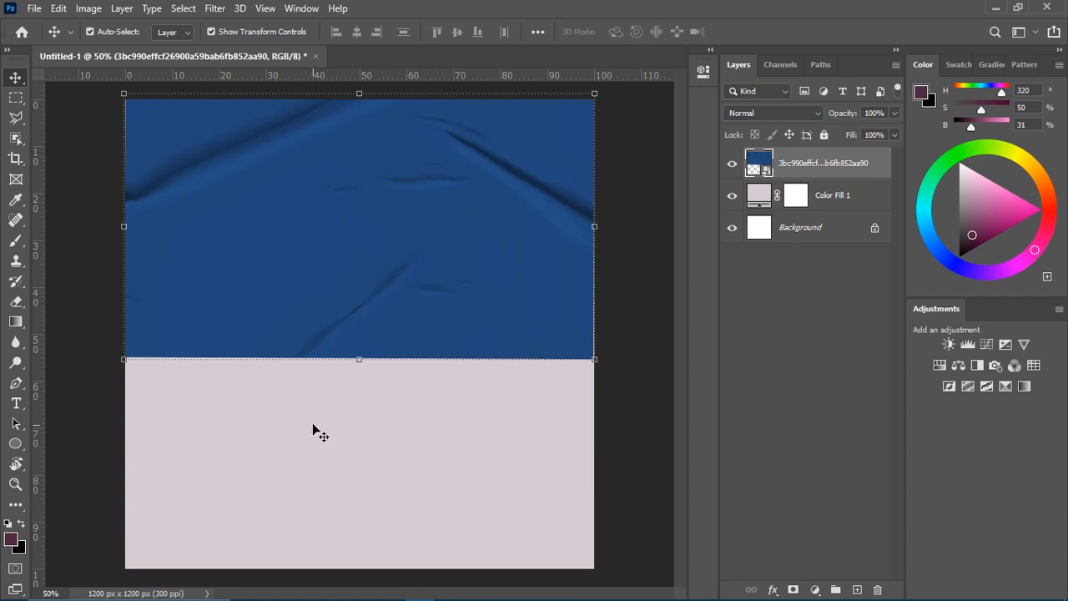
Add a horizontal guide at about 60% of the canvas height, keeping the rulers in percent.
{"action": "mouse_move", "coordinate": [349, 73]}
{"action": "left_mouse_down"}
{"action": "mouse_move", "coordinate": [341, 162]}
{"action": "mouse_move", "coordinate": [352, 77]}
{"action": "left_mouse_up"}
{"action": "left_click_drag", "start_coordinate": [428, 72], "coordinate": [392, 383]}
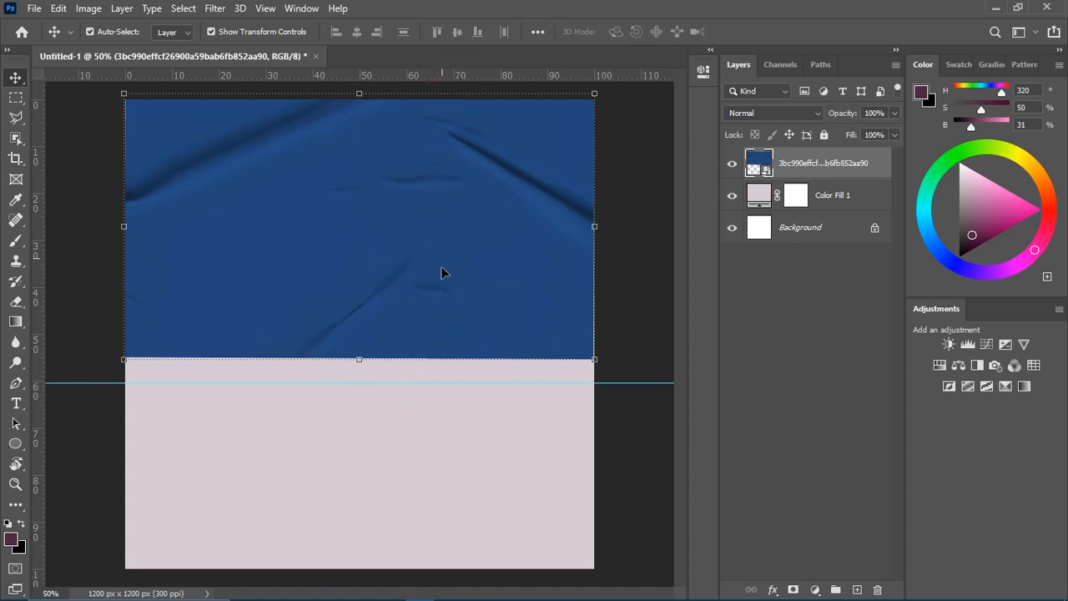
{"action": "right_click", "coordinate": [36, 222]}
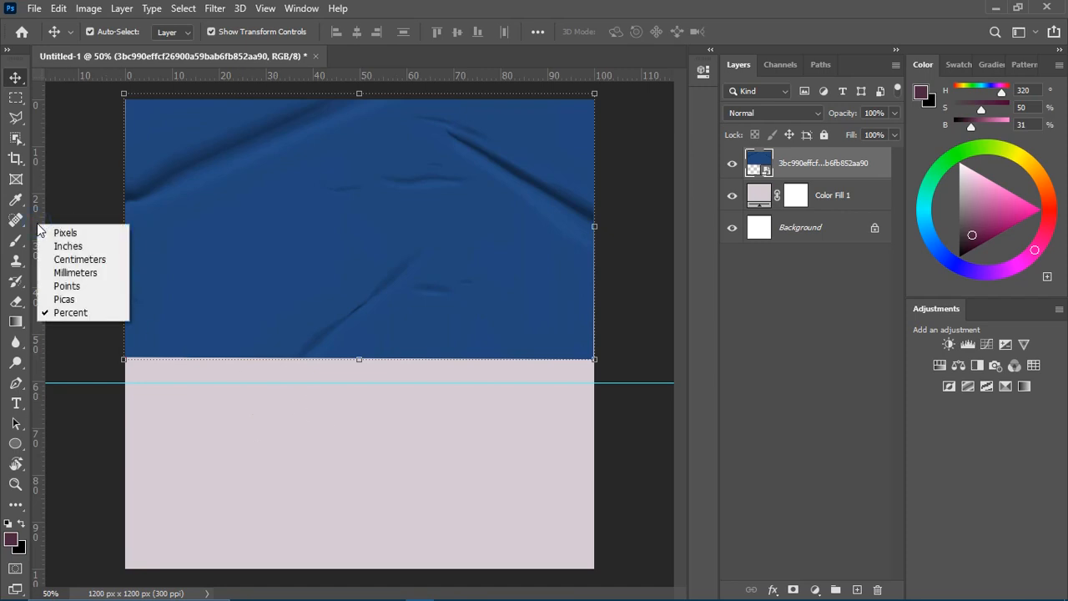
{"action": "left_click", "coordinate": [92, 312]}
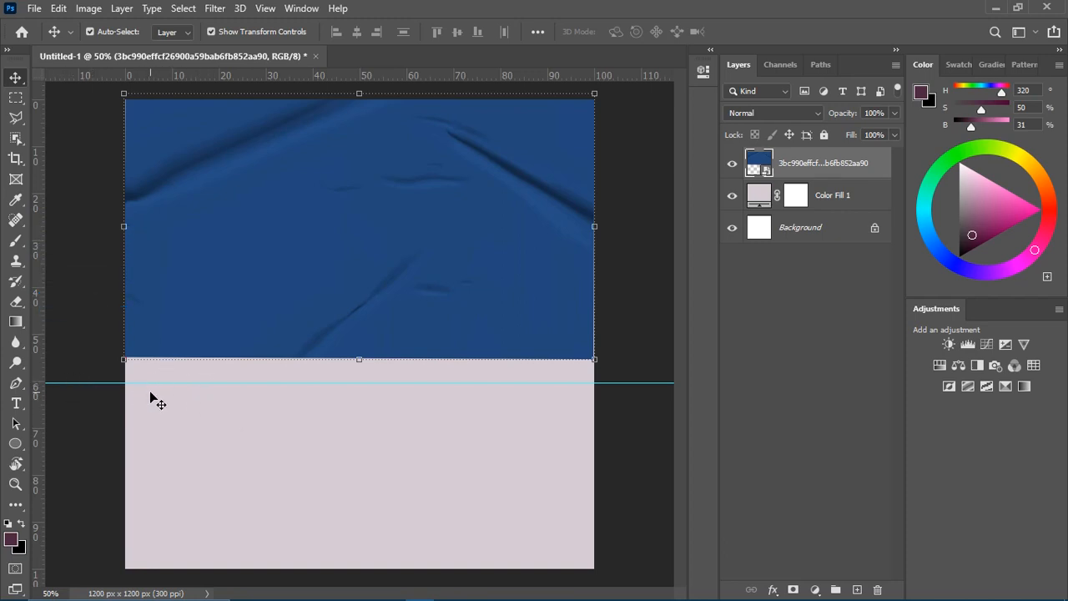
Enlarge the blue fabric image slightly and stretch its lower edge down to the horizontal guide, then deselect the layer.
{"action": "left_click", "coordinate": [198, 313]}
{"action": "left_click_drag", "start_coordinate": [360, 362], "coordinate": [369, 365]}
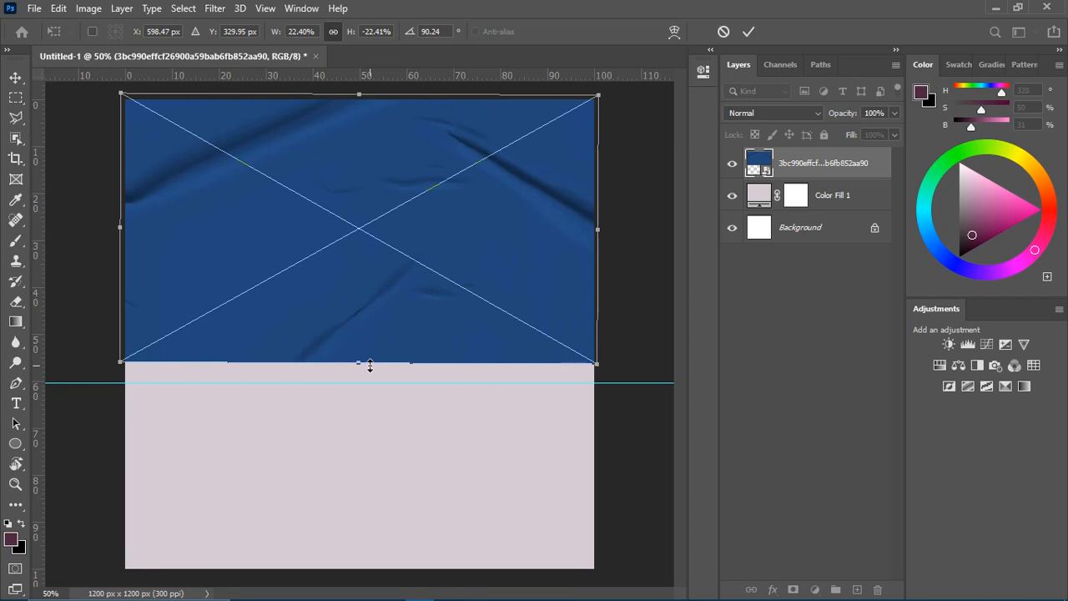
{"action": "left_click_drag", "start_coordinate": [370, 364], "coordinate": [376, 385]}
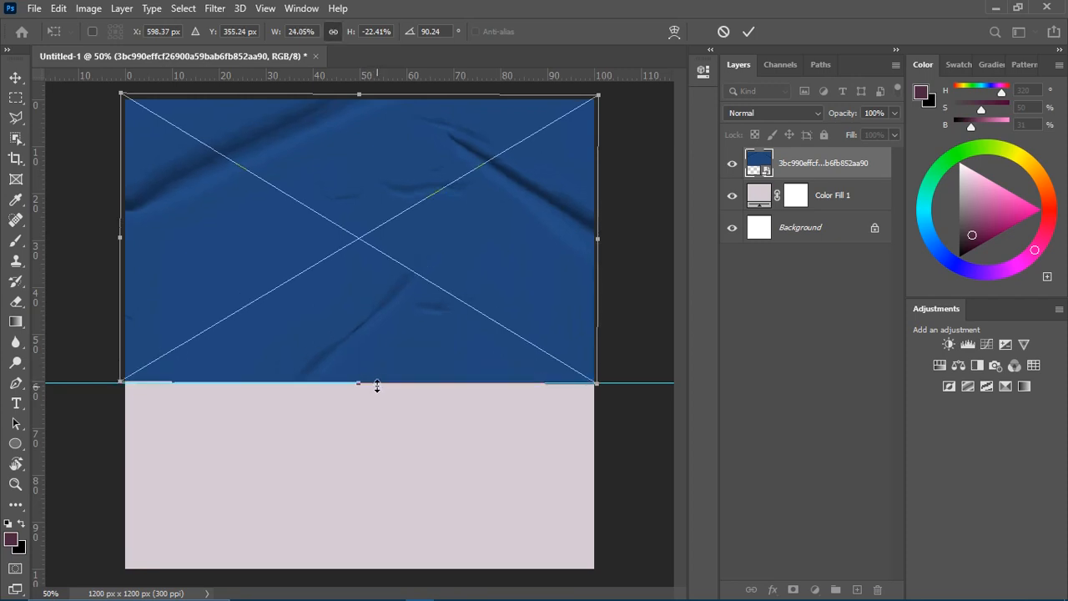
{"action": "left_click", "coordinate": [741, 33]}
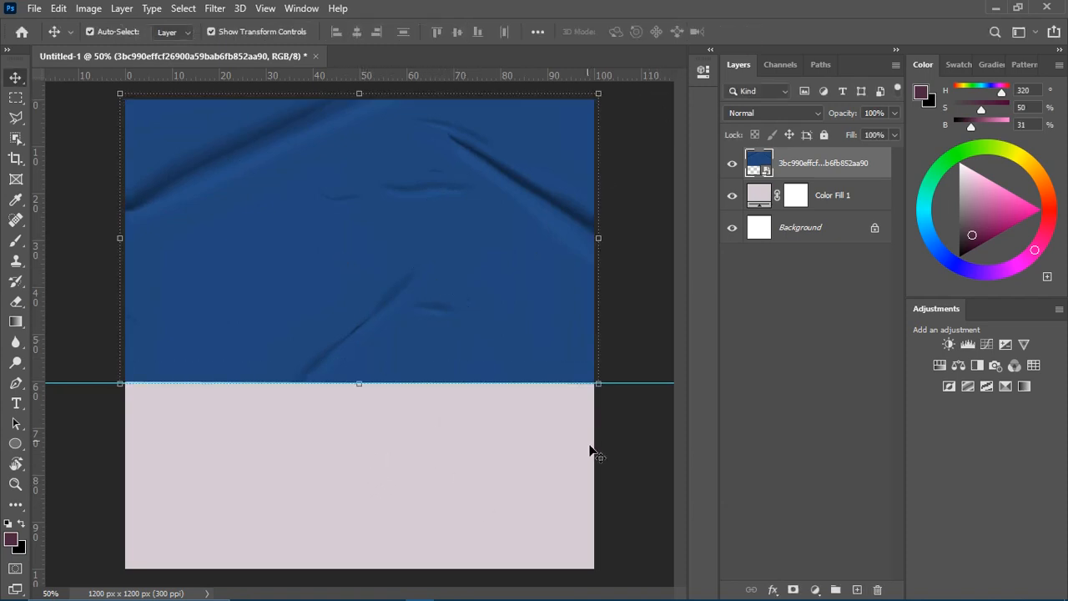
{"action": "left_click", "coordinate": [620, 455]}
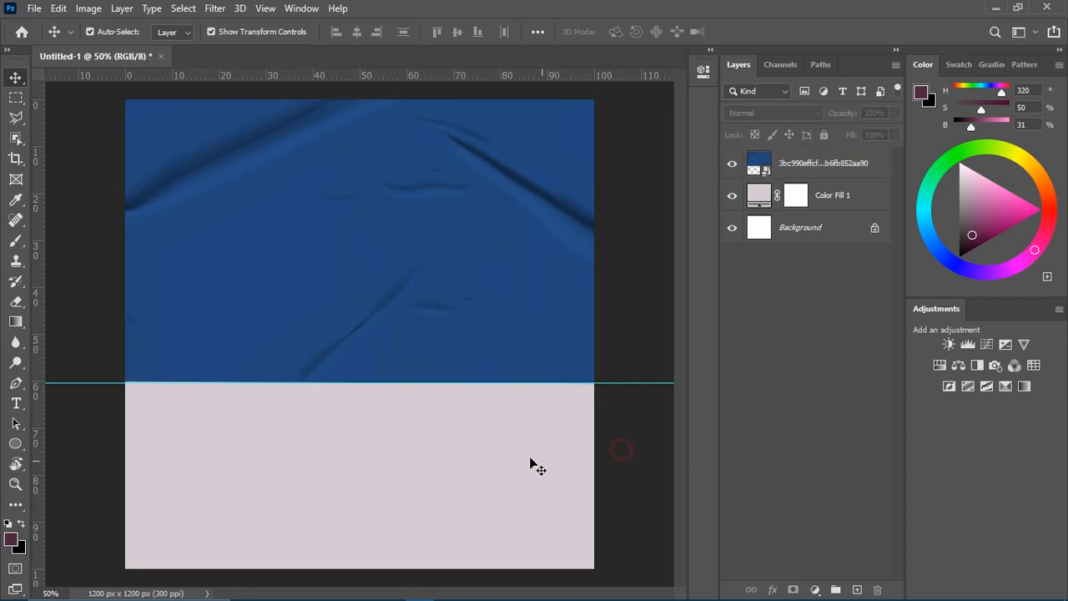
Set the blue fabric layer's blend mode to Multiply and its opacity to 90%.
{"action": "left_click", "coordinate": [392, 275]}
{"action": "left_click", "coordinate": [806, 167]}
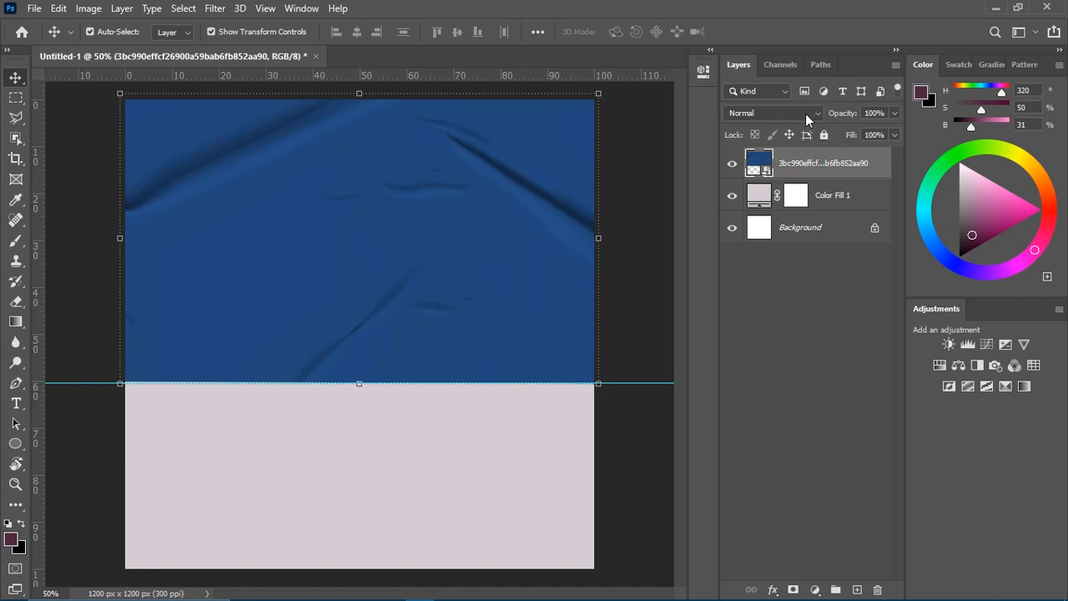
{"action": "left_click", "coordinate": [817, 110]}
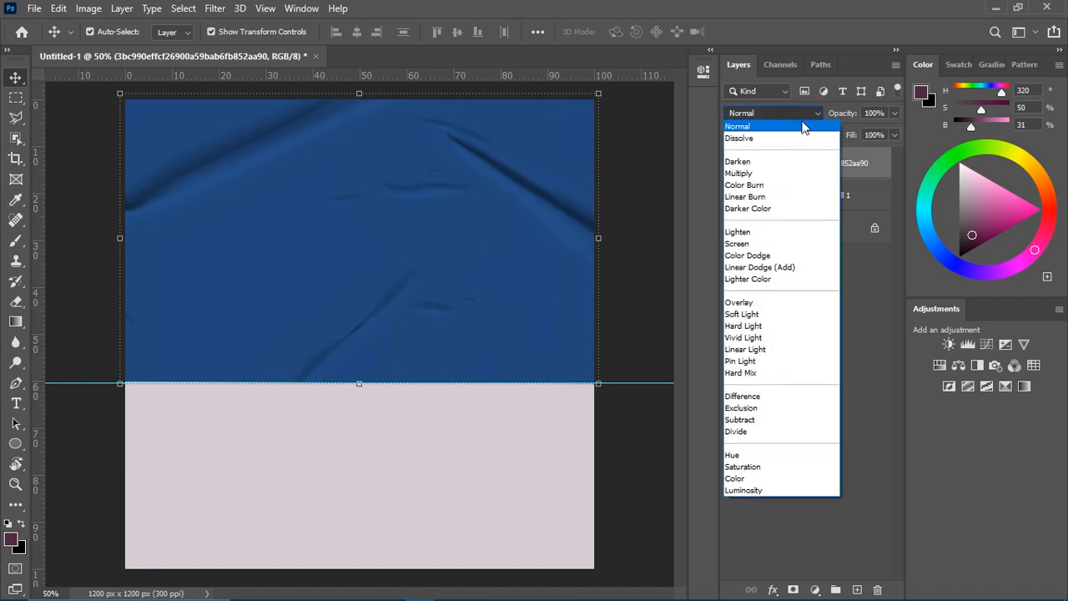
{"action": "left_click", "coordinate": [817, 111]}
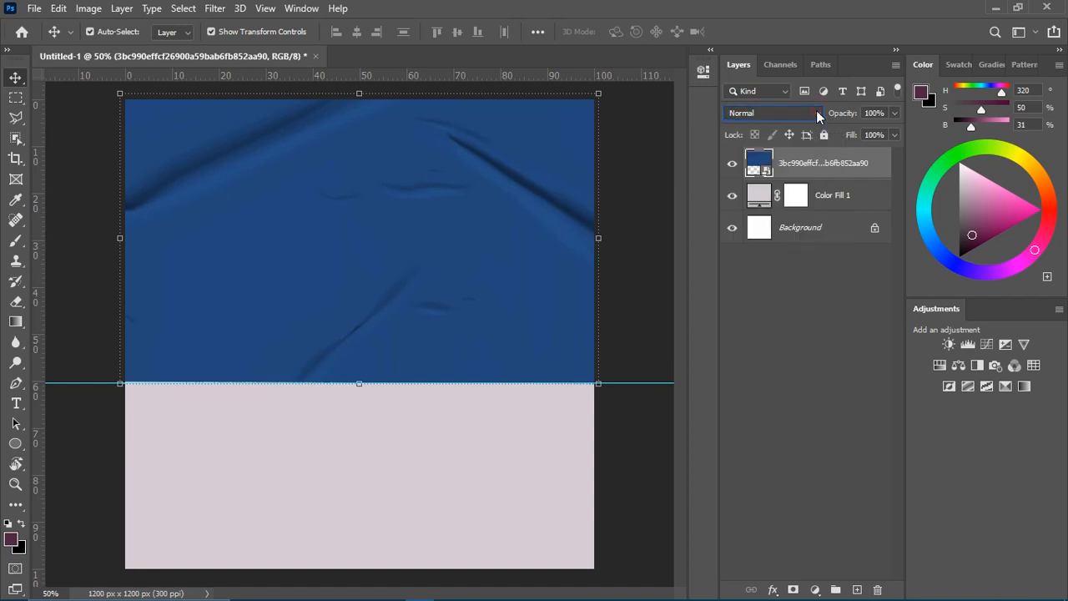
{"action": "left_click", "coordinate": [816, 113]}
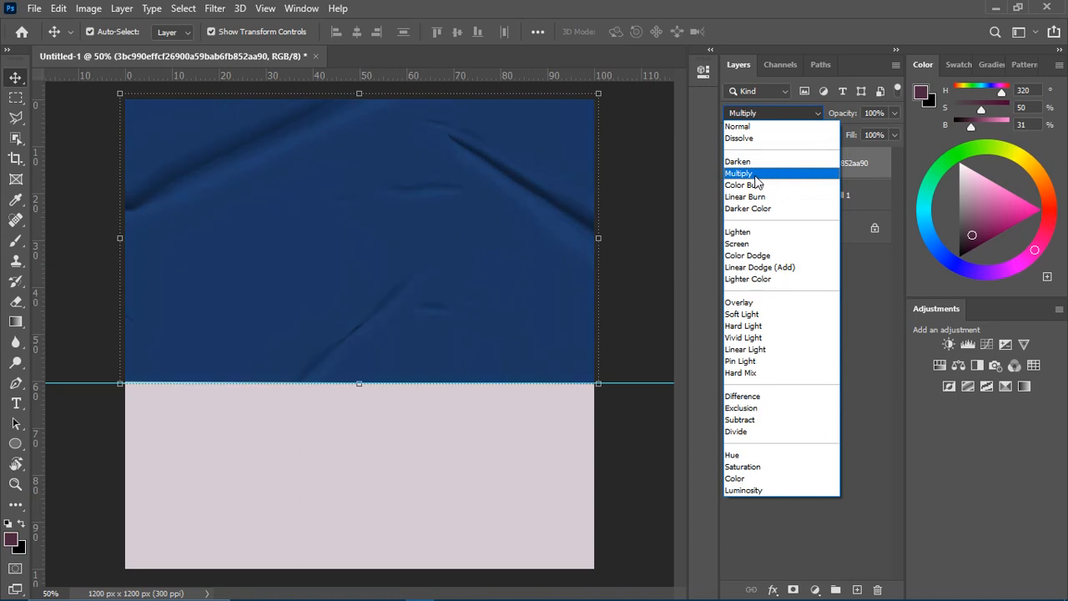
{"action": "left_click", "coordinate": [755, 173]}
{"action": "left_click", "coordinate": [870, 113]}
{"action": "type", "text": "80"}
{"action": "key", "text": "BackSpace"}
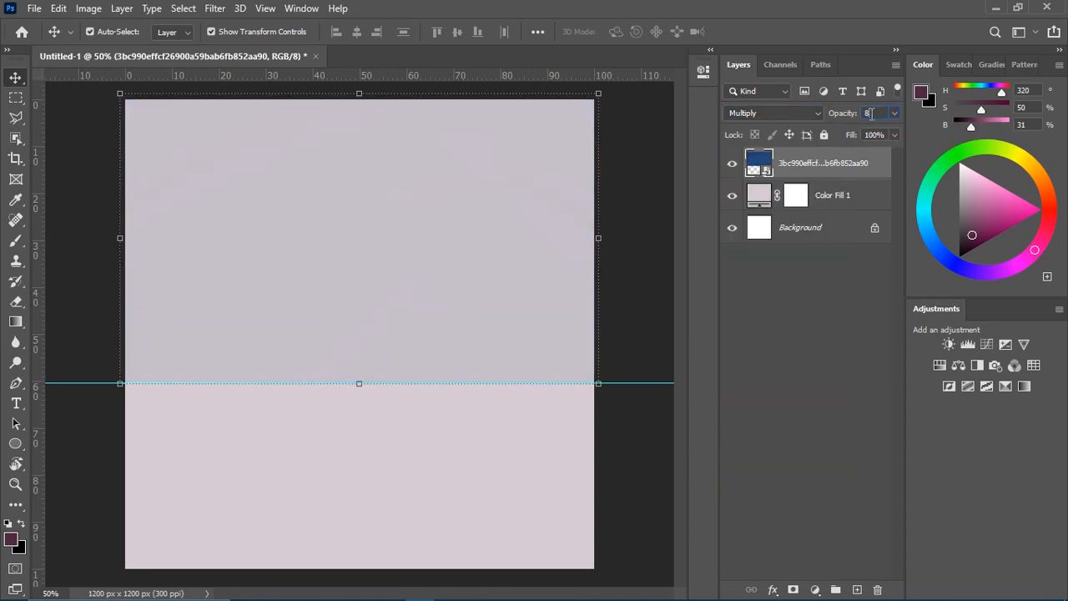
{"action": "type", "text": "0"}
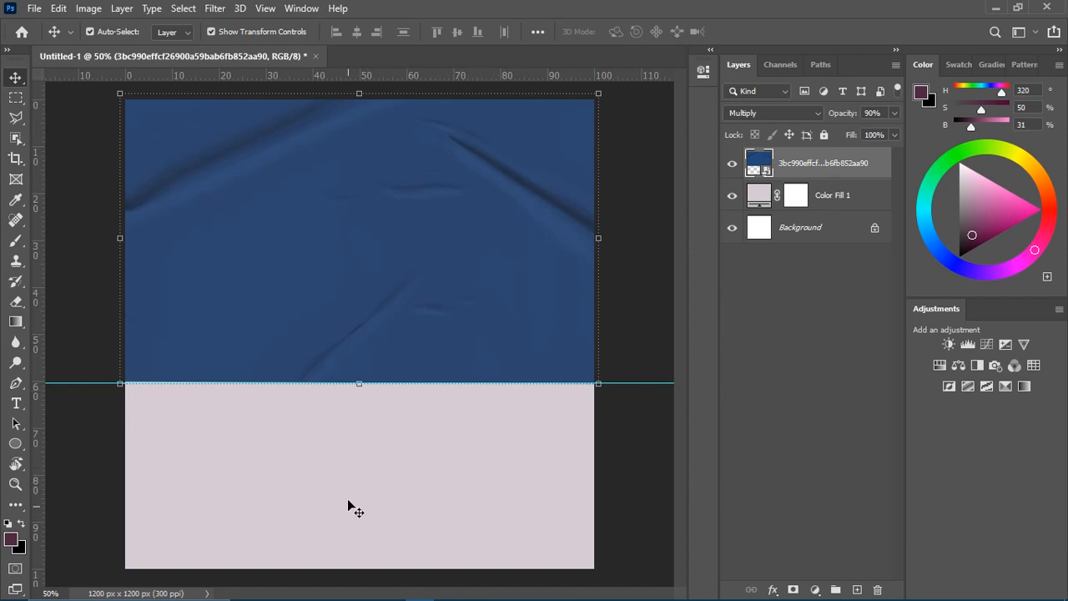
Place the cut-out portrait channels4_profile (1) as an embedded object, scaled to about 27.4% in the canvas's lower-left corner.
{"action": "left_click", "coordinate": [34, 9]}
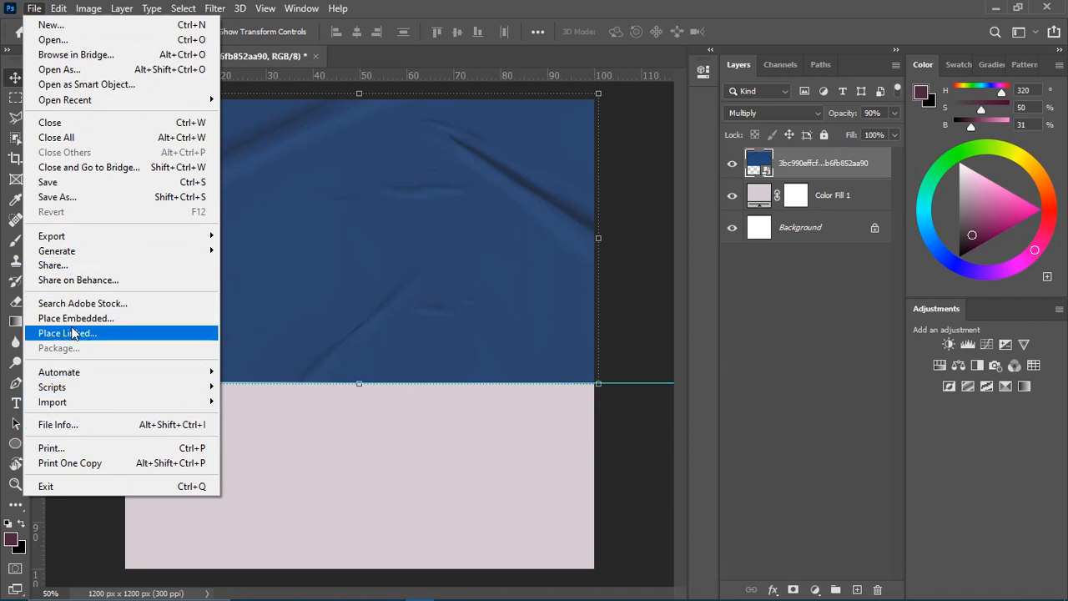
{"action": "left_click", "coordinate": [78, 320]}
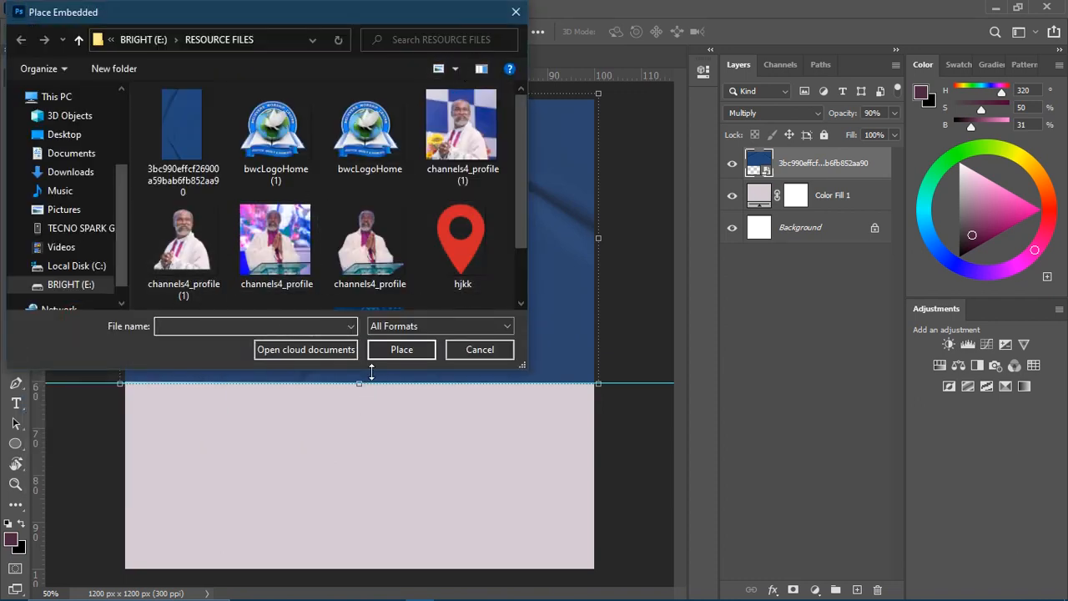
{"action": "left_click_drag", "start_coordinate": [371, 371], "coordinate": [371, 503]}
{"action": "left_click", "coordinate": [184, 239]}
{"action": "left_click", "coordinate": [401, 484]}
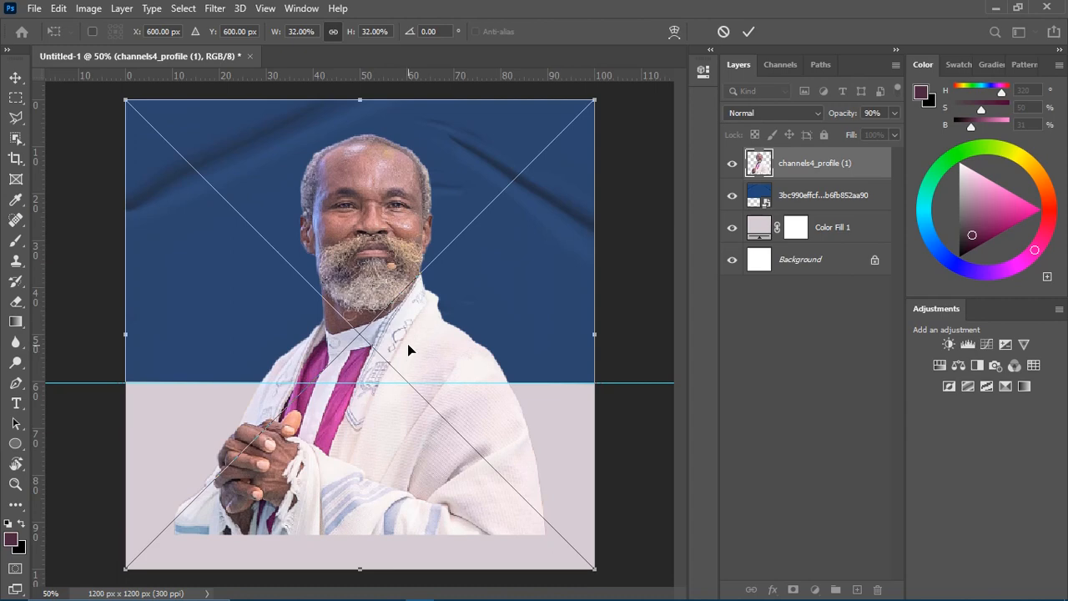
{"action": "left_click_drag", "start_coordinate": [407, 349], "coordinate": [372, 335]}
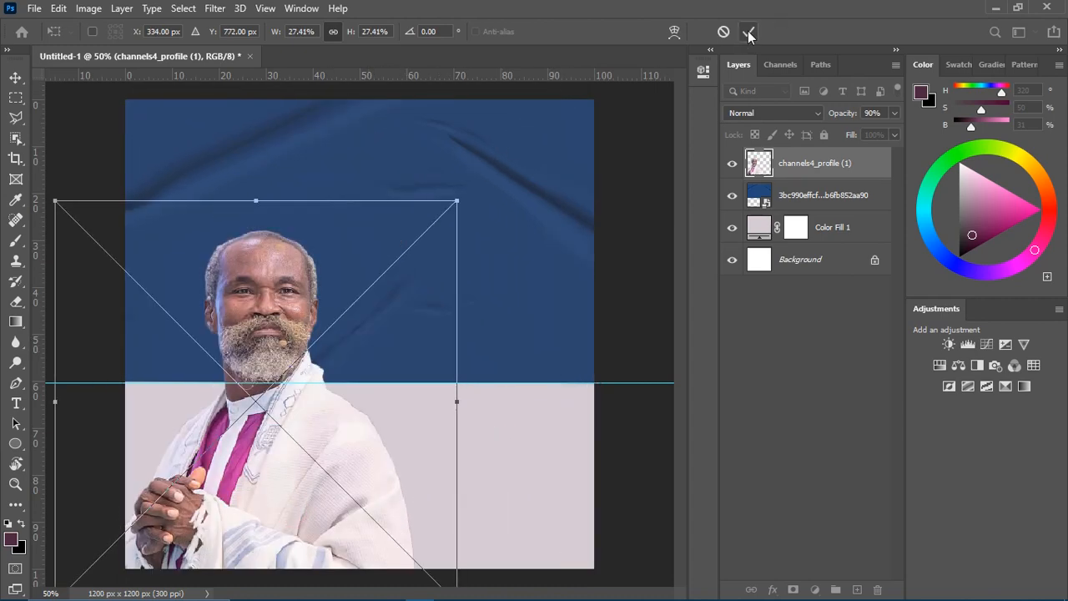
{"action": "left_click", "coordinate": [749, 34]}
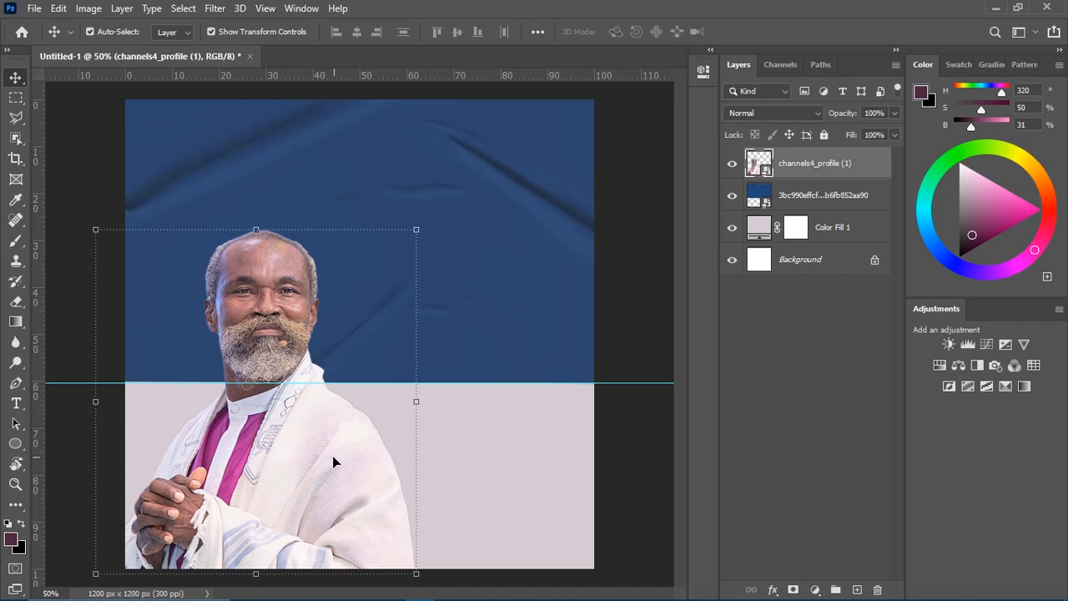
{"action": "left_click", "coordinate": [311, 466]}
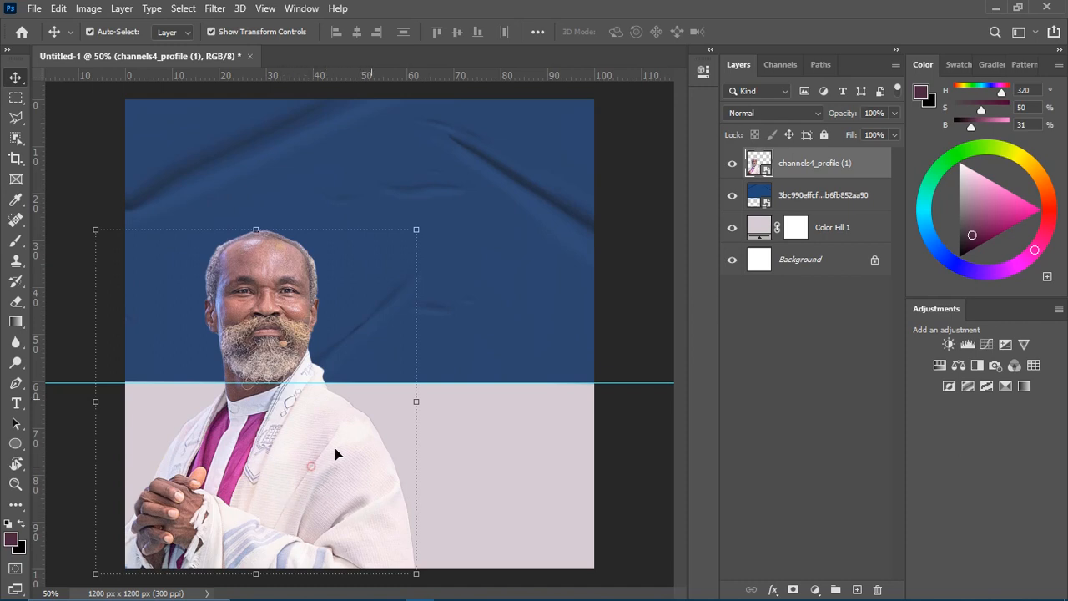
{"action": "left_click", "coordinate": [826, 163]}
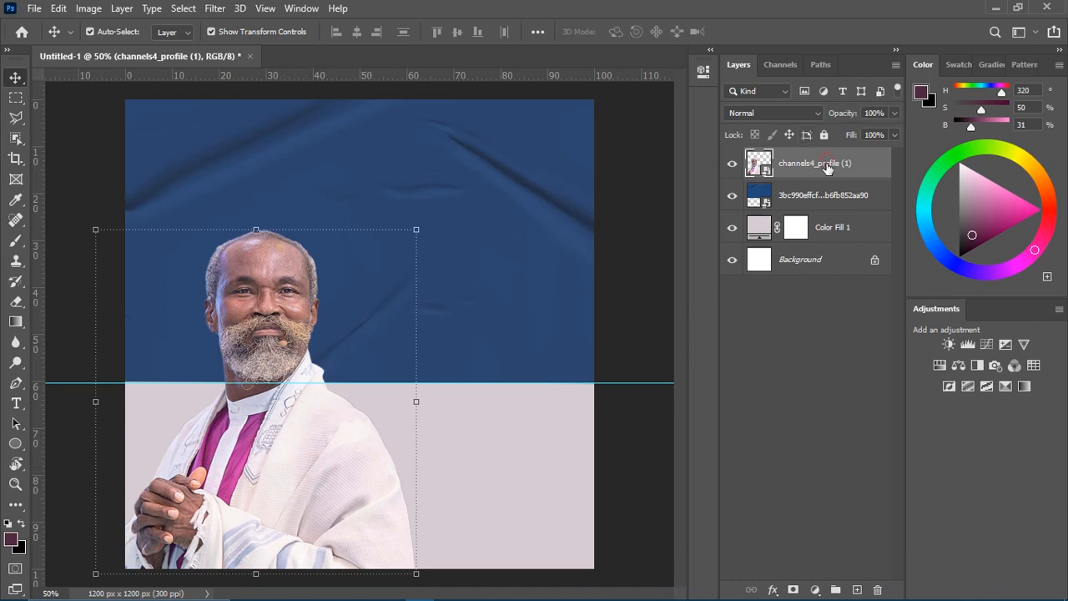
Clip a Levels adjustment to the portrait with the black input at 34 and the white input at 218.
{"action": "left_click", "coordinate": [966, 345]}
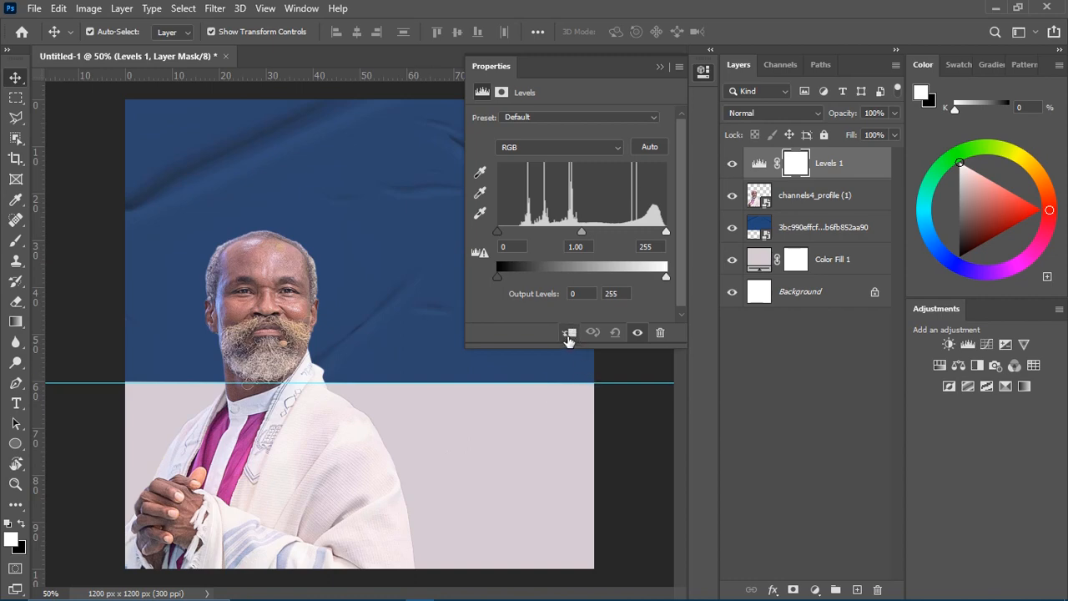
{"action": "left_click", "coordinate": [568, 334]}
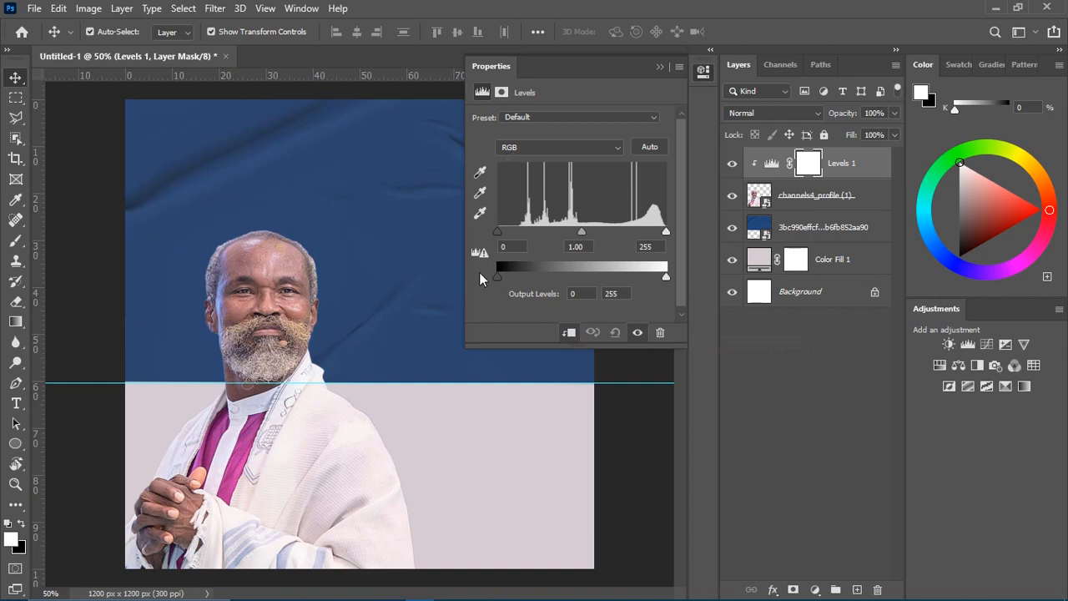
{"action": "left_click_drag", "start_coordinate": [498, 234], "coordinate": [521, 234]}
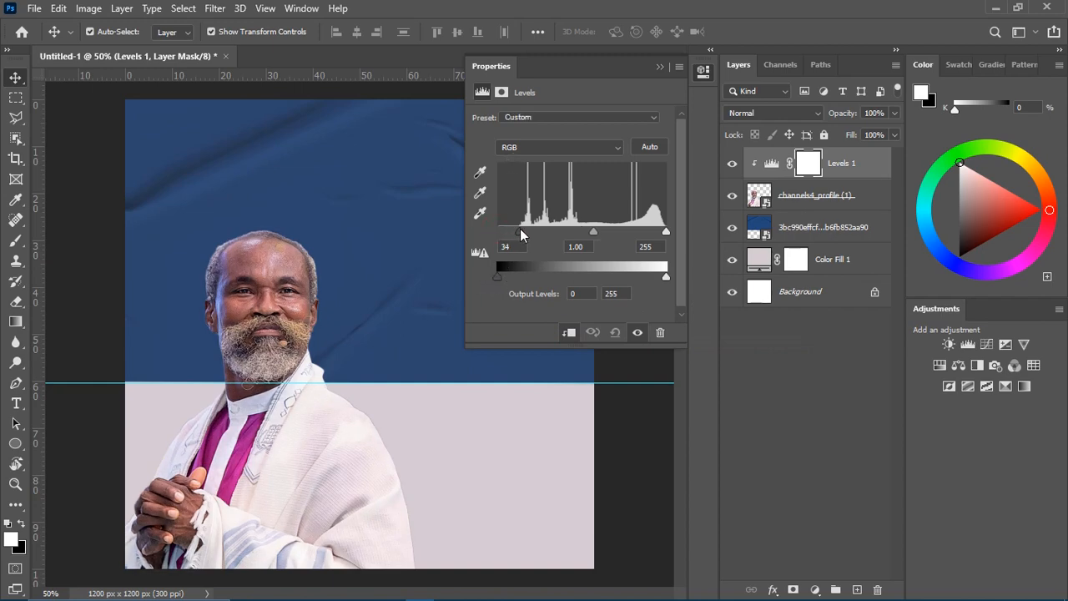
{"action": "left_click_drag", "start_coordinate": [667, 233], "coordinate": [641, 235]}
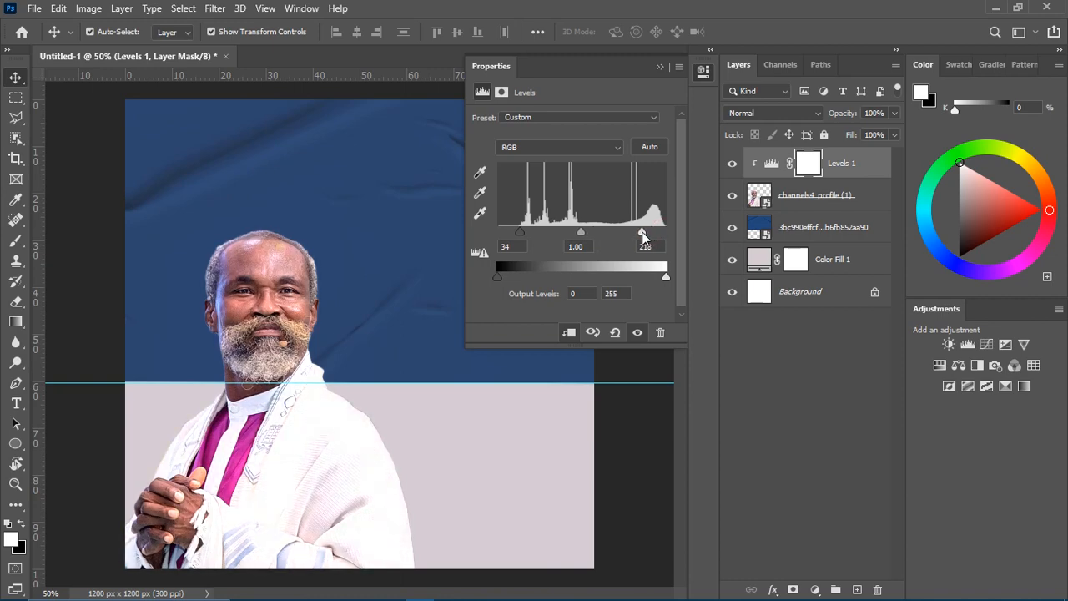
{"action": "left_click", "coordinate": [659, 68]}
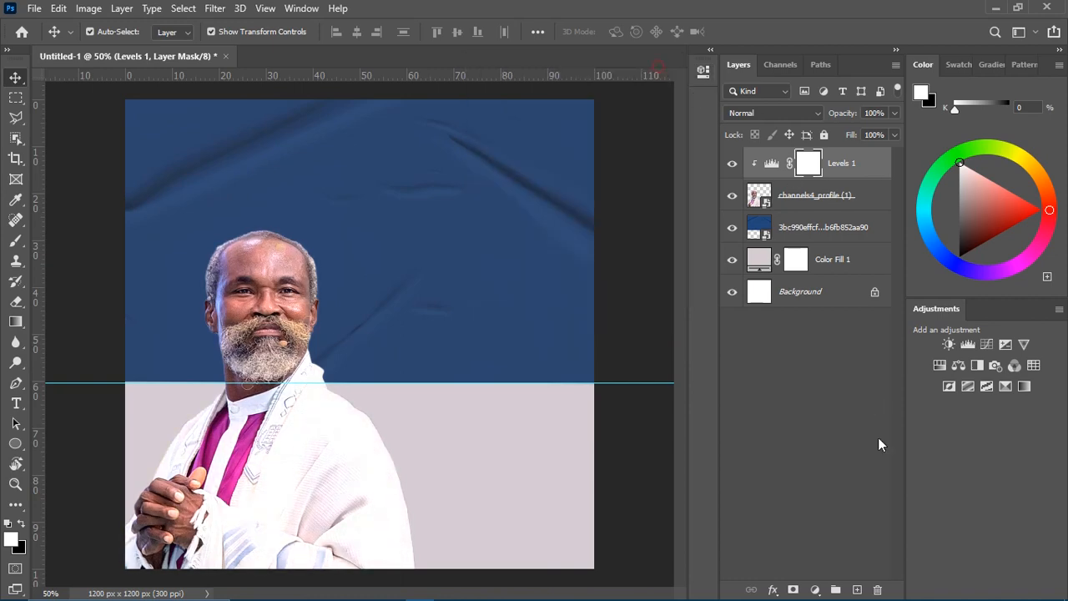
Clip a Hue/Saturation adjustment to the portrait and raise its saturation to +23.
{"action": "left_click", "coordinate": [941, 367]}
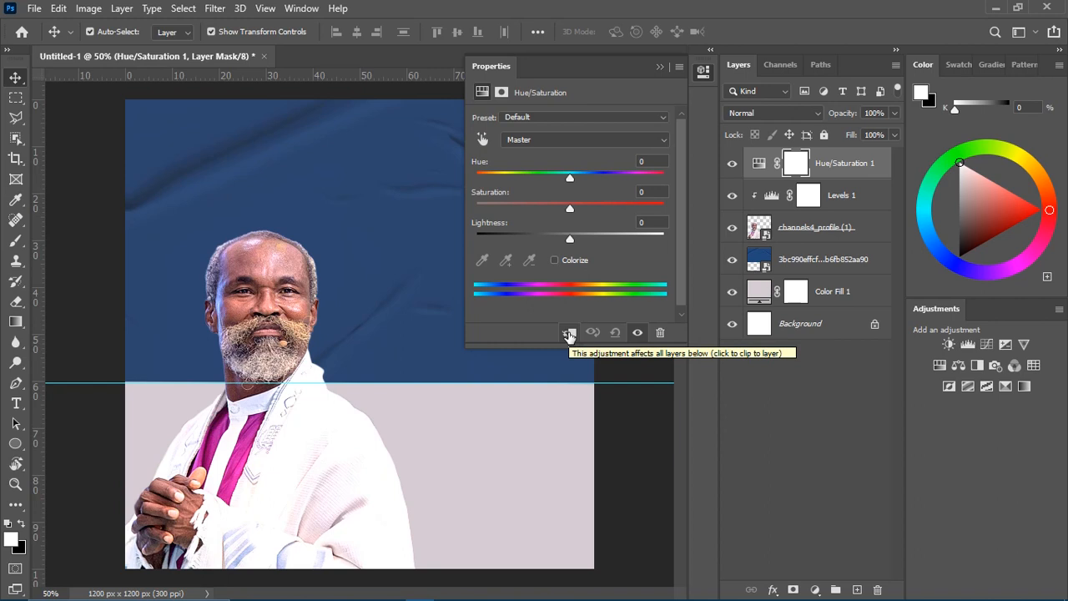
{"action": "left_click", "coordinate": [568, 333]}
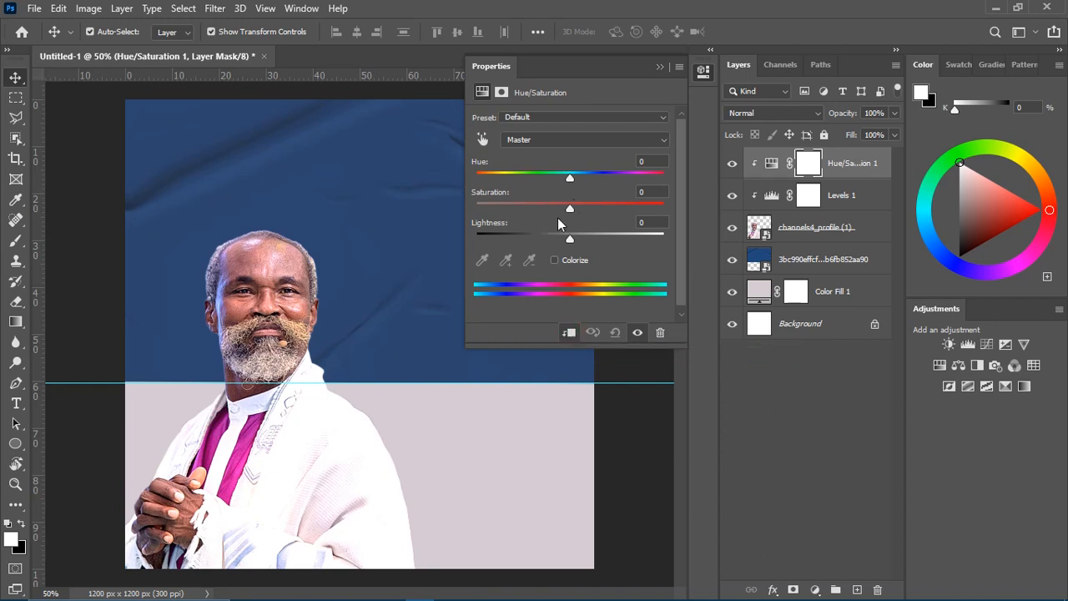
{"action": "left_click_drag", "start_coordinate": [571, 209], "coordinate": [568, 208]}
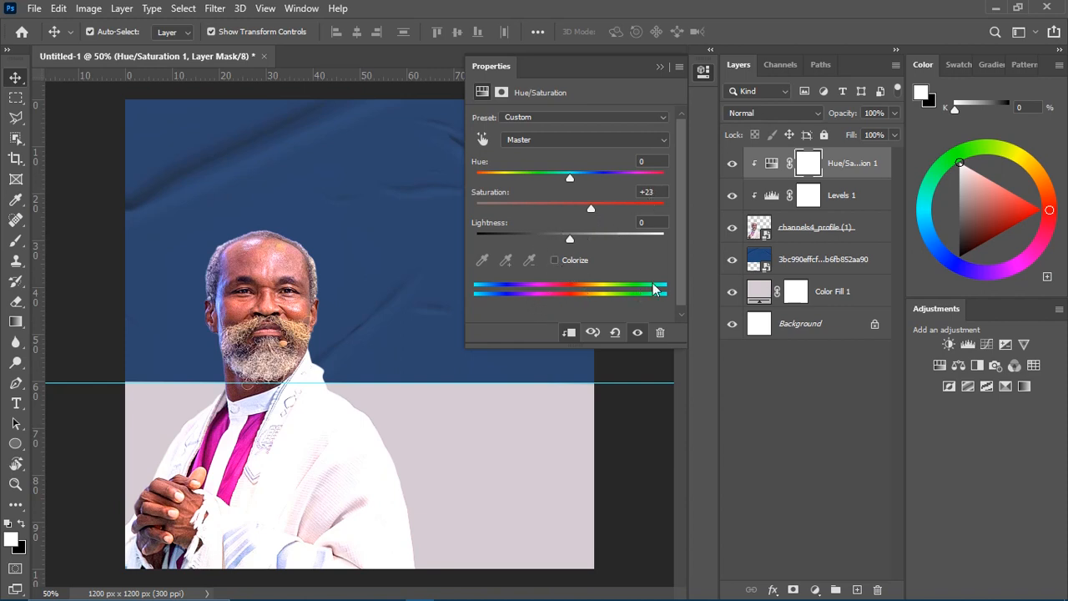
{"action": "left_click", "coordinate": [659, 67]}
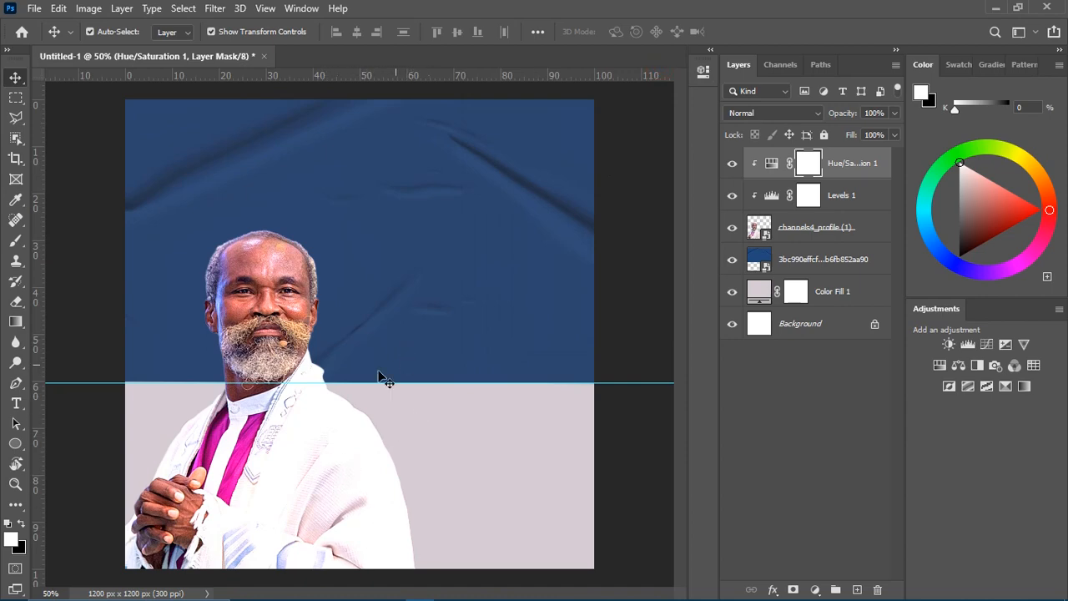
Place the cut-out channels4_profile as an embedded object, scaled to about 22.67% in the canvas's upper-right area.
{"action": "left_click", "coordinate": [34, 8]}
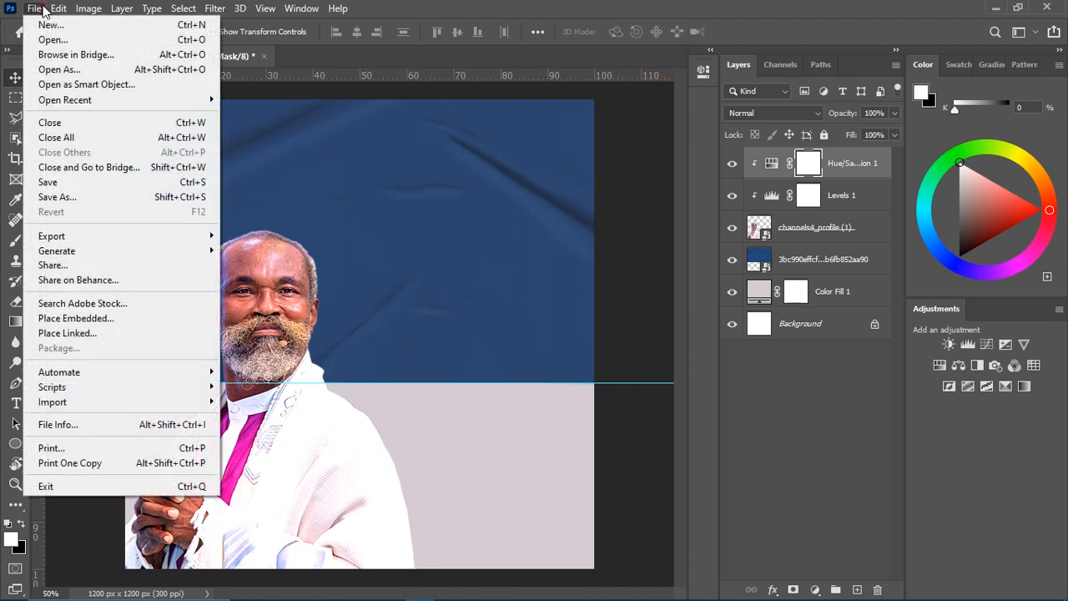
{"action": "mouse_move", "coordinate": [58, 8]}
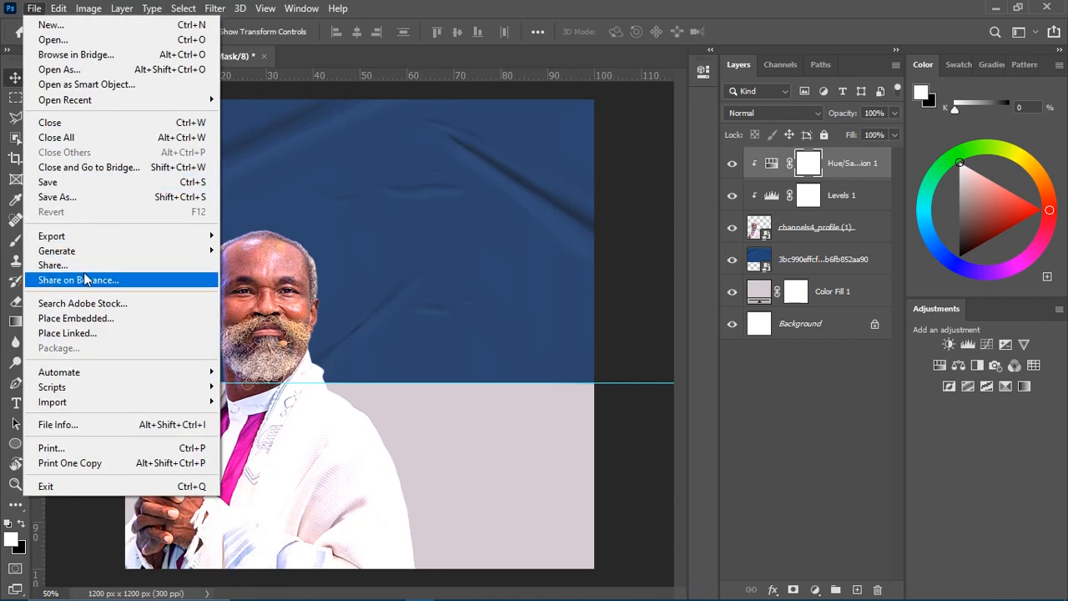
{"action": "left_click", "coordinate": [97, 319]}
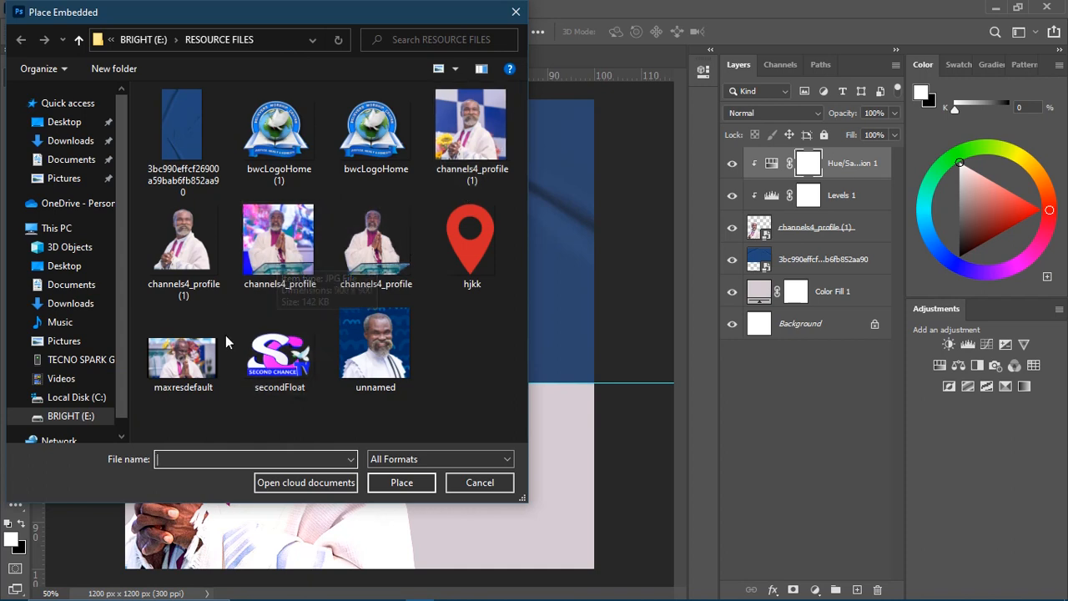
{"action": "left_click", "coordinate": [388, 257]}
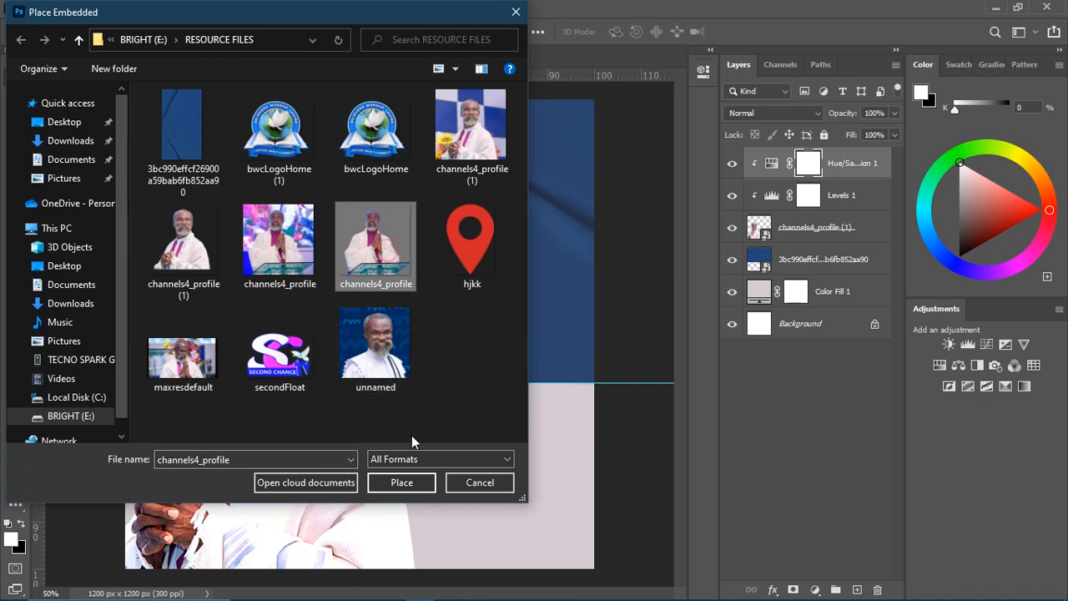
{"action": "left_click", "coordinate": [401, 482]}
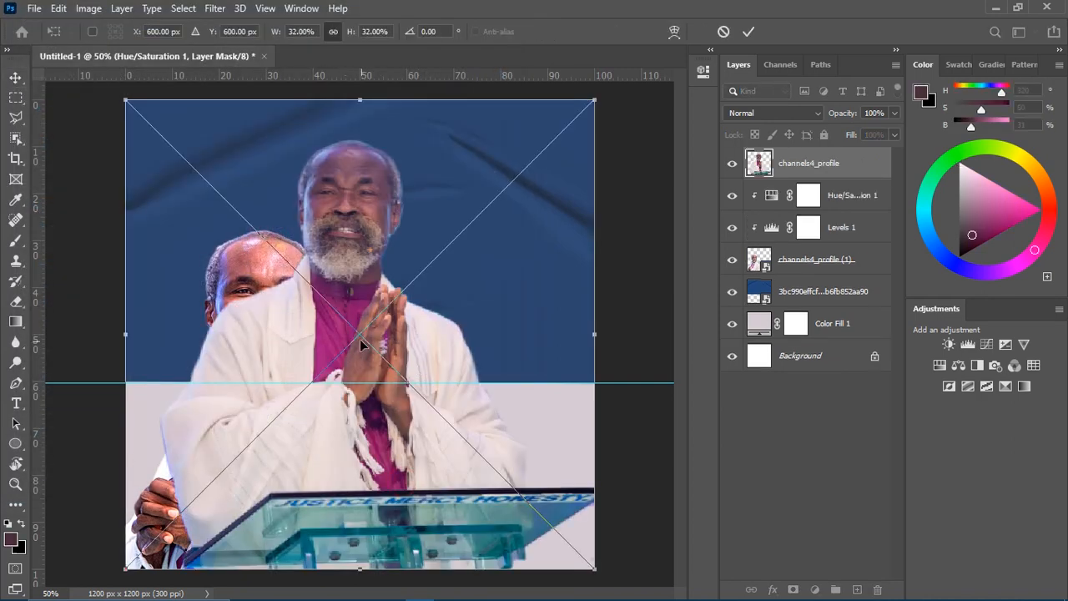
{"action": "left_click_drag", "start_coordinate": [361, 408], "coordinate": [486, 379]}
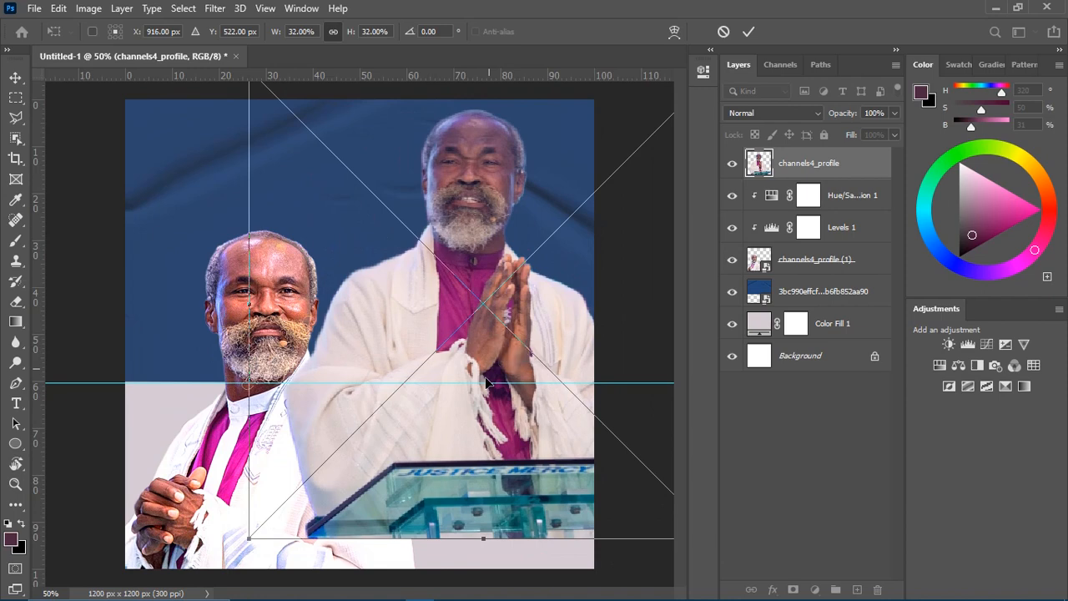
{"action": "left_click_drag", "start_coordinate": [394, 333], "coordinate": [386, 365]}
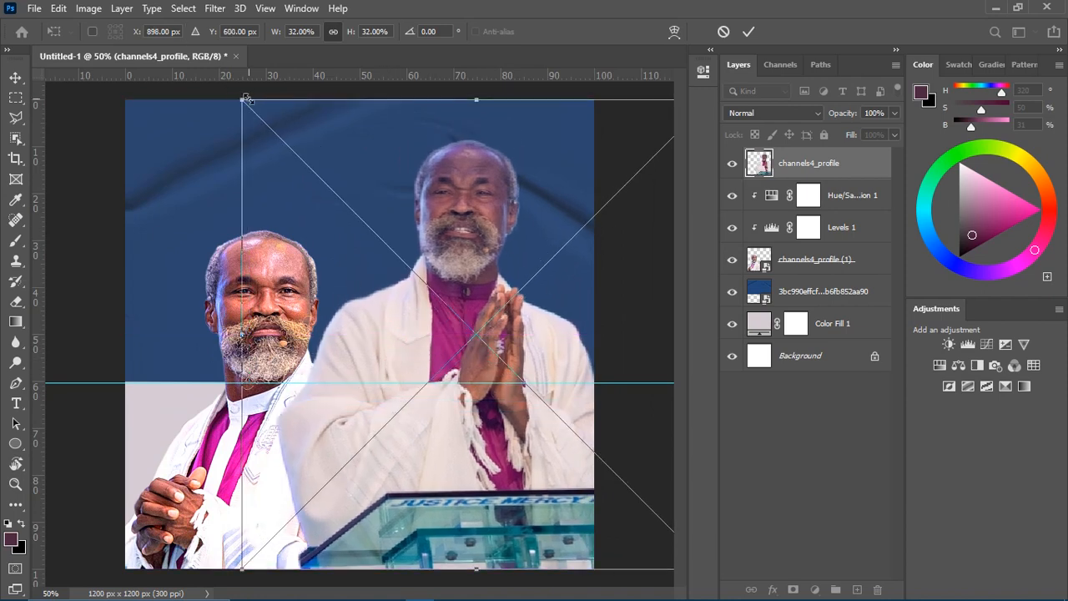
{"action": "left_click_drag", "start_coordinate": [242, 98], "coordinate": [359, 259]}
{"action": "left_click_drag", "start_coordinate": [477, 422], "coordinate": [407, 271]}
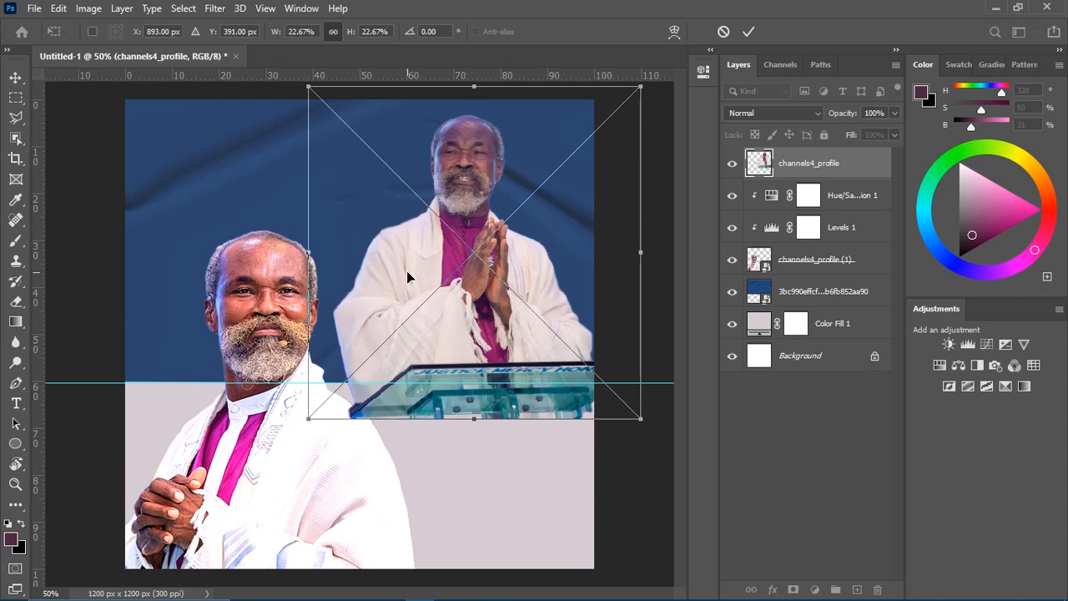
{"action": "key", "text": "Return"}
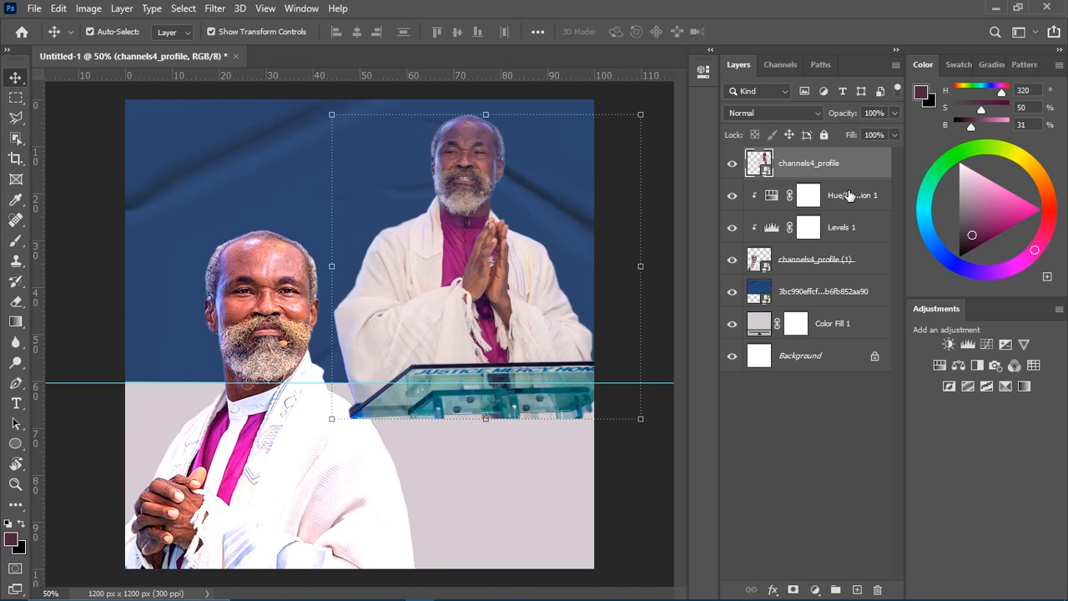
Group the channels4_profile (1) portrait with its Levels and Hue/Saturation adjustments and name the group IMAGE1.
{"action": "key", "text": "ctrl"}
{"action": "left_click", "coordinate": [848, 195]}
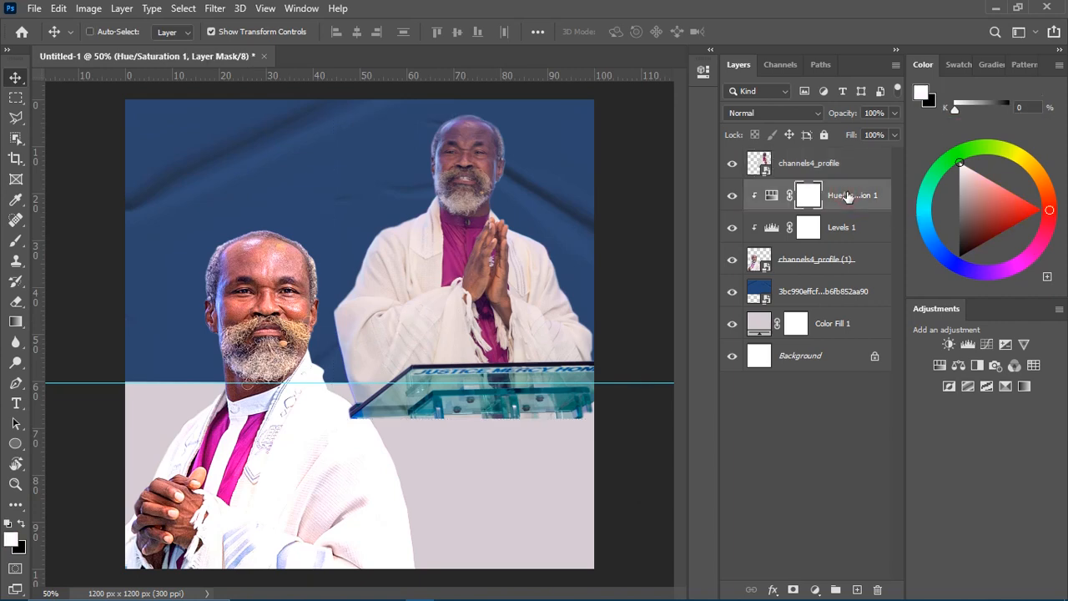
{"action": "left_click", "coordinate": [841, 227], "text": "ctrl"}
{"action": "left_click", "coordinate": [838, 261], "text": "ctrl"}
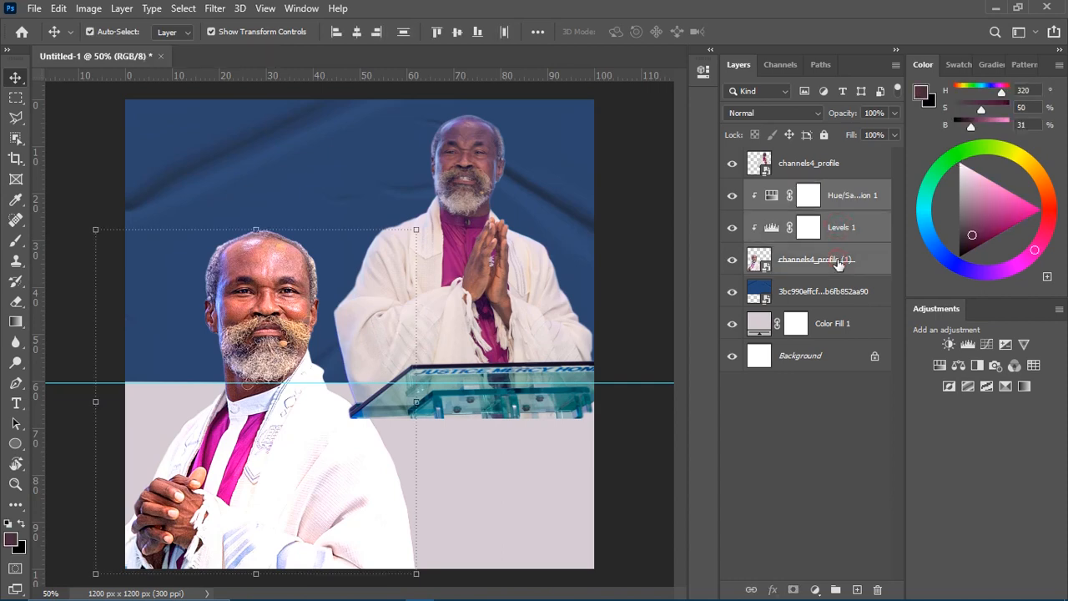
{"action": "key", "text": "ctrl+g"}
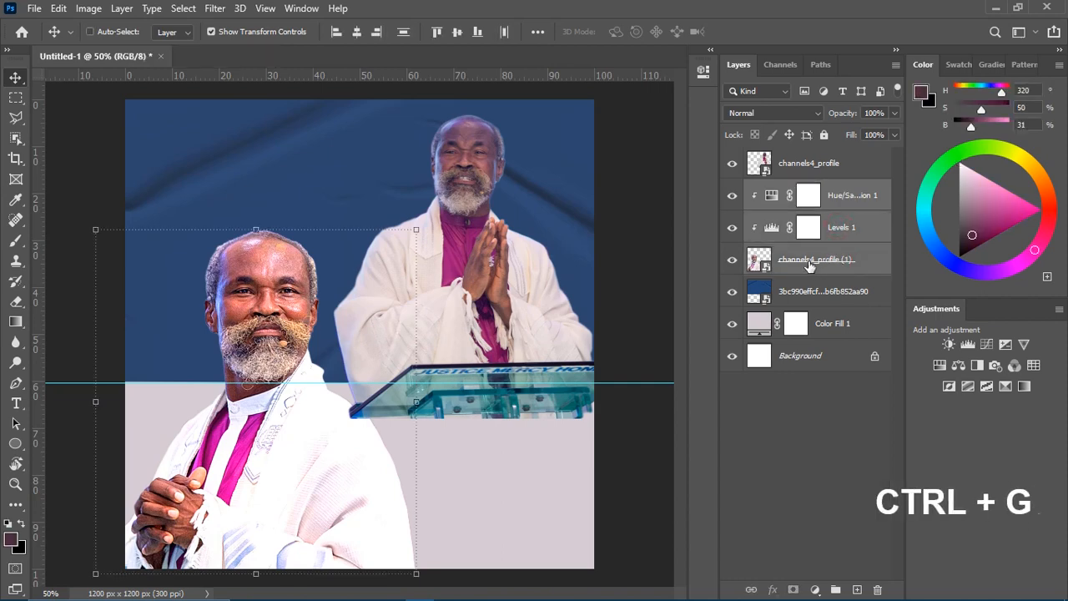
{"action": "double_click", "coordinate": [786, 190]}
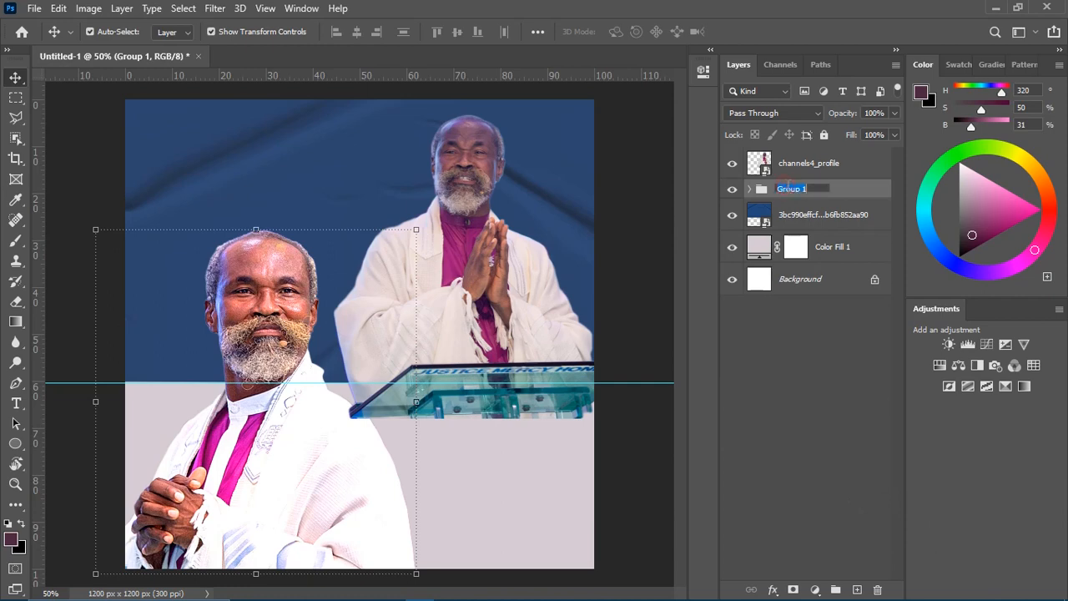
{"action": "type", "text": "IMAGE1"}
{"action": "key", "text": "Return"}
Rename the channels4_profile layer to IMAGE 2 and move it below the IMAGE1 group.
{"action": "left_click", "coordinate": [820, 167]}
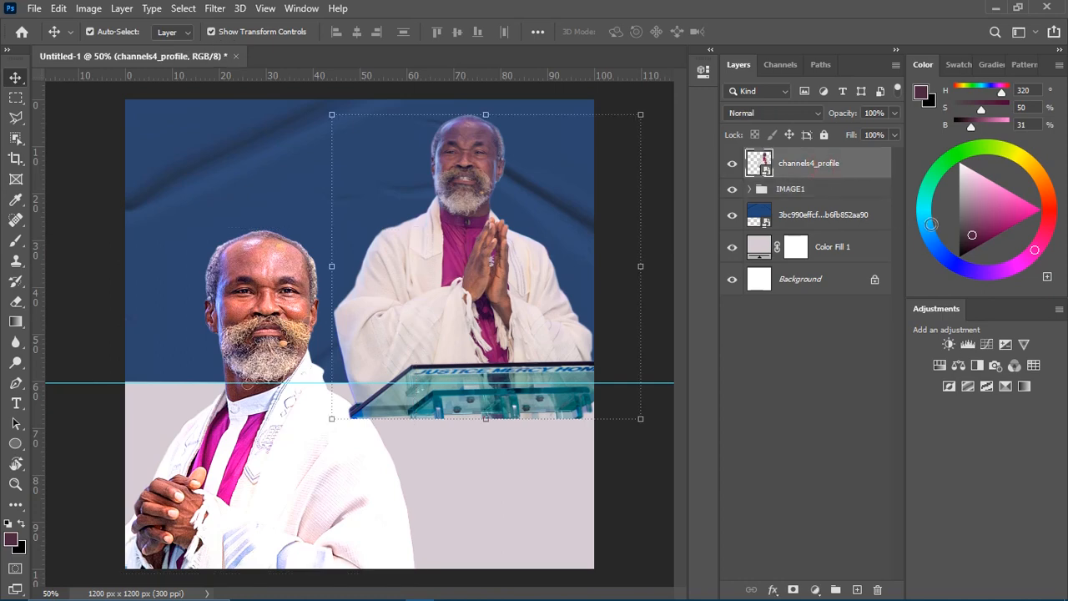
{"action": "double_click", "coordinate": [834, 167]}
{"action": "type", "text": "IM"}
{"action": "type", "text": "AGE 2"}
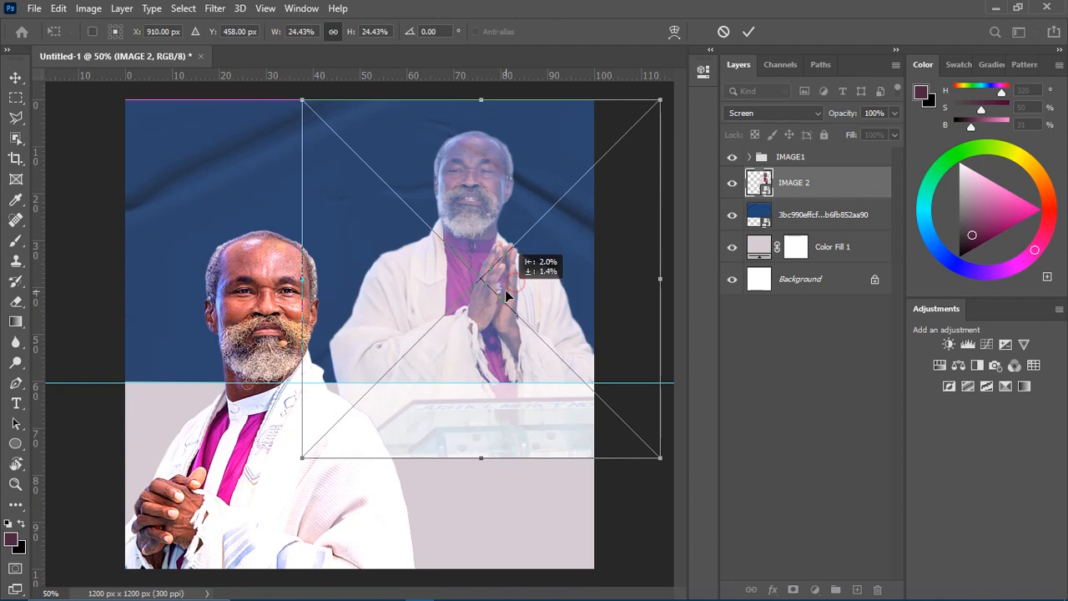
Scale IMAGE 2 to about 24.43% in the canvas's upper-right area and set its blend mode to Screen.
{"action": "left_click_drag", "start_coordinate": [505, 290], "coordinate": [483, 264]}
{"action": "key", "text": "Return"}
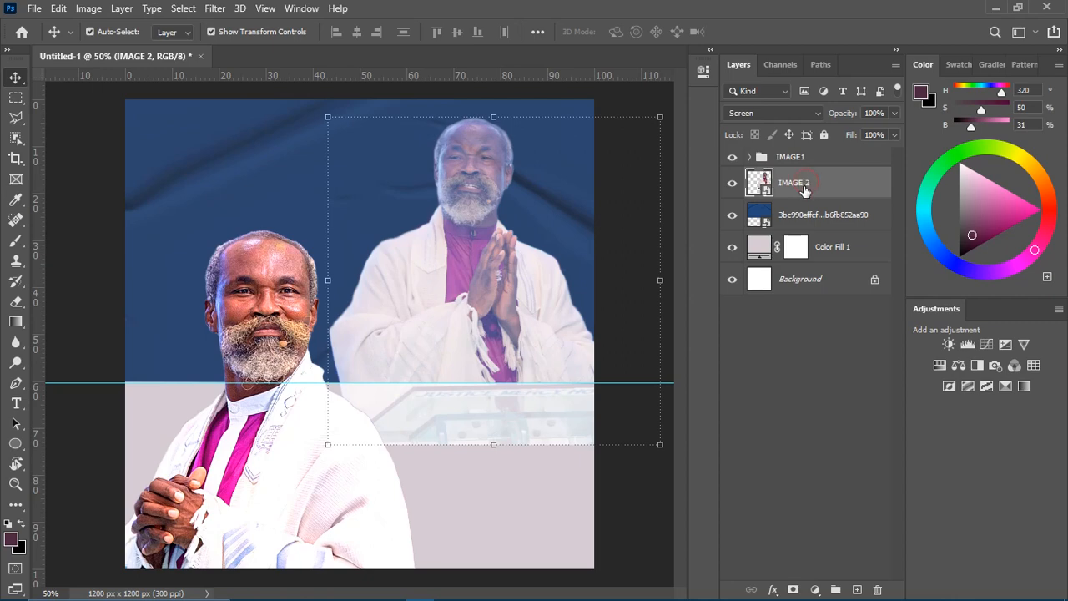
{"action": "left_click", "coordinate": [809, 115]}
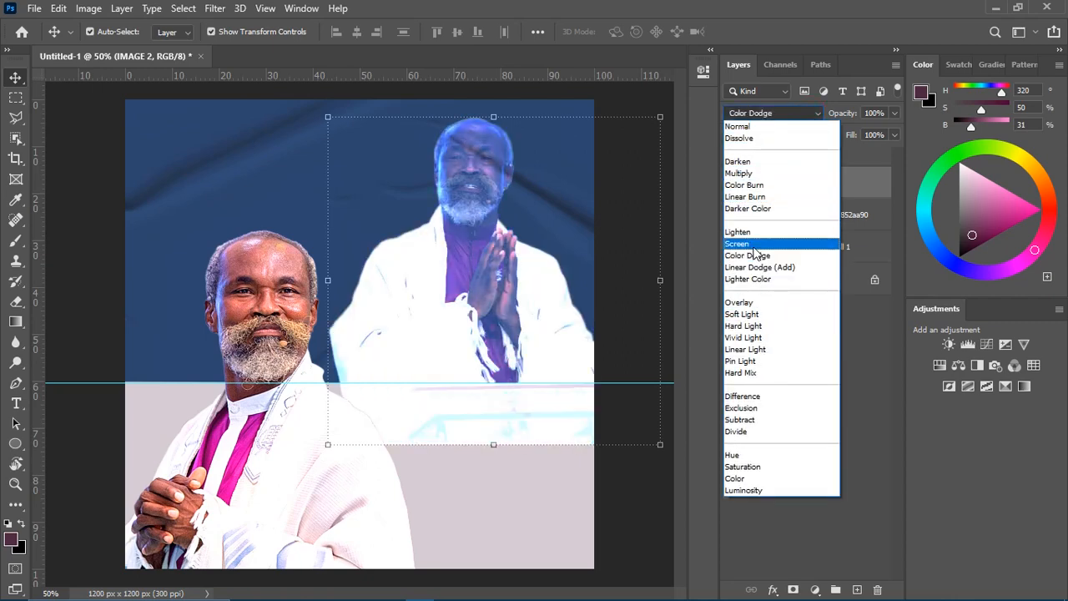
{"action": "left_click", "coordinate": [739, 243]}
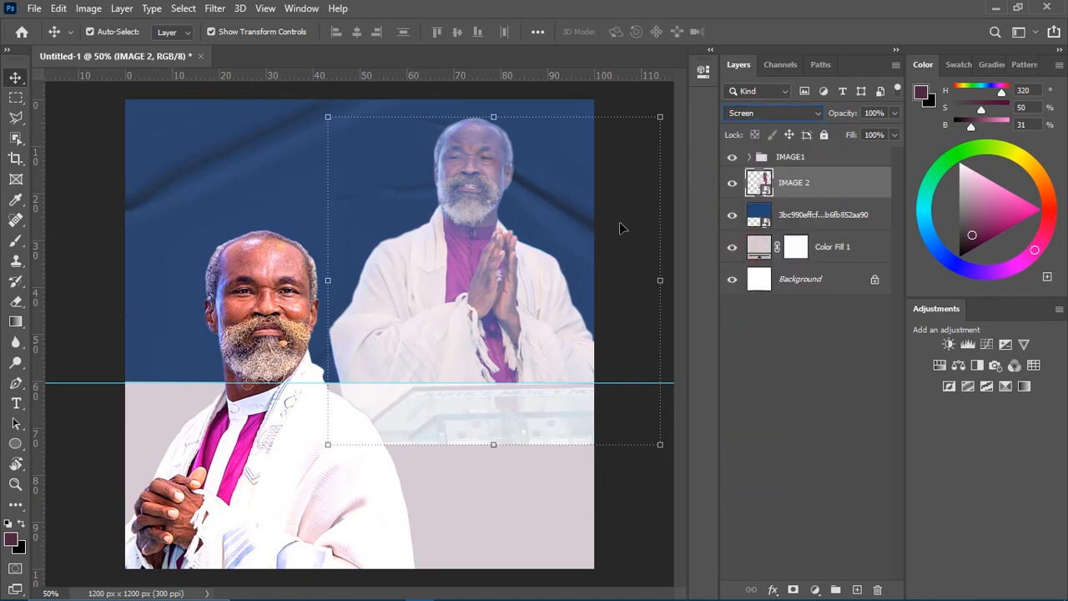
Set IMAGE 2's fill to 20% and nudge the layer up slightly, then raise its fill a little and deselect it.
{"action": "left_click", "coordinate": [880, 135]}
{"action": "type", "text": "20"}
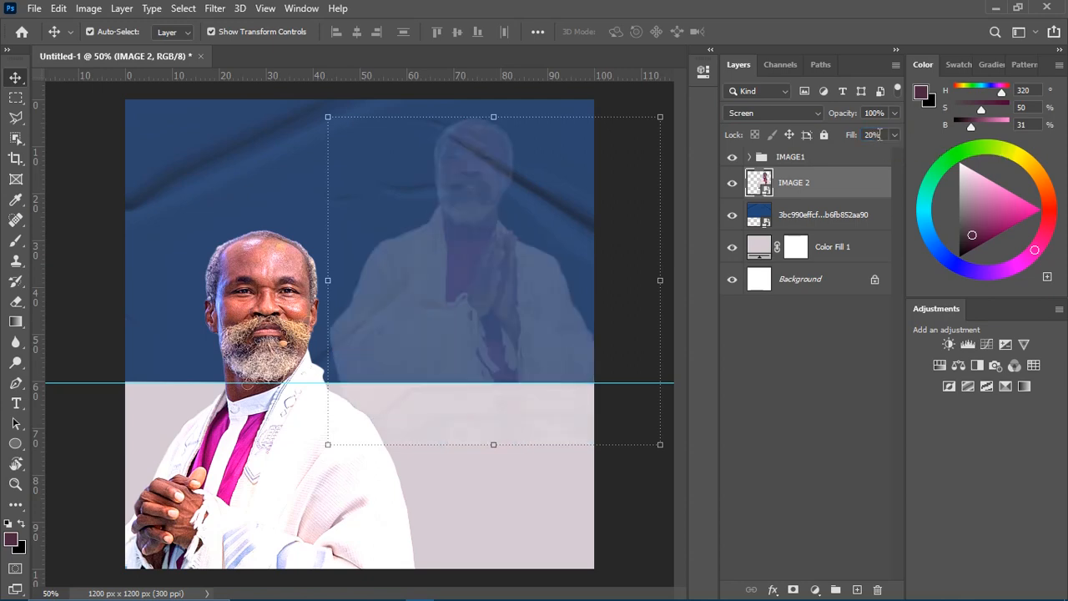
{"action": "left_click", "coordinate": [767, 386]}
{"action": "left_click_drag", "start_coordinate": [474, 306], "coordinate": [474, 304]}
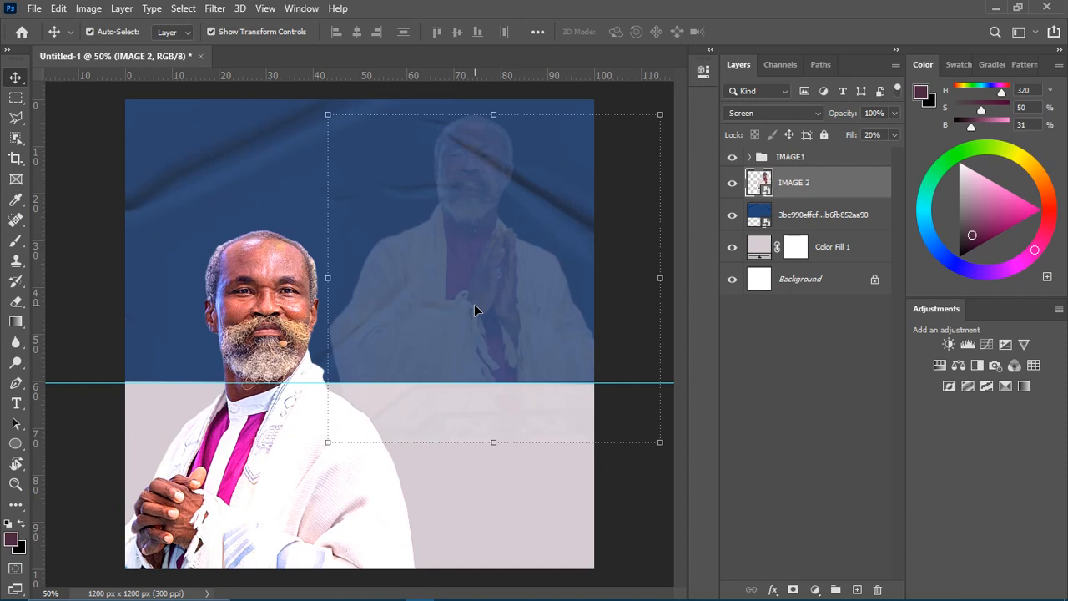
{"action": "left_click", "coordinate": [630, 487]}
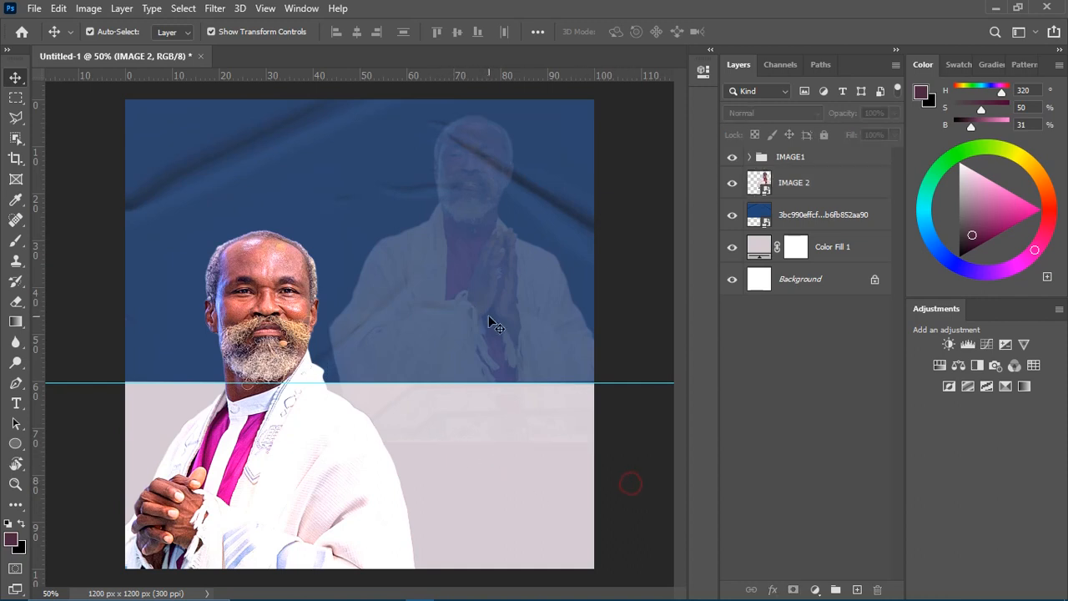
{"action": "left_click", "coordinate": [463, 280]}
{"action": "left_click", "coordinate": [782, 420]}
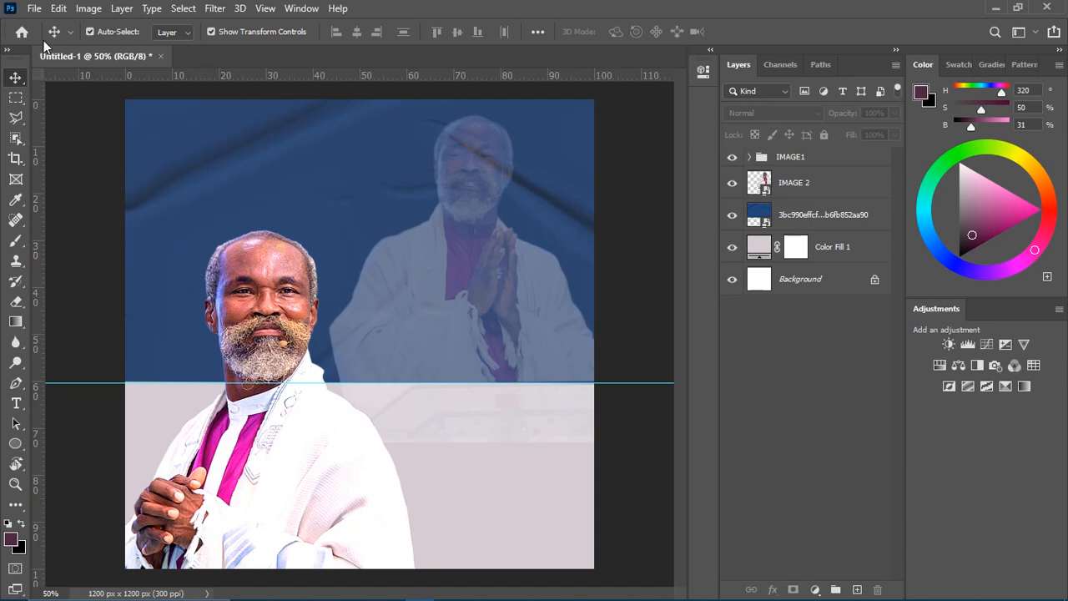
Place the bwcLogoHome (1) image as an embedded layer and scale it to about 12.59% beside the front portrait's head.
{"action": "left_click", "coordinate": [34, 9]}
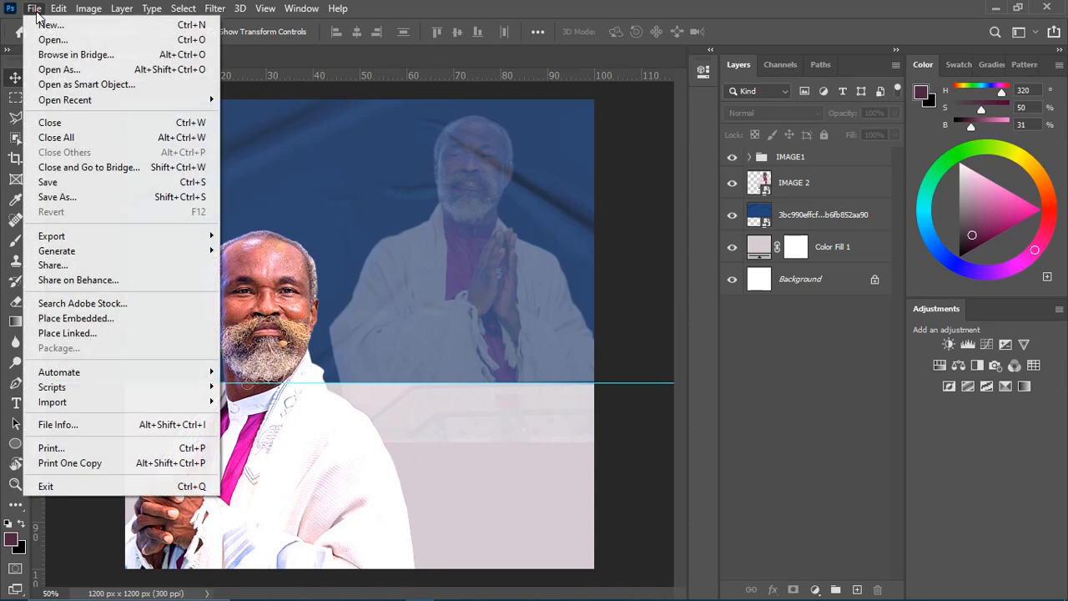
{"action": "left_click", "coordinate": [87, 318]}
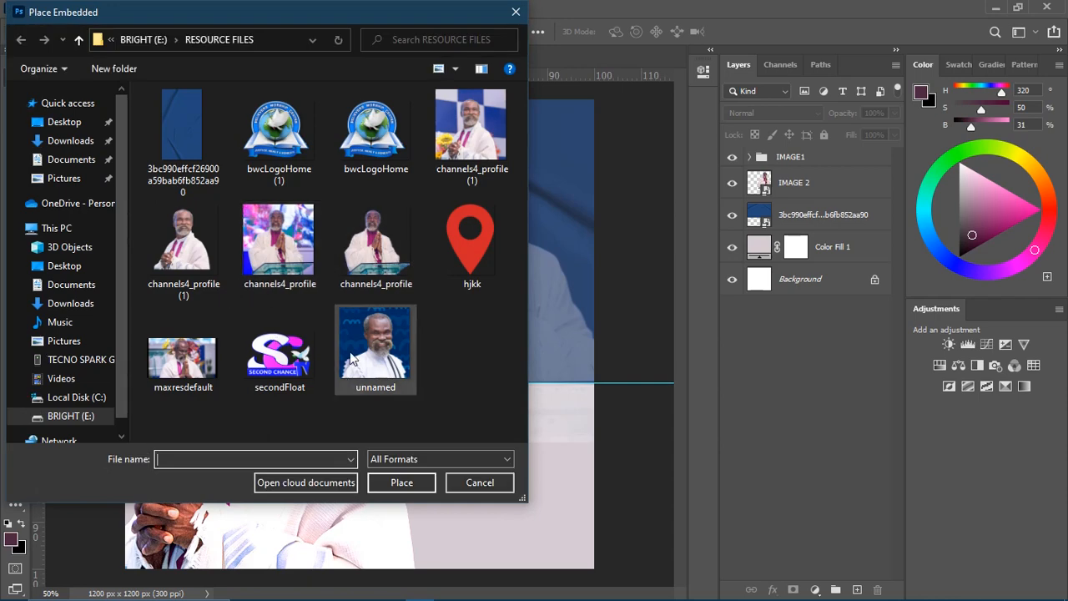
{"action": "left_click", "coordinate": [274, 158]}
{"action": "left_click", "coordinate": [407, 483]}
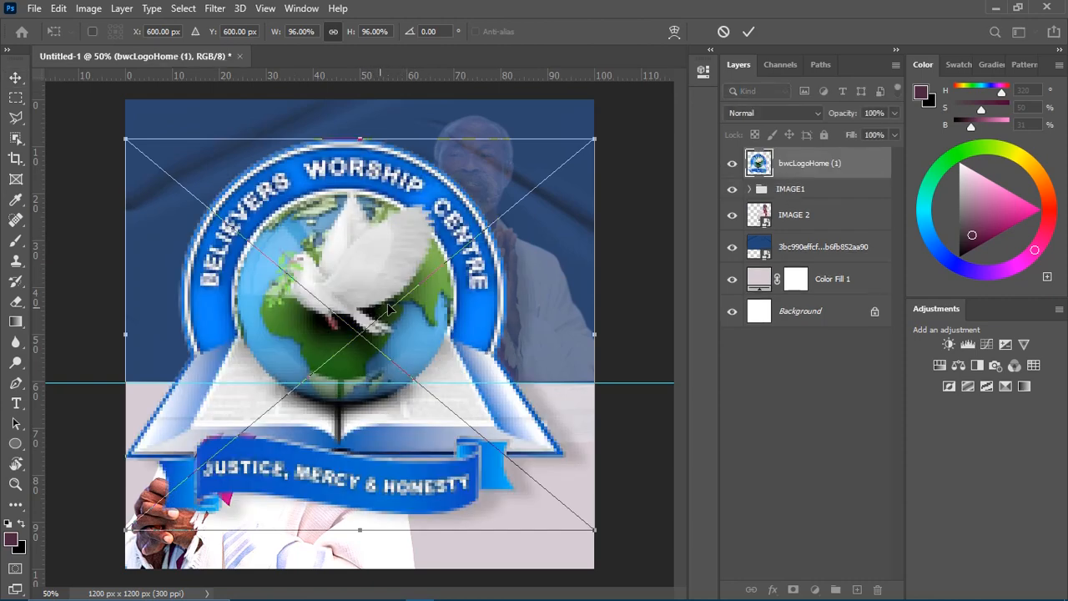
{"action": "left_click_drag", "start_coordinate": [598, 141], "coordinate": [262, 417]}
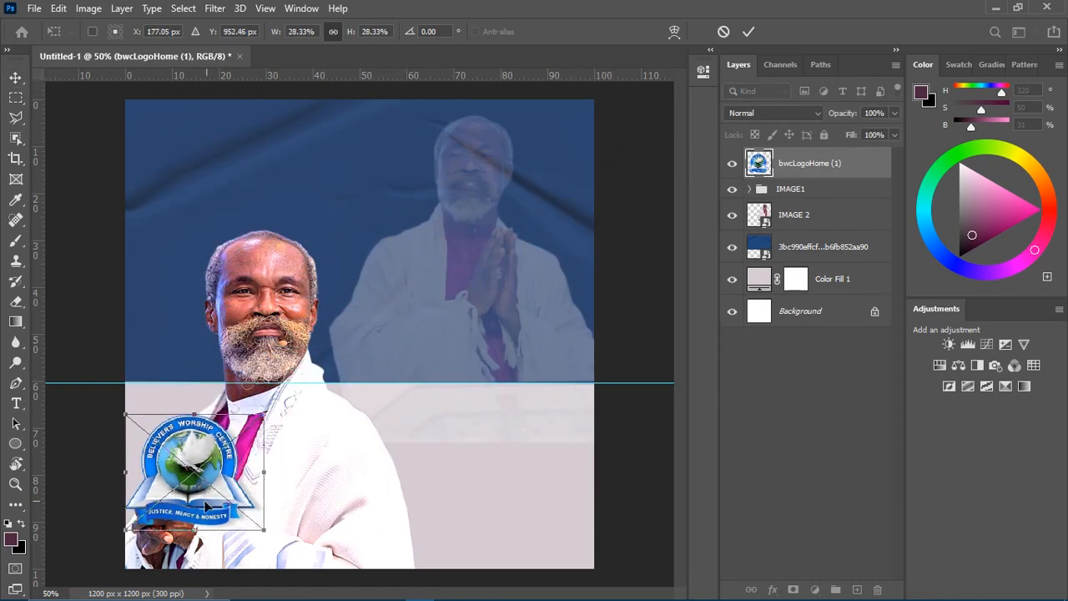
{"action": "left_click_drag", "start_coordinate": [208, 507], "coordinate": [250, 227]}
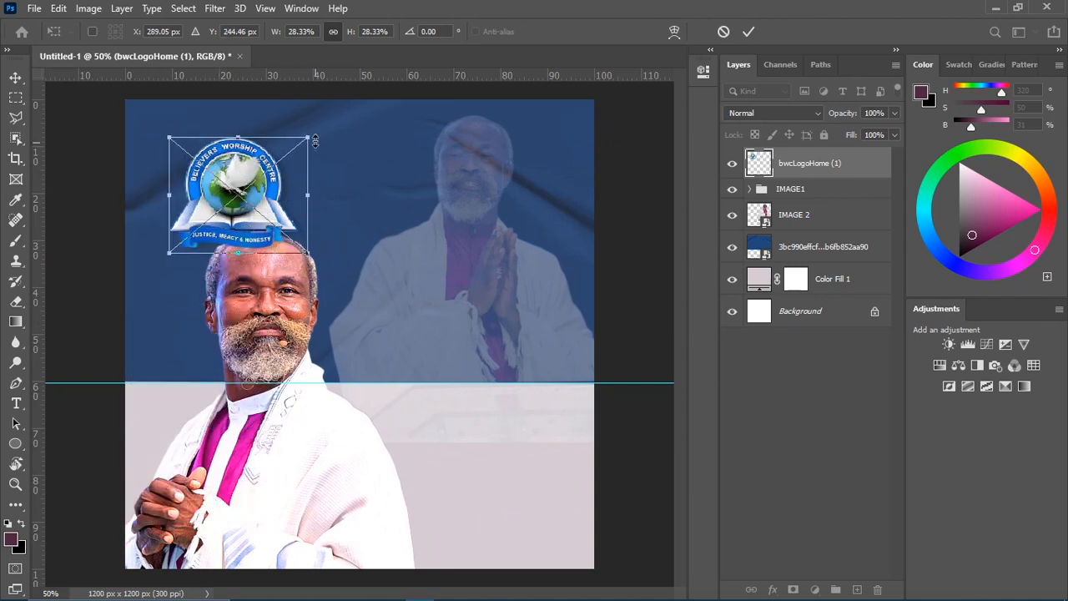
{"action": "left_click_drag", "start_coordinate": [308, 135], "coordinate": [231, 201]}
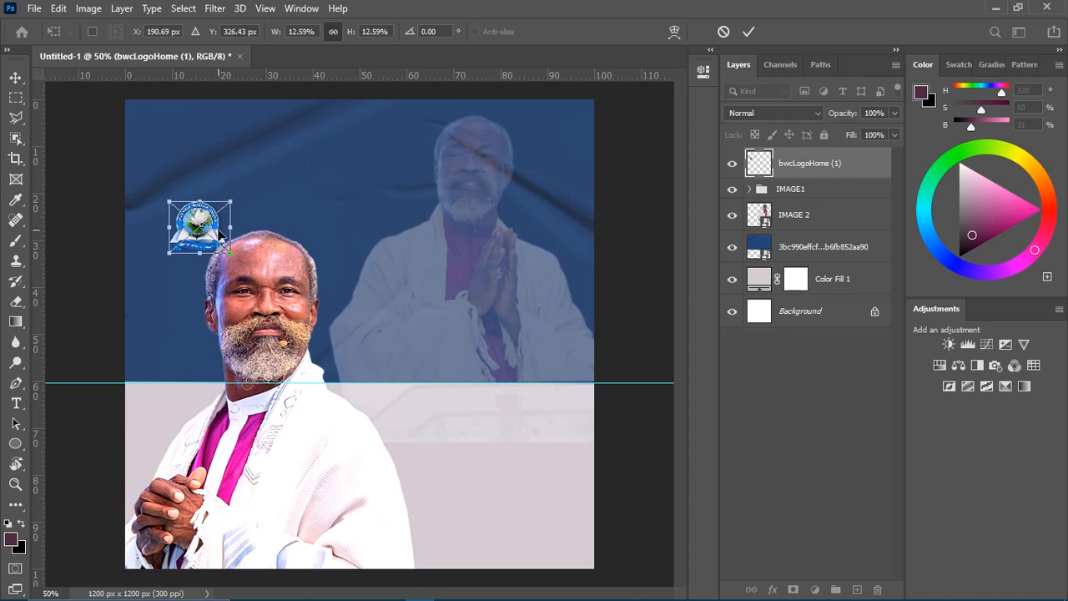
{"action": "key", "text": "Return"}
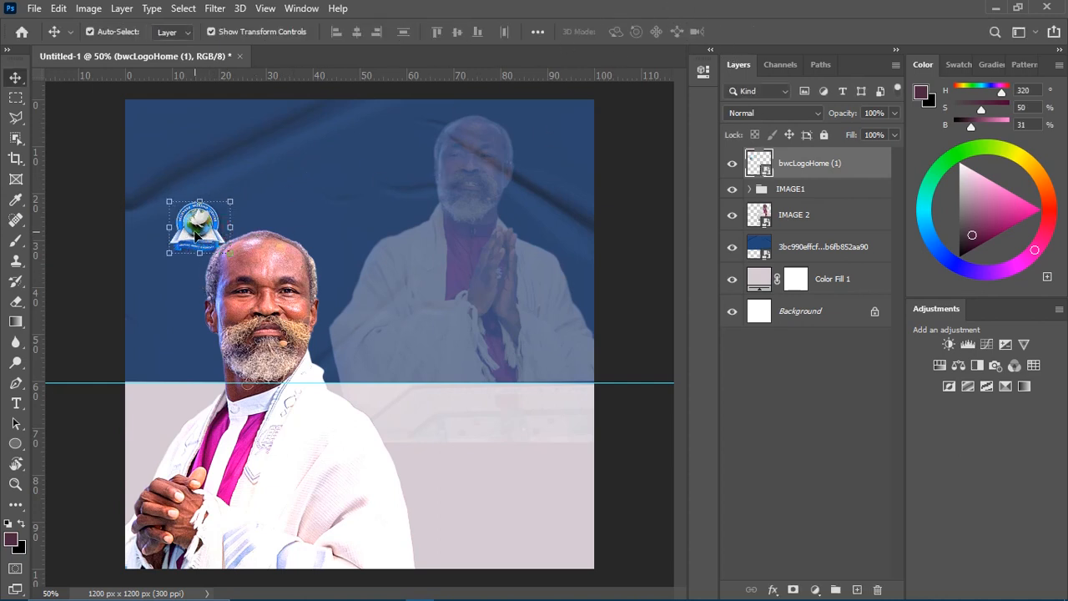
Move the logo up onto the blue fabric above the front portrait's head.
{"action": "left_click", "coordinate": [302, 207]}
{"action": "left_click", "coordinate": [223, 233]}
{"action": "left_click_drag", "start_coordinate": [200, 232], "coordinate": [248, 148]}
{"action": "left_click", "coordinate": [317, 169]}
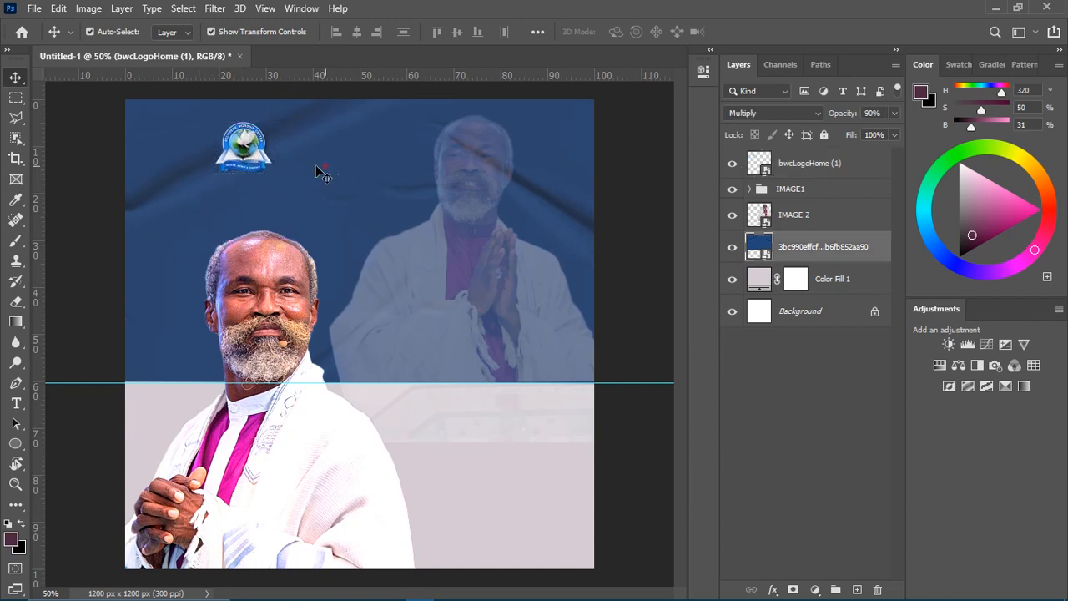
Scale the logo down to about 8.97%, shift it slightly toward the canvas's upper-left corner and deselect it.
{"action": "left_click", "coordinate": [249, 152]}
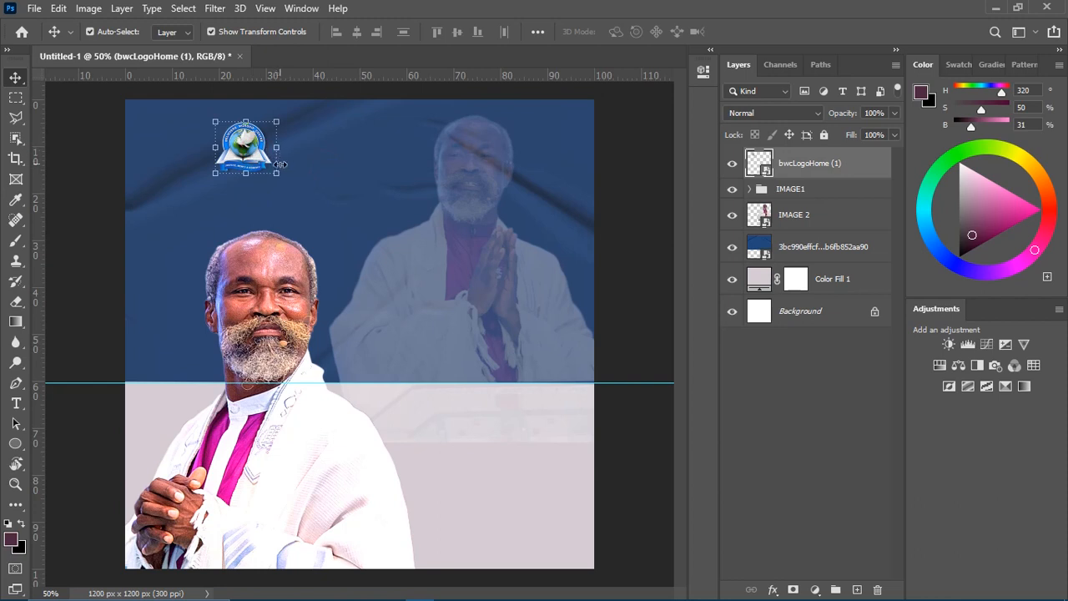
{"action": "left_click", "coordinate": [276, 173]}
{"action": "left_click_drag", "start_coordinate": [276, 176], "coordinate": [261, 160]}
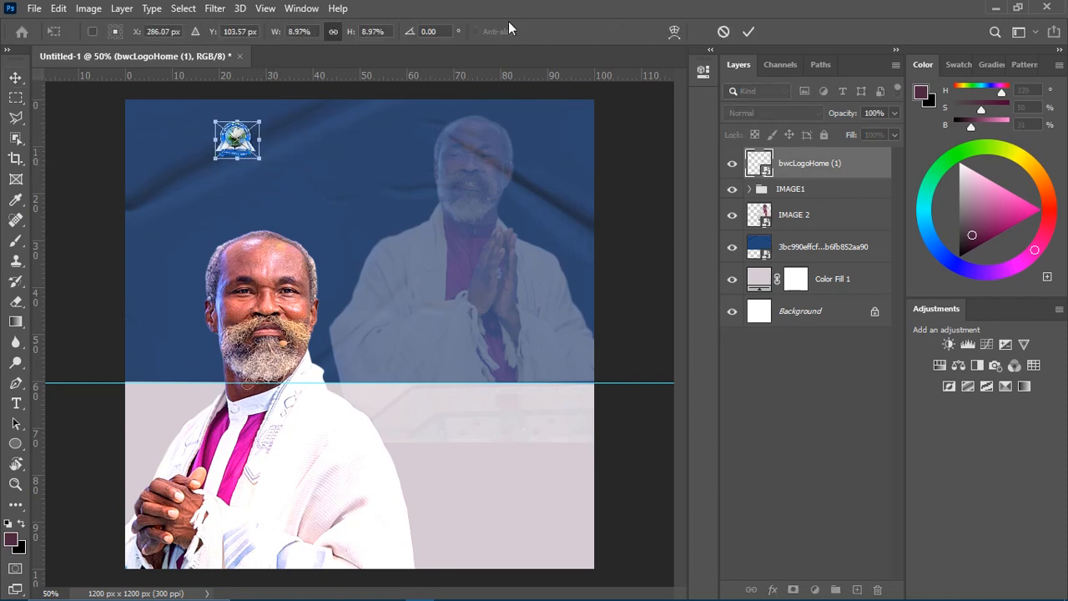
{"action": "left_click", "coordinate": [747, 33]}
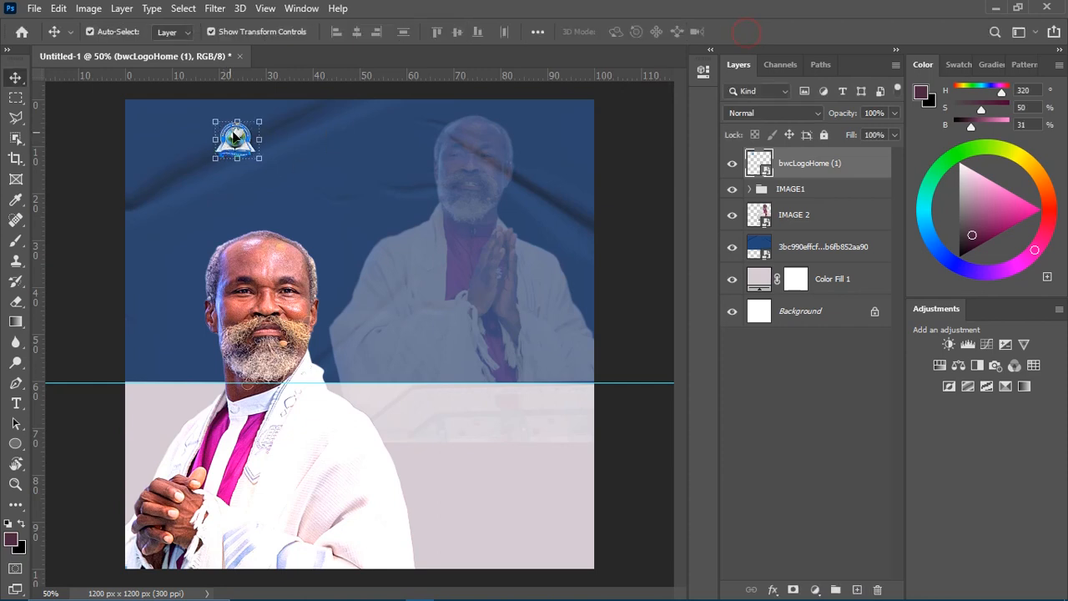
{"action": "left_click", "coordinate": [294, 143]}
{"action": "left_click_drag", "start_coordinate": [239, 146], "coordinate": [215, 134]}
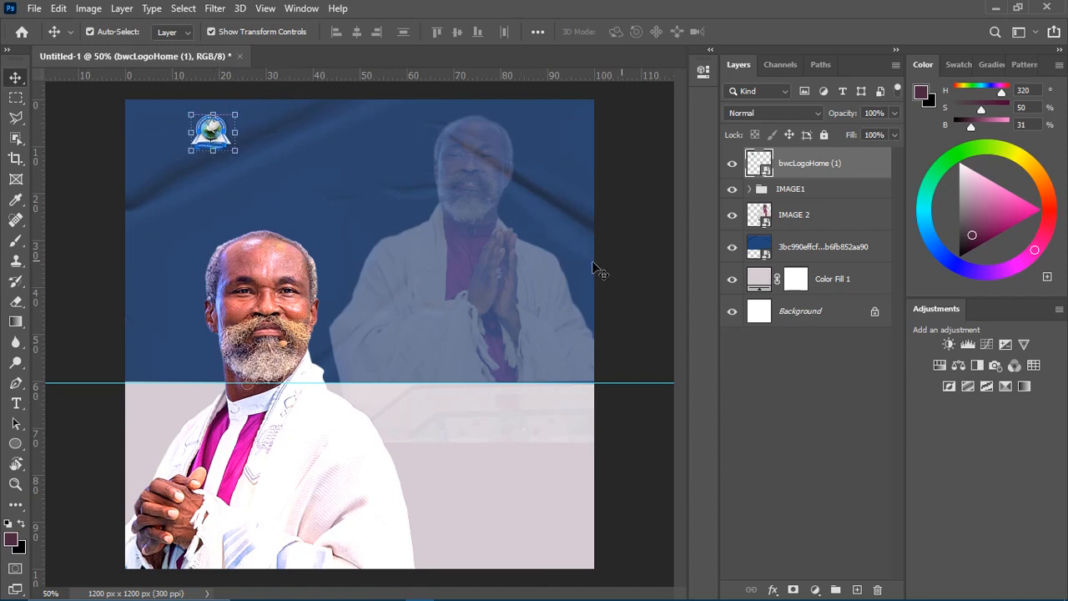
{"action": "left_click", "coordinate": [637, 240]}
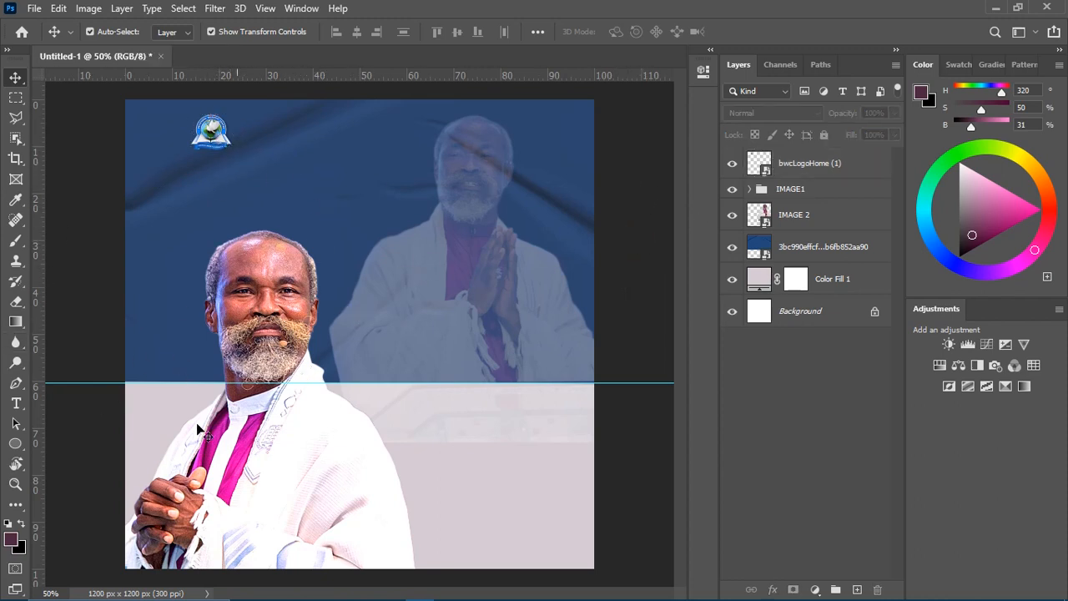
Add the text BELIEVERS in Arial Black on the blue area between the logo and the faded portrait.
{"action": "left_click", "coordinate": [16, 403]}
{"action": "left_click", "coordinate": [310, 181]}
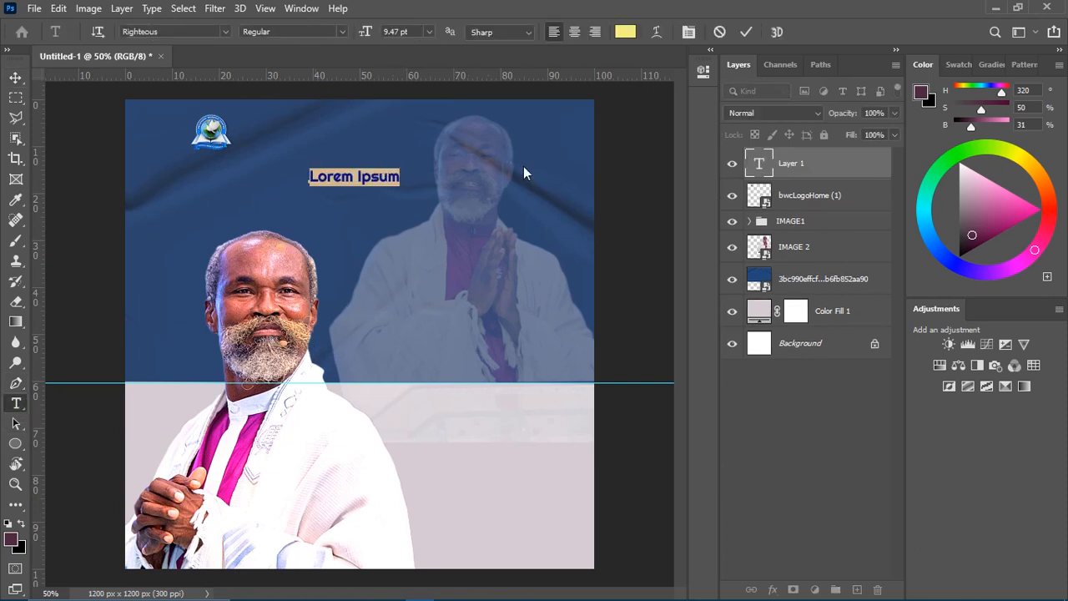
{"action": "left_click", "coordinate": [223, 31]}
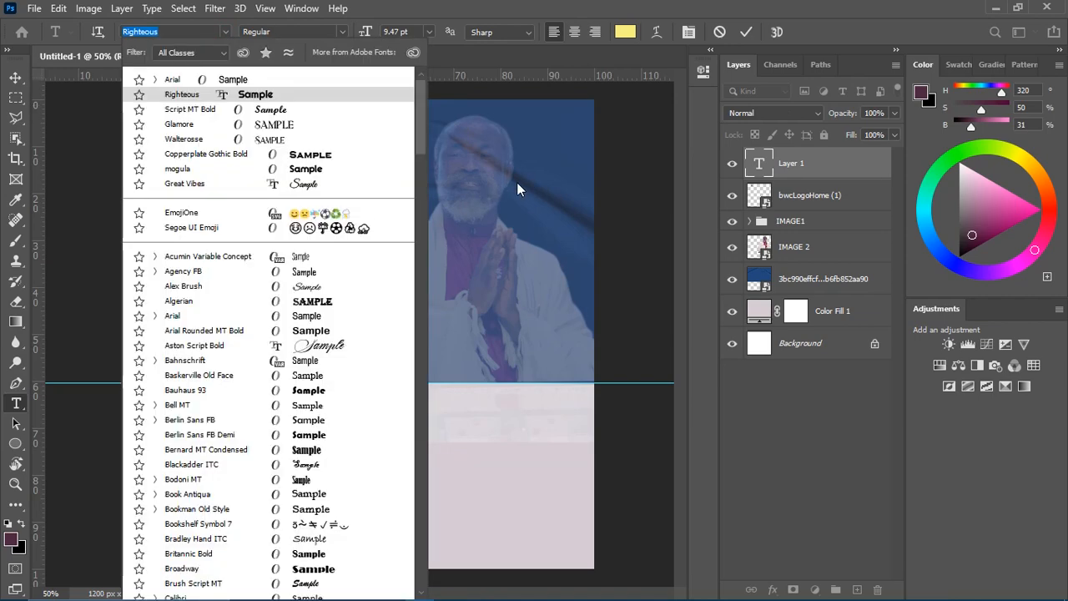
{"action": "left_click", "coordinate": [175, 79]}
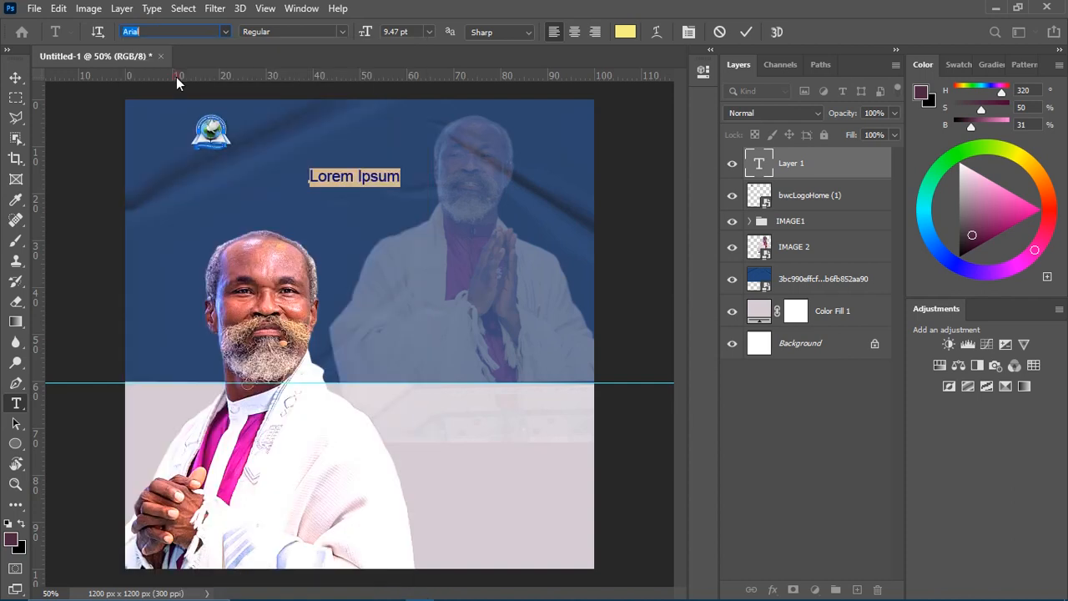
{"action": "left_click", "coordinate": [344, 33]}
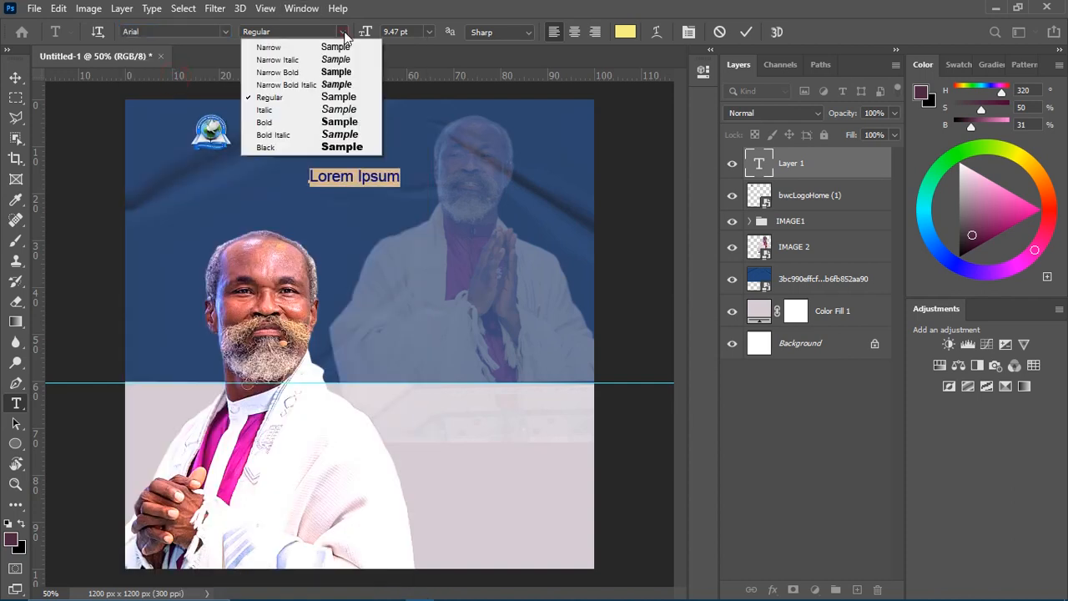
{"action": "left_click", "coordinate": [295, 147]}
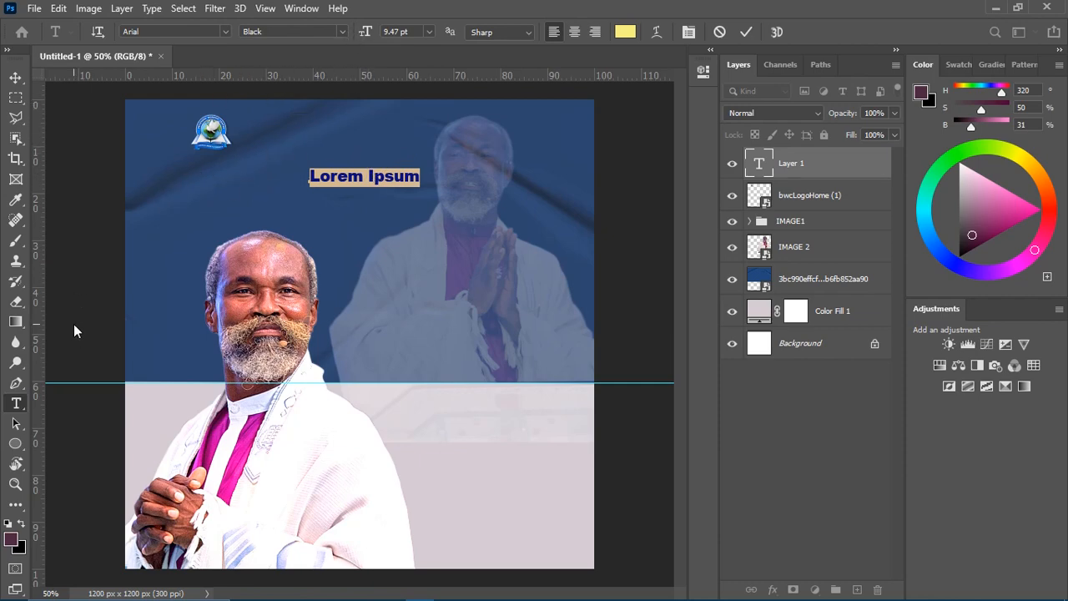
{"action": "type", "text": "BE"}
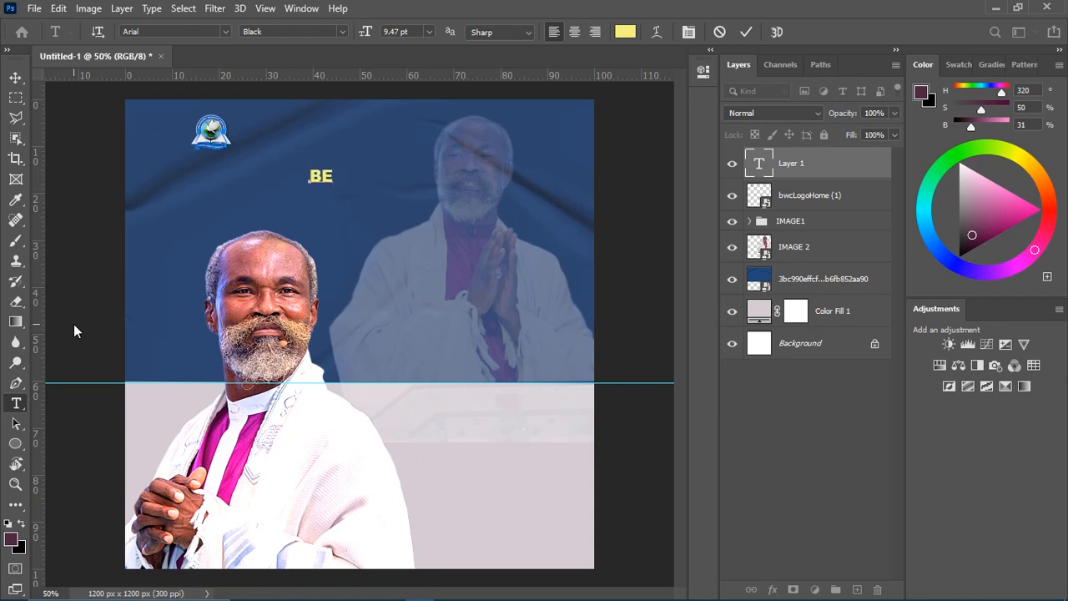
{"action": "type", "text": "LIEVER"}
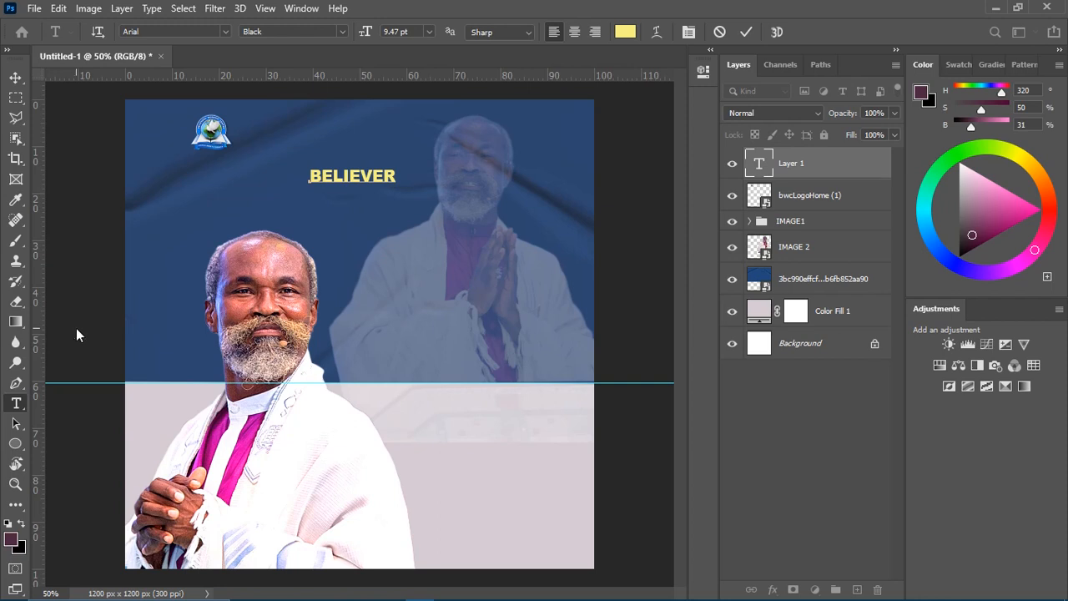
{"action": "type", "text": "S"}
{"action": "left_click", "coordinate": [750, 31]}
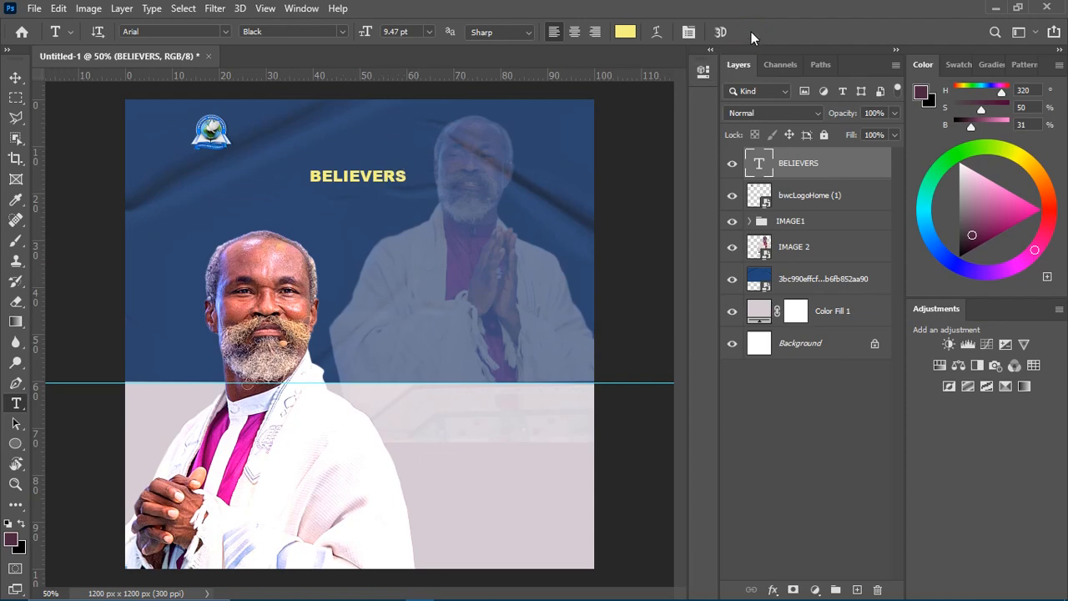
Add a Gradient Overlay effect to the BELIEVERS text layer.
{"action": "left_click", "coordinate": [15, 76]}
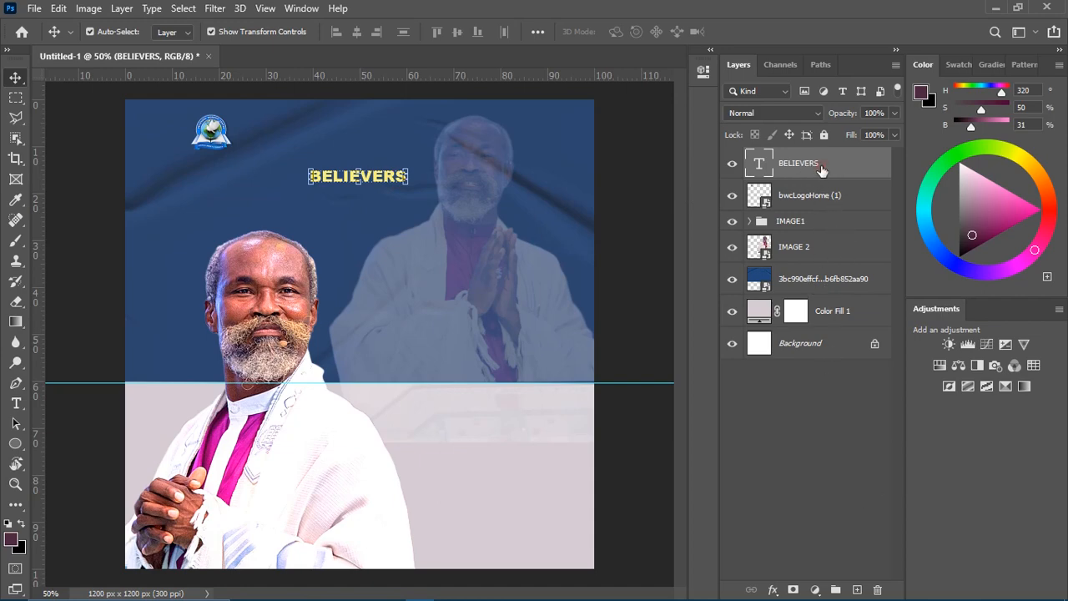
{"action": "left_click", "coordinate": [772, 590]}
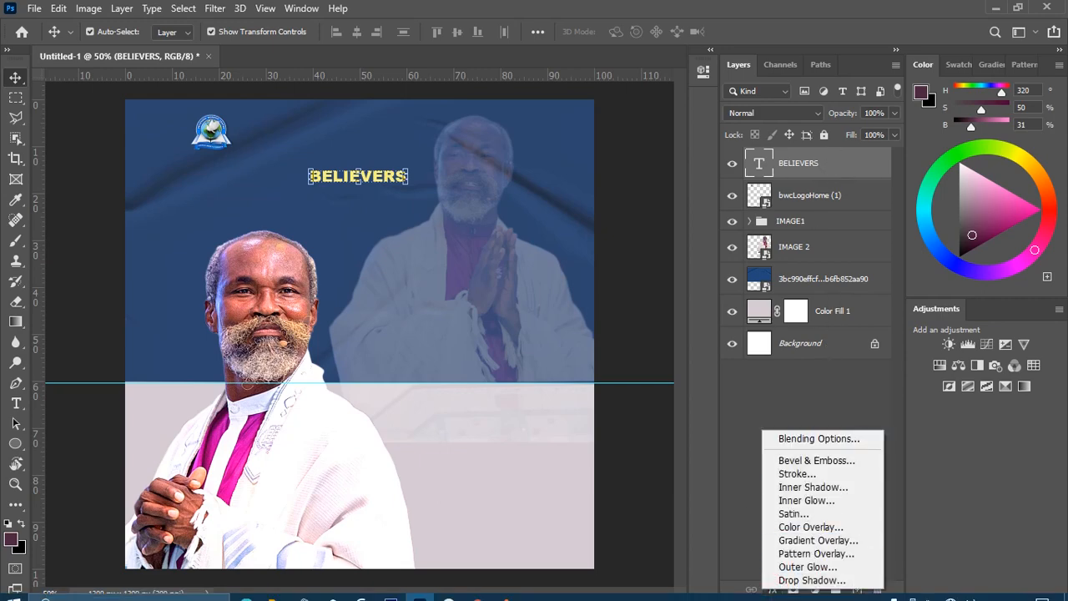
{"action": "left_click", "coordinate": [772, 594]}
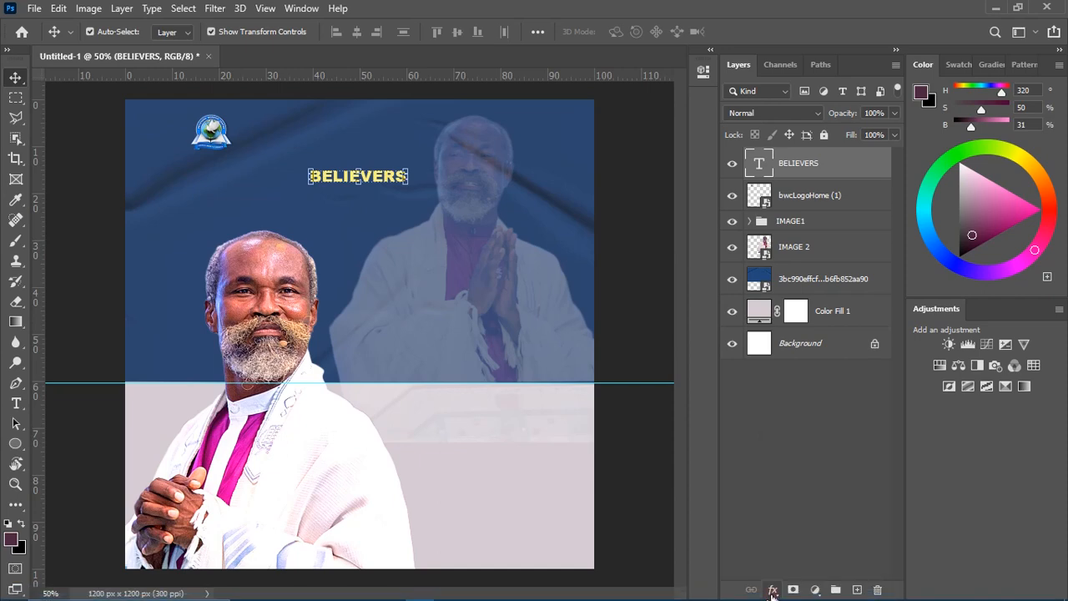
{"action": "left_click", "coordinate": [772, 590]}
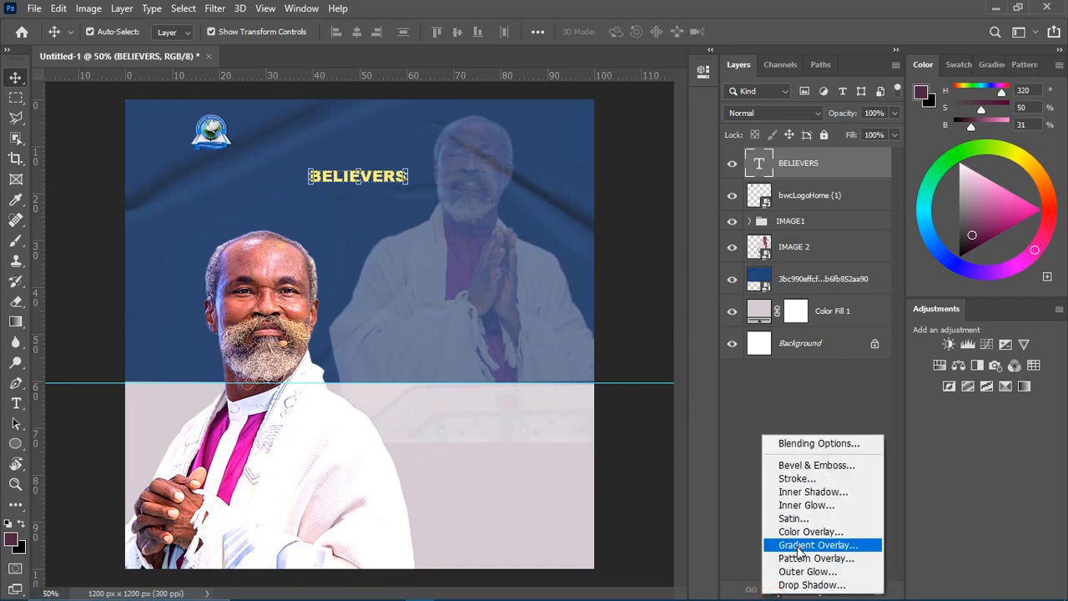
{"action": "left_click", "coordinate": [798, 545]}
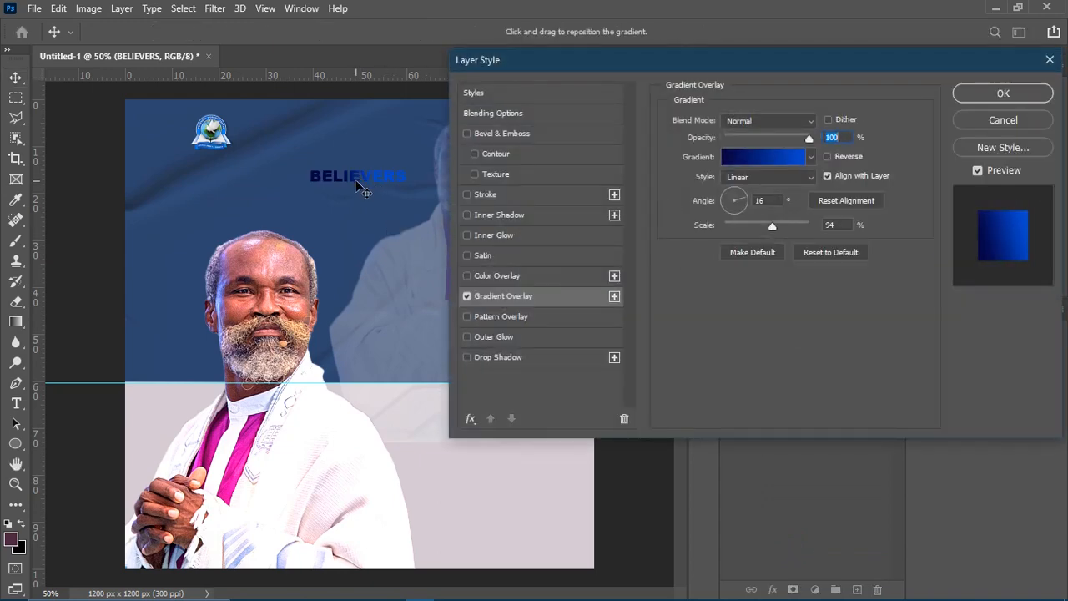
Apply the Orange_05 preset from the Oranges group to the text's gradient overlay and set its angle to -90°.
{"action": "left_click", "coordinate": [758, 159]}
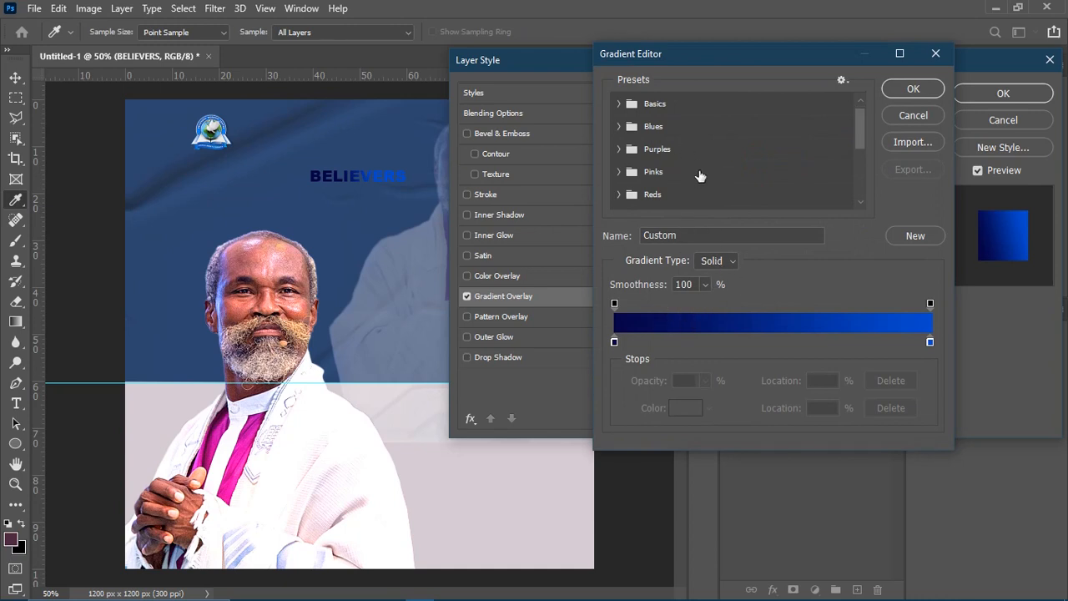
{"action": "scroll", "coordinate": [699, 175], "scroll_direction": "down", "scroll_amount": 1}
{"action": "scroll", "coordinate": [692, 173], "scroll_direction": "down", "scroll_amount": 1}
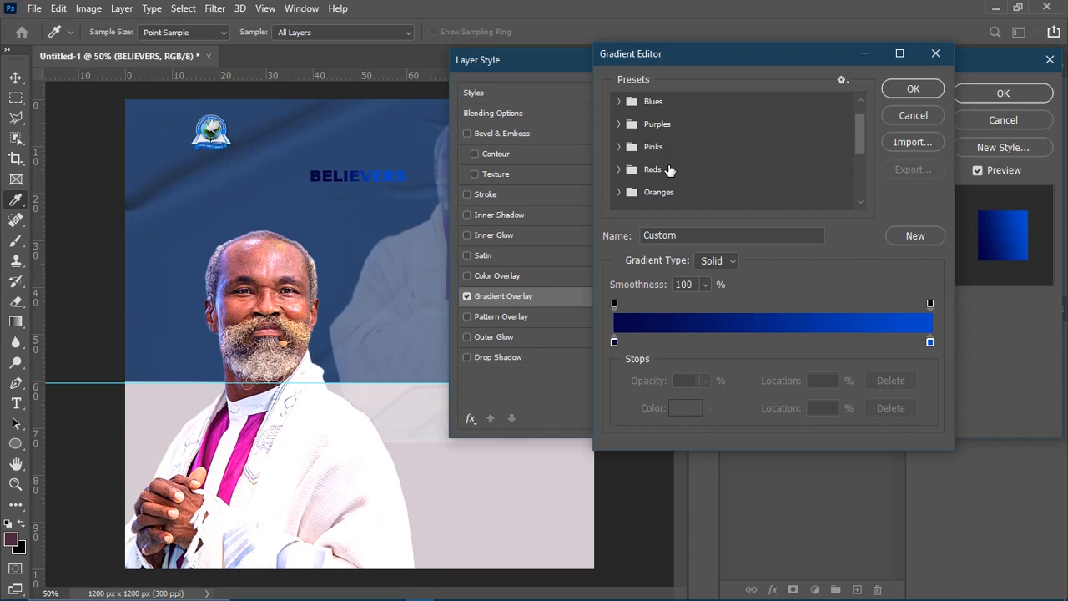
{"action": "left_click", "coordinate": [620, 191]}
{"action": "scroll", "coordinate": [742, 196], "scroll_direction": "down", "scroll_amount": 2}
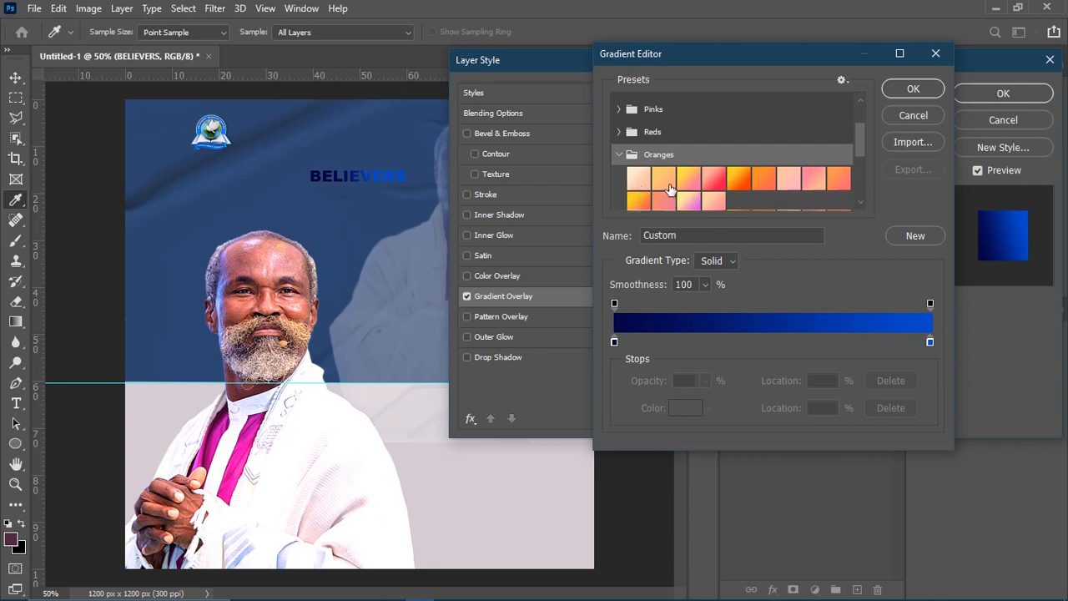
{"action": "left_click", "coordinate": [738, 177]}
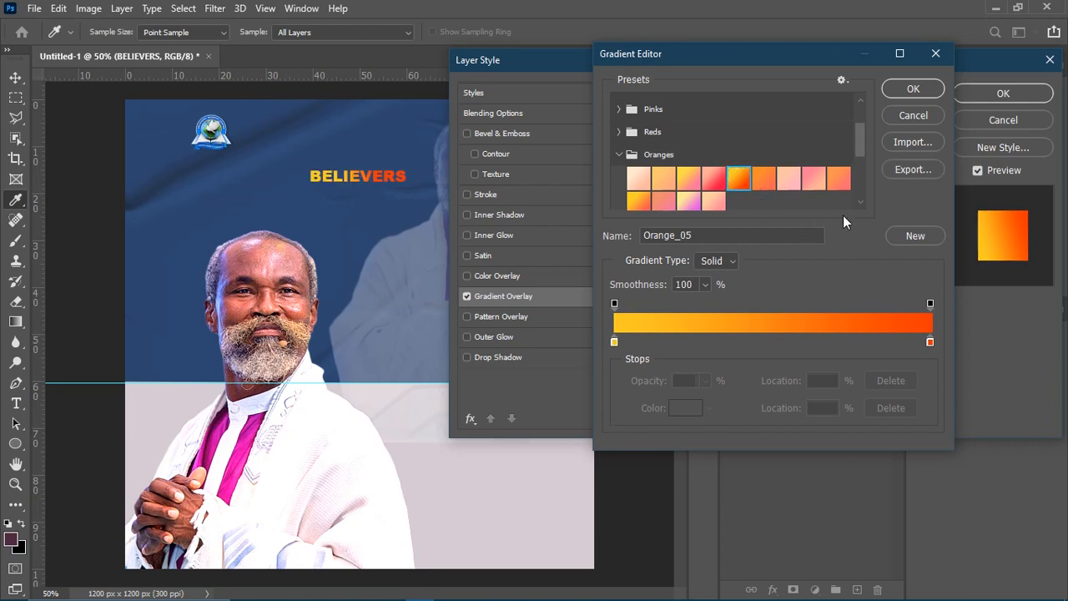
{"action": "left_click", "coordinate": [911, 91]}
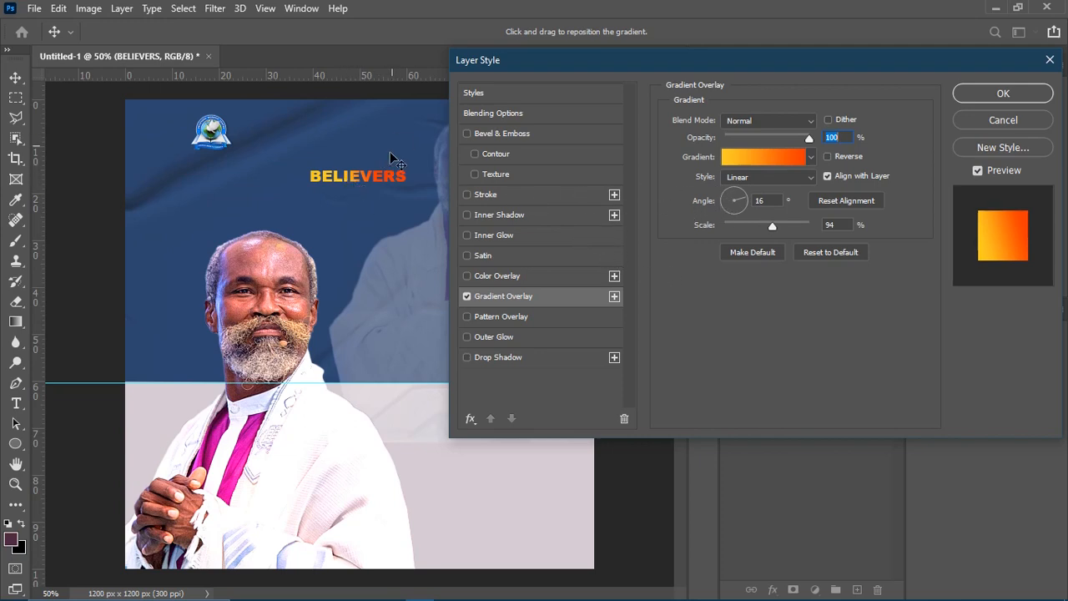
{"action": "left_click", "coordinate": [730, 197]}
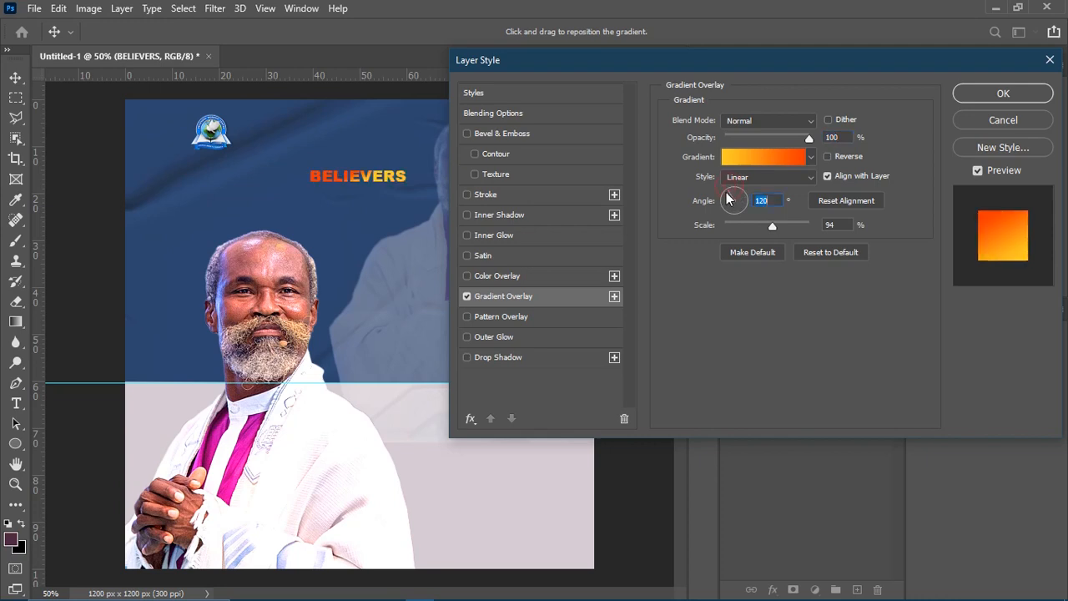
{"action": "left_click_drag", "start_coordinate": [727, 205], "coordinate": [734, 204]}
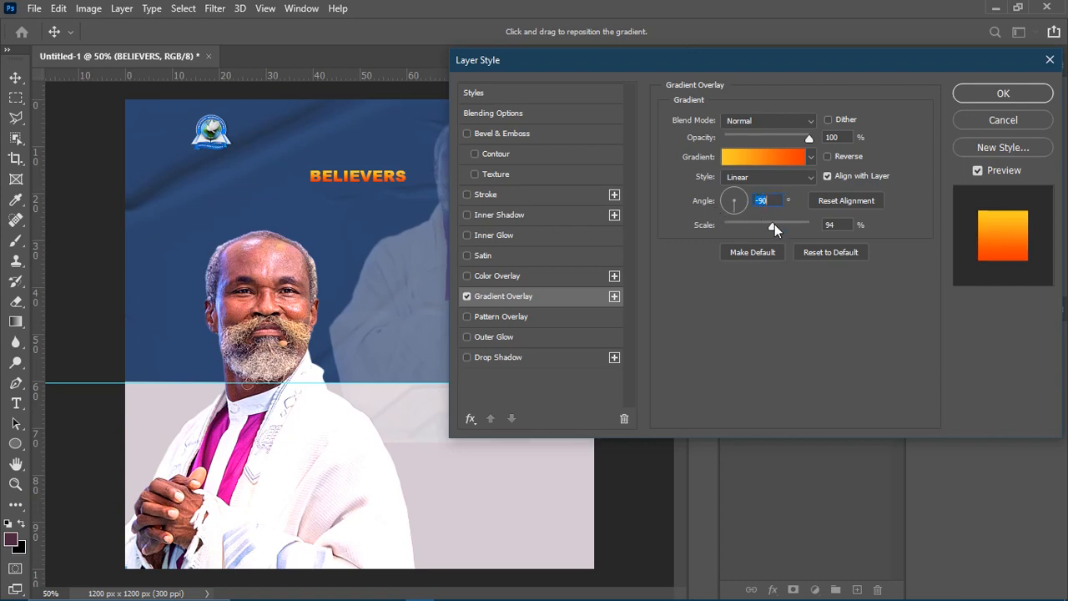
Lower the opacity of the end stop in the text's overlay gradient to 94% and apply the layer style.
{"action": "left_click", "coordinate": [792, 157]}
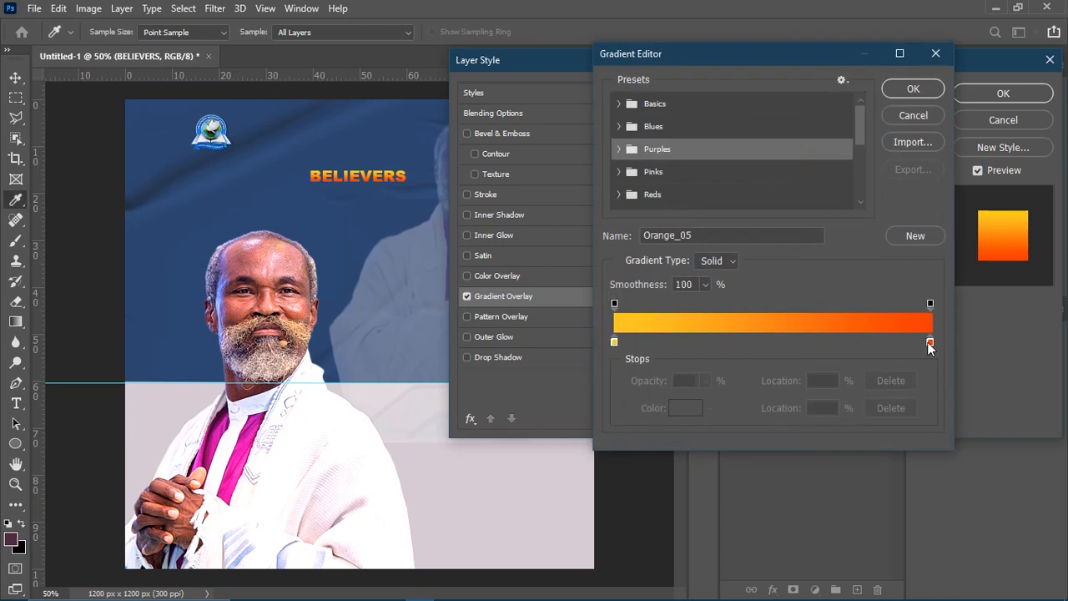
{"action": "left_click", "coordinate": [931, 304]}
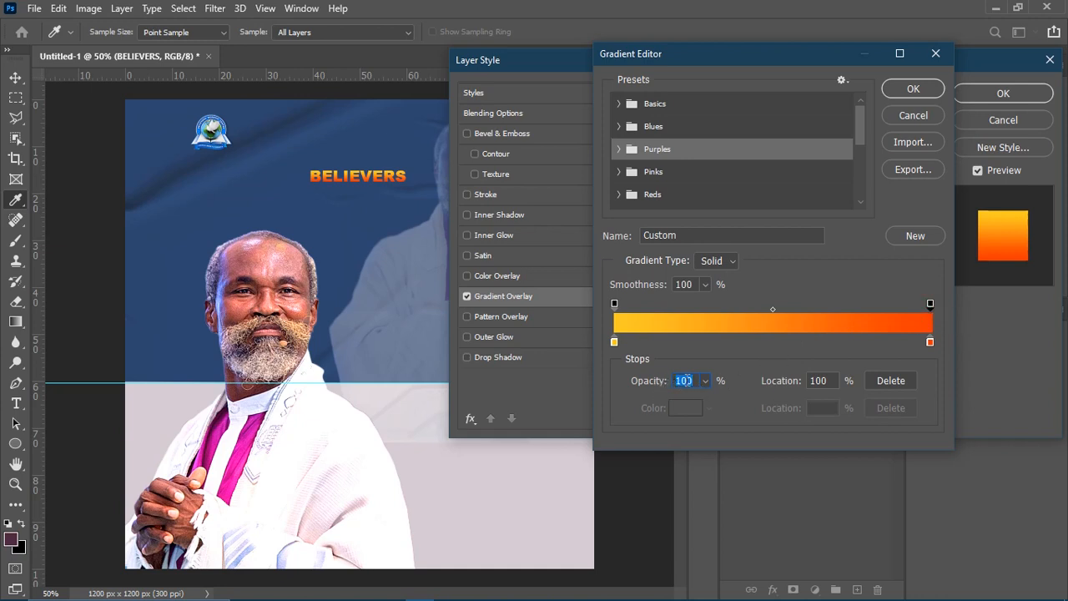
{"action": "left_click_drag", "start_coordinate": [659, 381], "coordinate": [656, 382]}
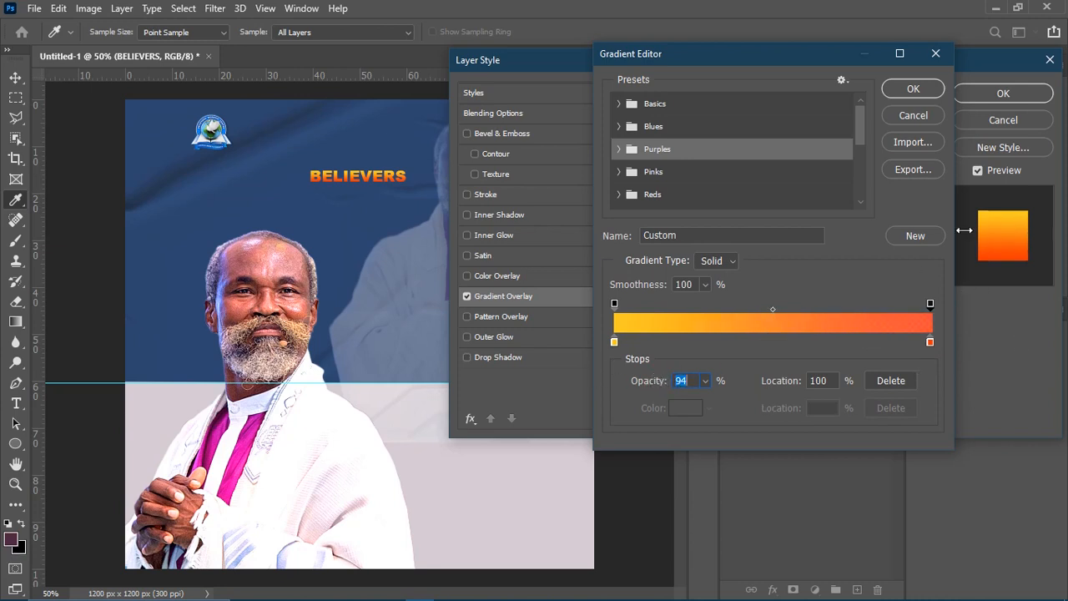
{"action": "left_click", "coordinate": [915, 89]}
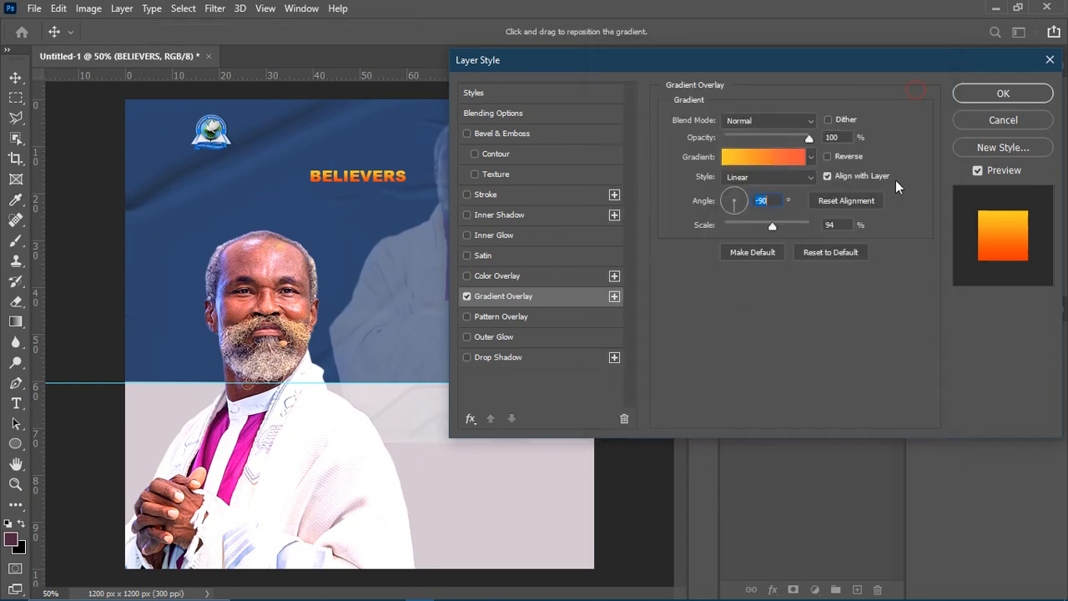
{"action": "left_click", "coordinate": [992, 90]}
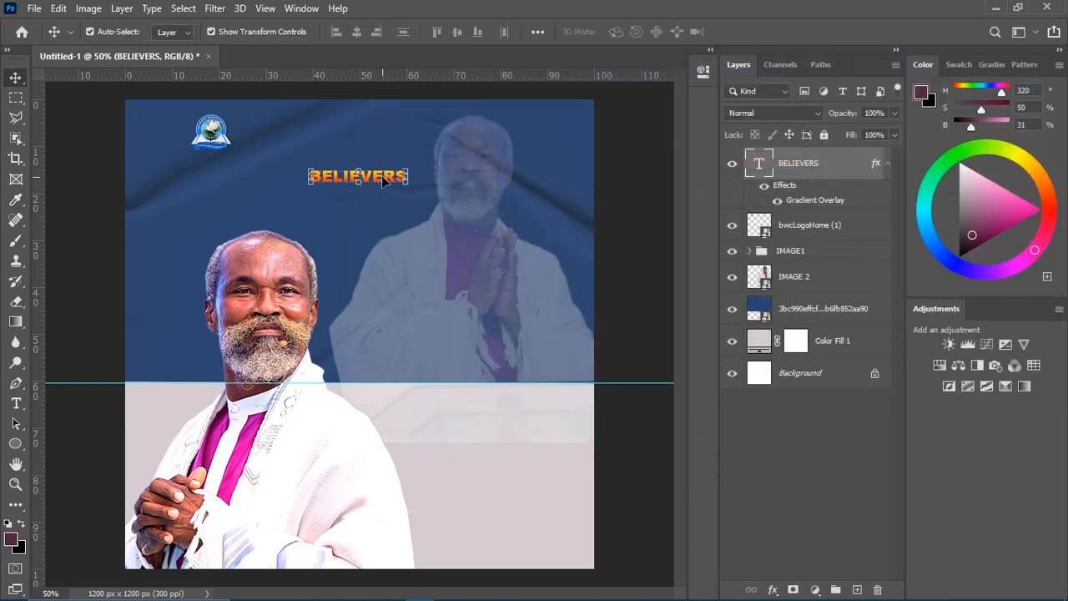
Move the BELIEVERS text up beside the church logo, level with its upper part, and deselect it.
{"action": "left_click_drag", "start_coordinate": [382, 179], "coordinate": [308, 122]}
{"action": "left_click", "coordinate": [362, 181]}
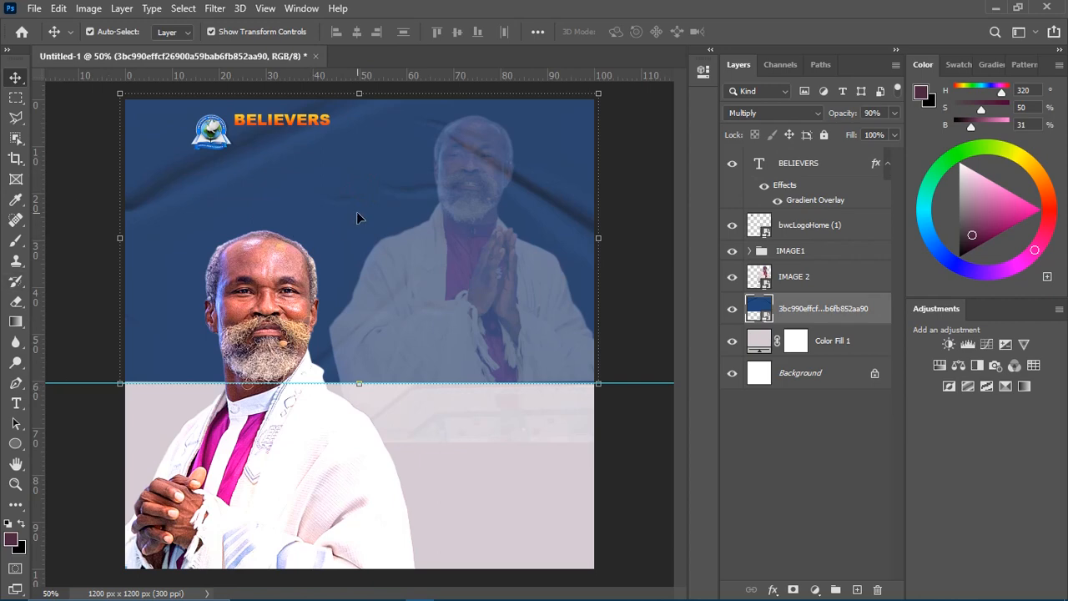
{"action": "left_click", "coordinate": [818, 478]}
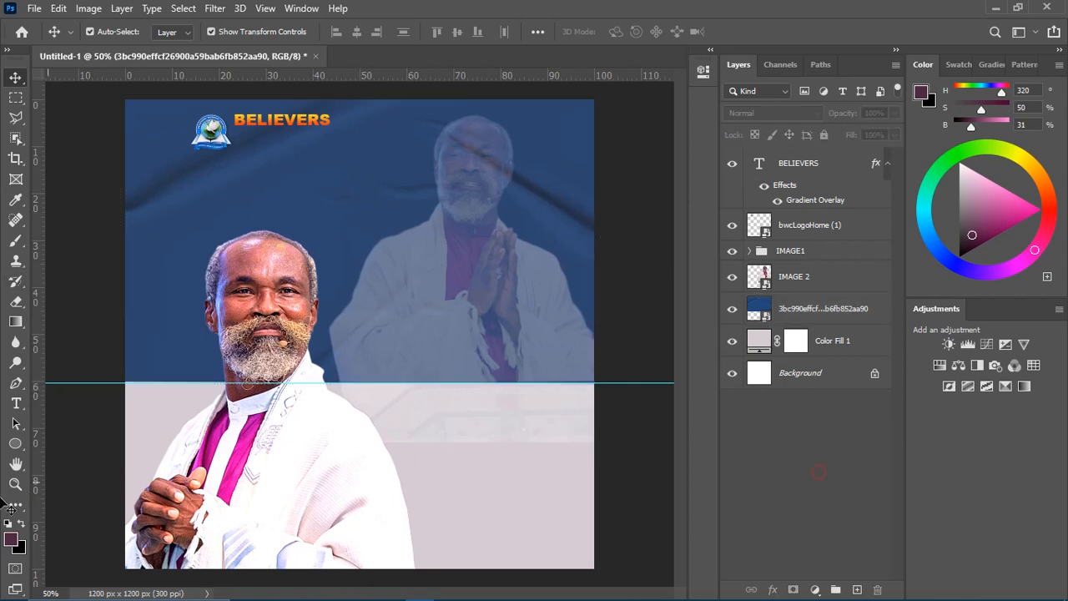
Add the text Worship Center in Arial Black at 9.47 pt on the blue area over the faded portrait.
{"action": "left_click", "coordinate": [15, 403]}
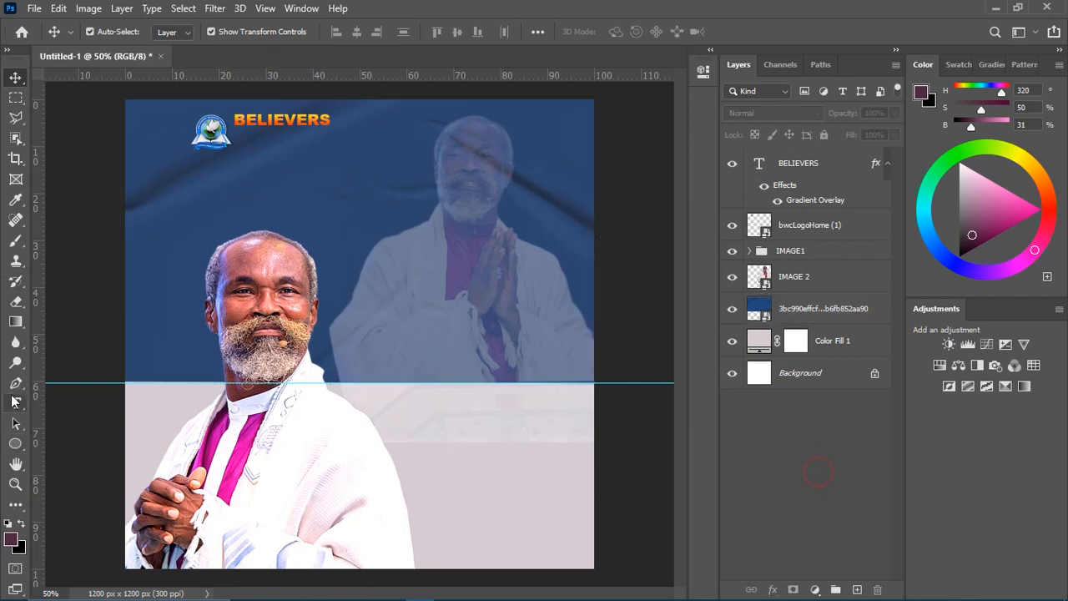
{"action": "left_click", "coordinate": [359, 249]}
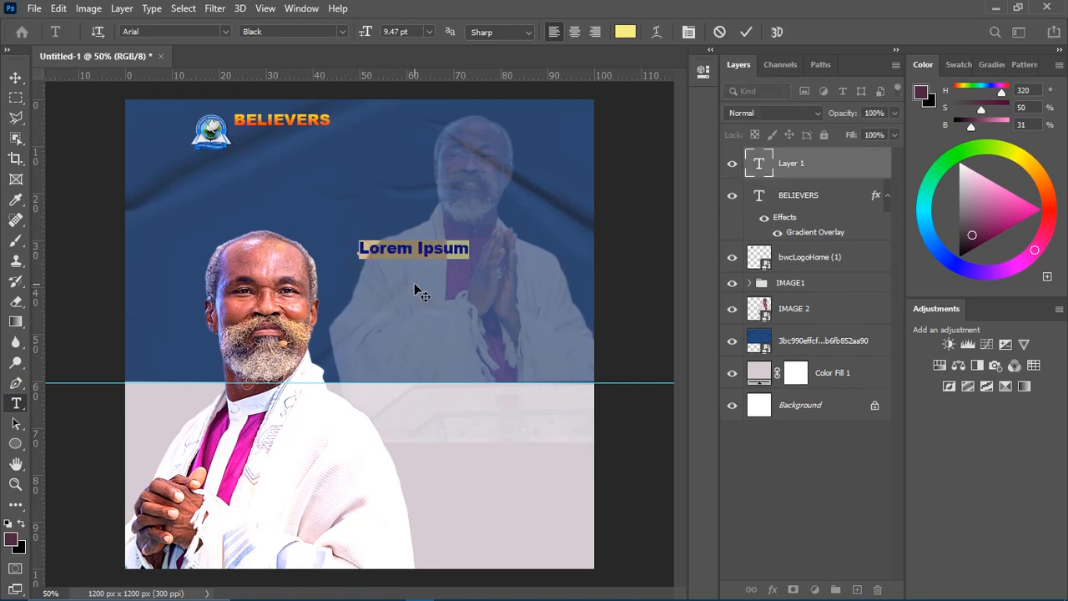
{"action": "type", "text": "WORS"}
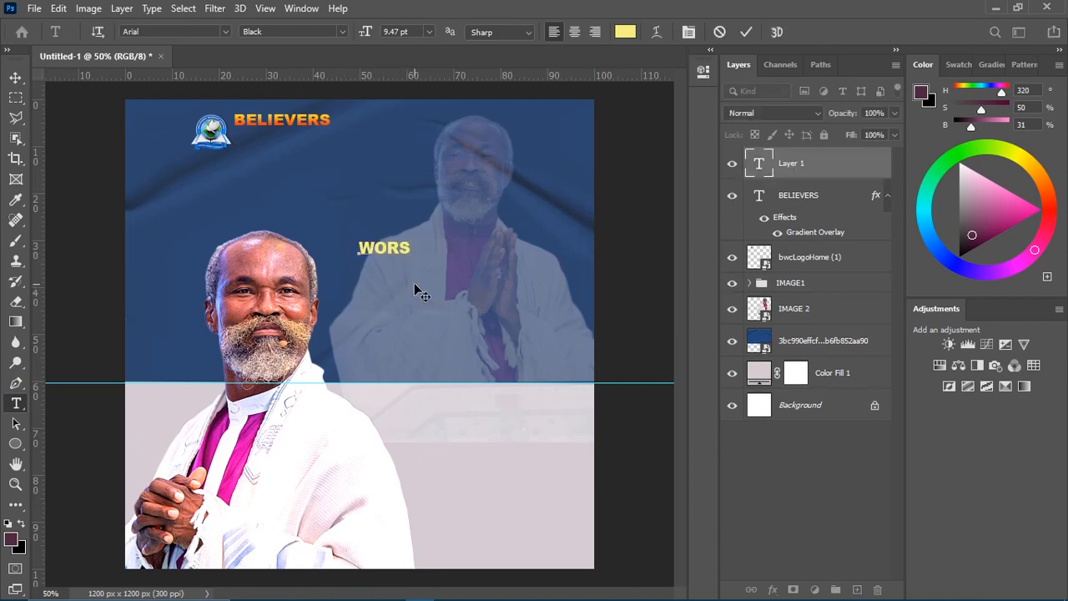
{"action": "type", "text": "H"}
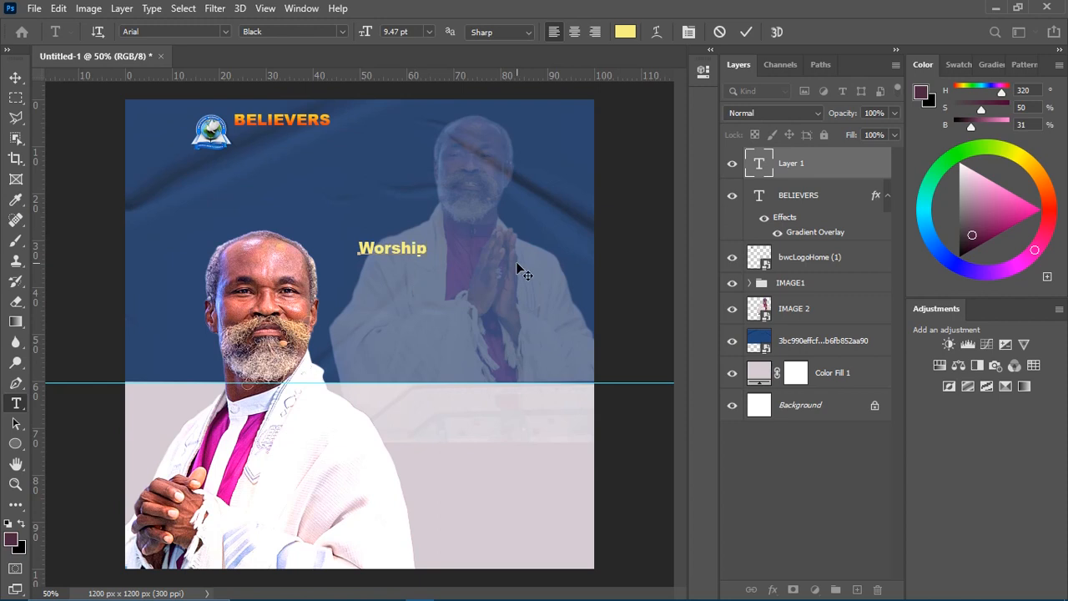
{"action": "type", "text": "Center"}
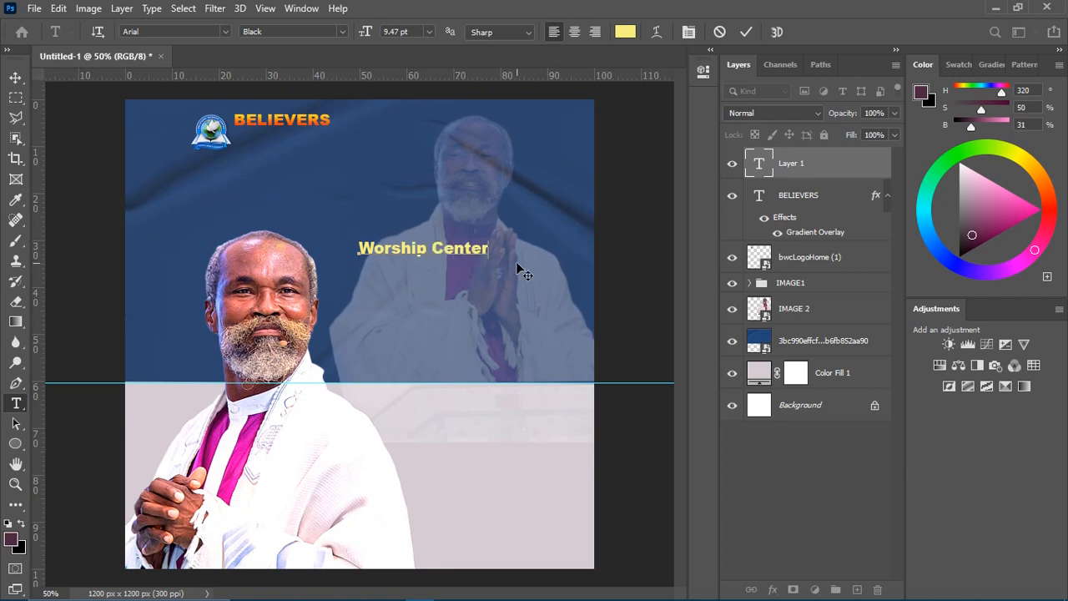
{"action": "left_click", "coordinate": [746, 32]}
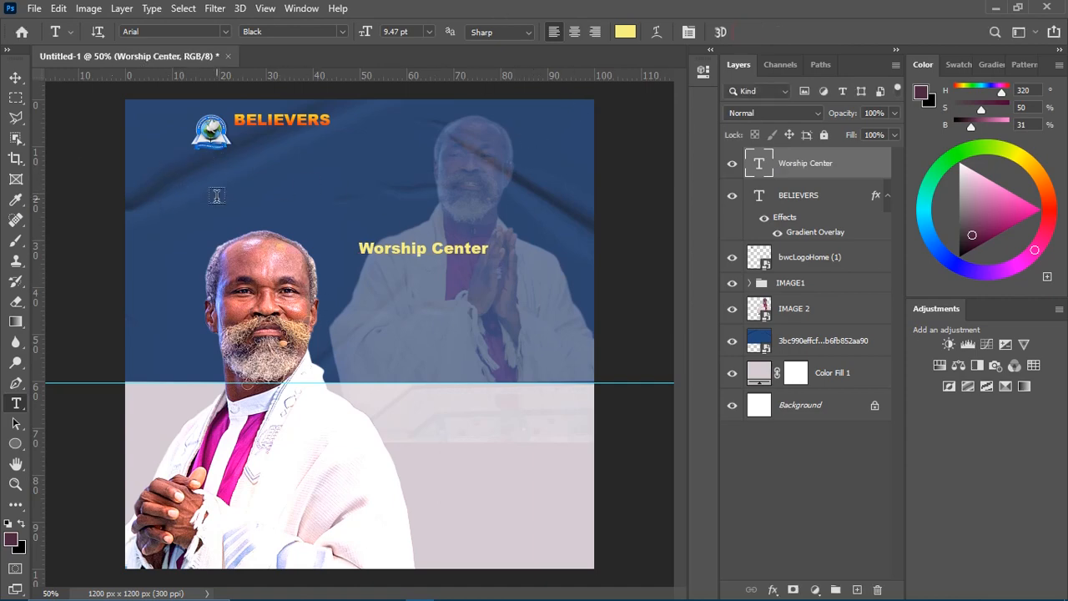
Change the Worship Center text color to white (ffffff) and its font style to Arial Regular.
{"action": "left_click", "coordinate": [15, 76]}
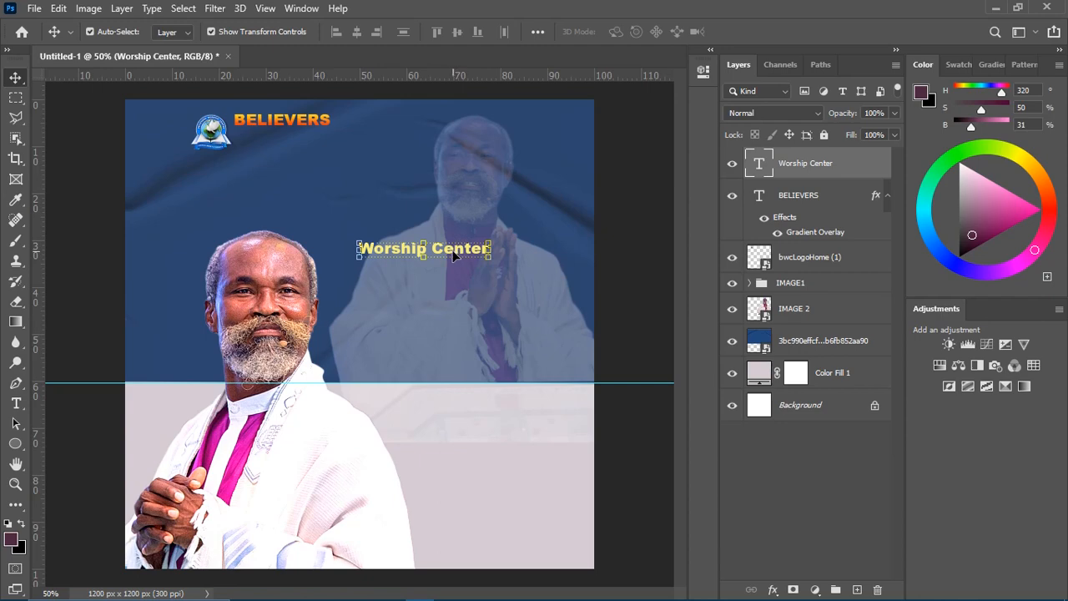
{"action": "left_click", "coordinate": [15, 405]}
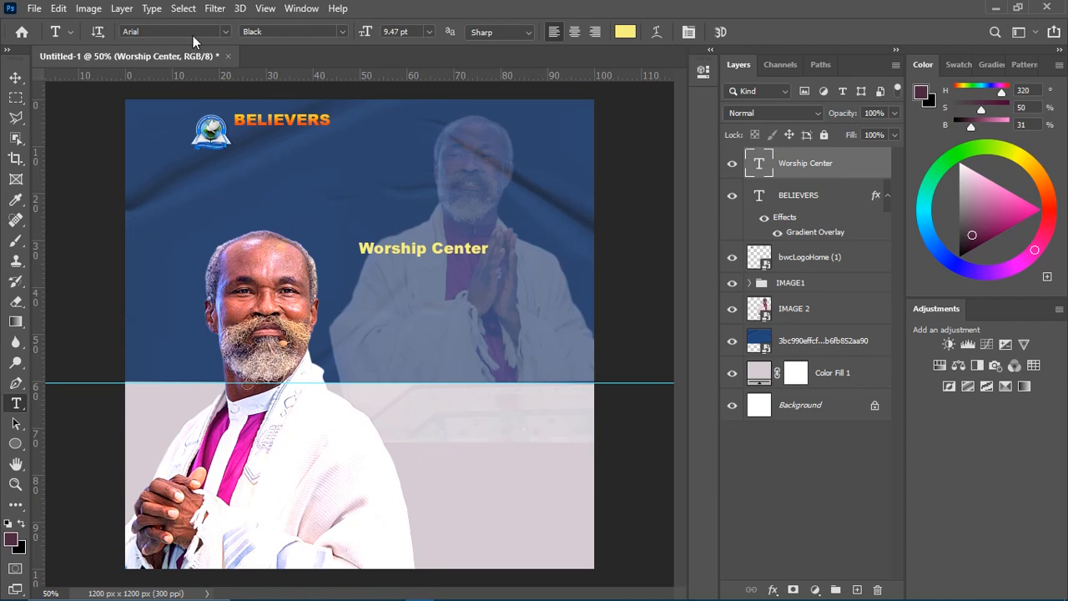
{"action": "left_click", "coordinate": [688, 32]}
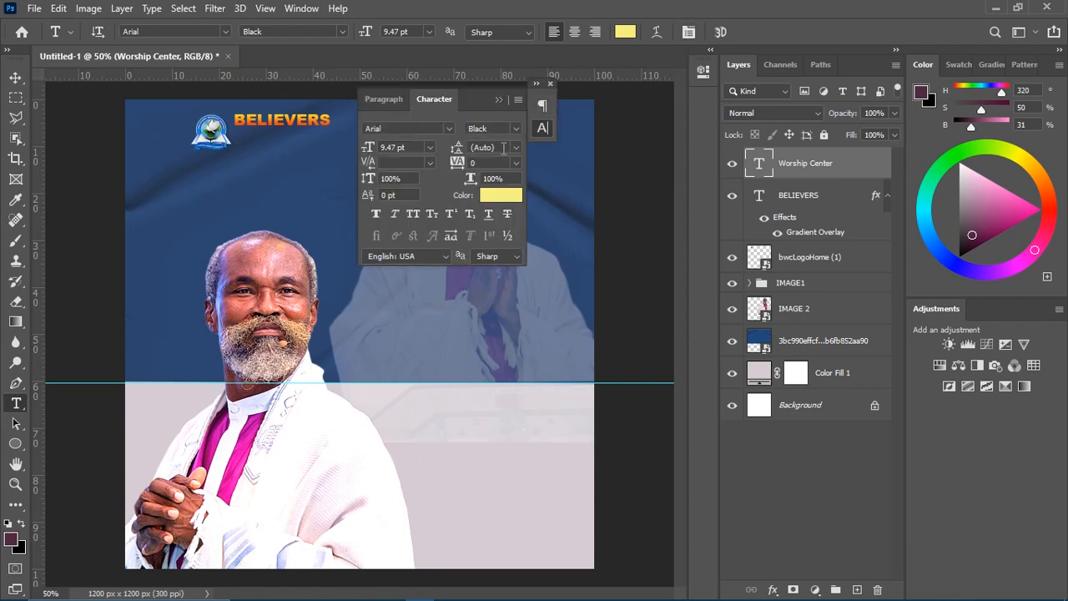
{"action": "left_click_drag", "start_coordinate": [477, 99], "coordinate": [622, 98]}
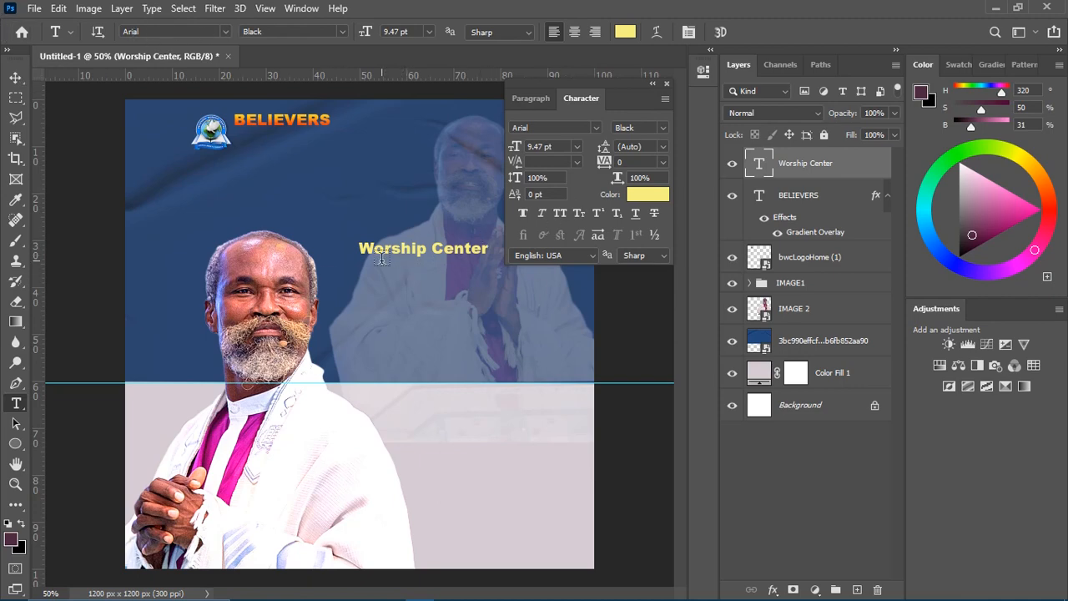
{"action": "left_click", "coordinate": [648, 195]}
{"action": "type", "text": "ffffff"}
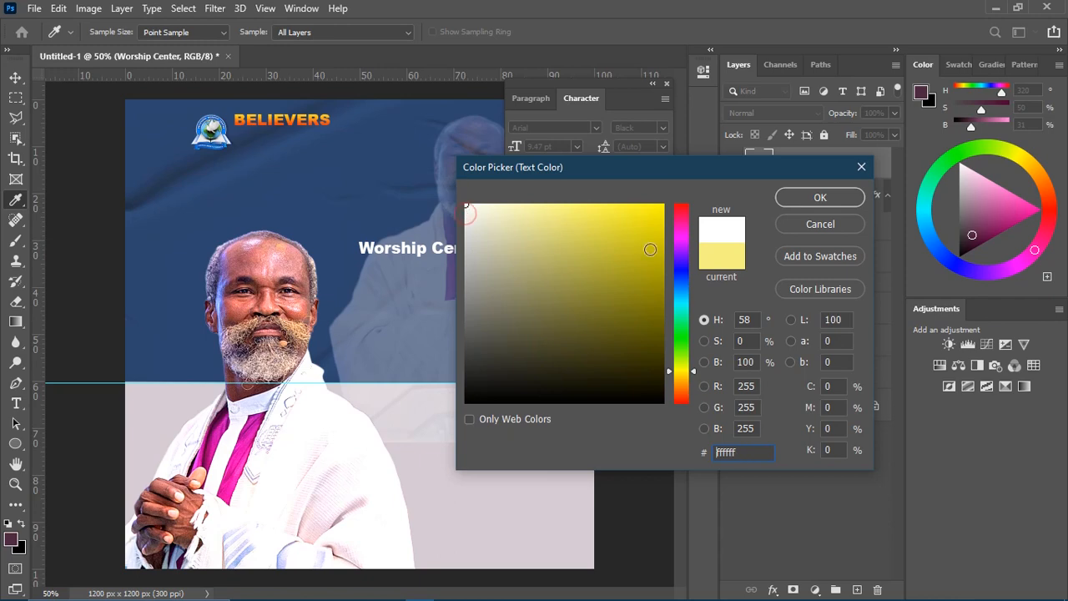
{"action": "left_click", "coordinate": [799, 198]}
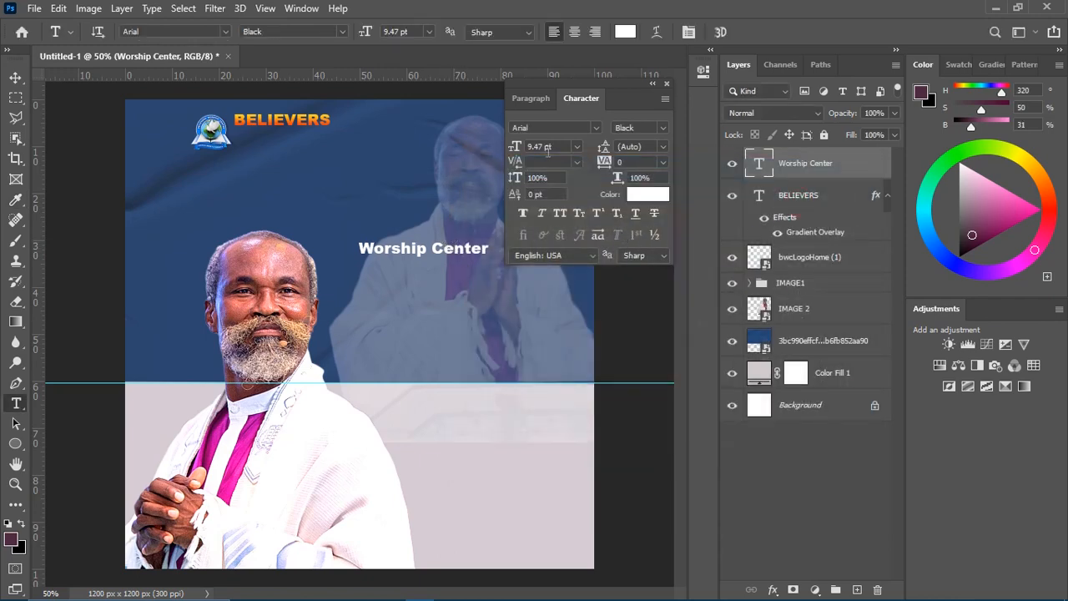
{"action": "left_click", "coordinate": [663, 130]}
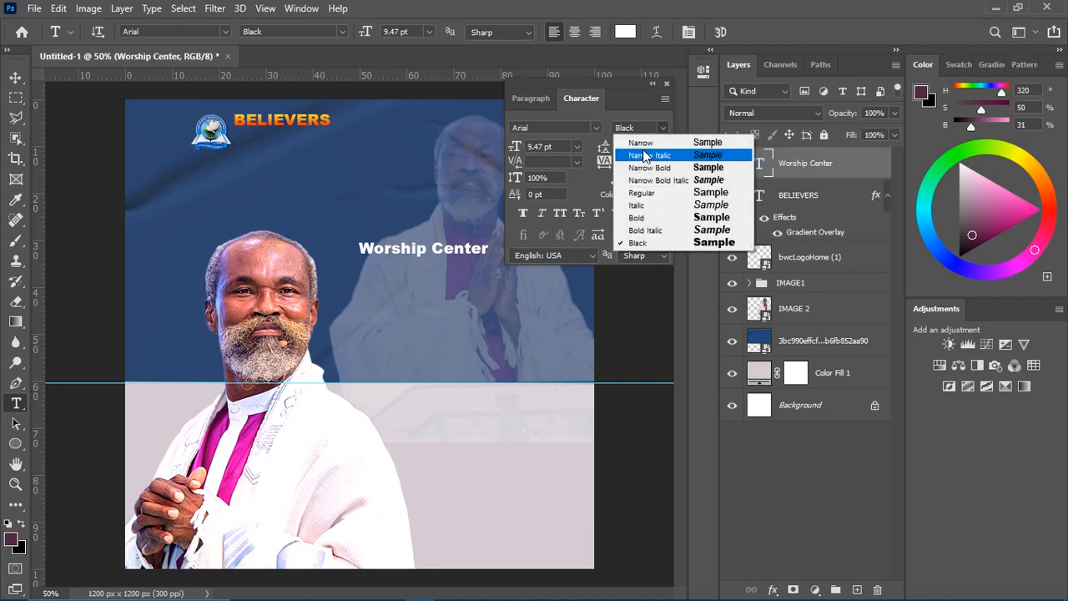
{"action": "left_click", "coordinate": [641, 193]}
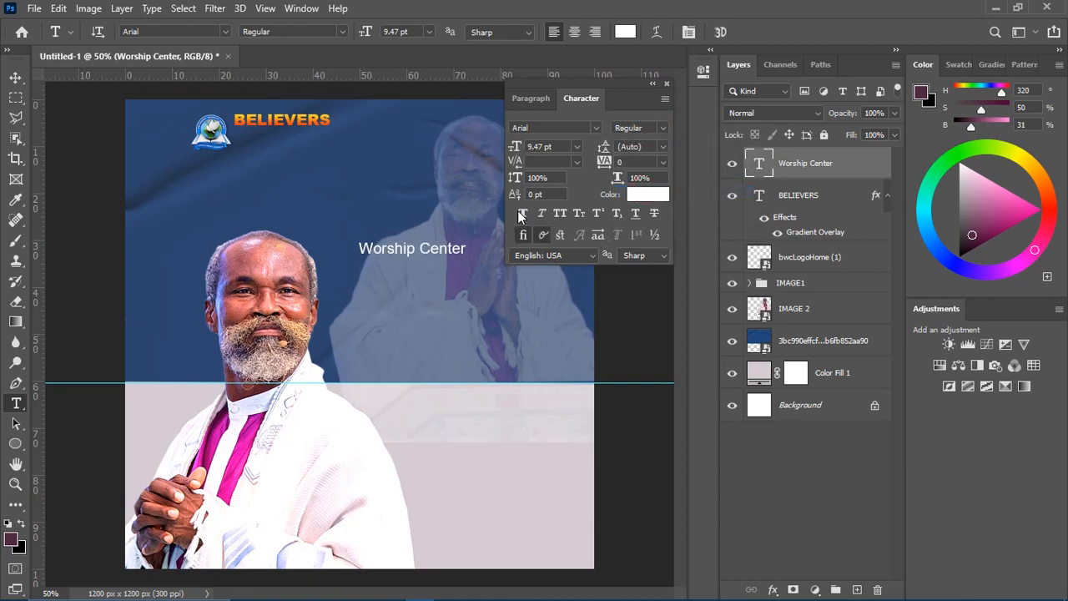
Place the Worship Center text directly beneath BELIEVERS with aligned starting edges, then fine-tune the vertical gap.
{"action": "left_click", "coordinate": [17, 80]}
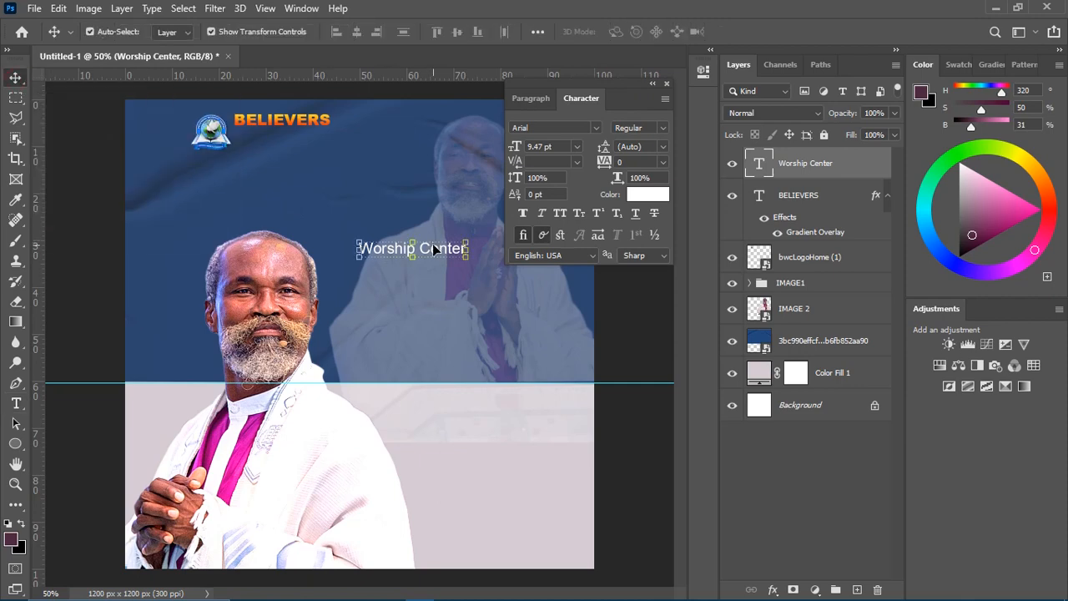
{"action": "left_click_drag", "start_coordinate": [417, 247], "coordinate": [303, 140]}
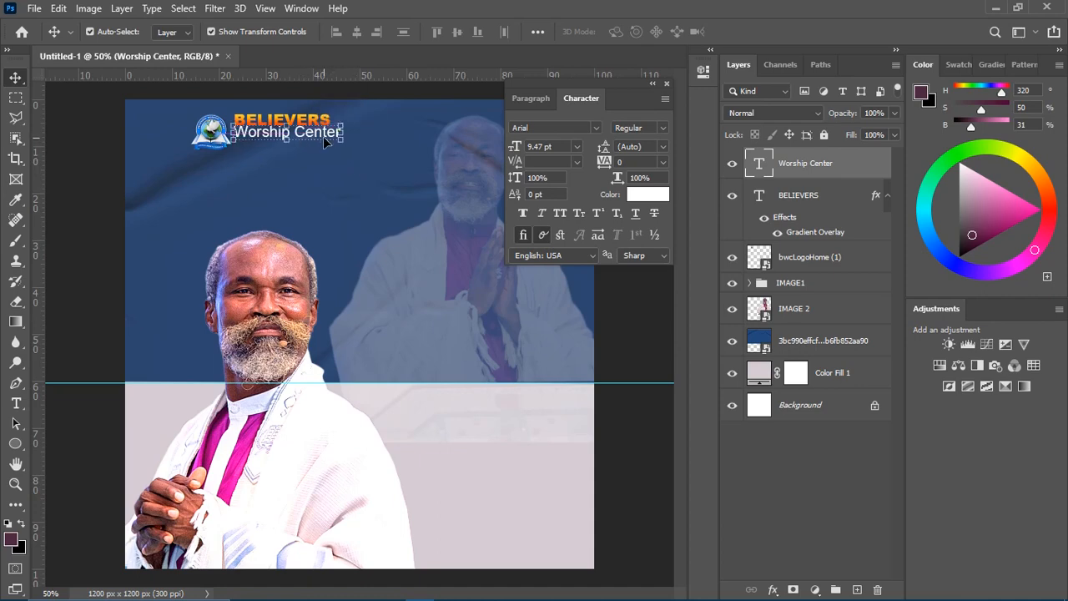
{"action": "key", "text": "Down"}
{"action": "key", "text": "Down"}
{"action": "key", "text": "Down"}
{"action": "key", "text": "Down"}
{"action": "key", "text": "Down"}
{"action": "key", "text": "Down"}
{"action": "key", "text": "Down"}
{"action": "key", "text": "Down"}
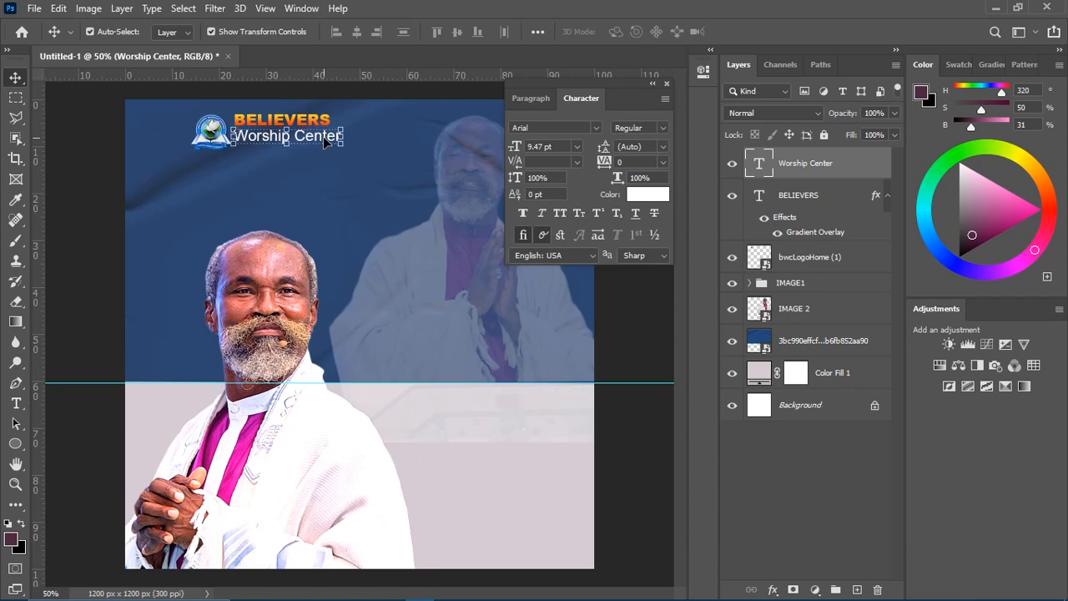
{"action": "key", "text": "Up"}
{"action": "key", "text": "Up"}
{"action": "key", "text": "Up"}
{"action": "key", "text": "Up"}
{"action": "key", "text": "ctrl+t"}
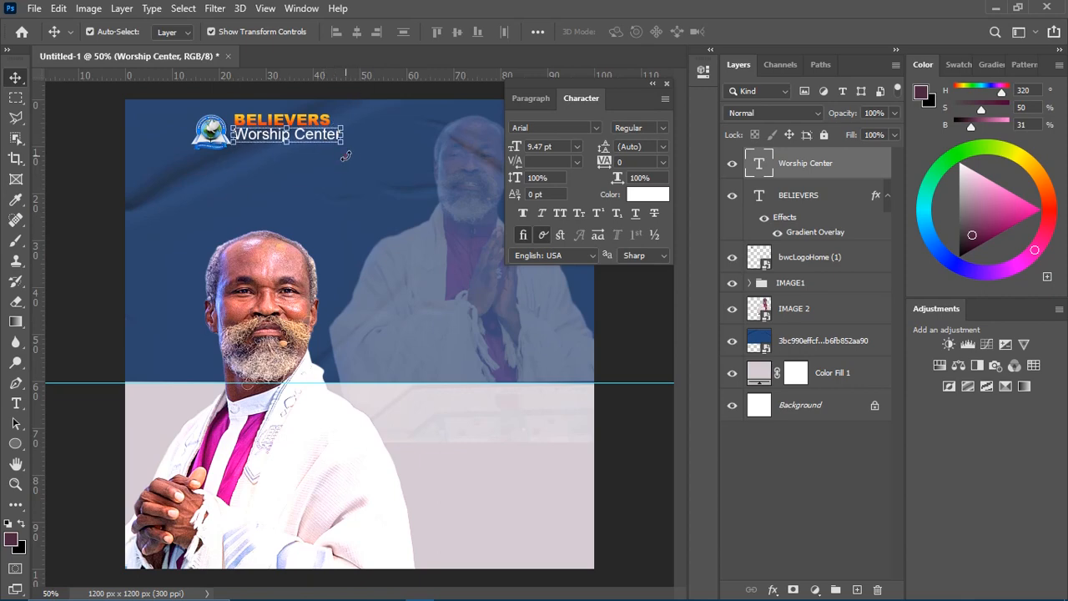
{"action": "left_click_drag", "start_coordinate": [345, 158], "coordinate": [351, 143]}
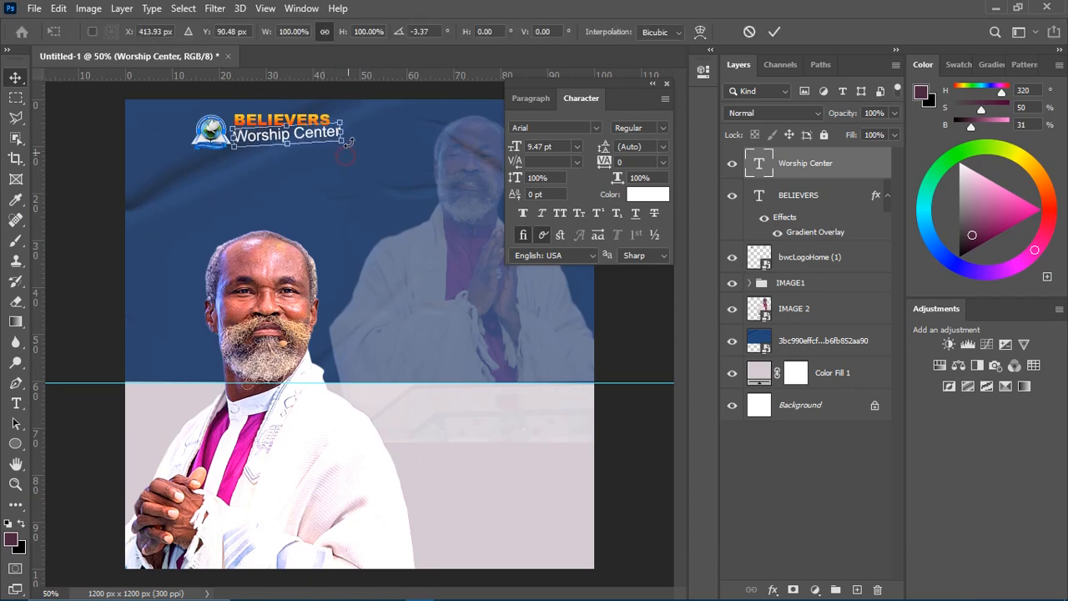
{"action": "left_click", "coordinate": [748, 34]}
Scale the Worship Center text to about 89.35% so it matches the width of BELIEVERS, and deselect it.
{"action": "key", "text": "ctrl+t"}
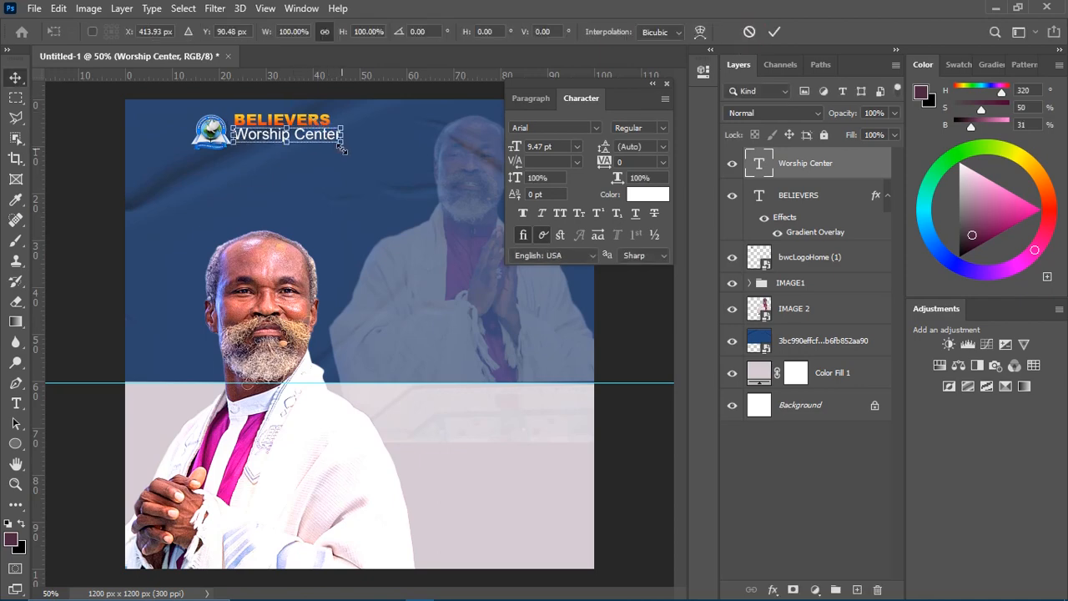
{"action": "left_click_drag", "start_coordinate": [342, 148], "coordinate": [331, 149]}
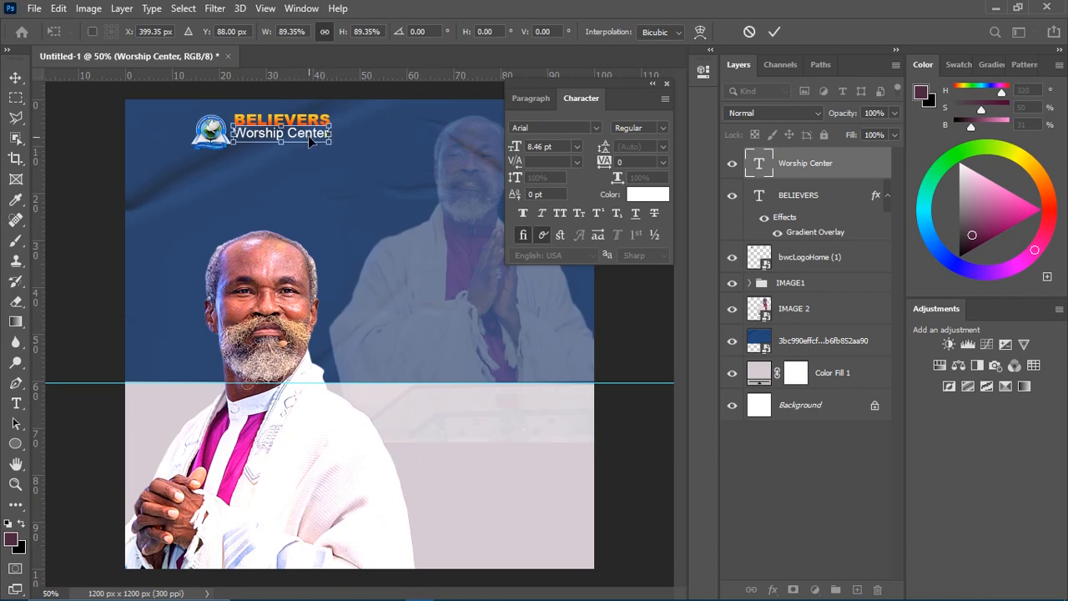
{"action": "left_click", "coordinate": [774, 32]}
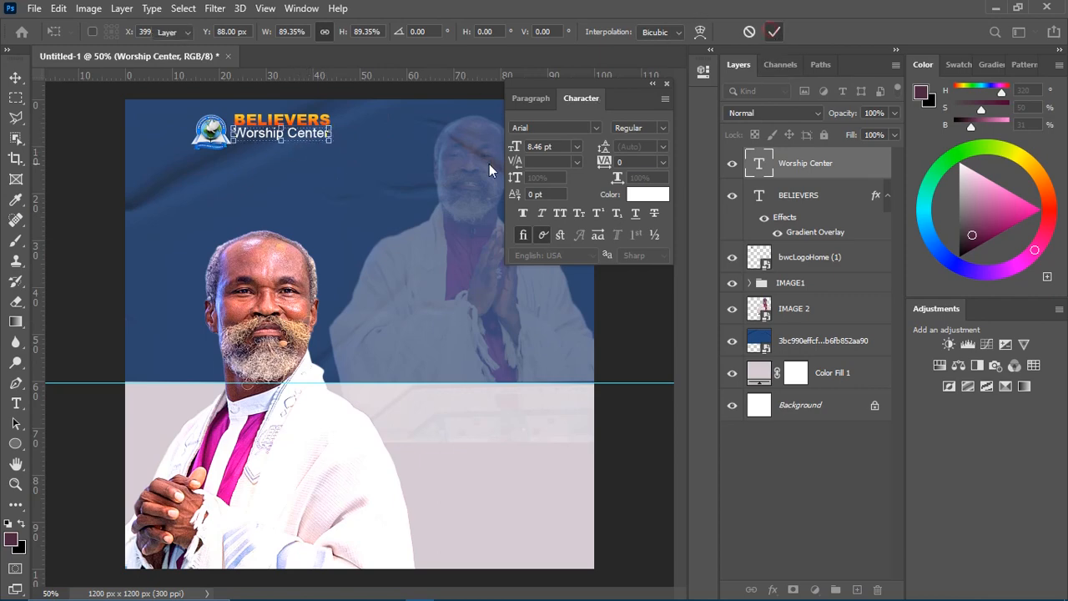
{"action": "left_click", "coordinate": [408, 189]}
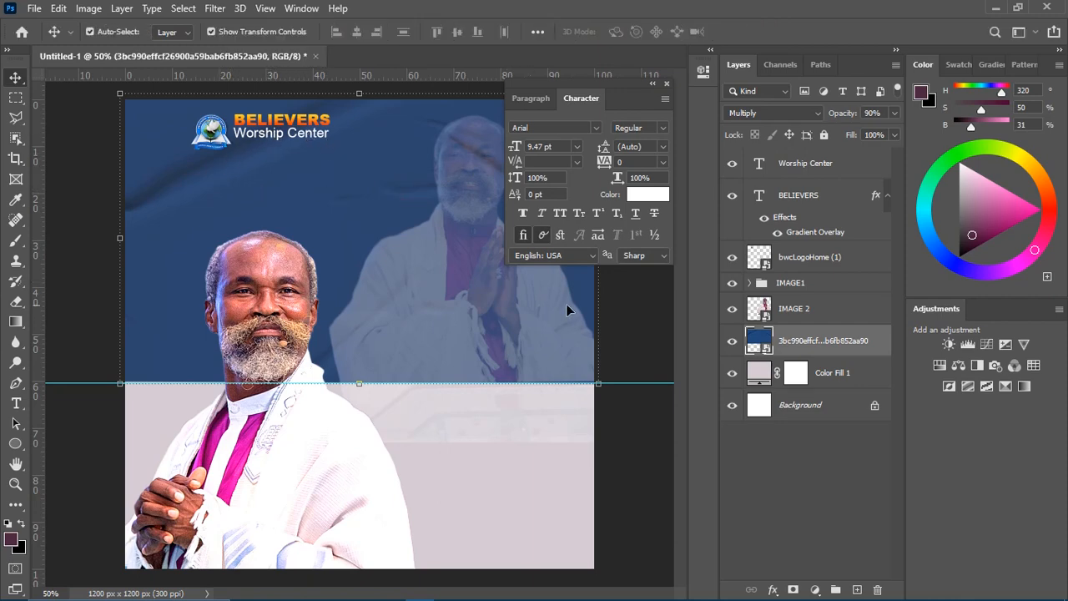
Group the Worship Center and BELIEVERS text layers under the name BWC and nudge the group slightly down.
{"action": "left_click", "coordinate": [822, 165]}
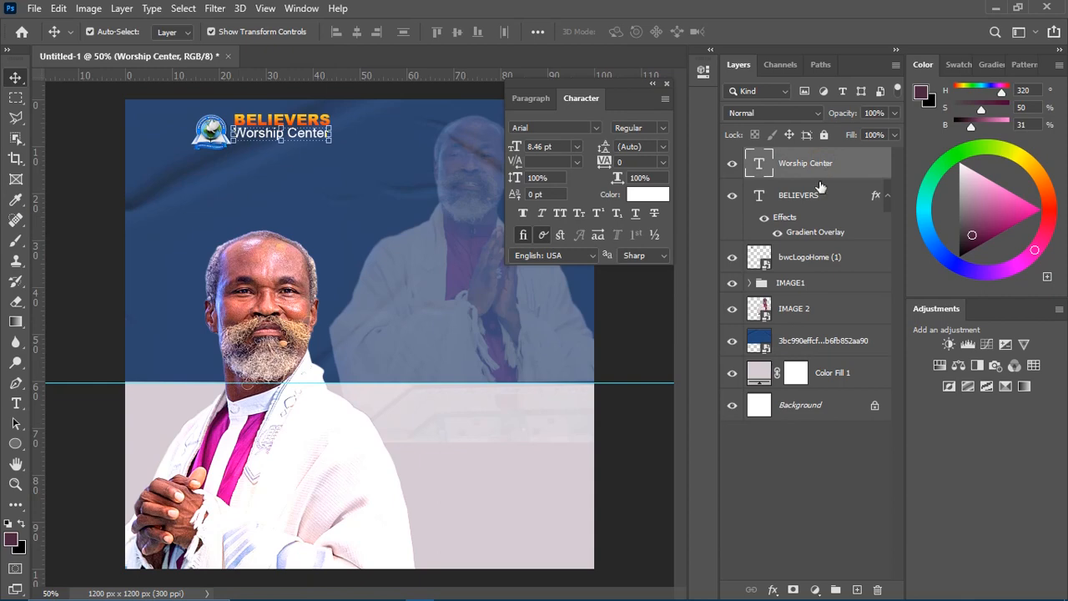
{"action": "left_click", "coordinate": [806, 196], "text": "ctrl"}
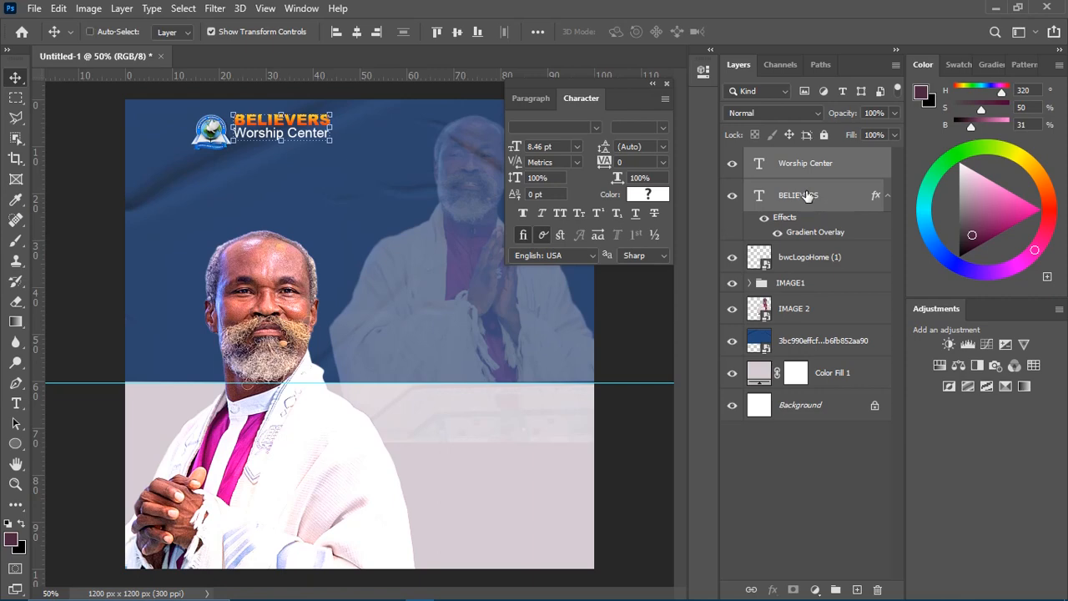
{"action": "key", "text": "ctrl+g"}
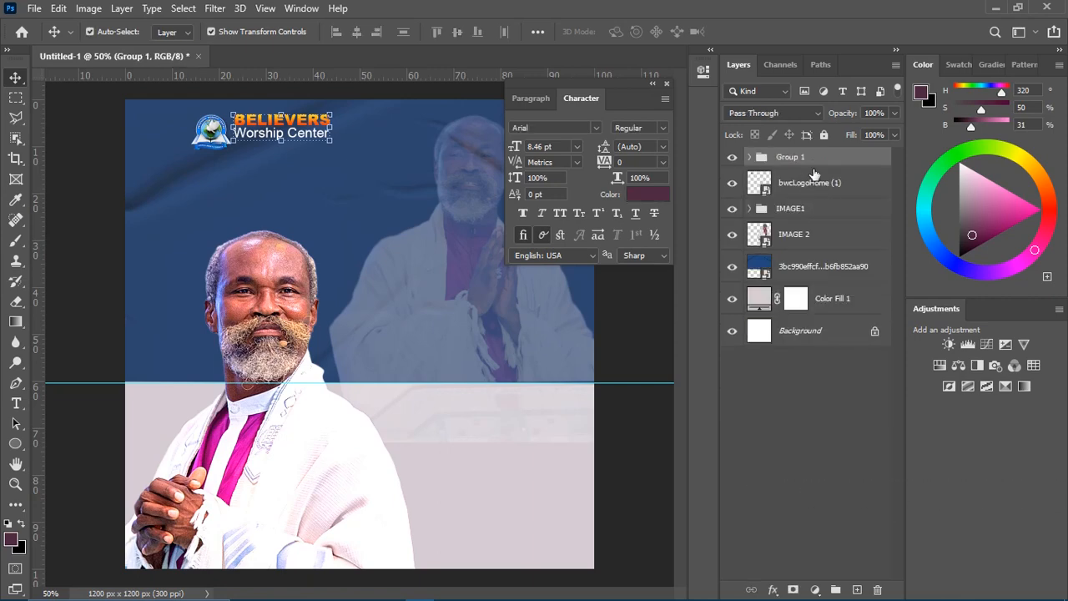
{"action": "double_click", "coordinate": [791, 158]}
{"action": "type", "text": "BWC"}
{"action": "key", "text": "Return"}
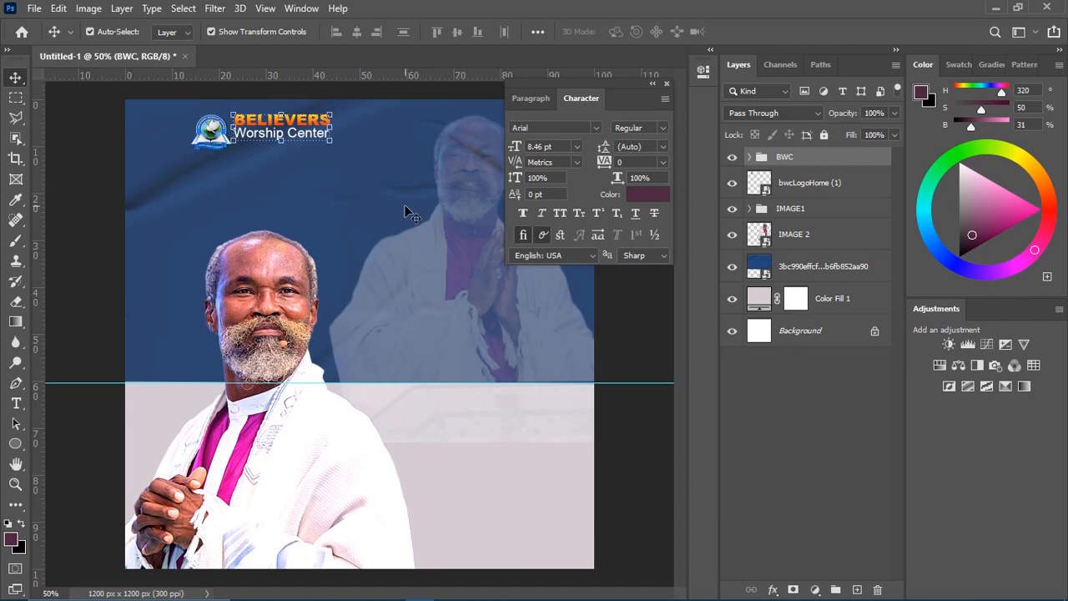
{"action": "key", "text": "shift+Down"}
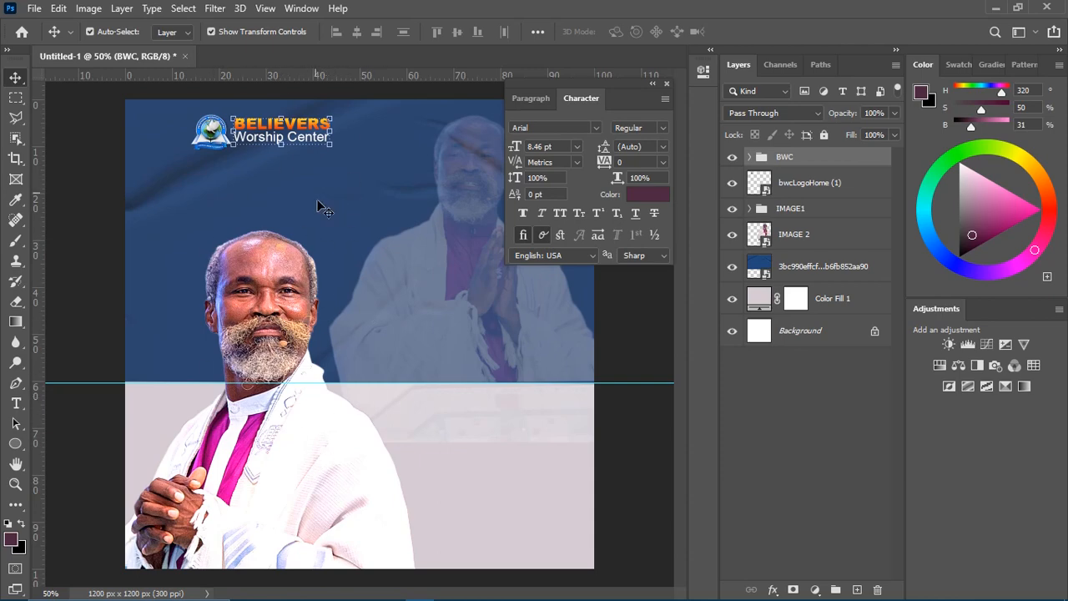
Select the blue fabric layer and set the Rounded Rectangle Tool to draw shapes with no fill.
{"action": "left_click", "coordinate": [393, 202]}
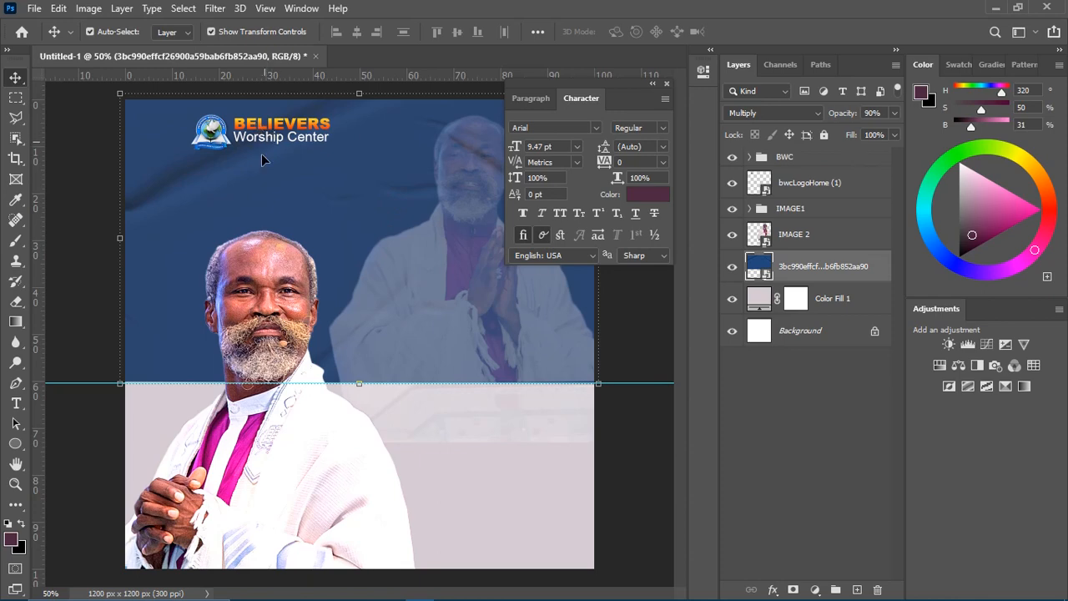
{"action": "left_click", "coordinate": [16, 445]}
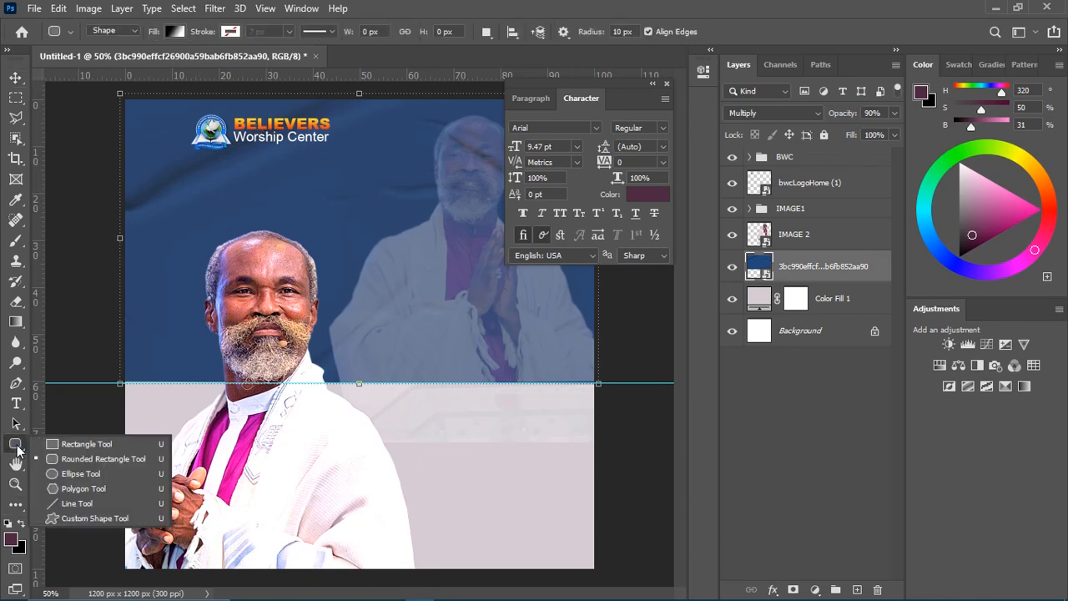
{"action": "left_click", "coordinate": [81, 459]}
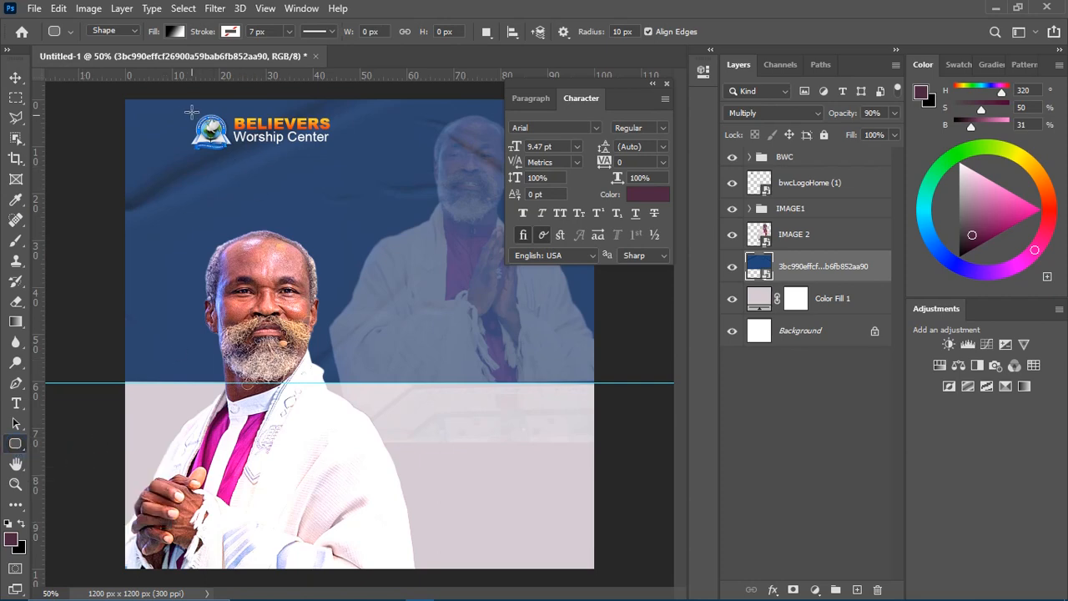
{"action": "left_click", "coordinate": [173, 32]}
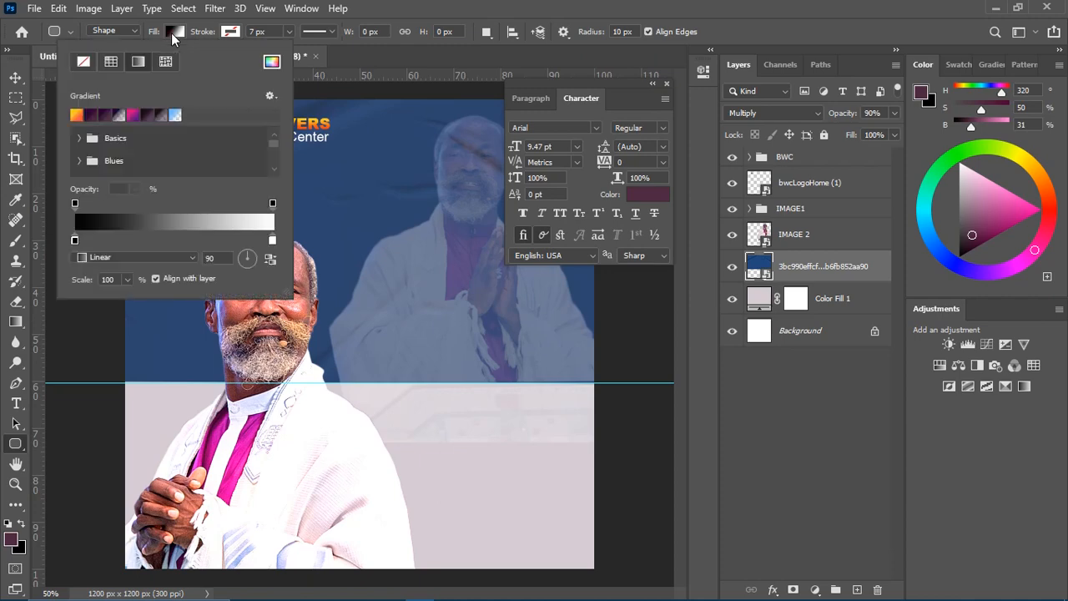
{"action": "left_click", "coordinate": [82, 66]}
Set the rounded rectangle's stroke to a solid dark purple, hex 5b0249.
{"action": "left_click", "coordinate": [226, 31]}
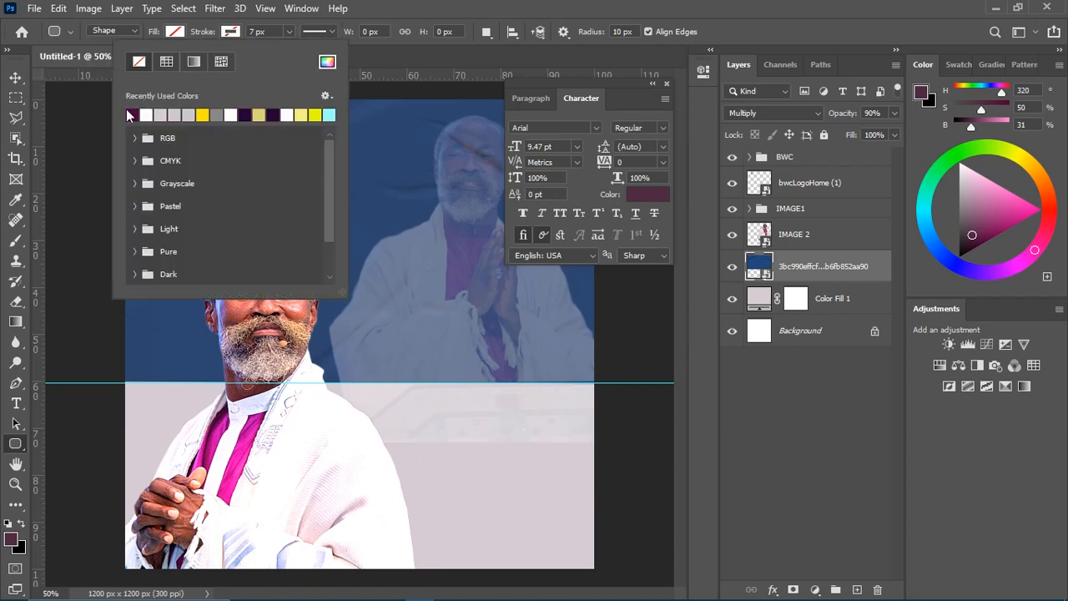
{"action": "left_click", "coordinate": [327, 64]}
{"action": "left_click", "coordinate": [686, 236]}
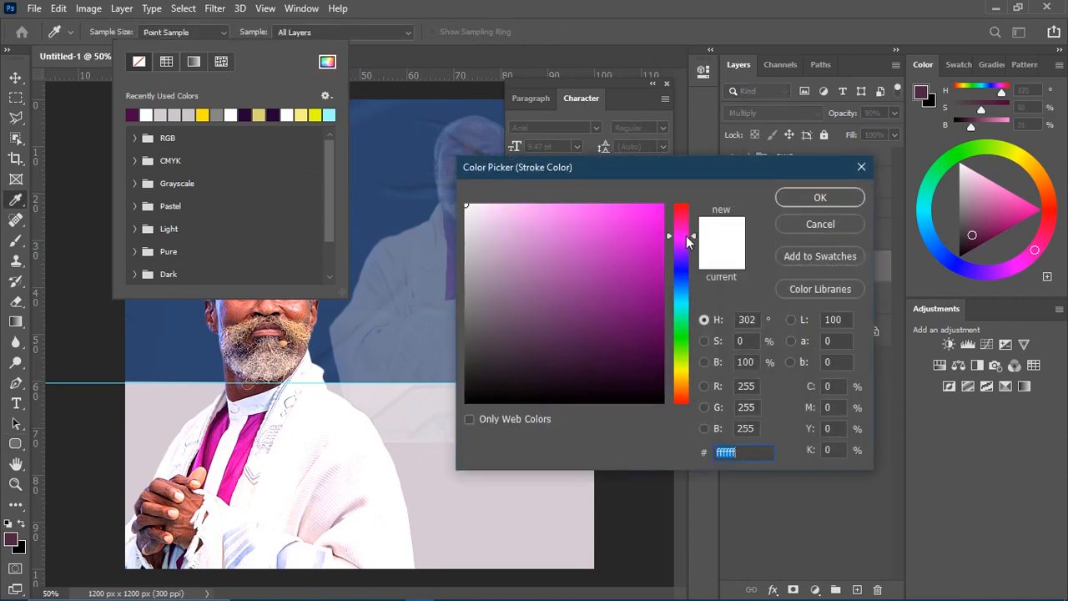
{"action": "left_click_drag", "start_coordinate": [685, 235], "coordinate": [683, 242]}
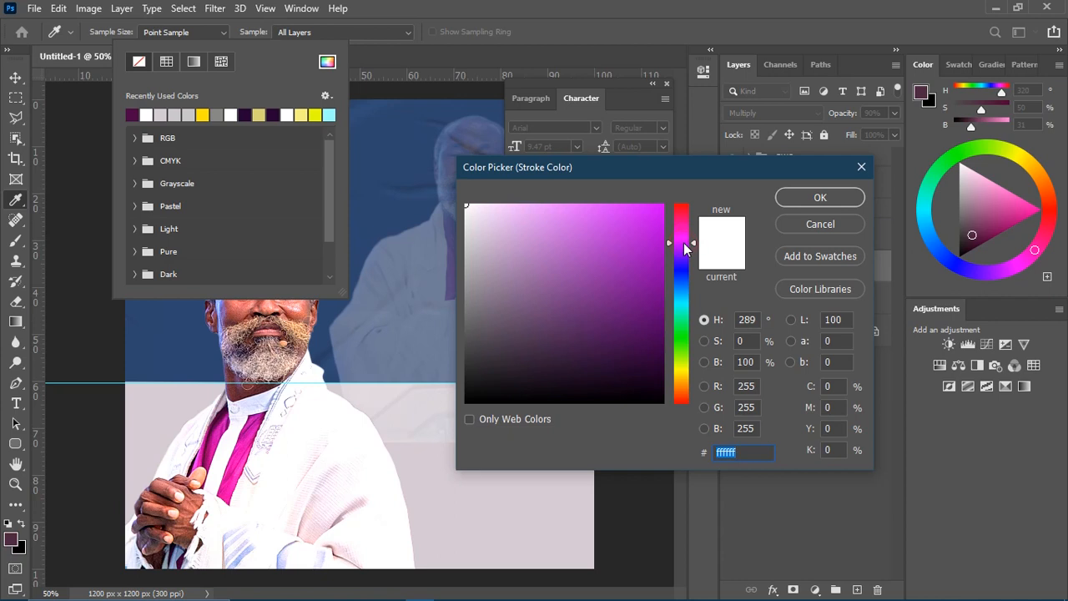
{"action": "type", "text": "580265"}
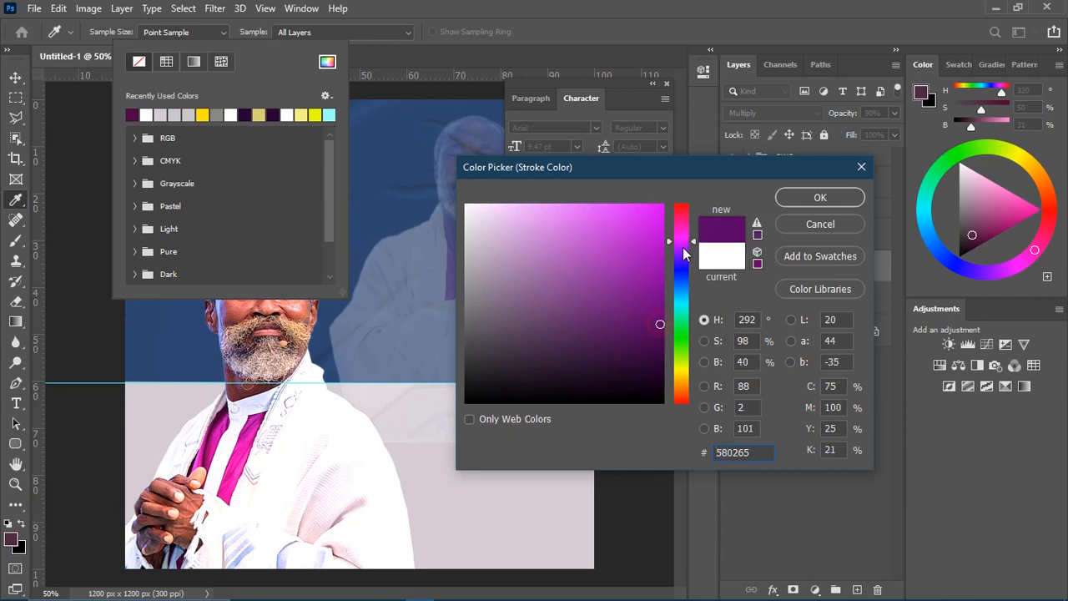
{"action": "left_click_drag", "start_coordinate": [679, 244], "coordinate": [683, 235]}
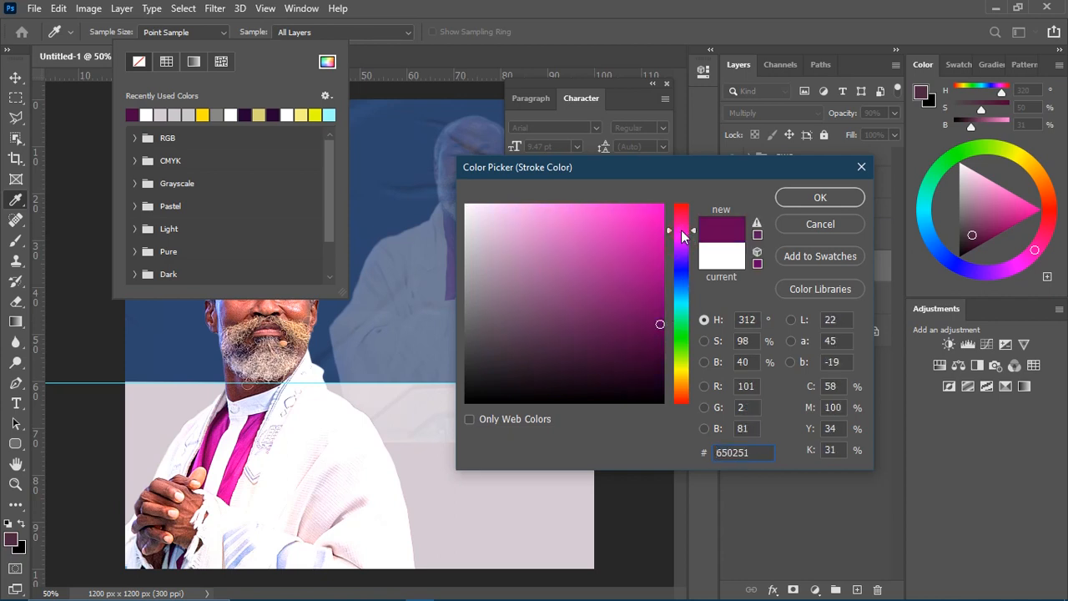
{"action": "left_click", "coordinate": [659, 331]}
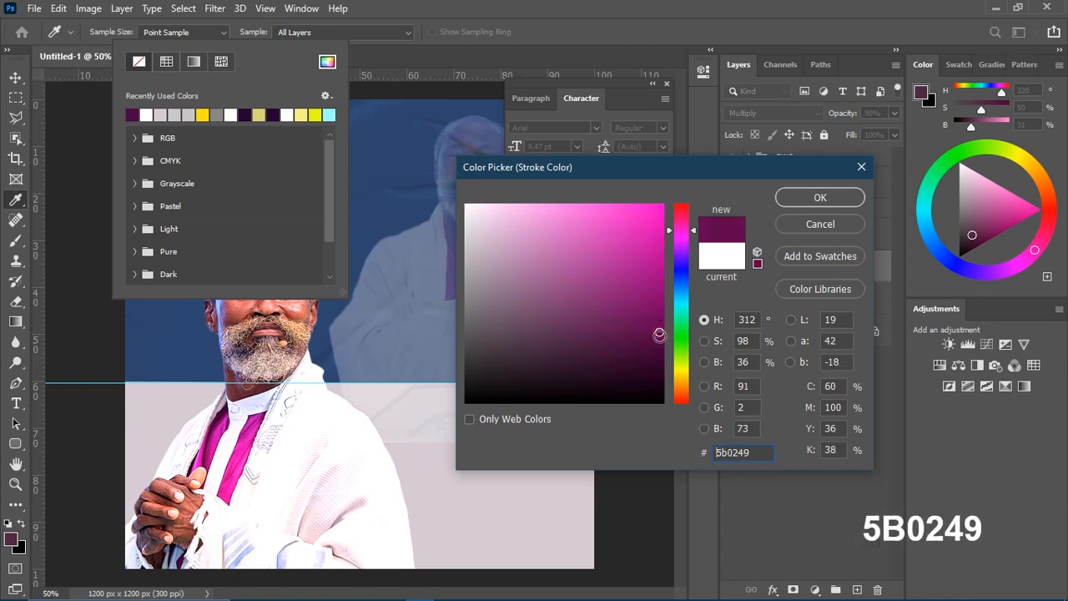
{"action": "left_click", "coordinate": [791, 197]}
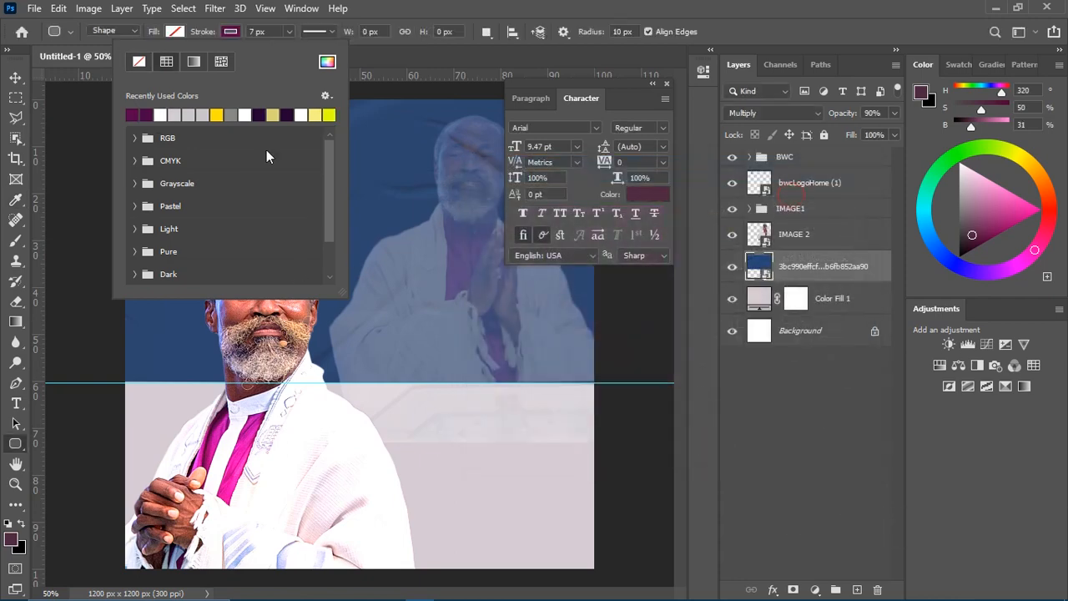
Draw a rounded rectangle about 432 x 128 px around the logo and church name, and set its stroke width to 4 px.
{"action": "left_click", "coordinate": [20, 448]}
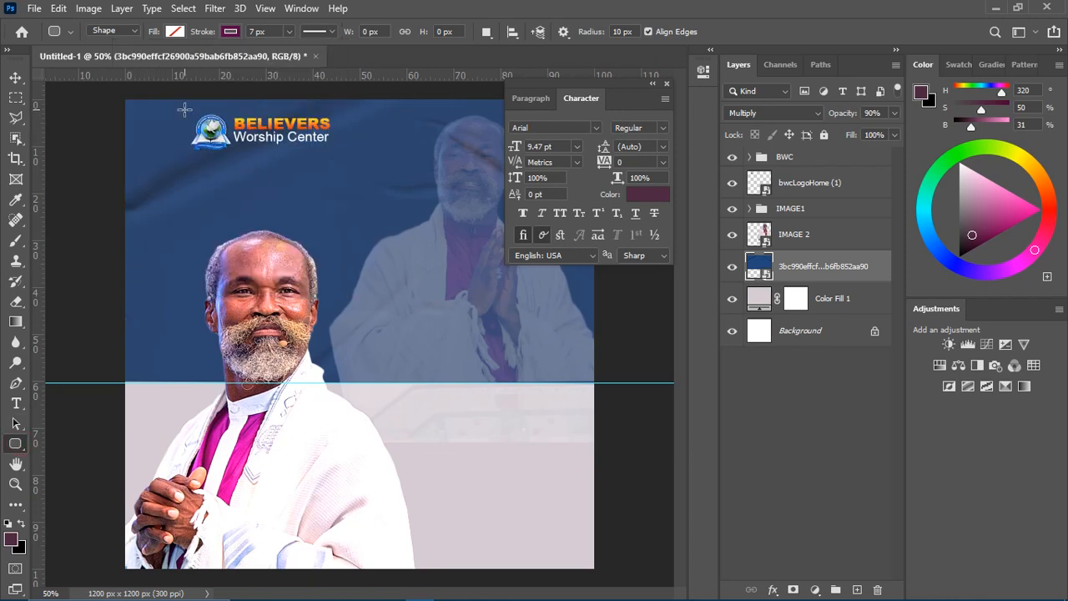
{"action": "left_click_drag", "start_coordinate": [184, 109], "coordinate": [354, 158]}
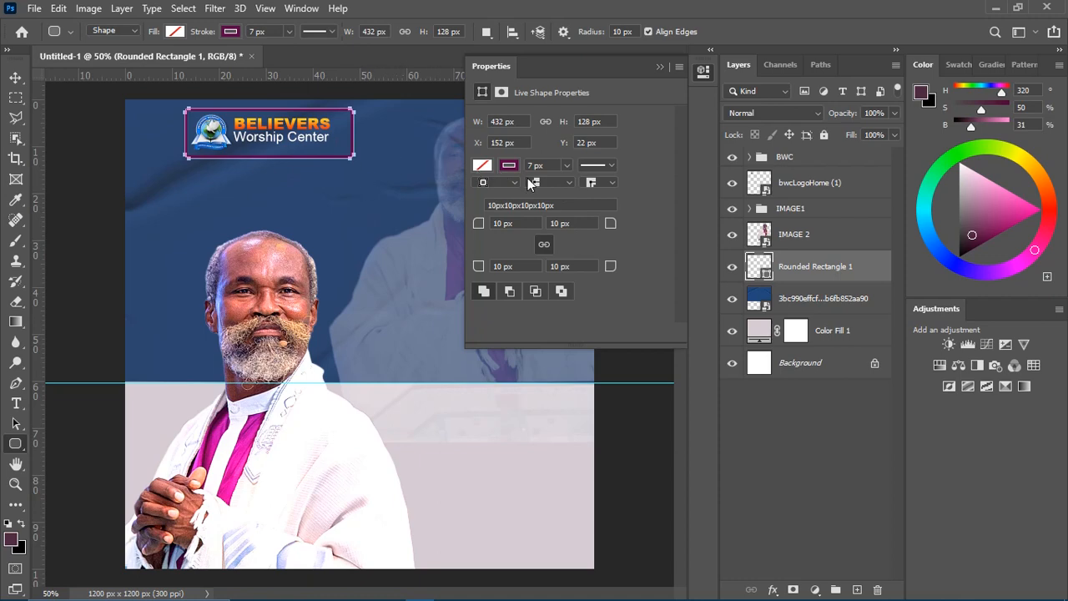
{"action": "left_click", "coordinate": [566, 165]}
{"action": "left_click", "coordinate": [537, 165]}
{"action": "double_click", "coordinate": [535, 165]}
{"action": "type", "text": "4"}
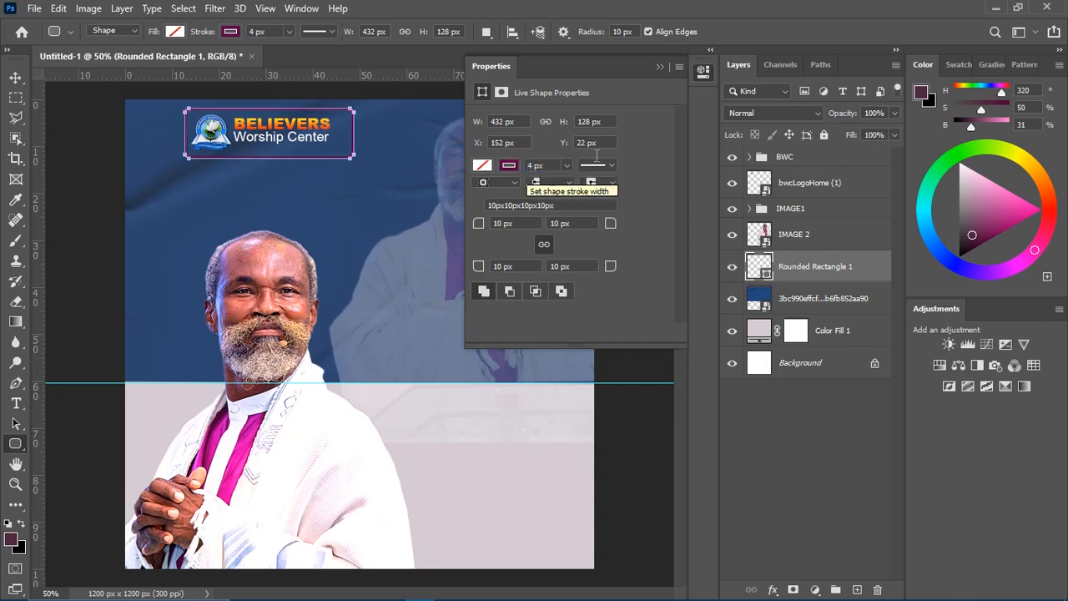
{"action": "left_click", "coordinate": [664, 70]}
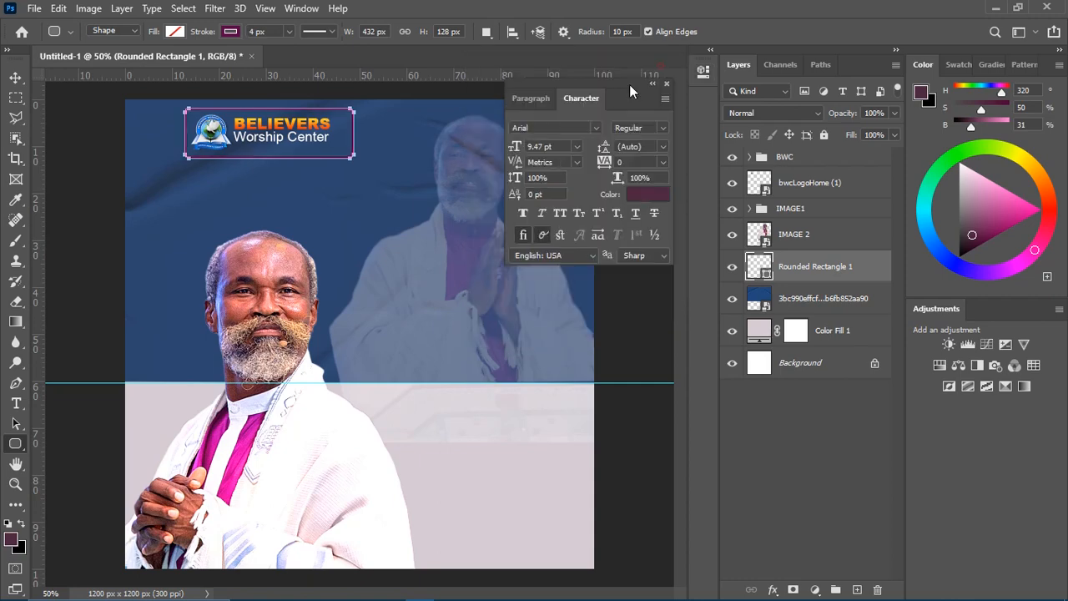
Round all four corners of the rectangle frame around the logo to a 54 px radius.
{"action": "left_click", "coordinate": [15, 76]}
{"action": "left_click", "coordinate": [372, 270]}
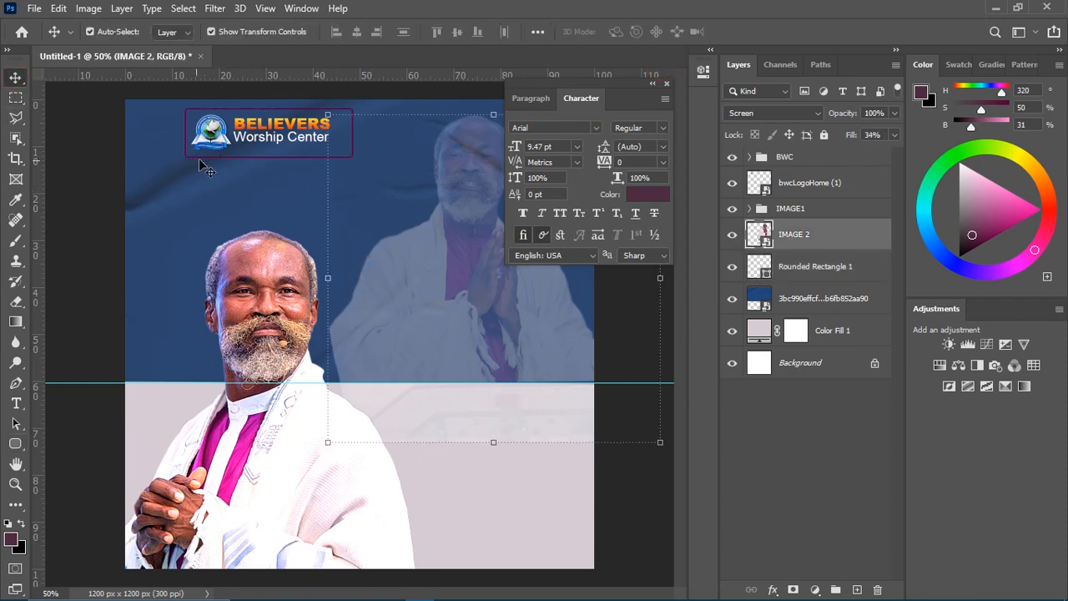
{"action": "left_click", "coordinate": [234, 167]}
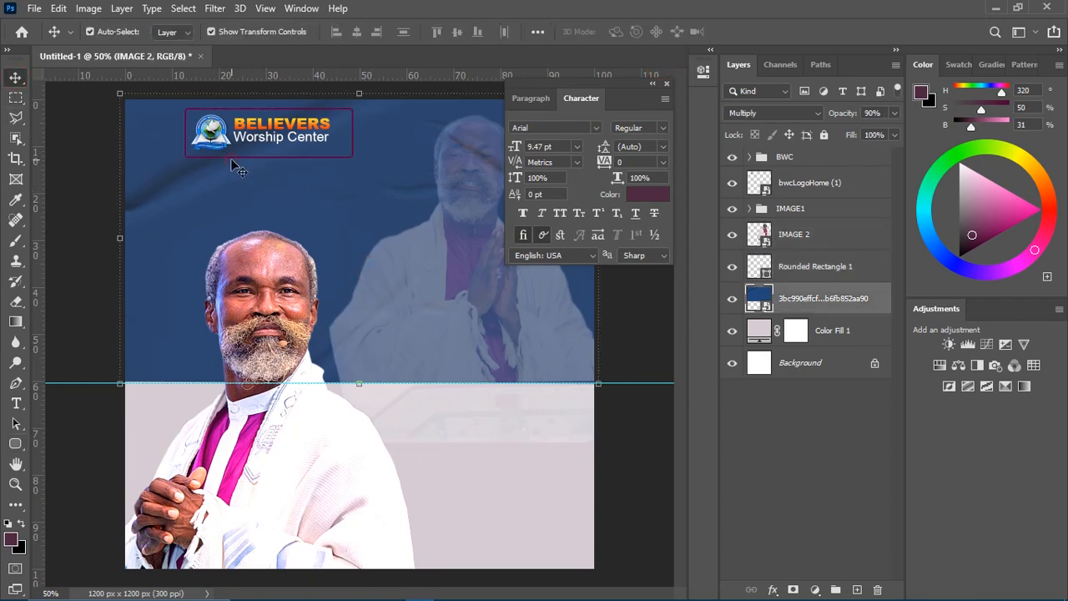
{"action": "double_click", "coordinate": [765, 266]}
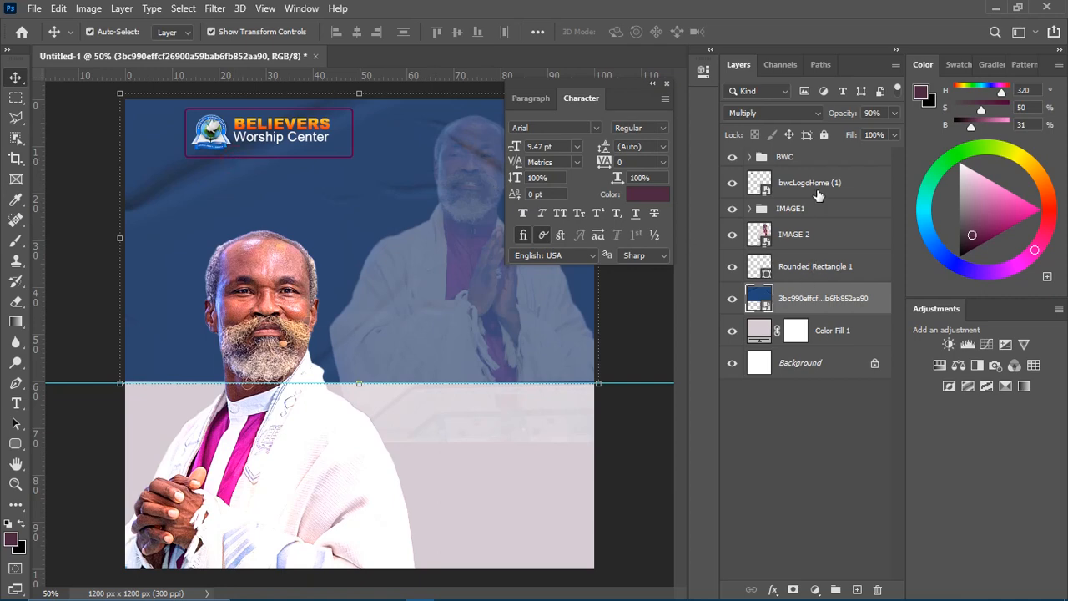
{"action": "left_click", "coordinate": [701, 73]}
{"action": "left_click", "coordinate": [702, 73]}
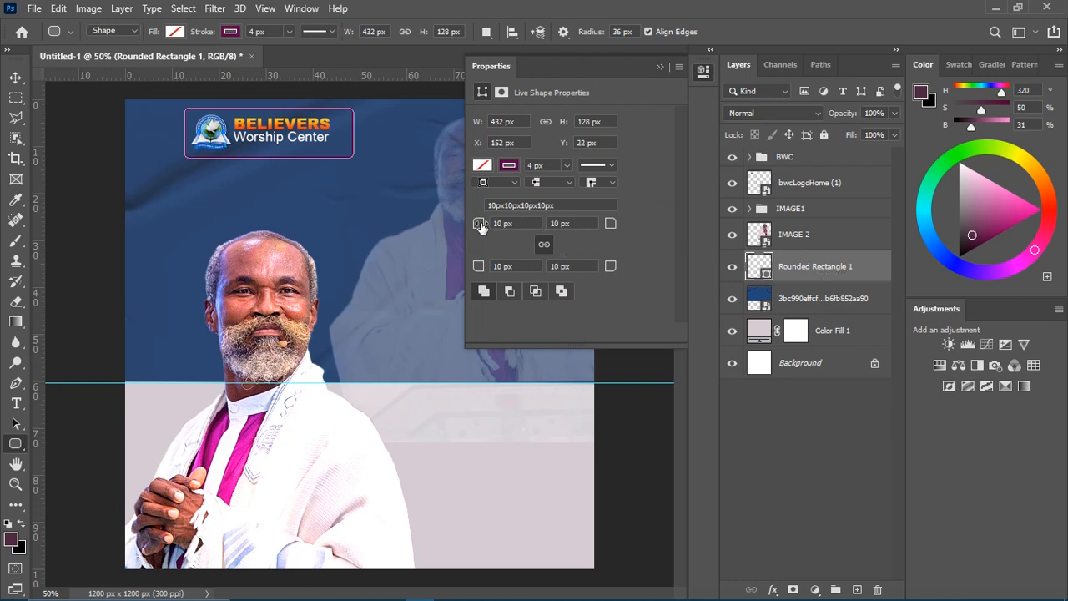
{"action": "left_click_drag", "start_coordinate": [480, 224], "coordinate": [517, 228]}
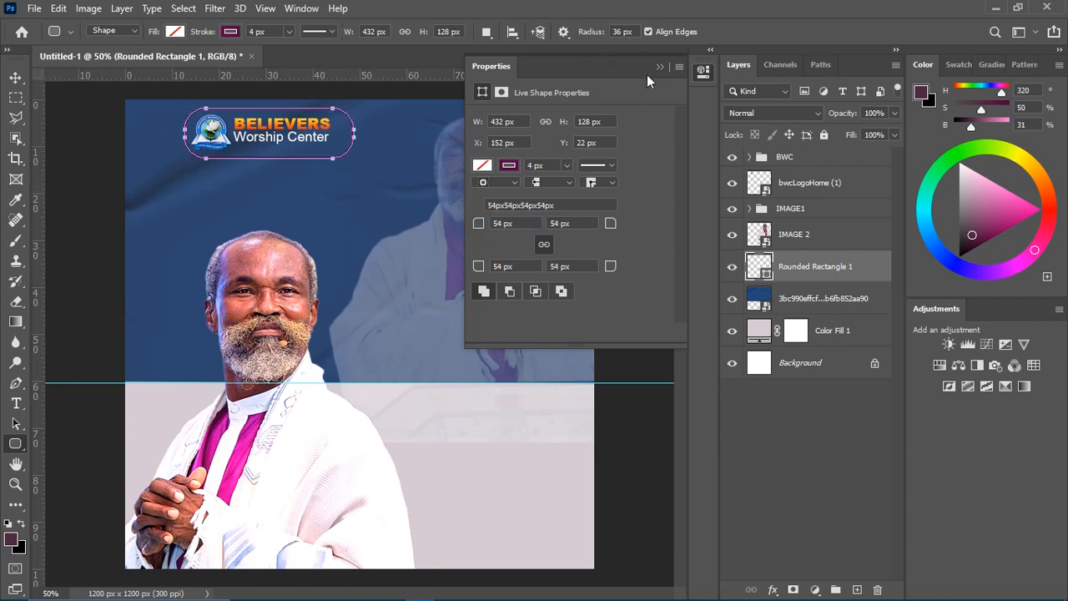
{"action": "left_click", "coordinate": [15, 77]}
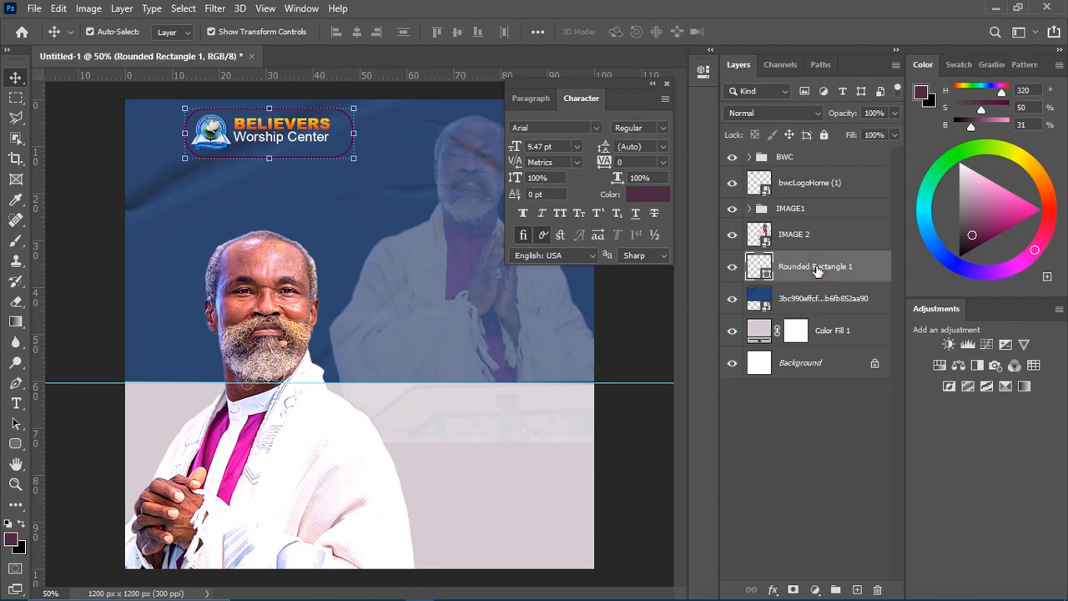
Choose the Eraser Tool and rasterize the rounded rectangle layer so it can be erased.
{"action": "left_click", "coordinate": [17, 302]}
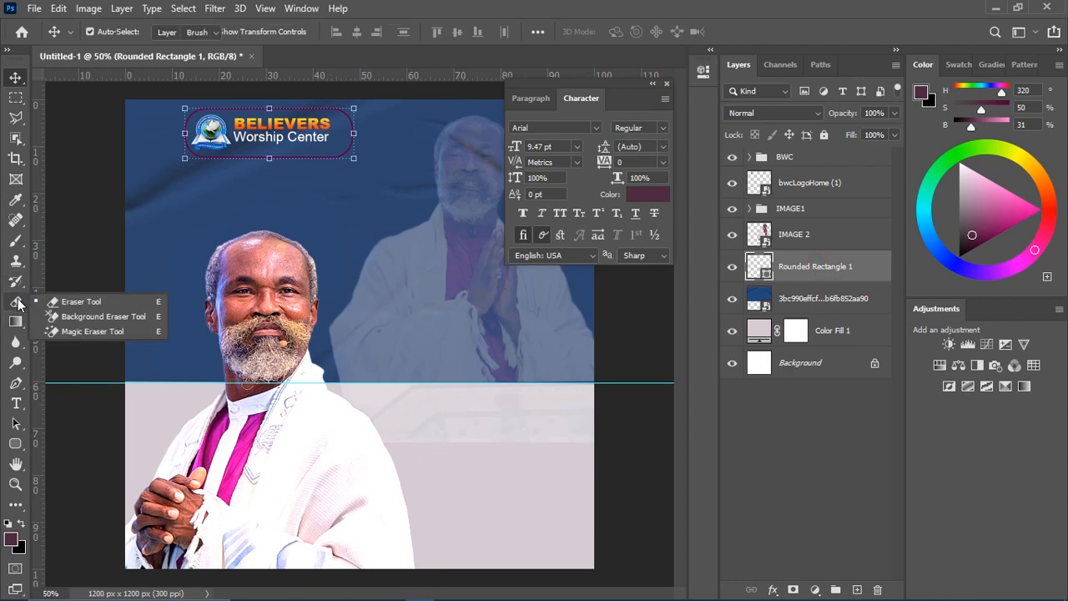
{"action": "left_click", "coordinate": [77, 302]}
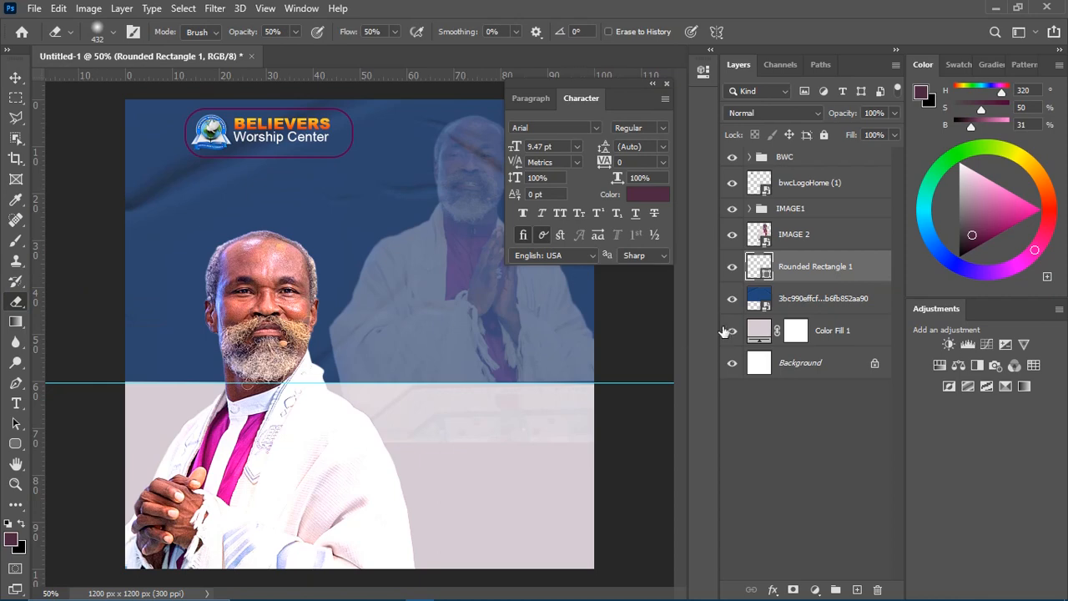
{"action": "right_click", "coordinate": [812, 276]}
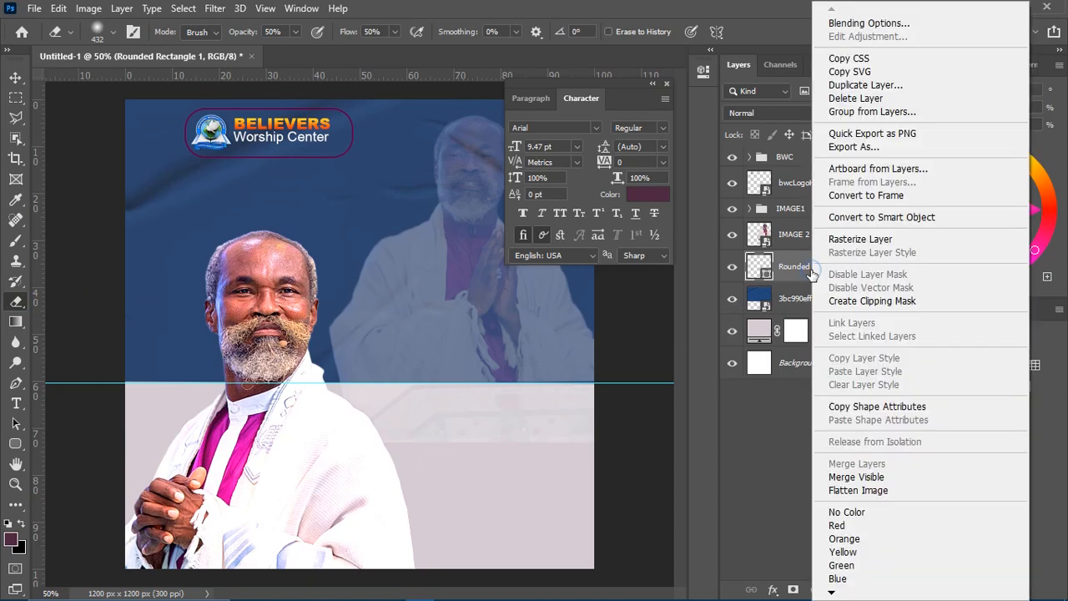
{"action": "left_click", "coordinate": [879, 240]}
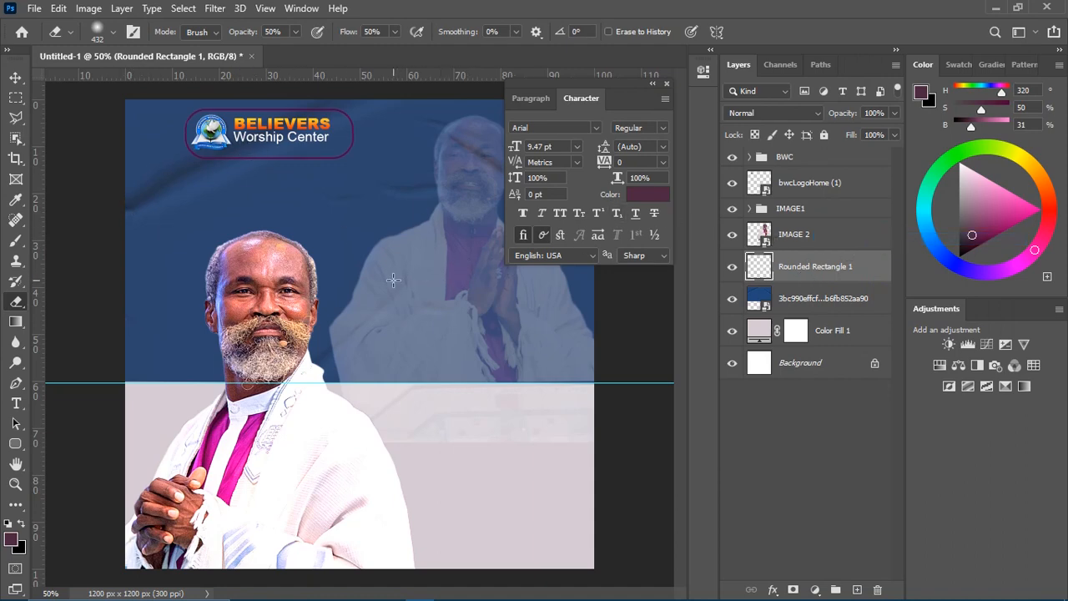
Set the eraser to 139 px size, 13% hardness, 100% opacity and 100% flow.
{"action": "left_click", "coordinate": [71, 32]}
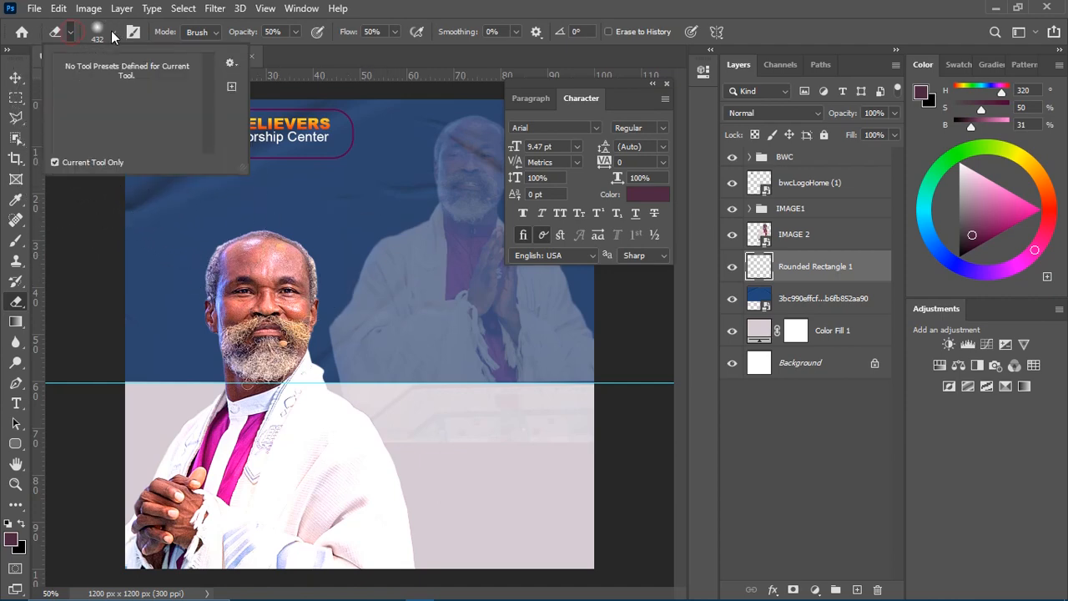
{"action": "left_click", "coordinate": [112, 31]}
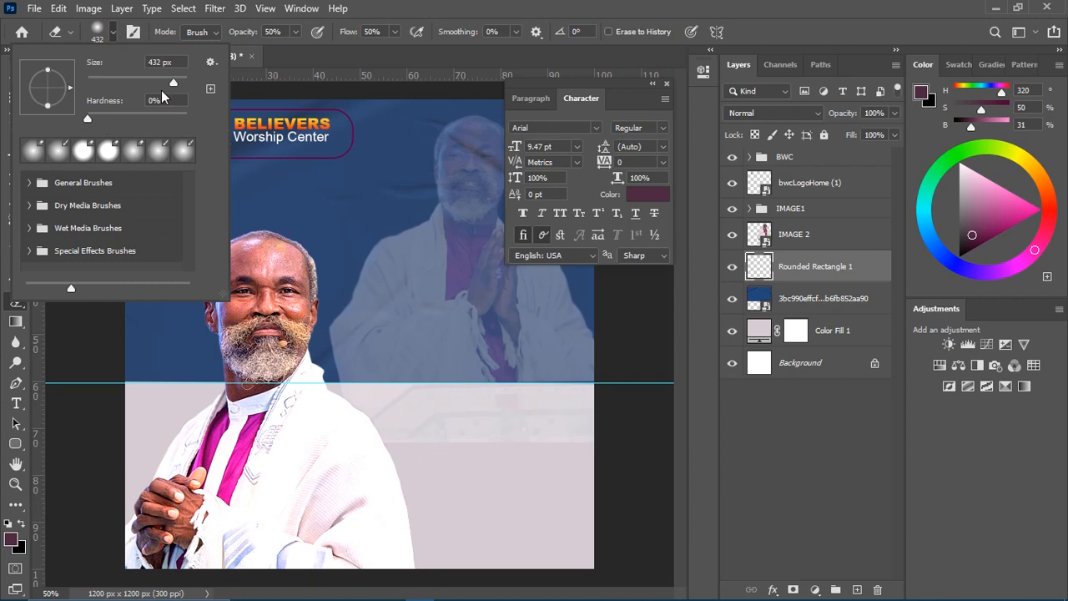
{"action": "left_click", "coordinate": [100, 117]}
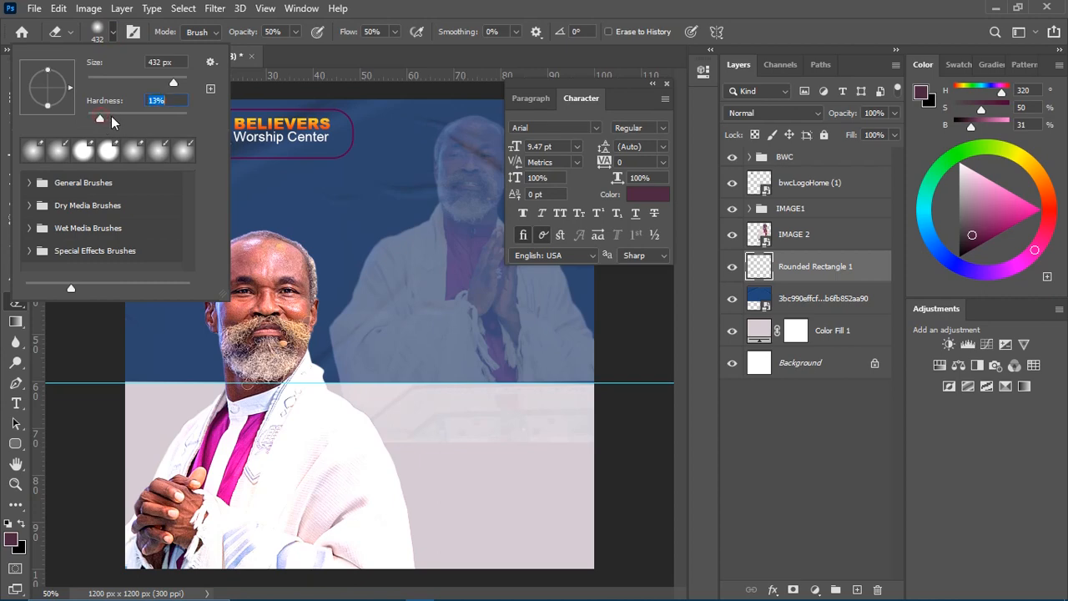
{"action": "left_click", "coordinate": [147, 79]}
{"action": "key", "text": "Return"}
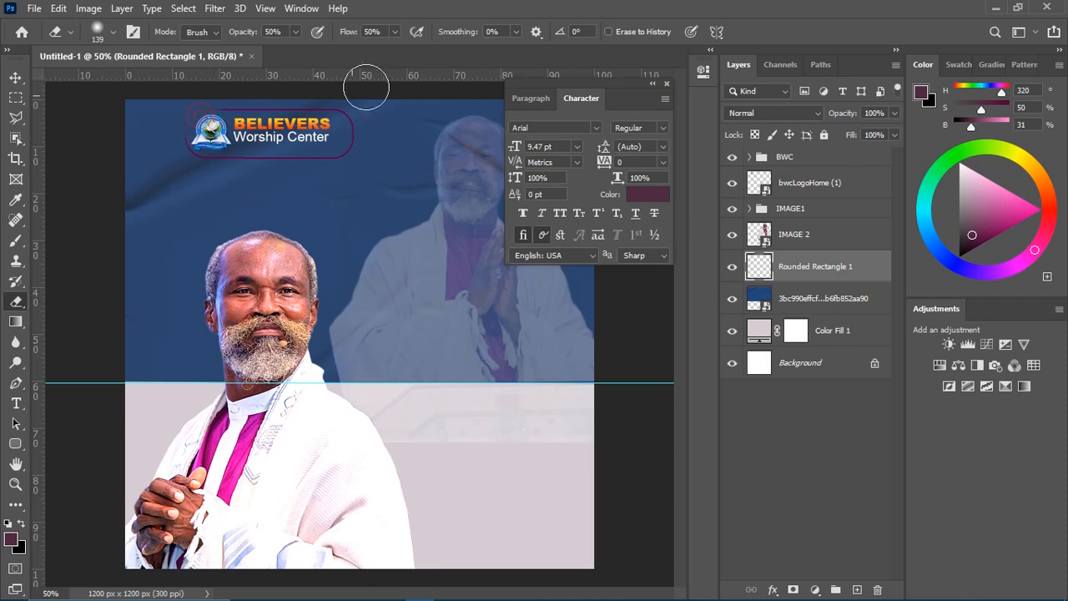
{"action": "left_click", "coordinate": [294, 32]}
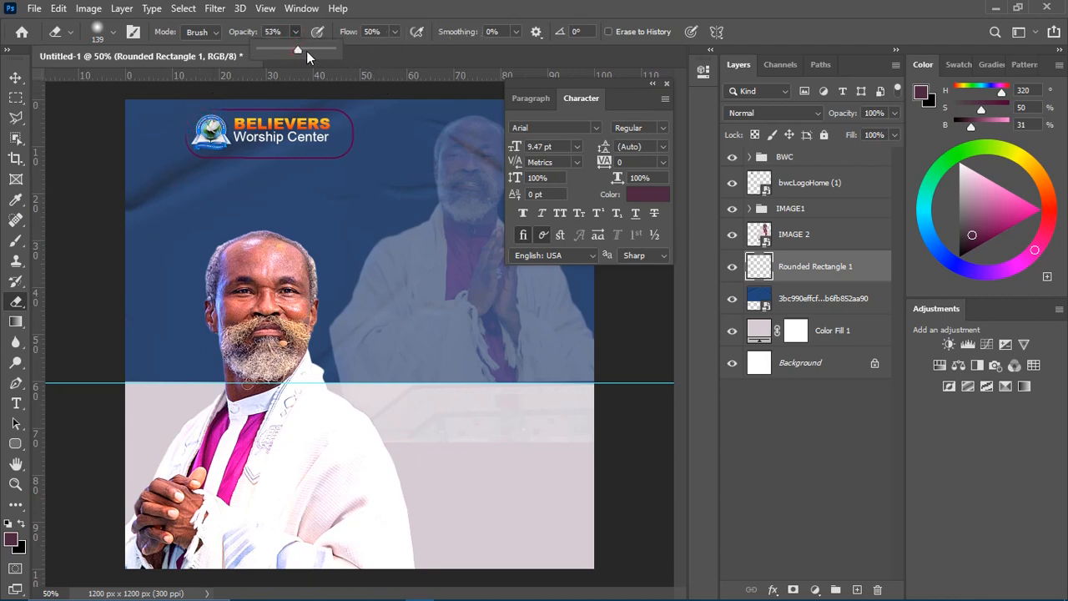
{"action": "left_click", "coordinate": [395, 31]}
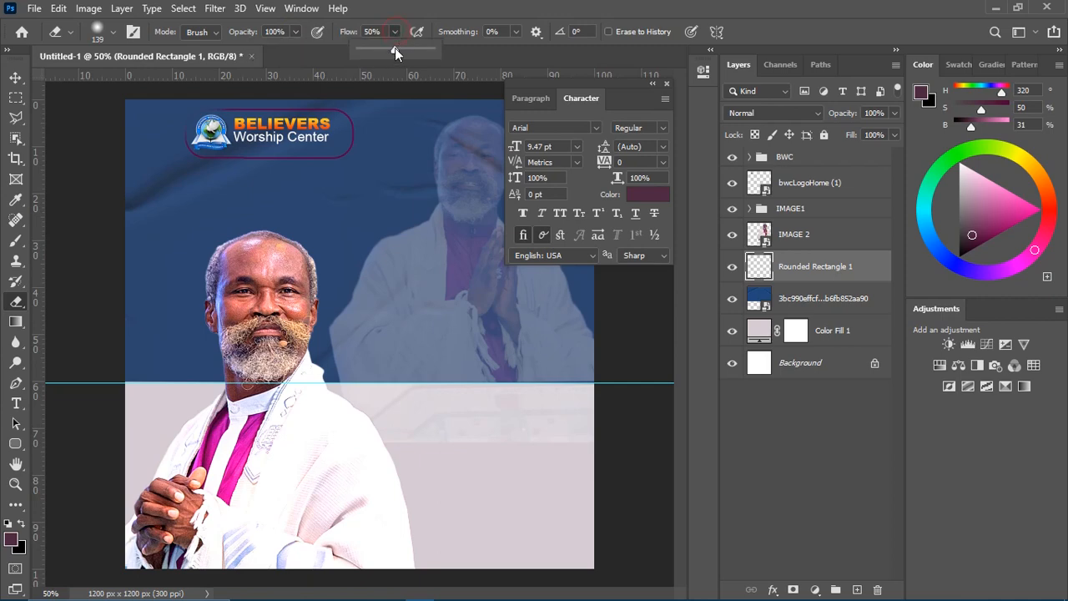
Erase the frame's outline around the globe logo and along its lower edge beneath the lettering, then close the Character settings.
{"action": "left_click", "coordinate": [202, 114]}
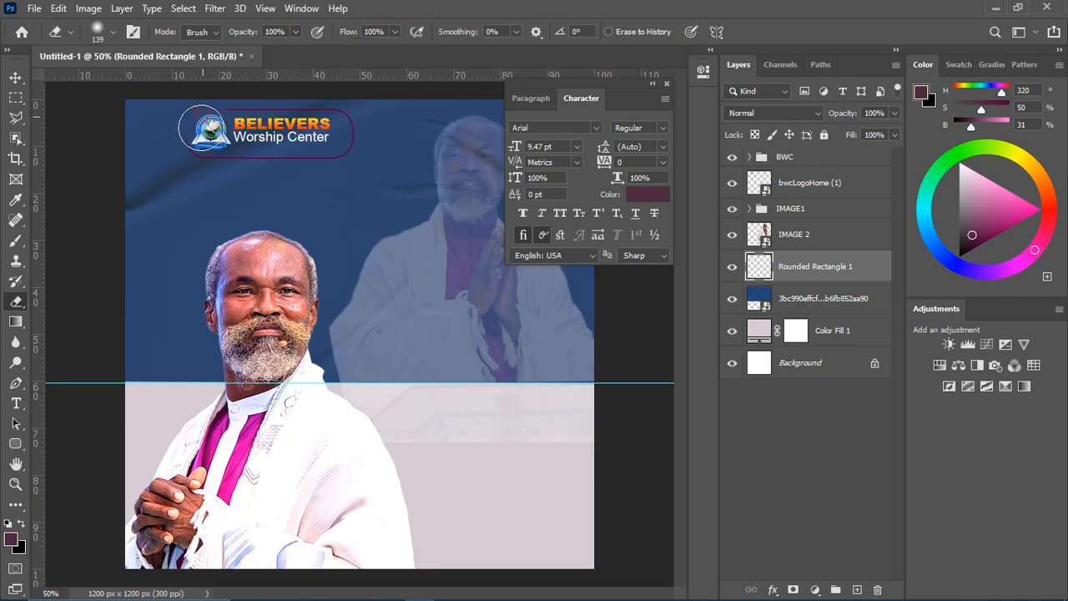
{"action": "left_click_drag", "start_coordinate": [198, 134], "coordinate": [193, 128]}
{"action": "mouse_move", "coordinate": [198, 125]}
{"action": "left_mouse_down"}
{"action": "mouse_move", "coordinate": [224, 160]}
{"action": "mouse_move", "coordinate": [196, 157]}
{"action": "mouse_move", "coordinate": [217, 171]}
{"action": "mouse_move", "coordinate": [258, 171]}
{"action": "left_mouse_up"}
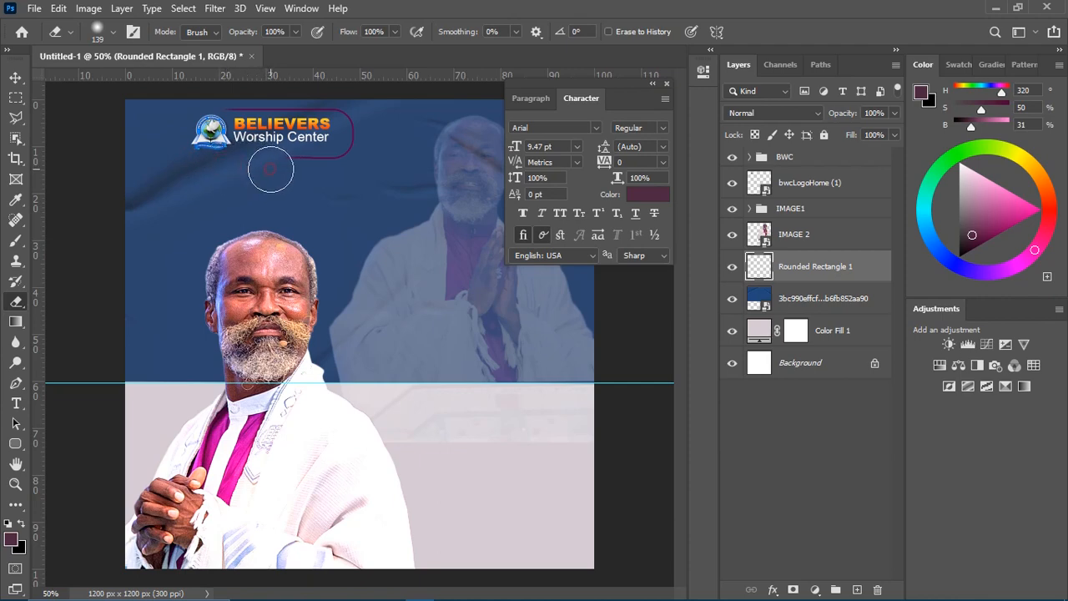
{"action": "left_click", "coordinate": [269, 170]}
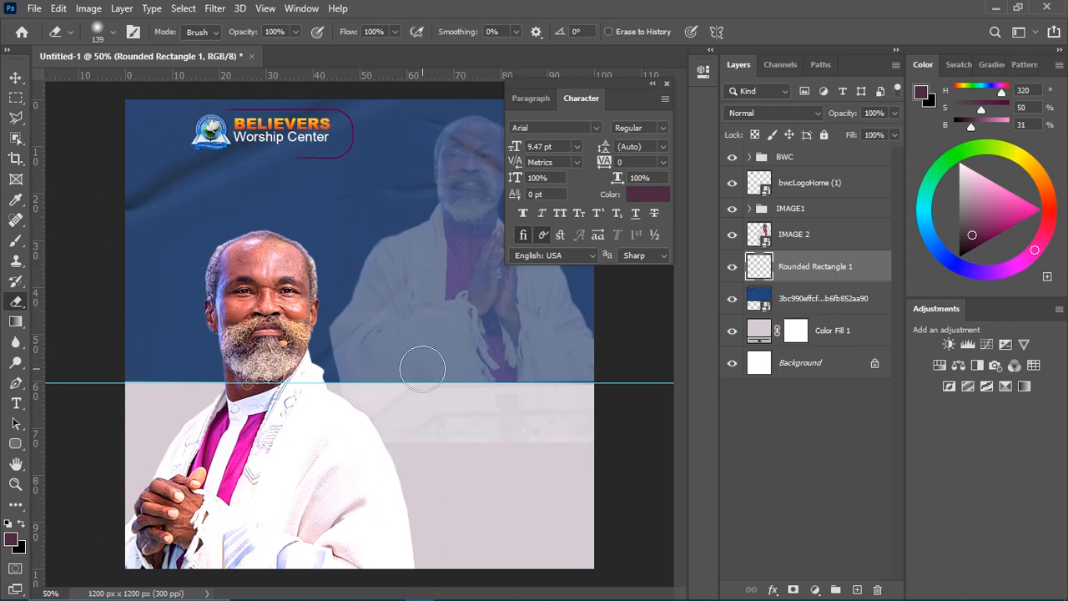
{"action": "left_click", "coordinate": [666, 84]}
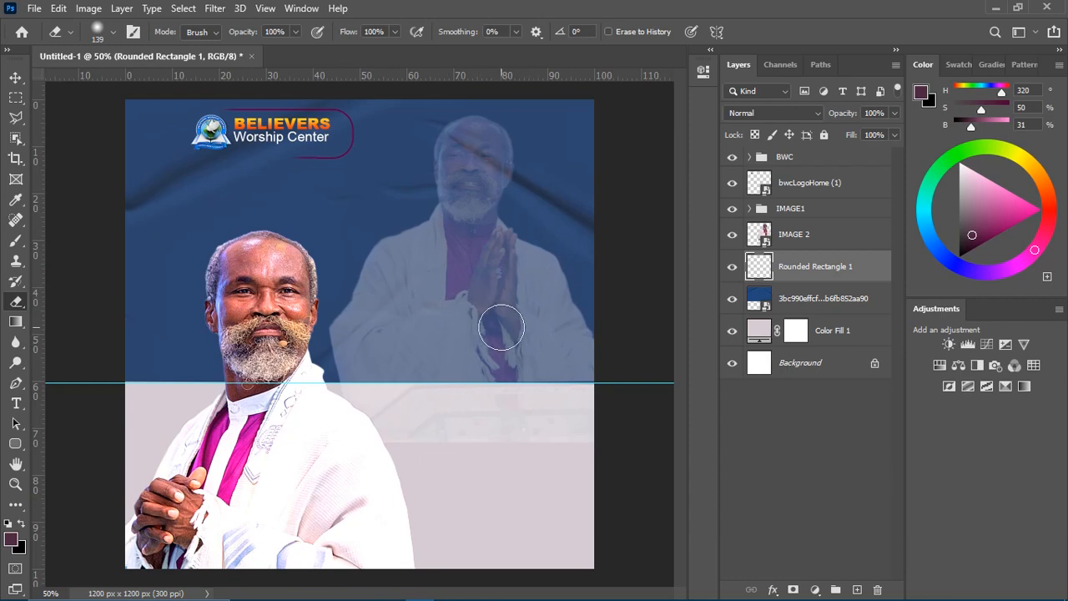
Start a horizontal text layer over the faded second portrait, replacing the placeholder wording.
{"action": "left_click", "coordinate": [14, 404]}
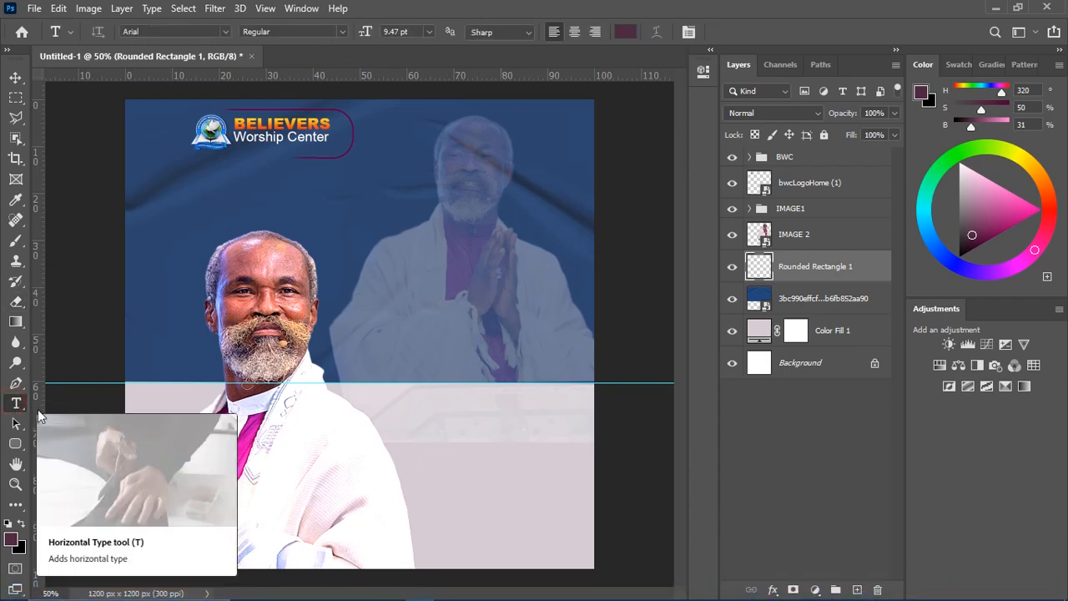
{"action": "left_click", "coordinate": [381, 228]}
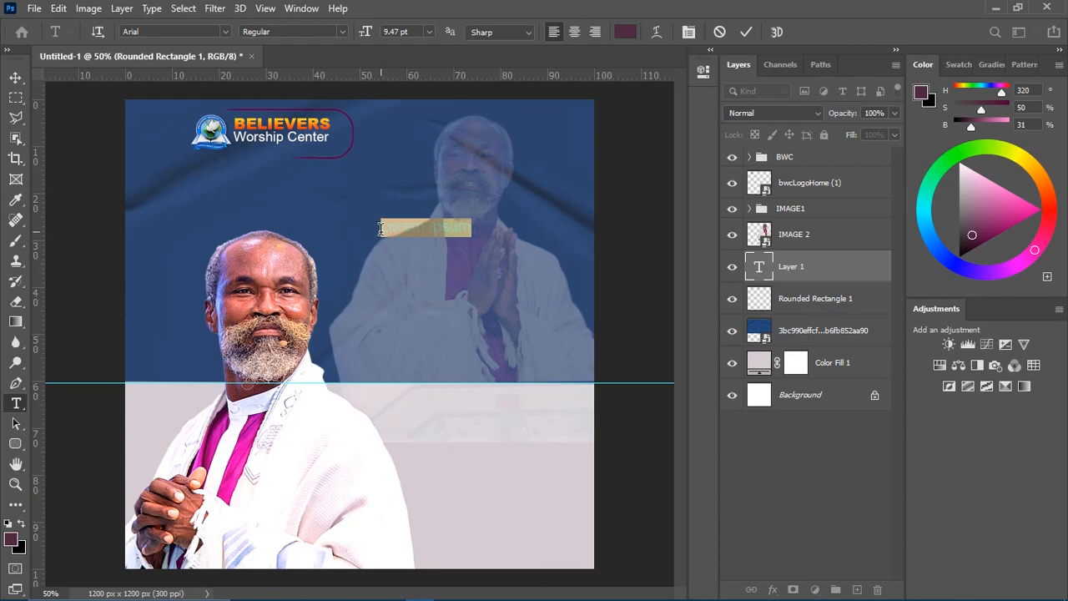
{"action": "left_click", "coordinate": [382, 228]}
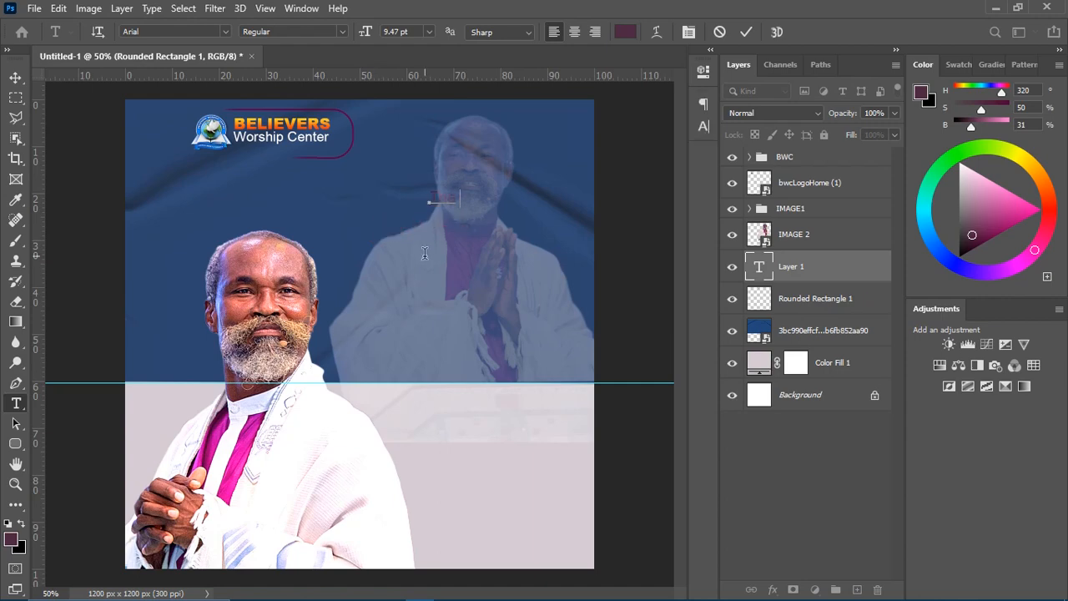
{"action": "type", "text": "si"}
{"action": "key", "text": "BackSpace"}
{"action": "type", "text": "p"}
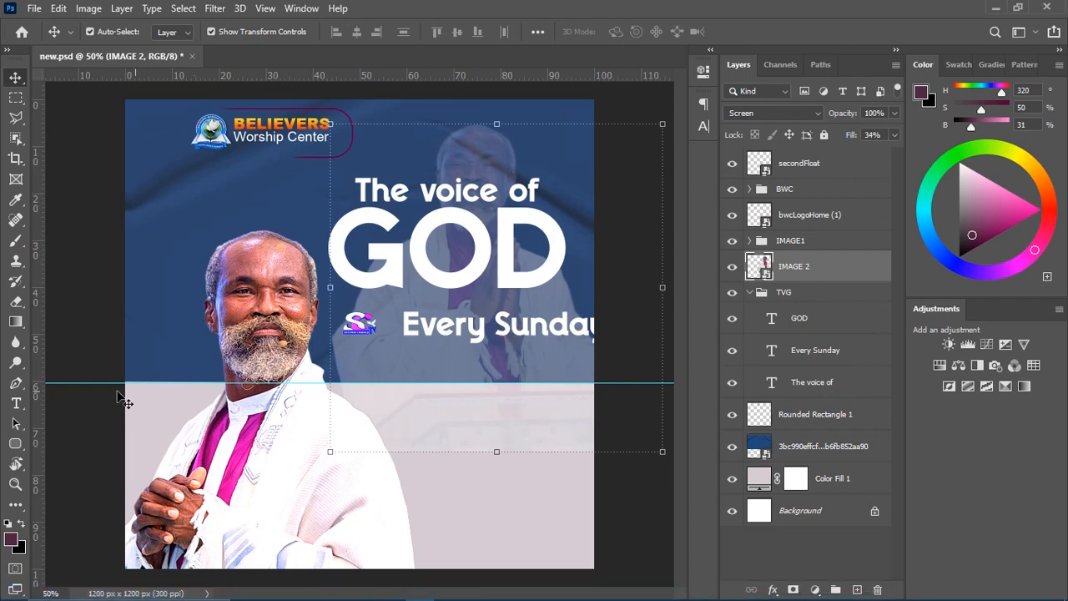
Open the Character settings for the Type tool and float them over the upper part of the canvas.
{"action": "left_click", "coordinate": [15, 404]}
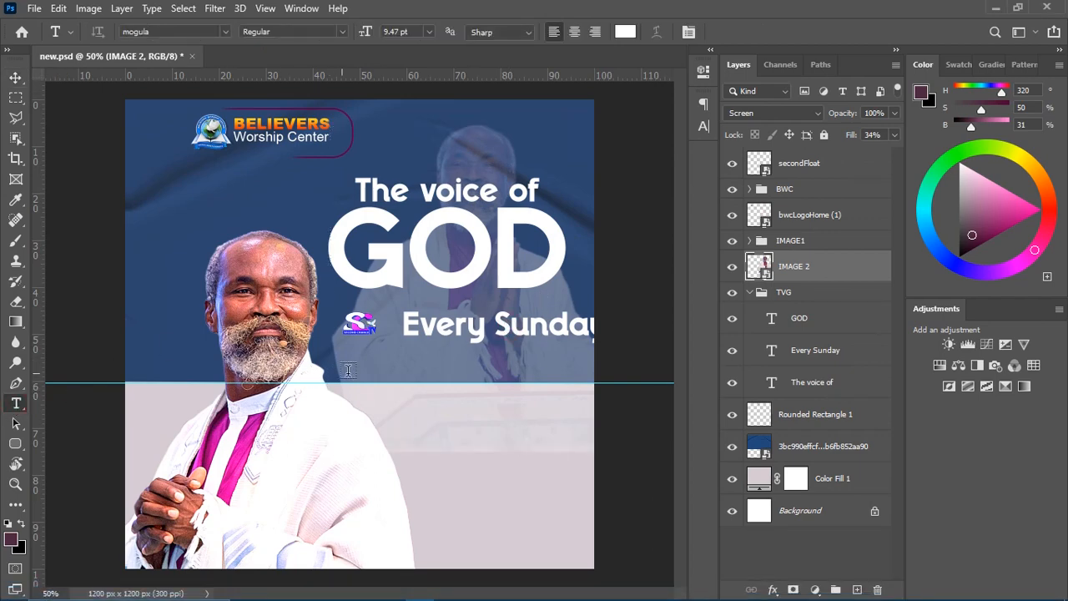
{"action": "left_click", "coordinate": [688, 32]}
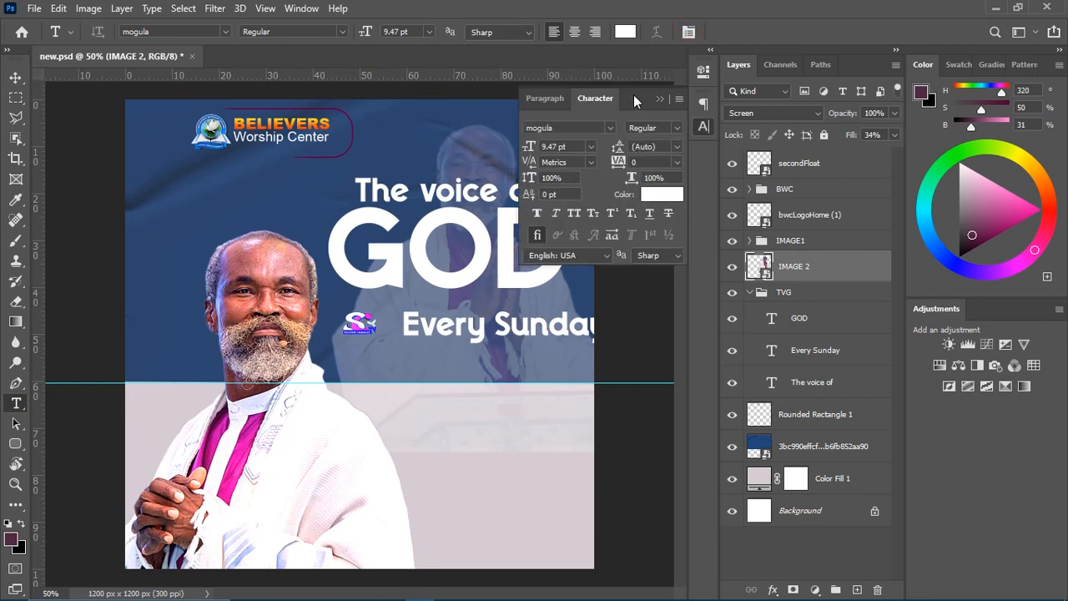
{"action": "left_click_drag", "start_coordinate": [633, 95], "coordinate": [648, 118]}
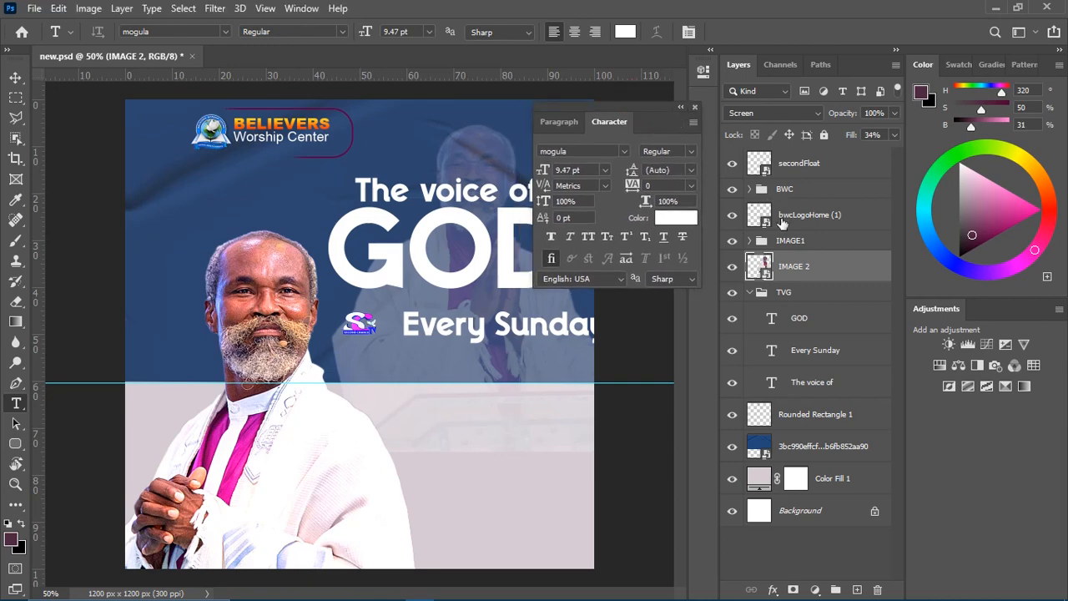
Scale the Every Sunday text down to 67.89%, so its font size is 14.73 pt, and apply the transform.
{"action": "left_click", "coordinate": [16, 79]}
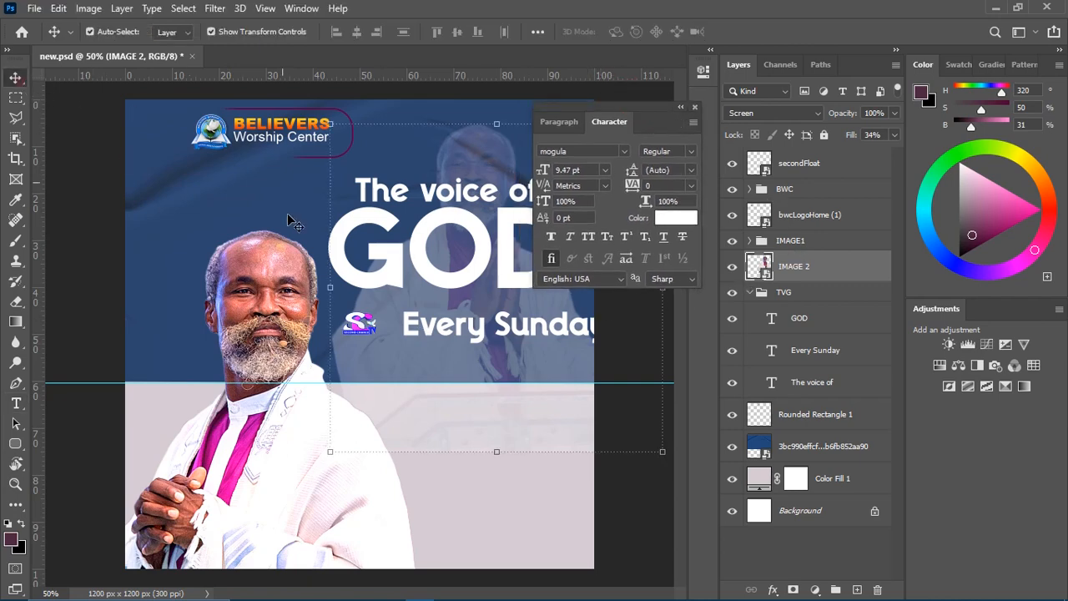
{"action": "left_click", "coordinate": [807, 352]}
{"action": "left_click", "coordinate": [807, 352]}
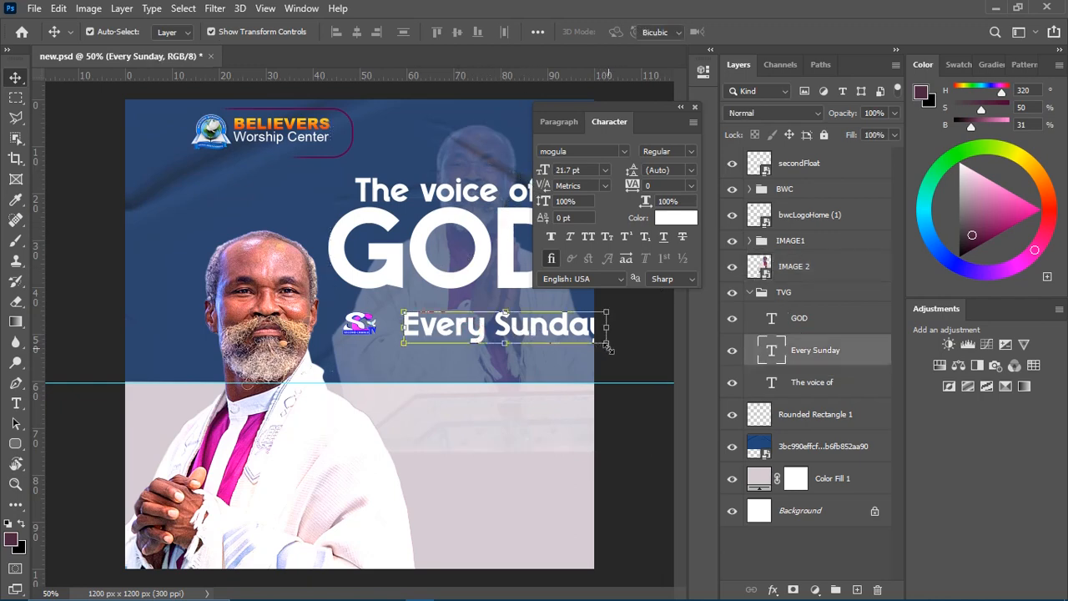
{"action": "left_click_drag", "start_coordinate": [609, 348], "coordinate": [482, 334]}
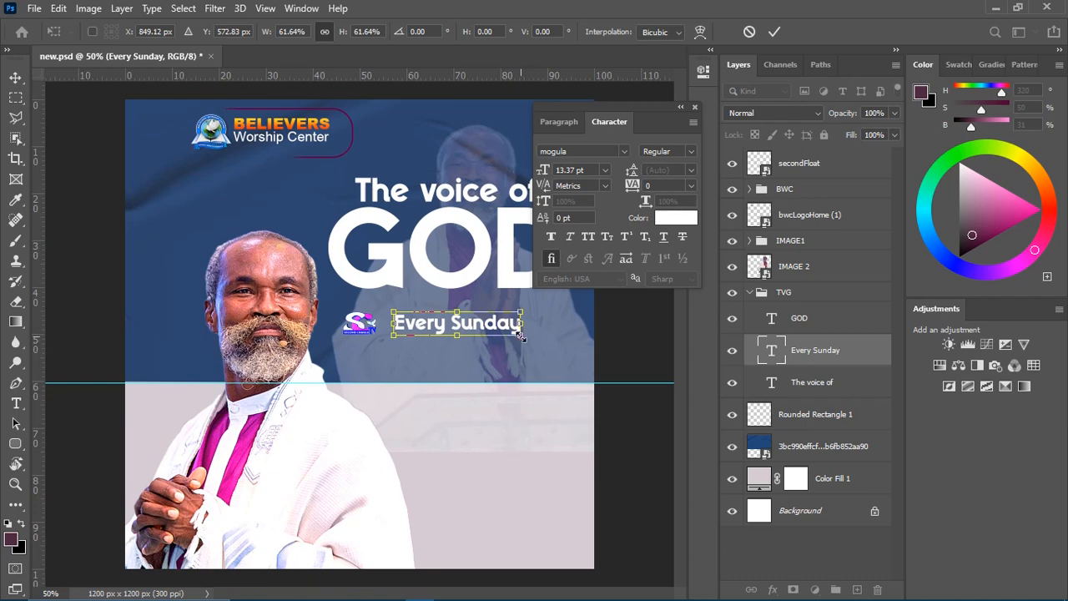
{"action": "left_click_drag", "start_coordinate": [521, 336], "coordinate": [534, 338]}
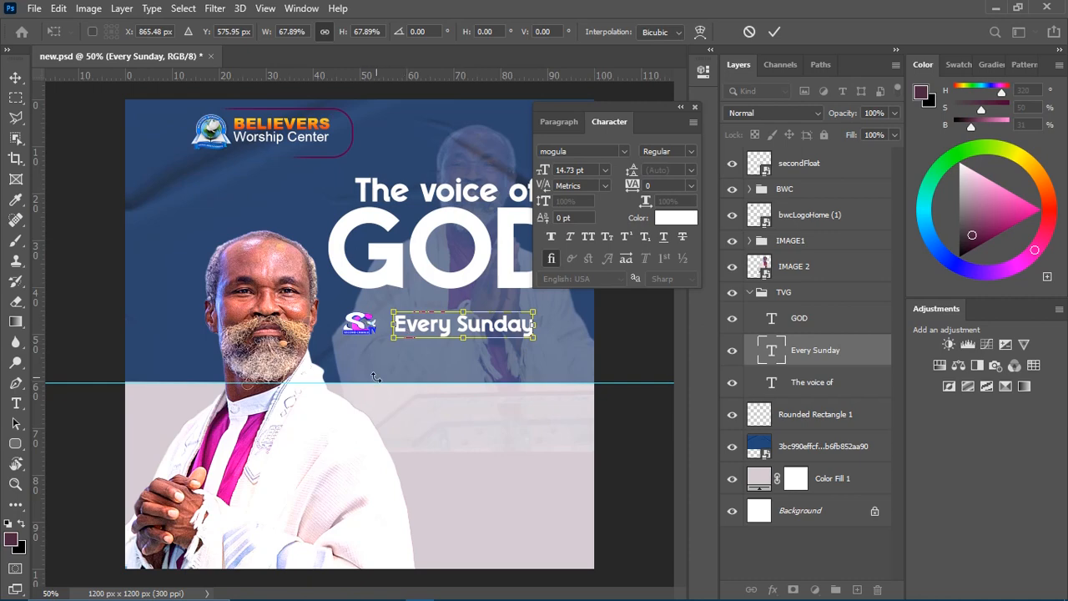
{"action": "left_click", "coordinate": [772, 30]}
Enlarge the Second Chance TV logo beside Every Sunday to 6.78% scale and apply the transform.
{"action": "left_click", "coordinate": [359, 325]}
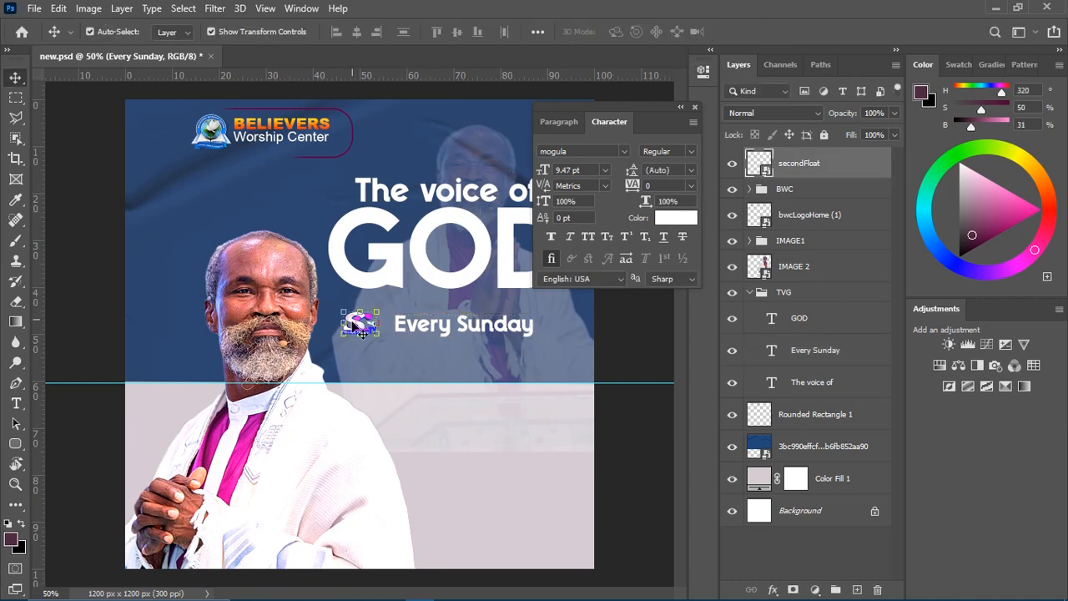
{"action": "left_click_drag", "start_coordinate": [376, 332], "coordinate": [390, 342]}
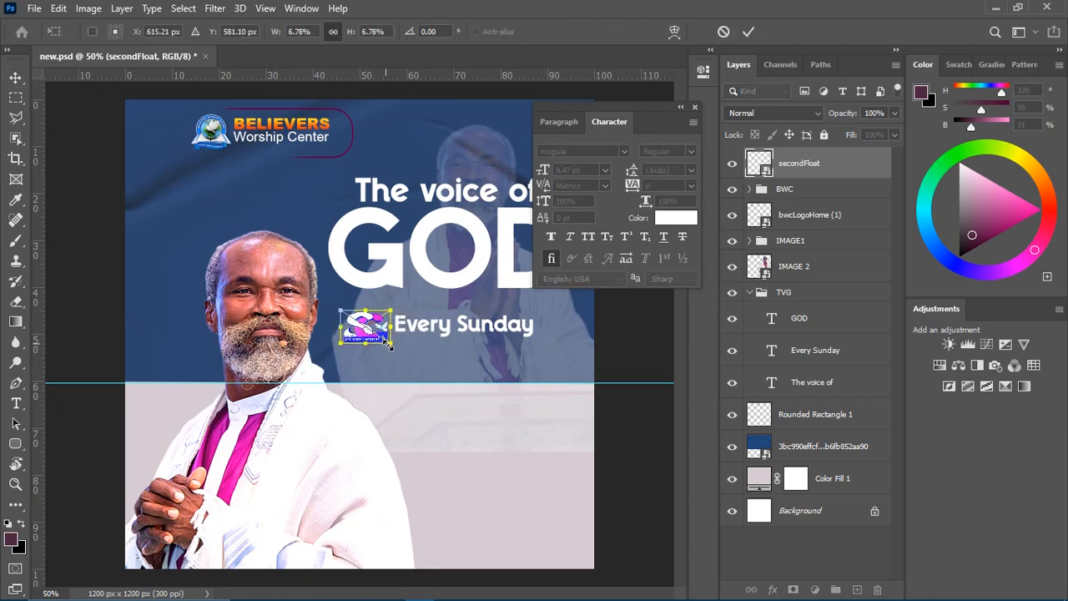
{"action": "left_click", "coordinate": [749, 31]}
{"action": "left_click", "coordinate": [494, 411]}
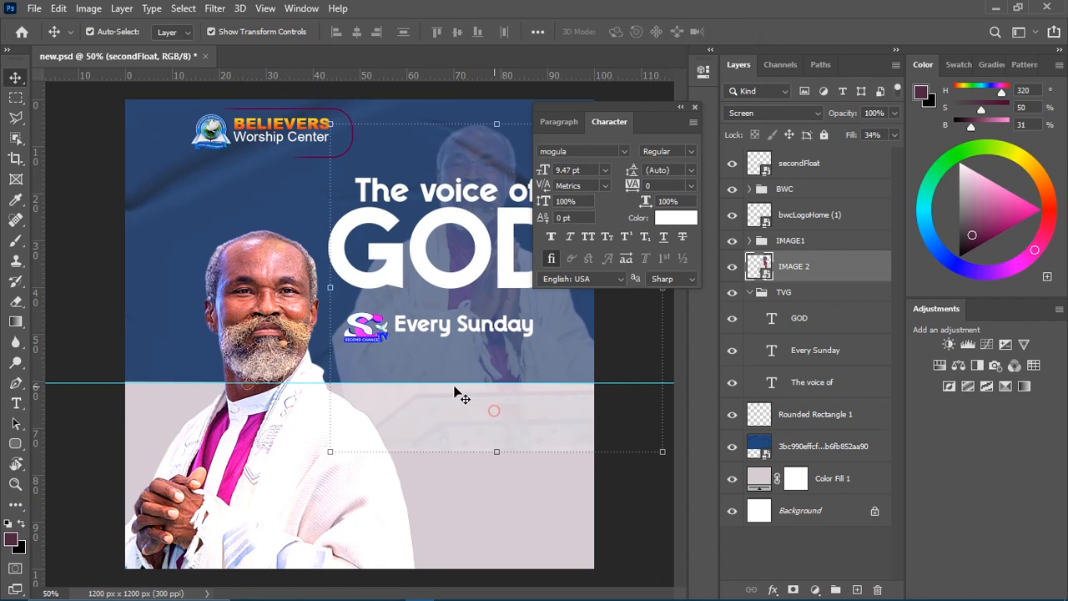
Move the Second Chance TV logo away from the Every Sunday text to X 588.87 px, Y 579.13 px.
{"action": "left_click", "coordinate": [357, 339]}
{"action": "key", "text": "ctrl+t"}
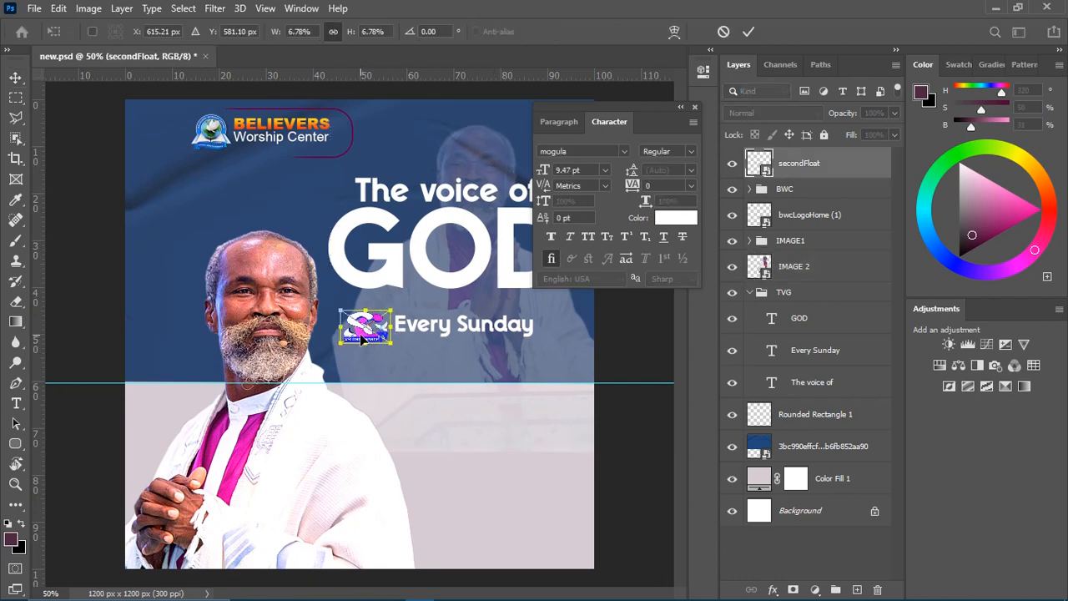
{"action": "left_click_drag", "start_coordinate": [379, 338], "coordinate": [355, 334]}
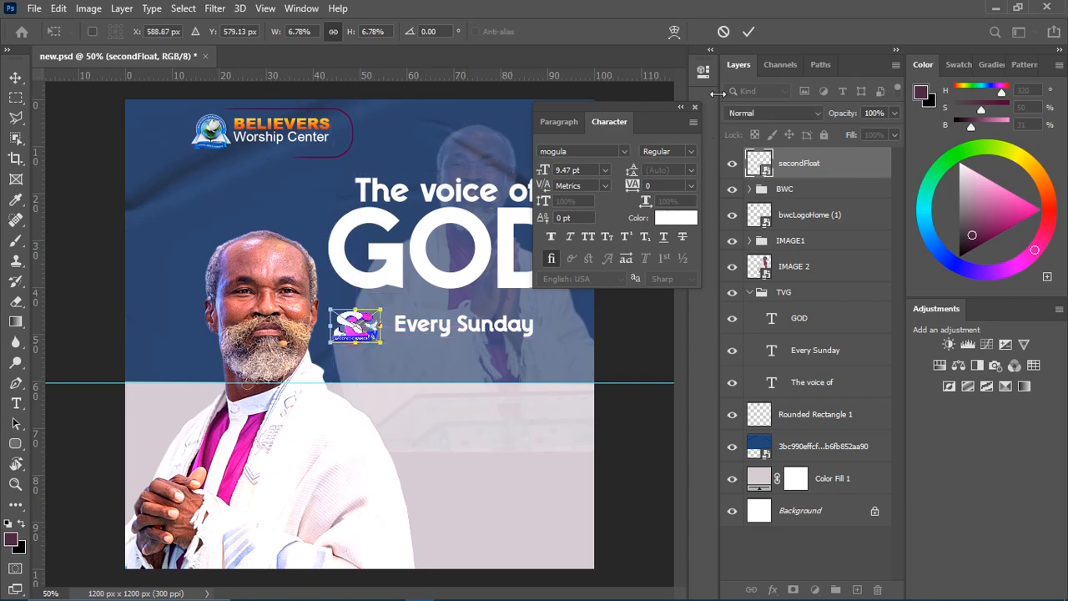
{"action": "left_click", "coordinate": [747, 31]}
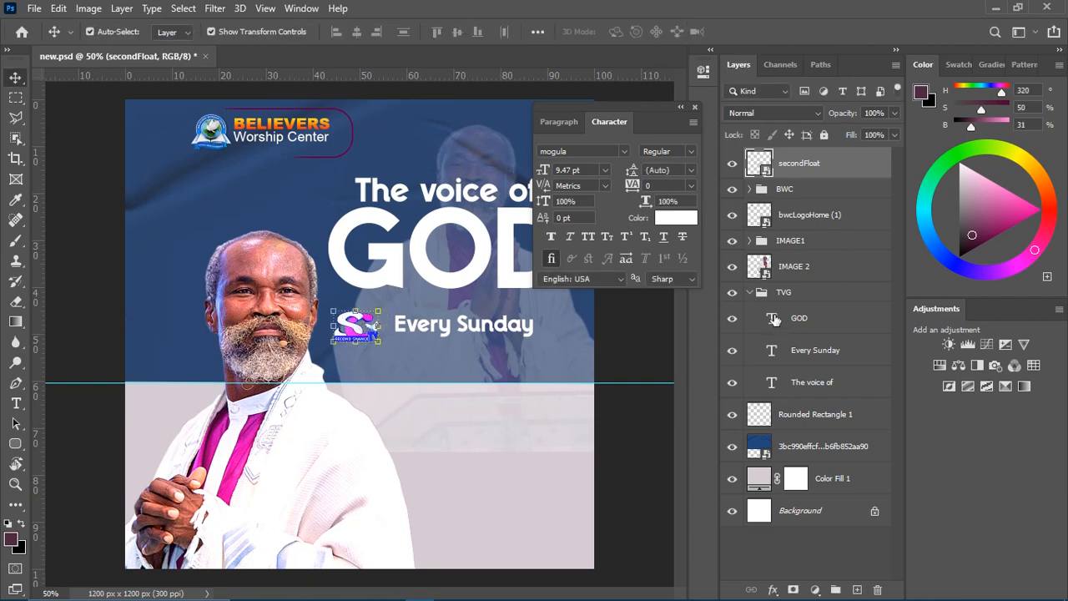
Align the vertical centres of the Every Sunday text and the secondFloat logo, then deselect both layers.
{"action": "left_click", "coordinate": [815, 351]}
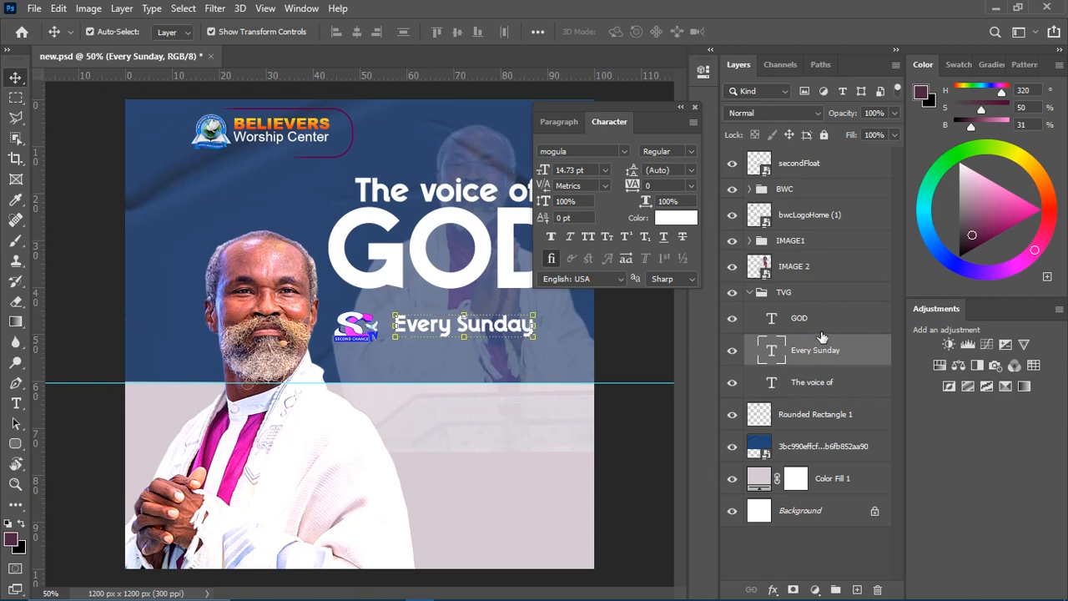
{"action": "left_click", "coordinate": [807, 171], "text": "ctrl"}
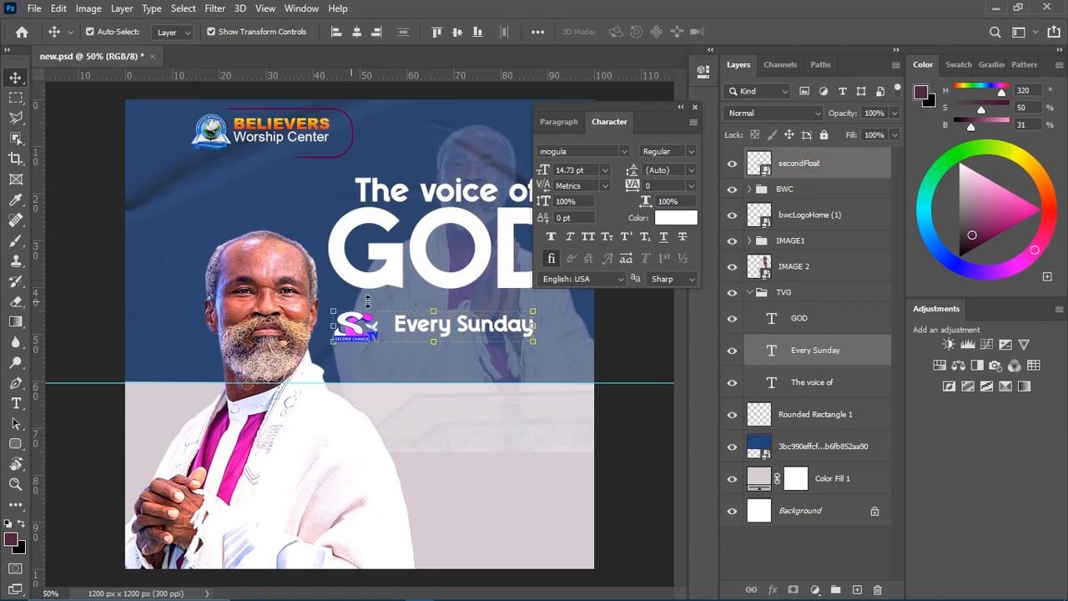
{"action": "left_click", "coordinate": [457, 33]}
{"action": "left_click", "coordinate": [626, 354]}
{"action": "left_click", "coordinate": [627, 355]}
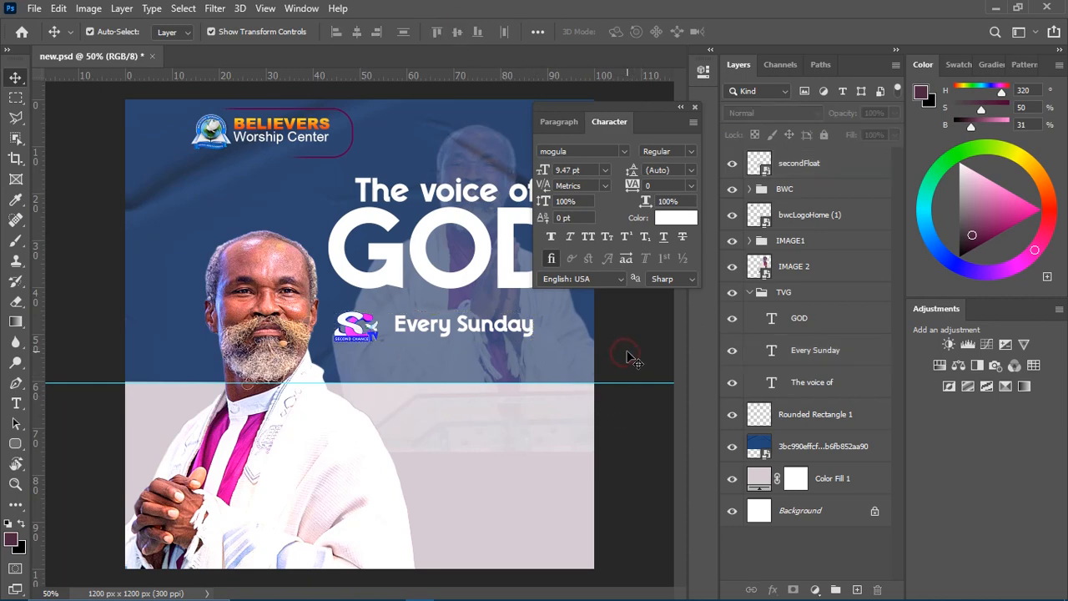
Shift the Every Sunday text and the secondFloat logo together about 80 px to the right beneath GOD.
{"action": "left_click", "coordinate": [431, 329]}
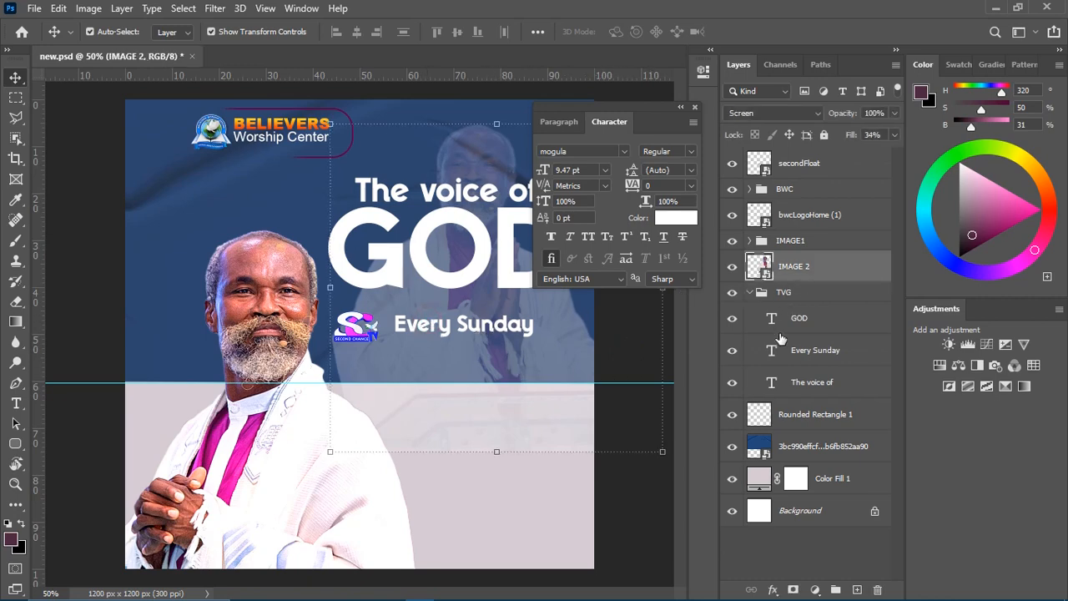
{"action": "left_click", "coordinate": [799, 354]}
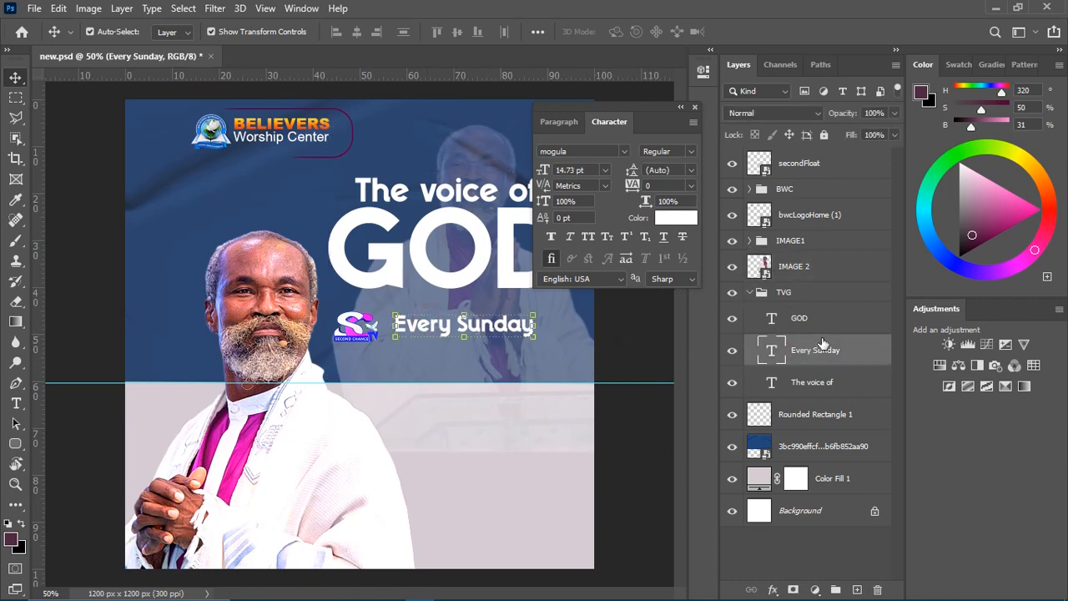
{"action": "left_click", "coordinate": [820, 169], "text": "ctrl"}
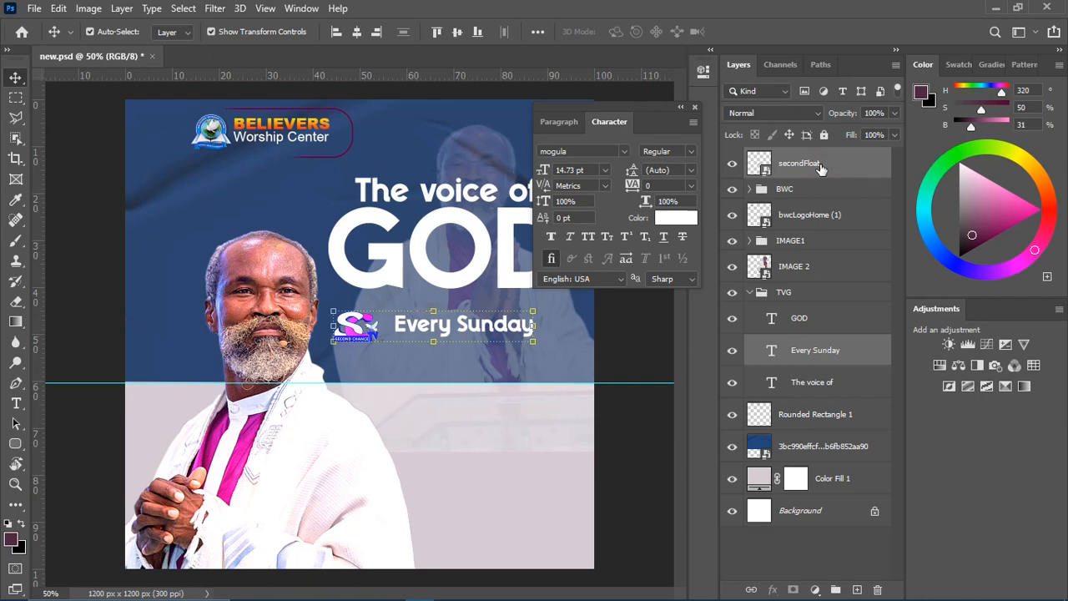
{"action": "key", "text": "shift+Right"}
{"action": "key", "text": "shift+Right"}
{"action": "key", "text": "shift+Right"}
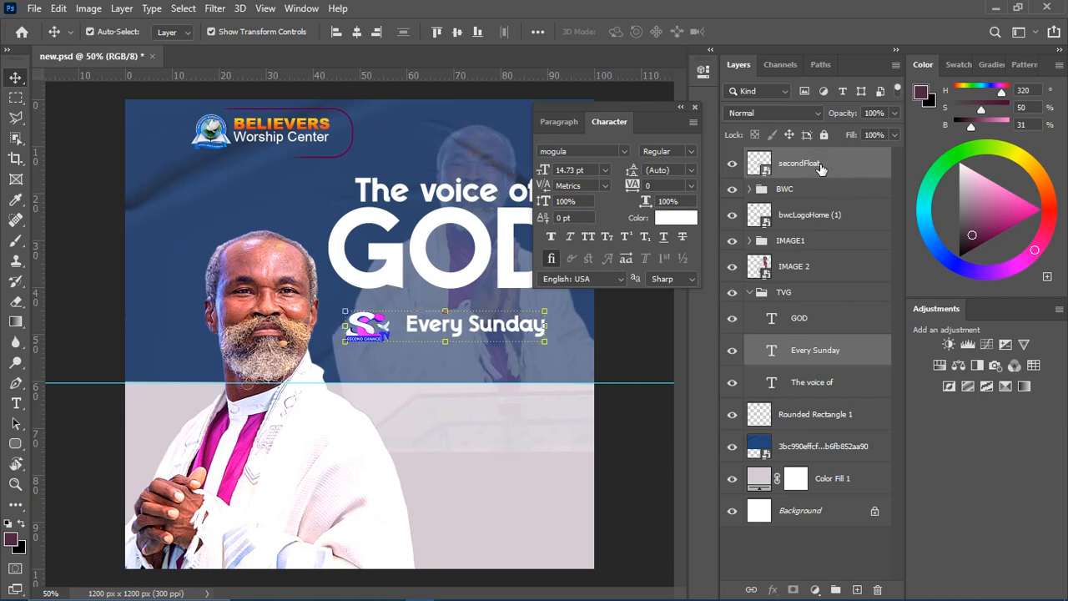
{"action": "key", "text": "shift+Right"}
{"action": "key", "text": "shift+Right"}
{"action": "key", "text": "shift+Right"}
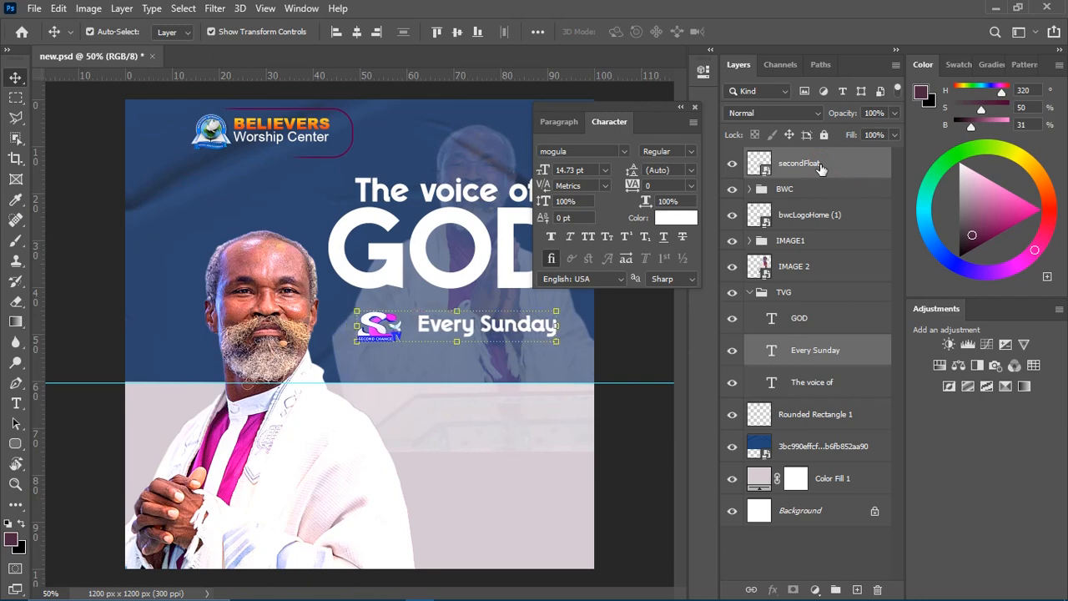
{"action": "key", "text": "shift+Right"}
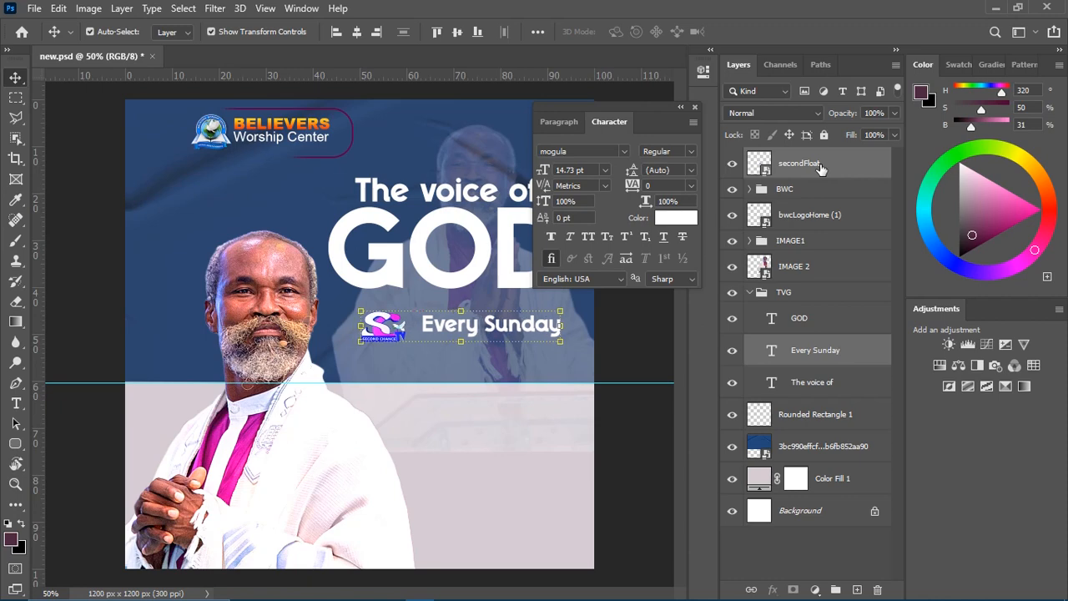
{"action": "key", "text": "shift+Right"}
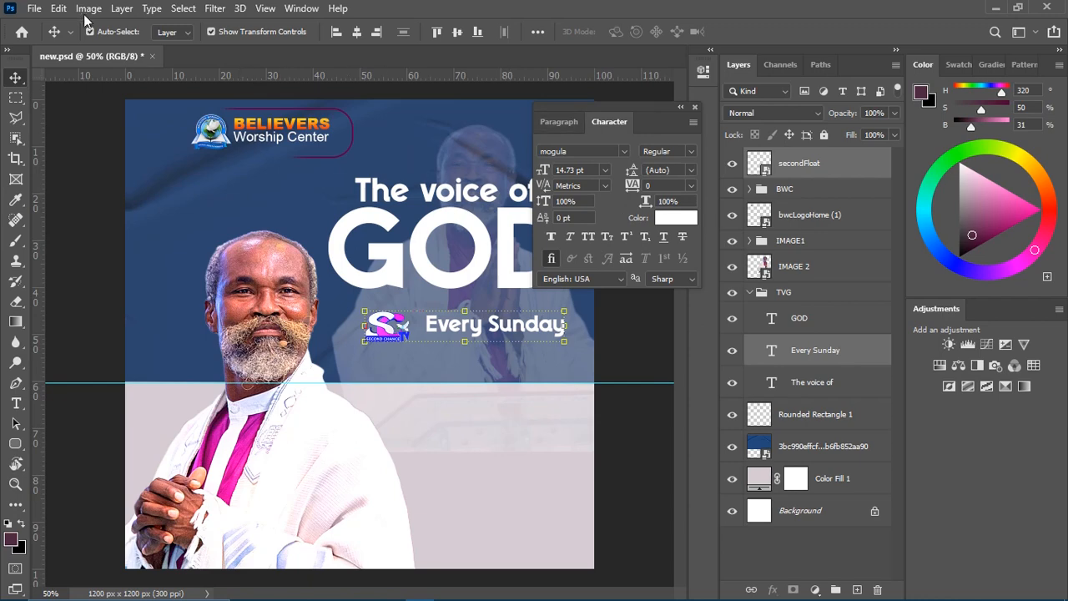
Place the red location pin image hjkk from the RESOURCE FILES folder as an embedded object.
{"action": "left_click", "coordinate": [34, 8]}
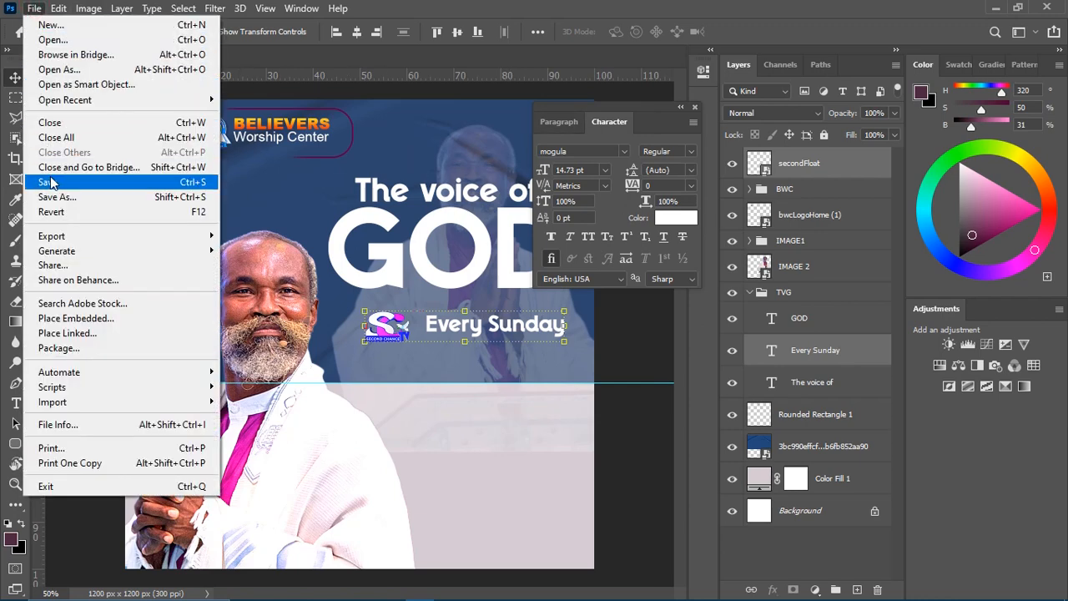
{"action": "left_click", "coordinate": [75, 318]}
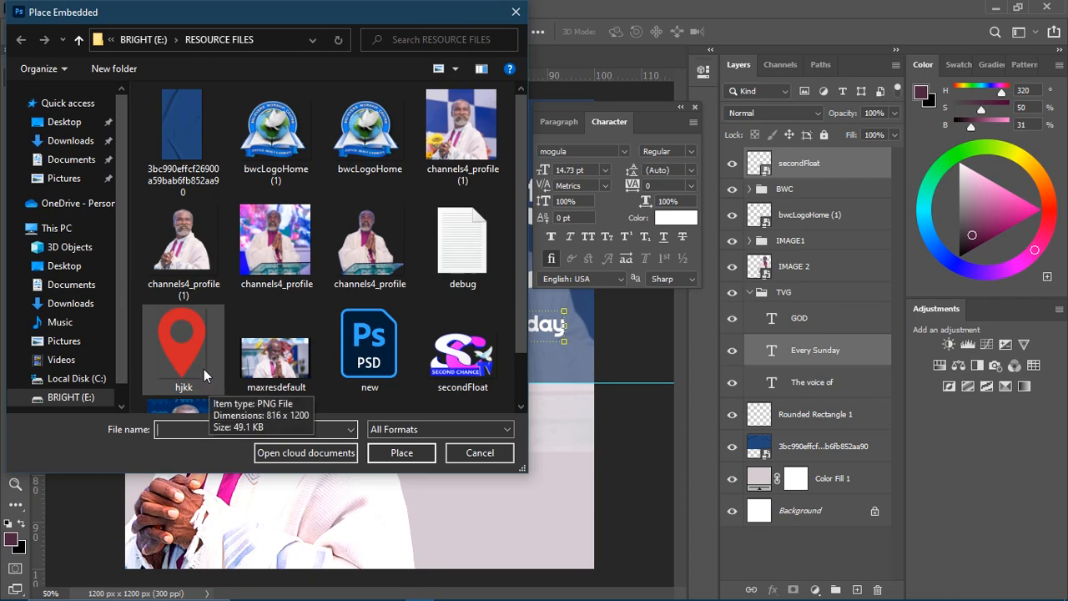
{"action": "left_click", "coordinate": [200, 360]}
{"action": "left_click", "coordinate": [392, 452]}
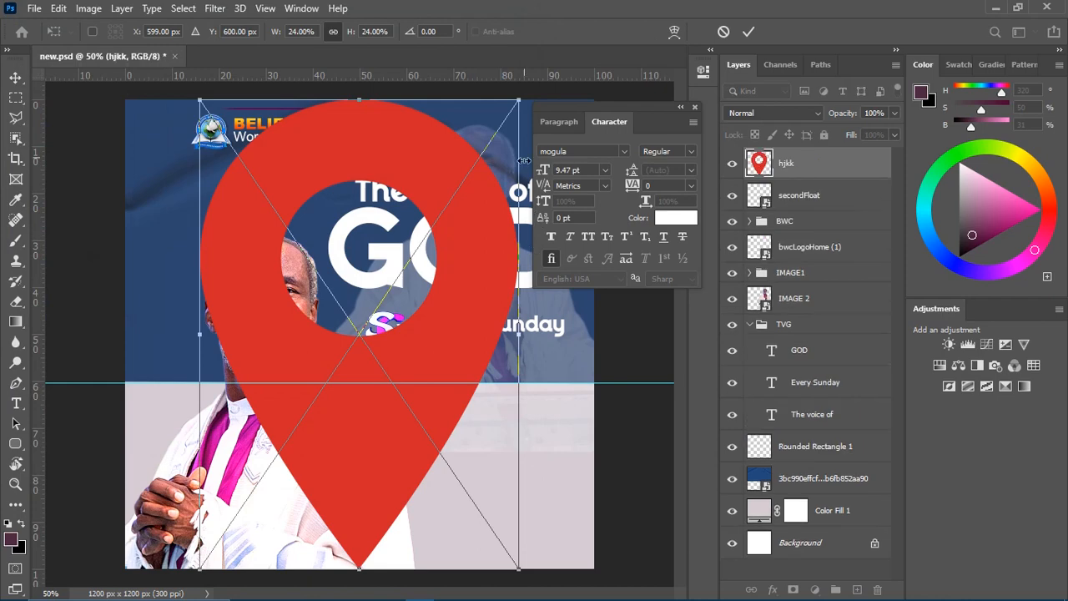
Scale the location pin down to 1.32% and position it on the light area below Every Sunday.
{"action": "left_click_drag", "start_coordinate": [517, 100], "coordinate": [515, 390]}
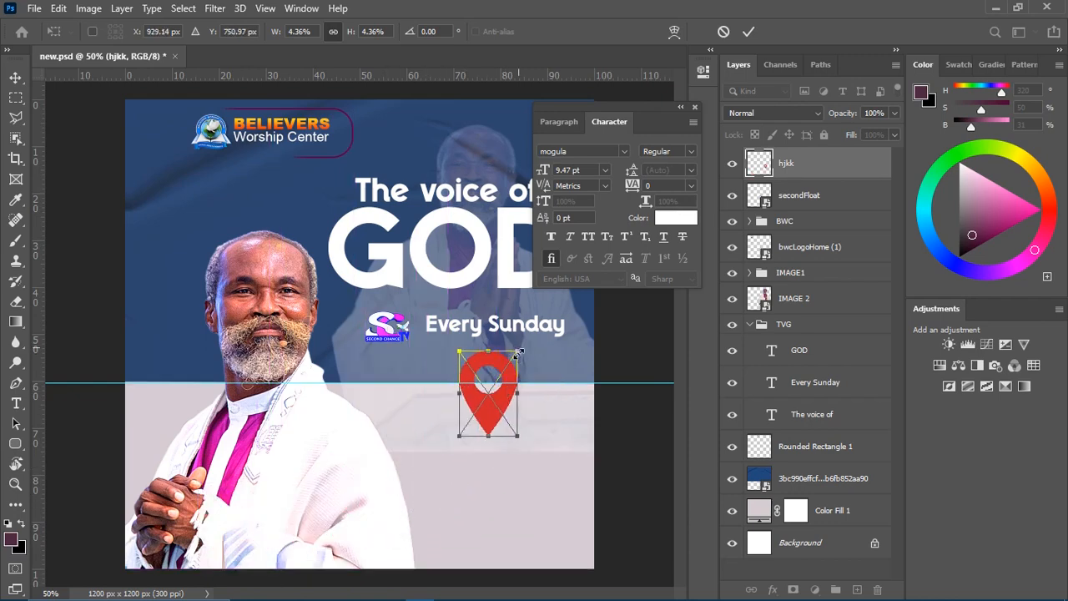
{"action": "left_click_drag", "start_coordinate": [518, 351], "coordinate": [478, 408]}
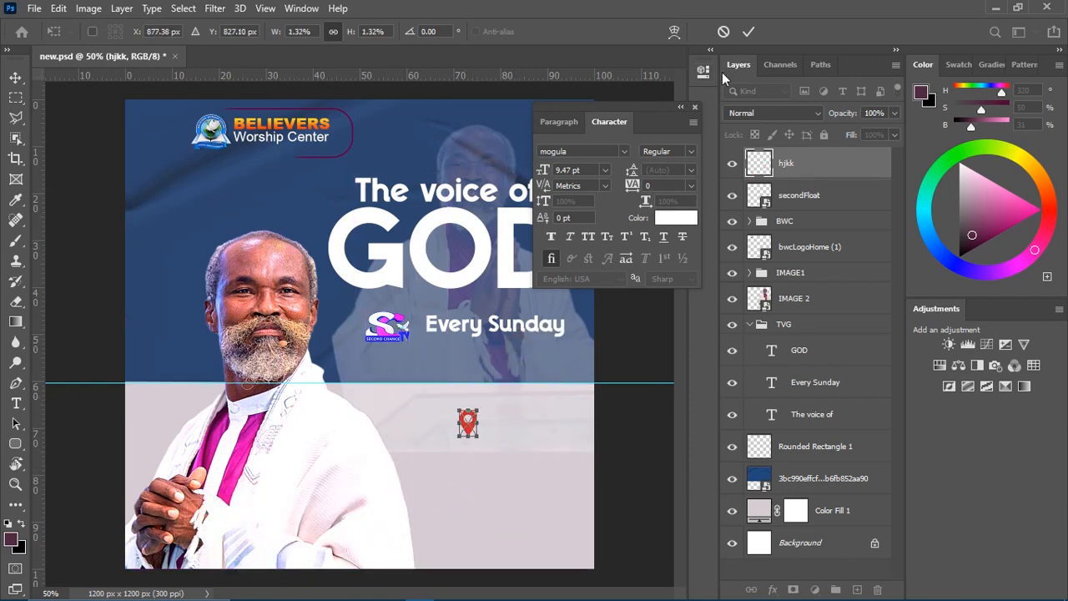
{"action": "left_click", "coordinate": [749, 33]}
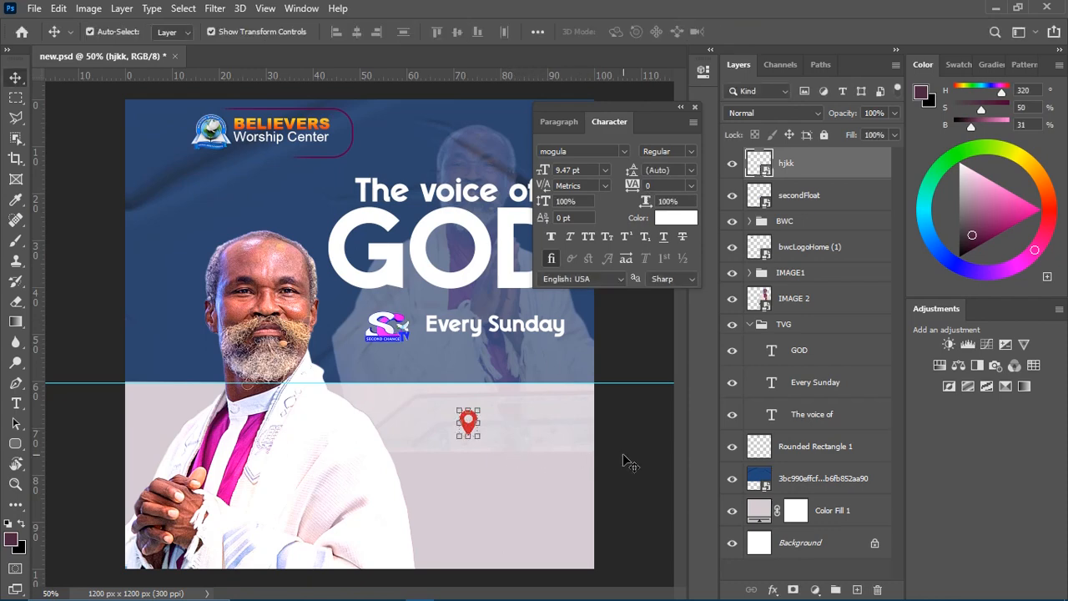
{"action": "mouse_move", "coordinate": [472, 432]}
{"action": "left_mouse_down"}
{"action": "mouse_move", "coordinate": [482, 417]}
{"action": "mouse_move", "coordinate": [491, 438]}
{"action": "left_mouse_up"}
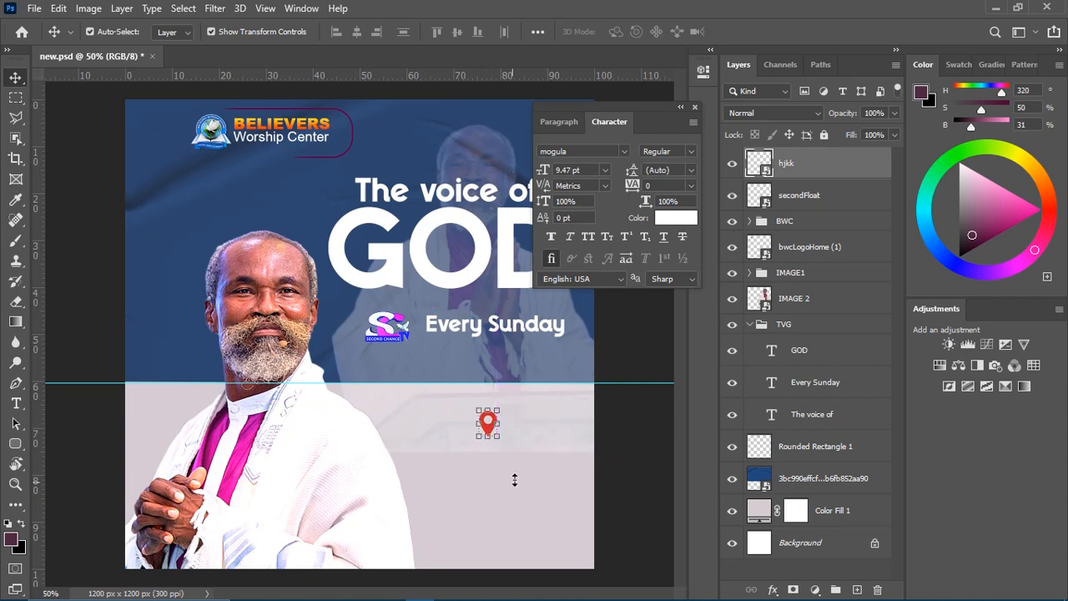
{"action": "left_click", "coordinate": [639, 485]}
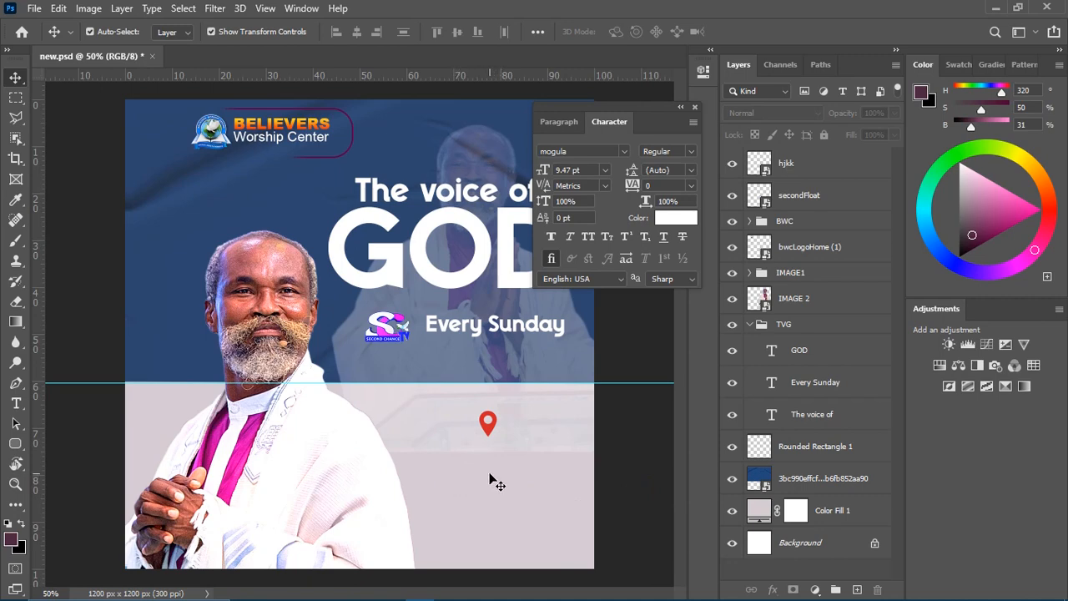
Draw a flat ellipse about 96 px wide and 14 px high just below the red location pin.
{"action": "key", "text": "ctrl+plus"}
{"action": "key", "text": "ctrl+plus"}
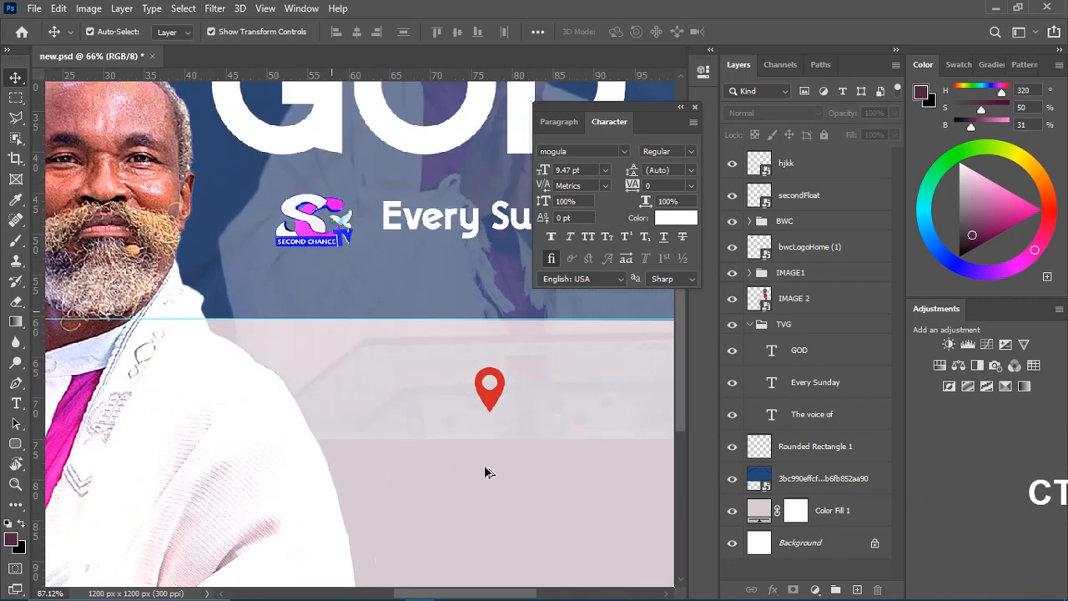
{"action": "scroll", "coordinate": [485, 467], "scroll_direction": "up", "scroll_amount": 4}
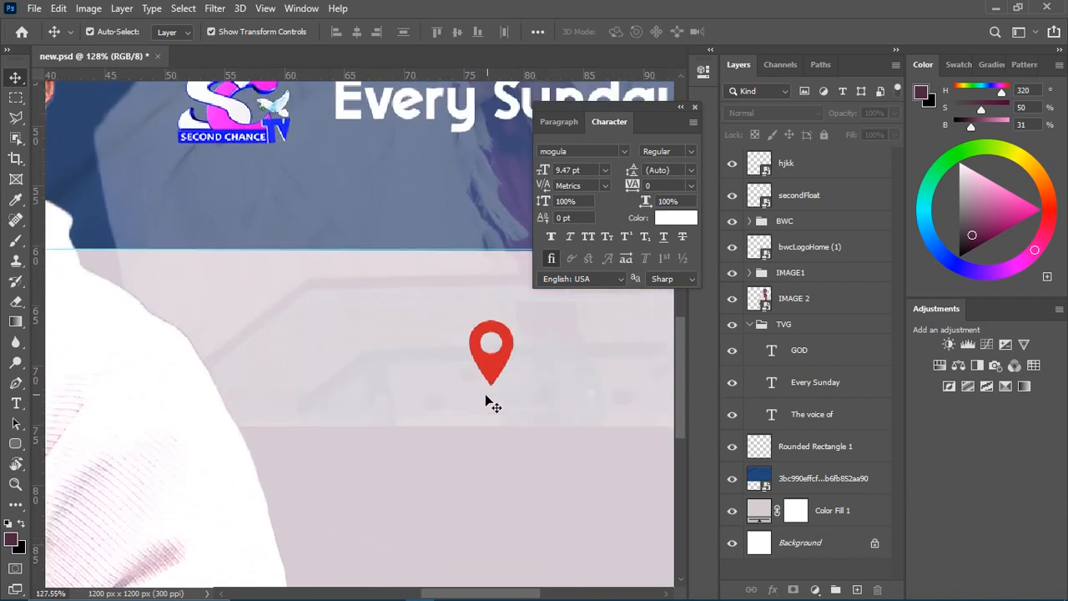
{"action": "key", "text": "ctrl+0"}
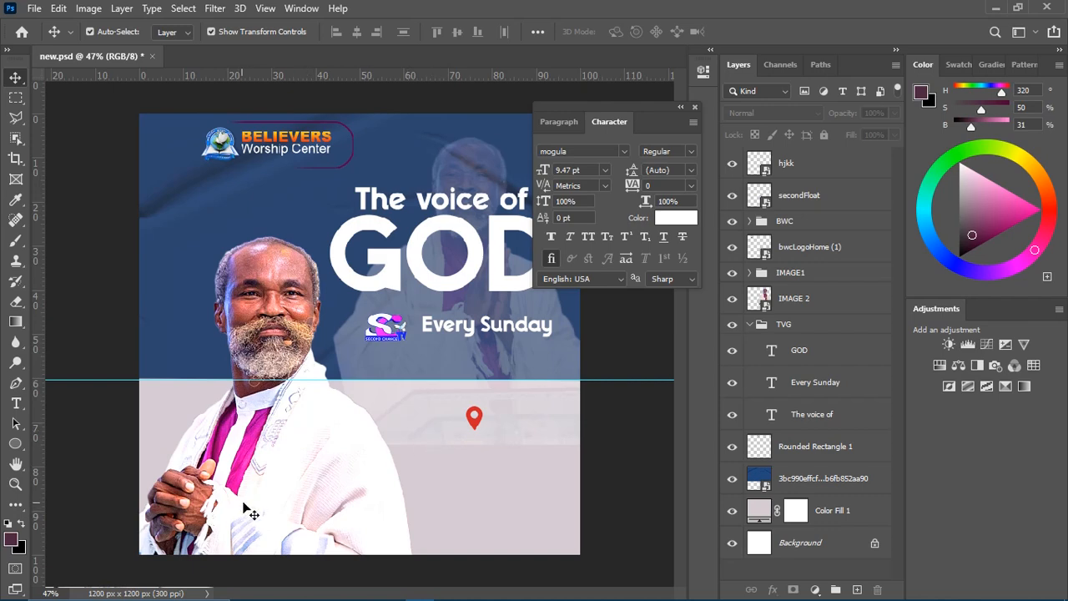
{"action": "left_click", "coordinate": [14, 444]}
{"action": "right_click", "coordinate": [14, 444]}
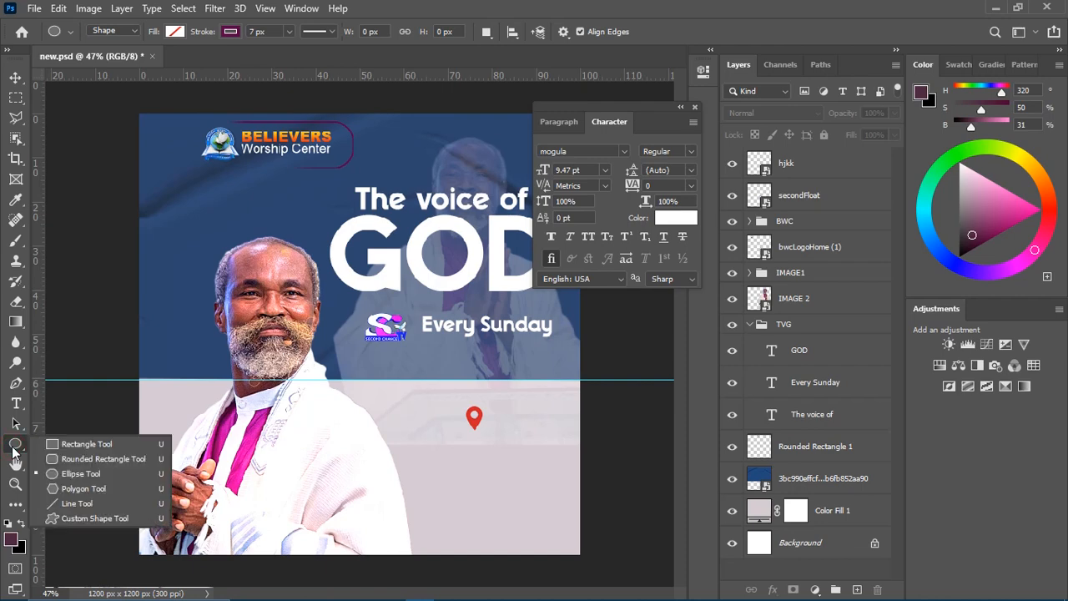
{"action": "left_click", "coordinate": [81, 473]}
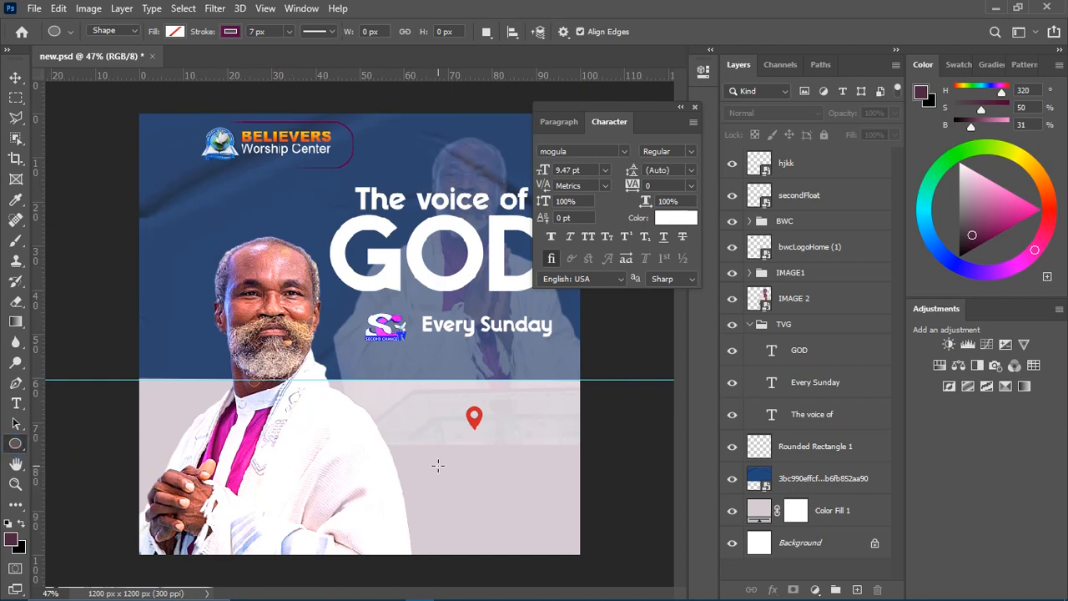
{"action": "left_click_drag", "start_coordinate": [458, 442], "coordinate": [495, 446]}
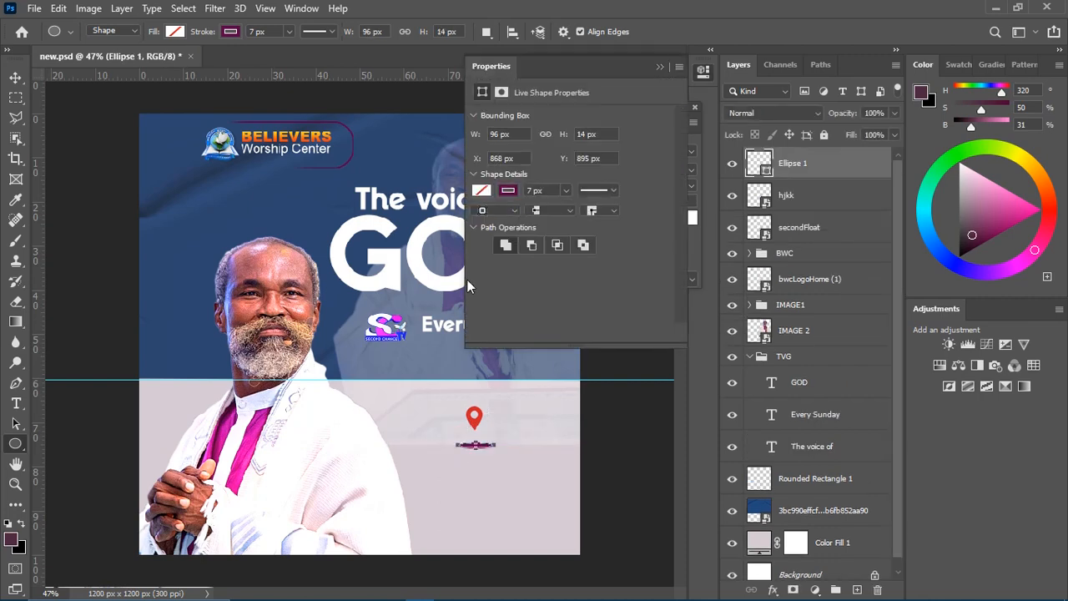
Set both the fill and the stroke of the flat ellipse to black.
{"action": "left_click", "coordinate": [481, 191]}
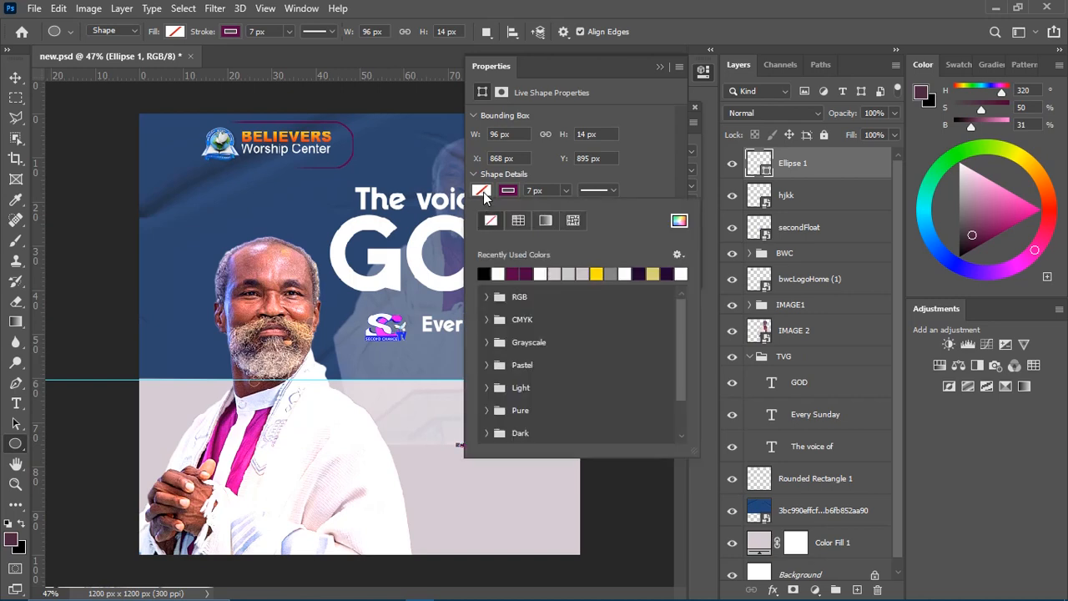
{"action": "left_click", "coordinate": [484, 273]}
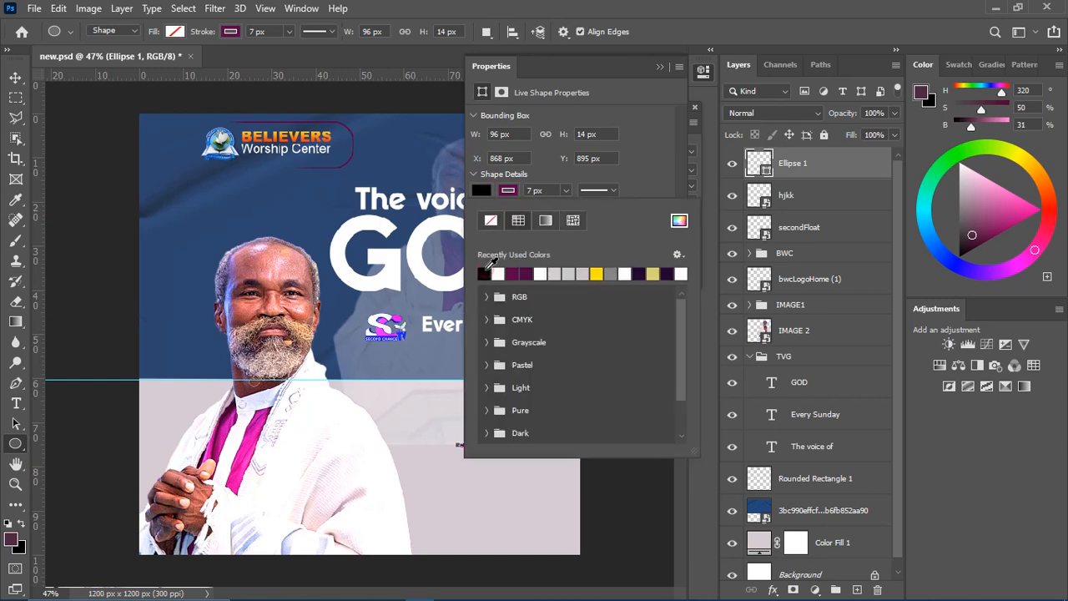
{"action": "left_click", "coordinate": [506, 191]}
{"action": "left_click", "coordinate": [485, 272]}
{"action": "left_click", "coordinate": [658, 66]}
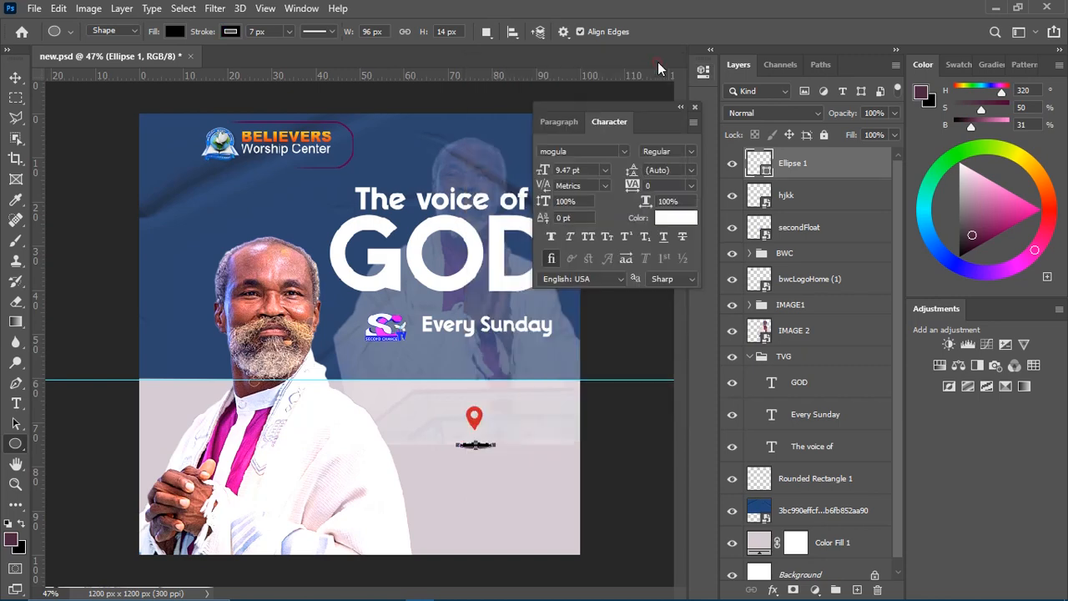
Nudge the black ellipse up about 25 px so it sits directly under the pin's tip, then deselect it.
{"action": "left_click", "coordinate": [15, 77]}
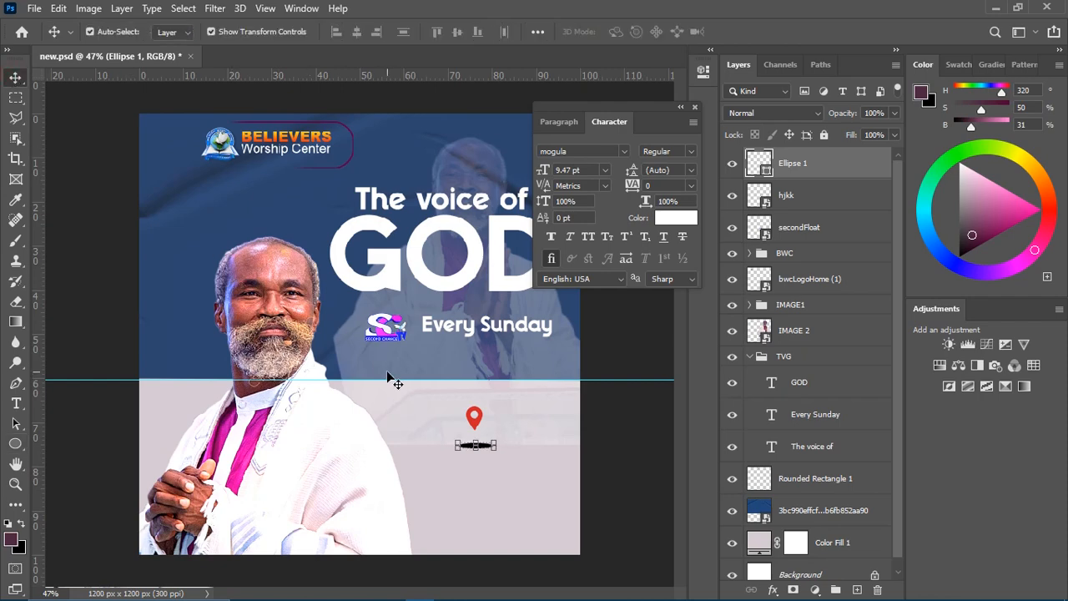
{"action": "key", "text": "shift+Up"}
{"action": "key", "text": "shift+Up"}
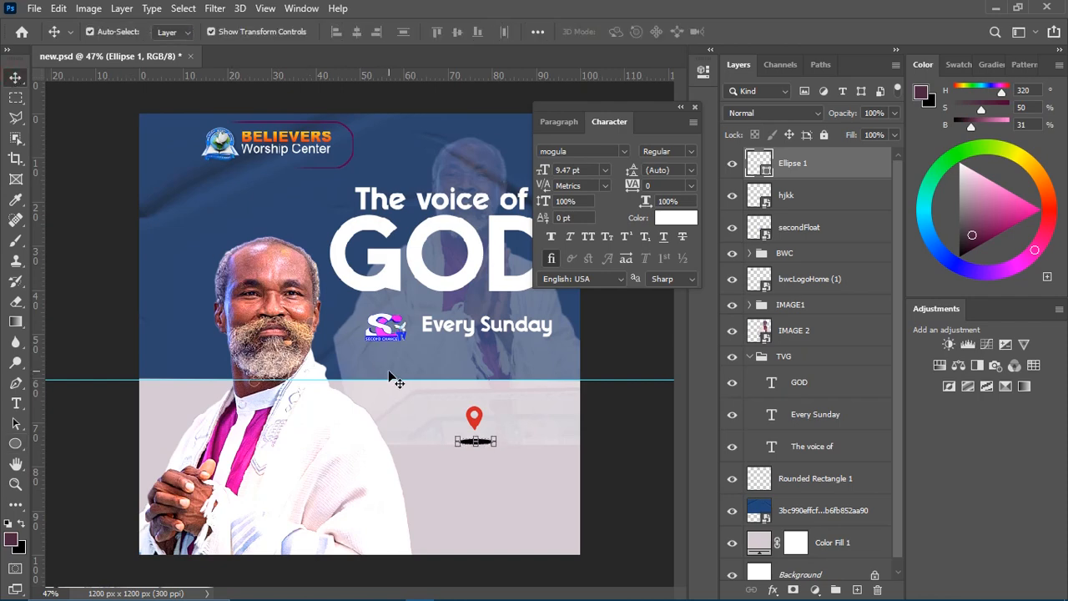
{"action": "key", "text": "Up"}
{"action": "key", "text": "Up"}
{"action": "key", "text": "Up"}
{"action": "key", "text": "Up"}
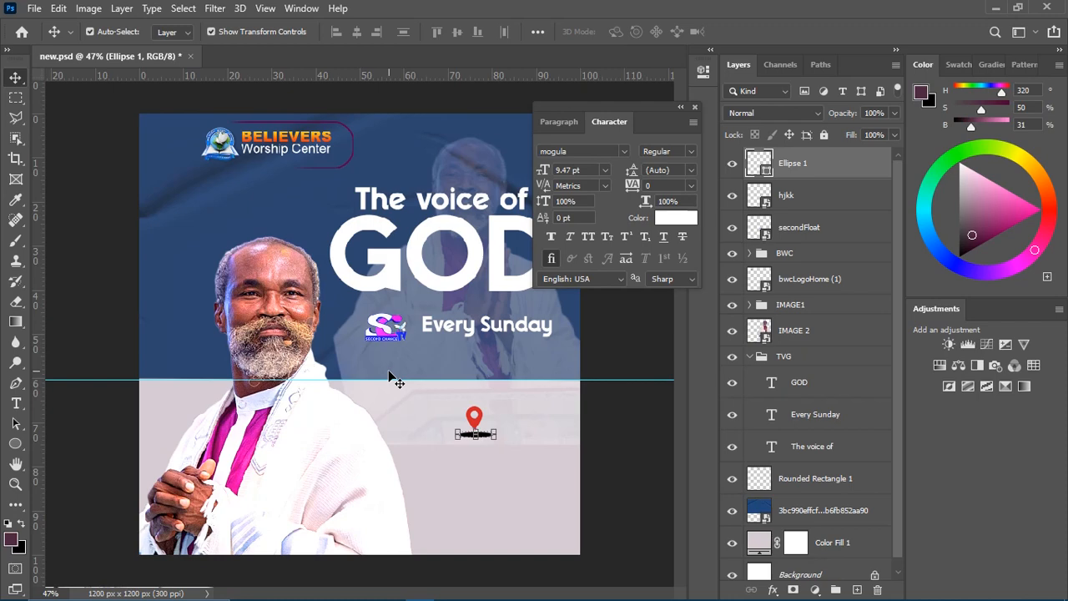
{"action": "key", "text": "Up"}
{"action": "key", "text": "Up"}
{"action": "left_click", "coordinate": [623, 466]}
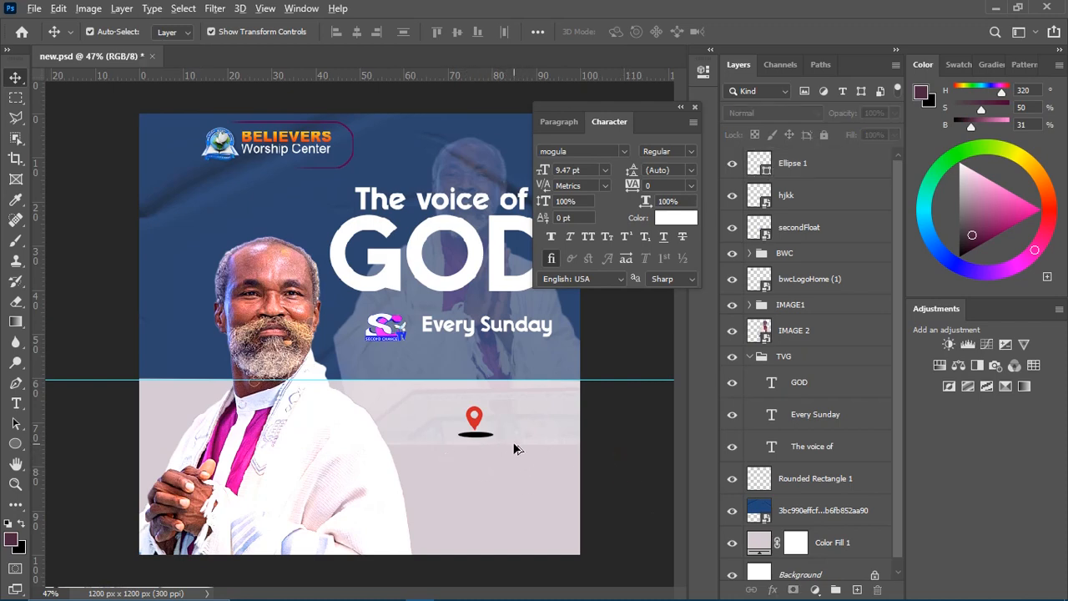
Convert the black ellipse to a smart object and apply a Gaussian Blur with a 9.8 px radius.
{"action": "scroll", "coordinate": [514, 449], "scroll_direction": "up", "scroll_amount": 6}
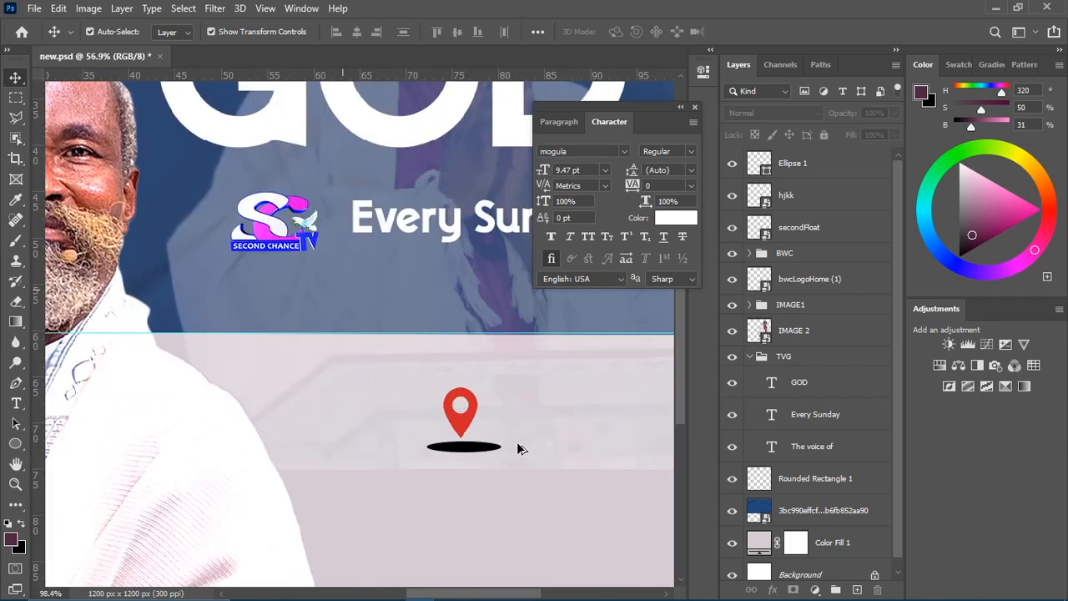
{"action": "scroll", "coordinate": [517, 448], "scroll_direction": "up", "scroll_amount": 4}
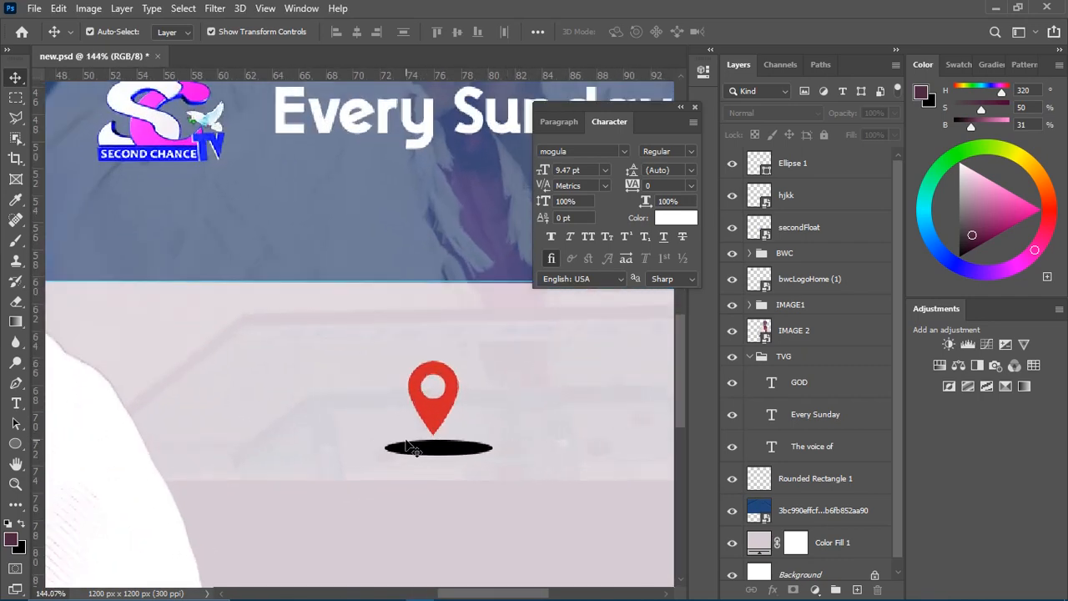
{"action": "left_click", "coordinate": [438, 448]}
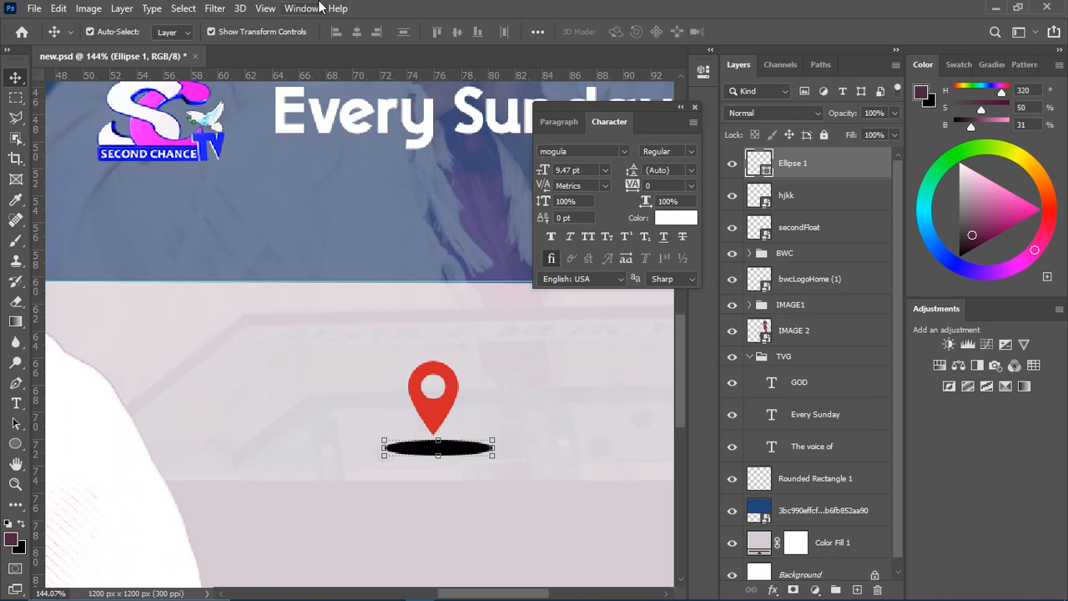
{"action": "left_click", "coordinate": [215, 10]}
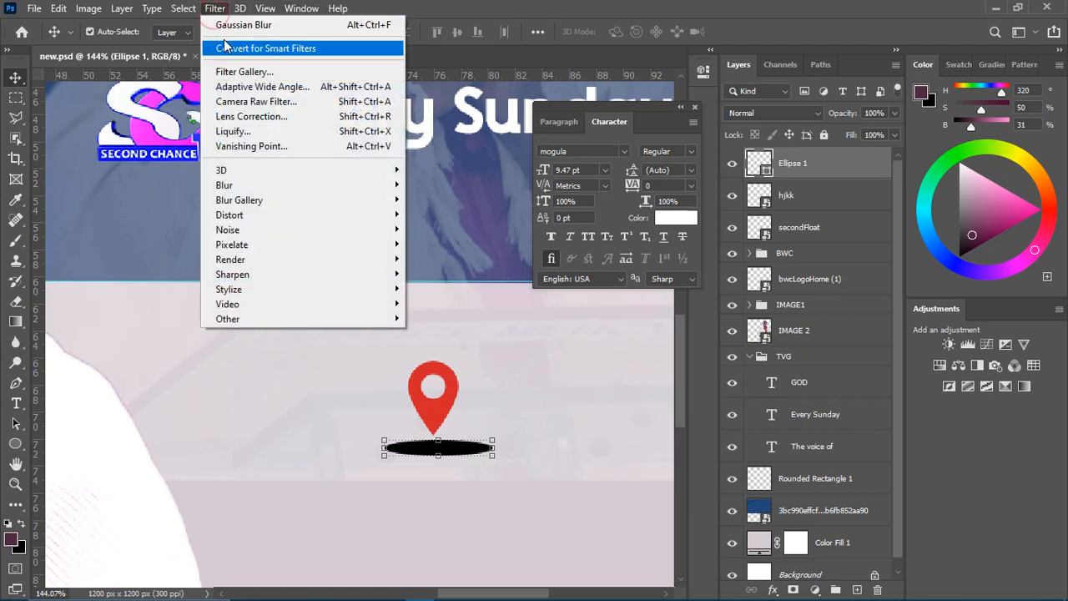
{"action": "mouse_move", "coordinate": [230, 188]}
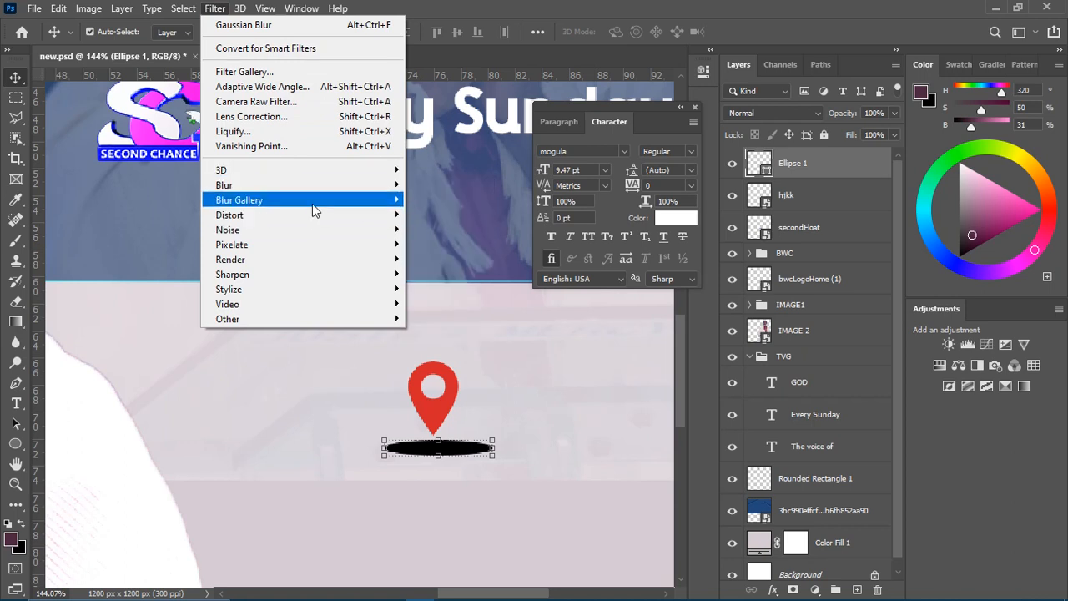
{"action": "mouse_move", "coordinate": [320, 188]}
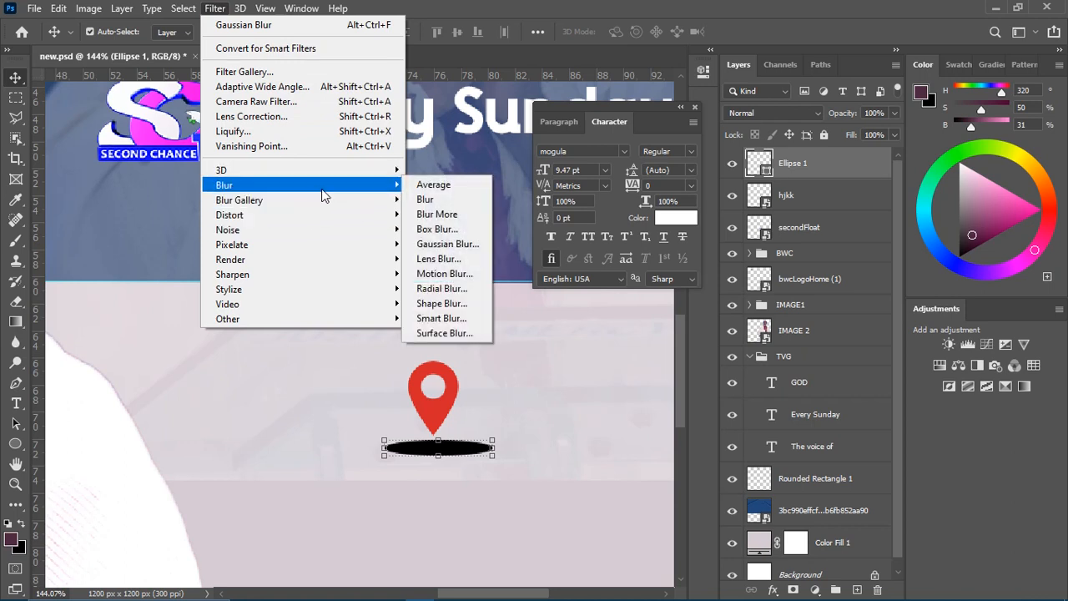
{"action": "left_click", "coordinate": [426, 243]}
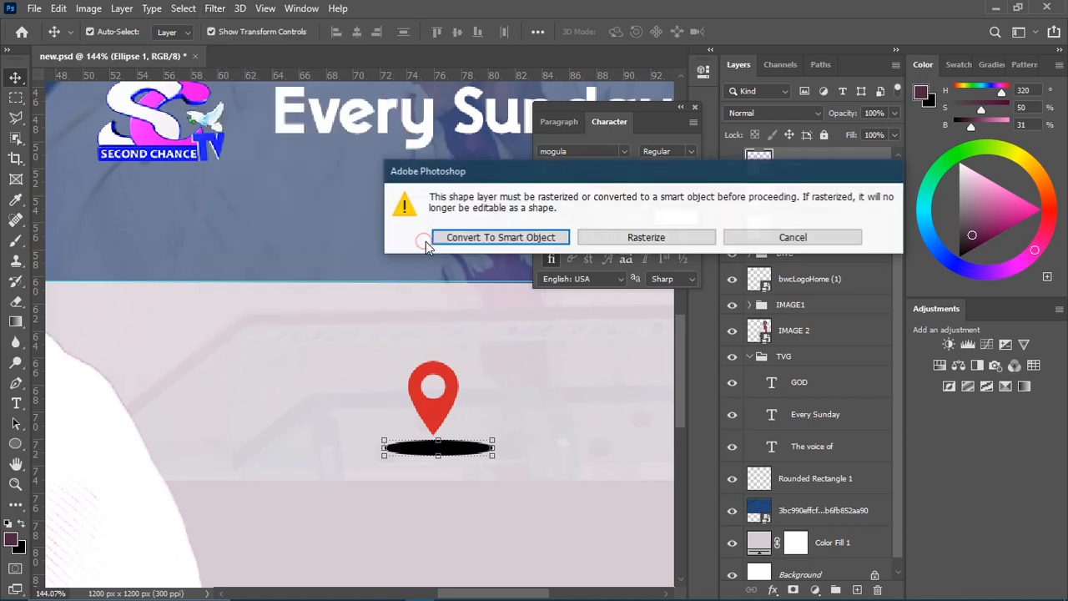
{"action": "left_click", "coordinate": [504, 238]}
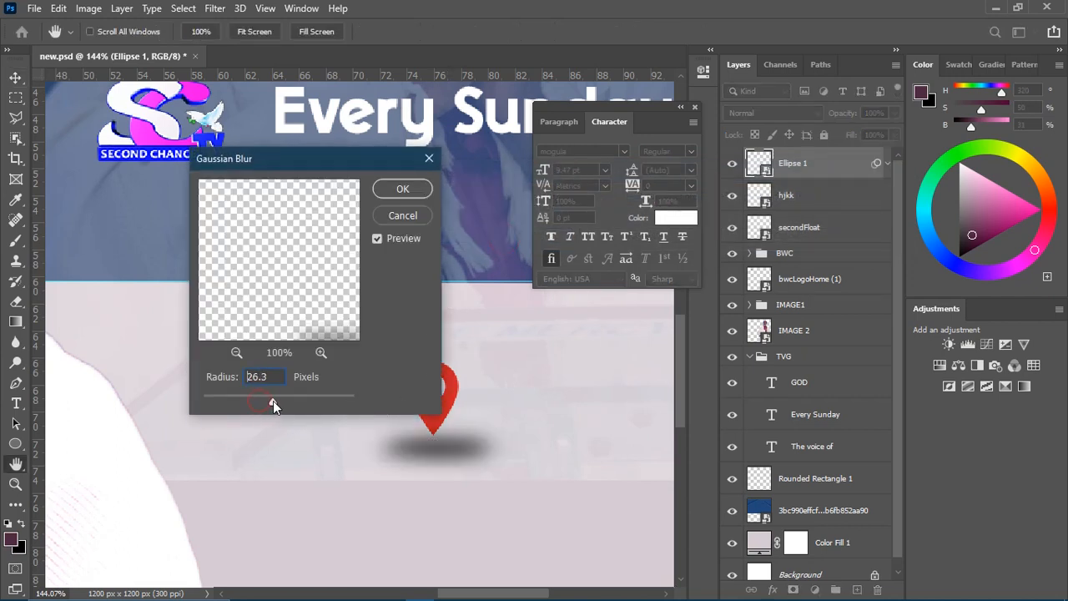
{"action": "left_click_drag", "start_coordinate": [281, 397], "coordinate": [275, 398]}
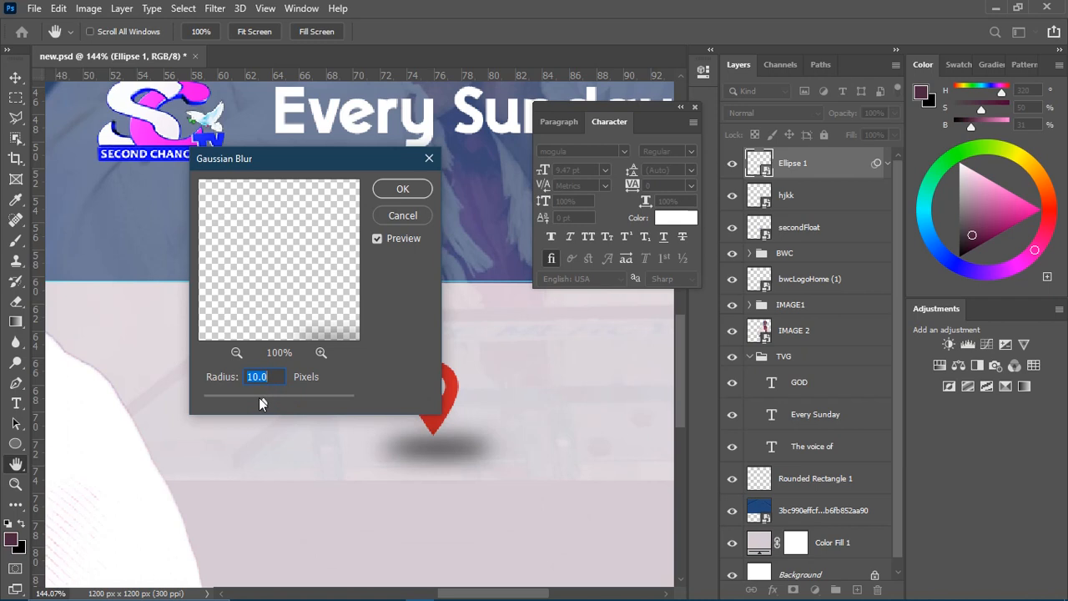
{"action": "left_click", "coordinate": [261, 403]}
{"action": "left_click_drag", "start_coordinate": [261, 405], "coordinate": [262, 406]}
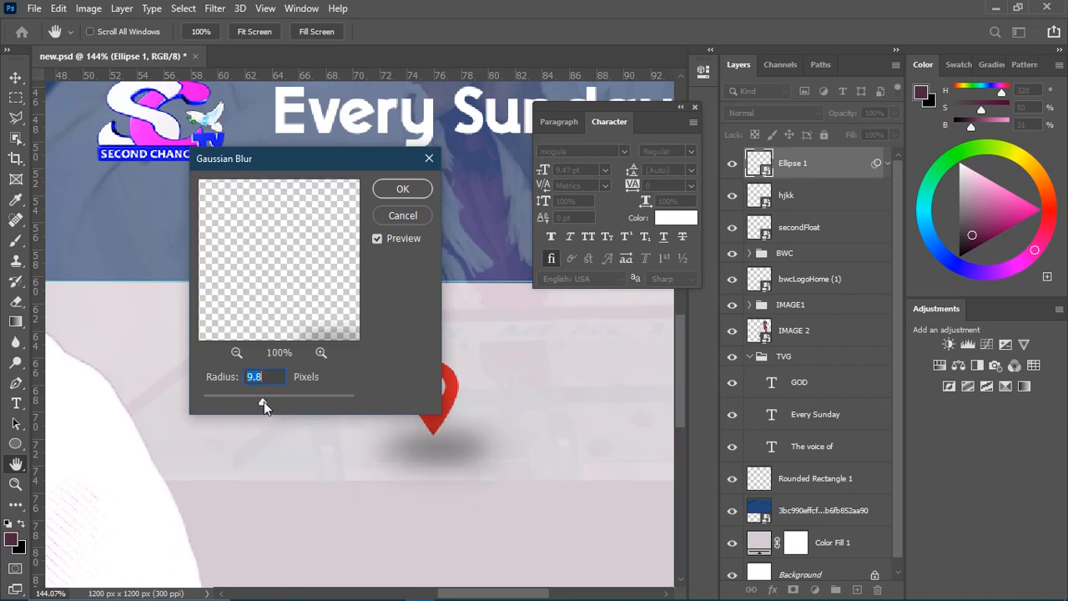
{"action": "left_click", "coordinate": [404, 190]}
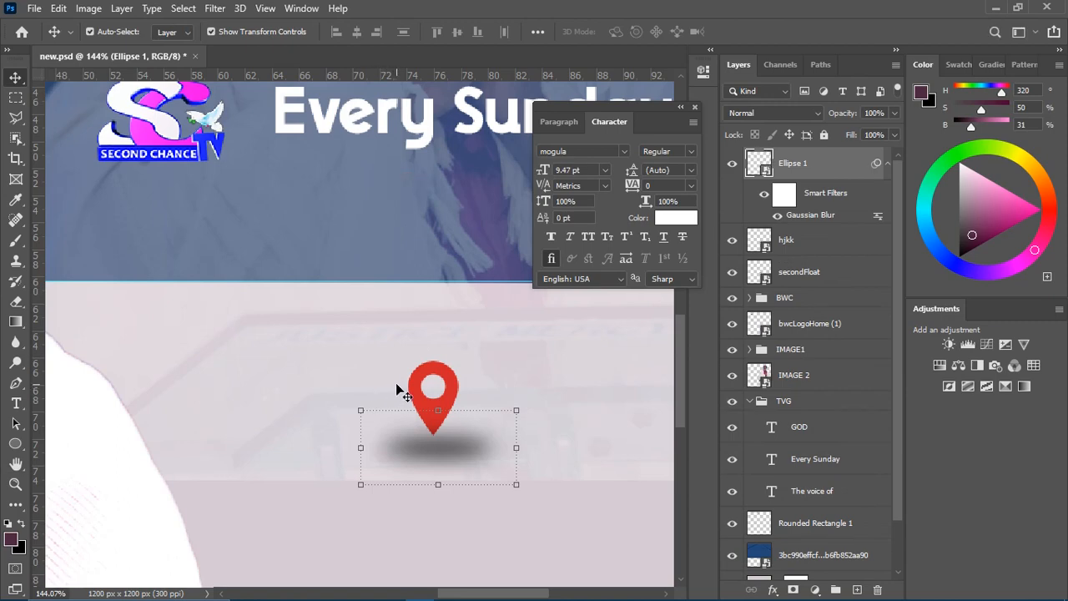
Set the opacity of the blurred ellipse beneath the location pin to 60%.
{"action": "scroll", "coordinate": [421, 374], "scroll_direction": "down", "scroll_amount": 4}
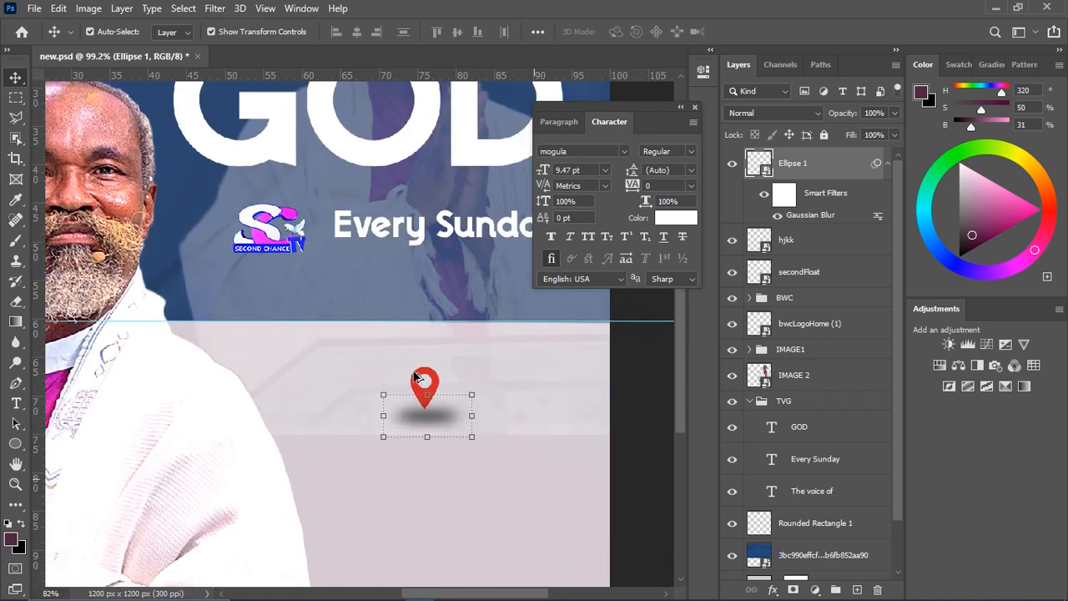
{"action": "scroll", "coordinate": [417, 377], "scroll_direction": "down", "scroll_amount": 2}
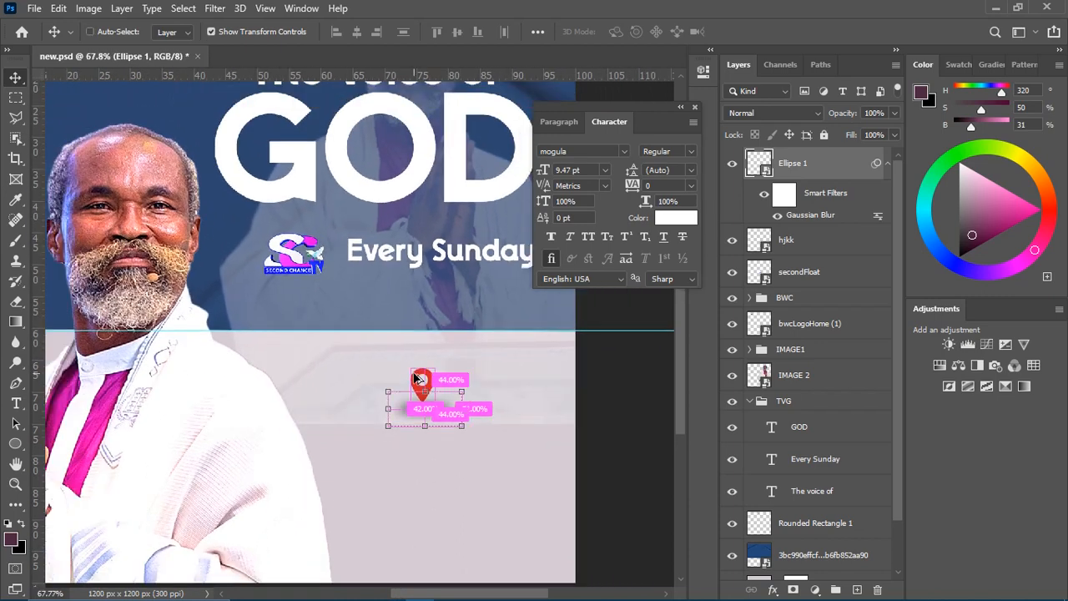
{"action": "key", "text": "ctrl+0"}
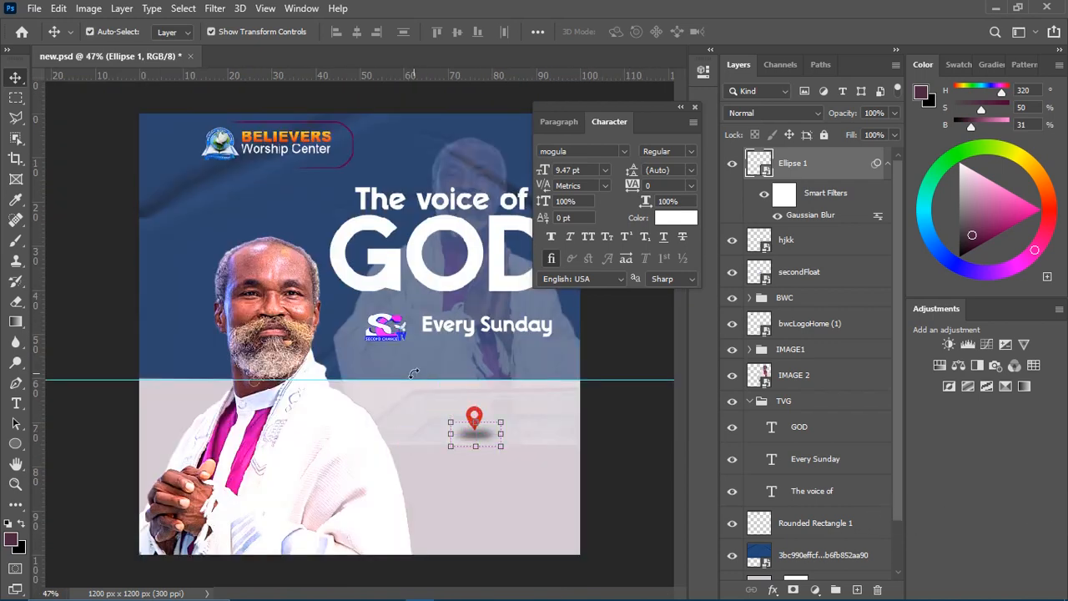
{"action": "left_click", "coordinate": [633, 440]}
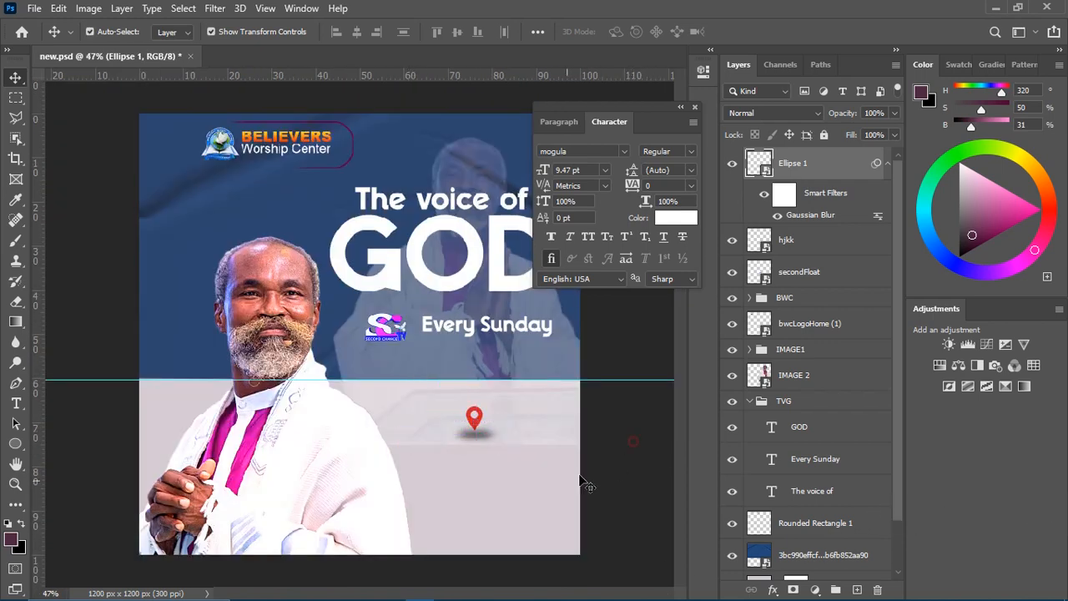
{"action": "left_click", "coordinate": [483, 434]}
{"action": "left_click", "coordinate": [876, 114]}
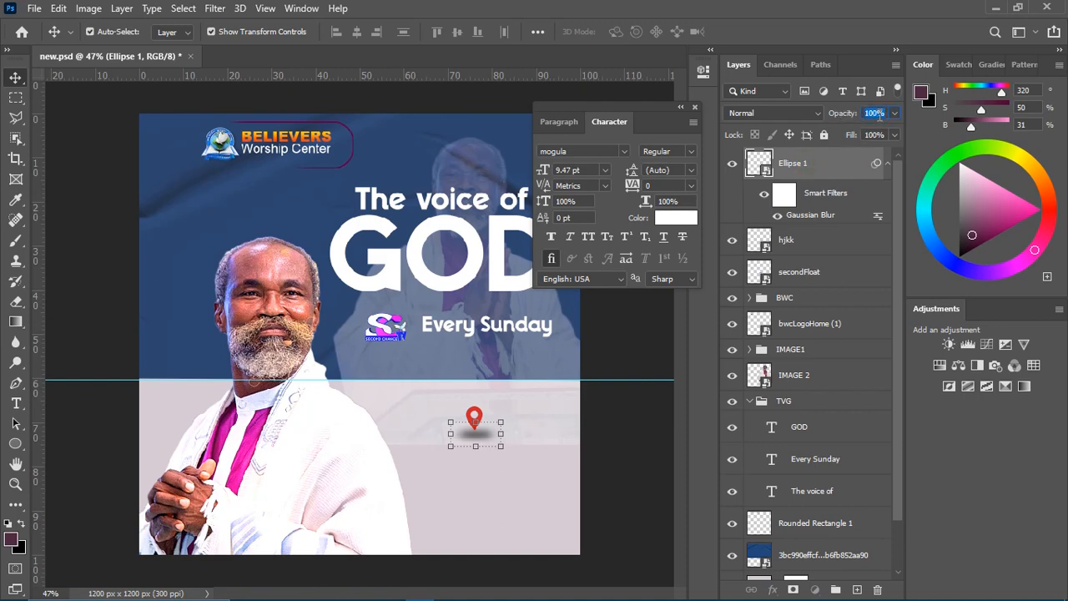
{"action": "type", "text": "60"}
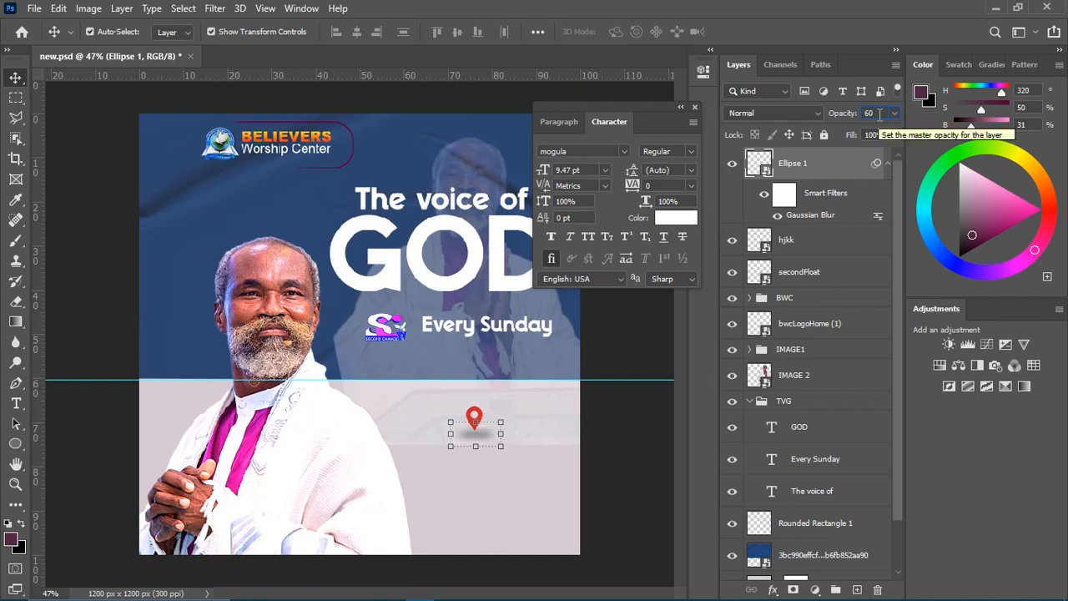
{"action": "key", "text": "Return"}
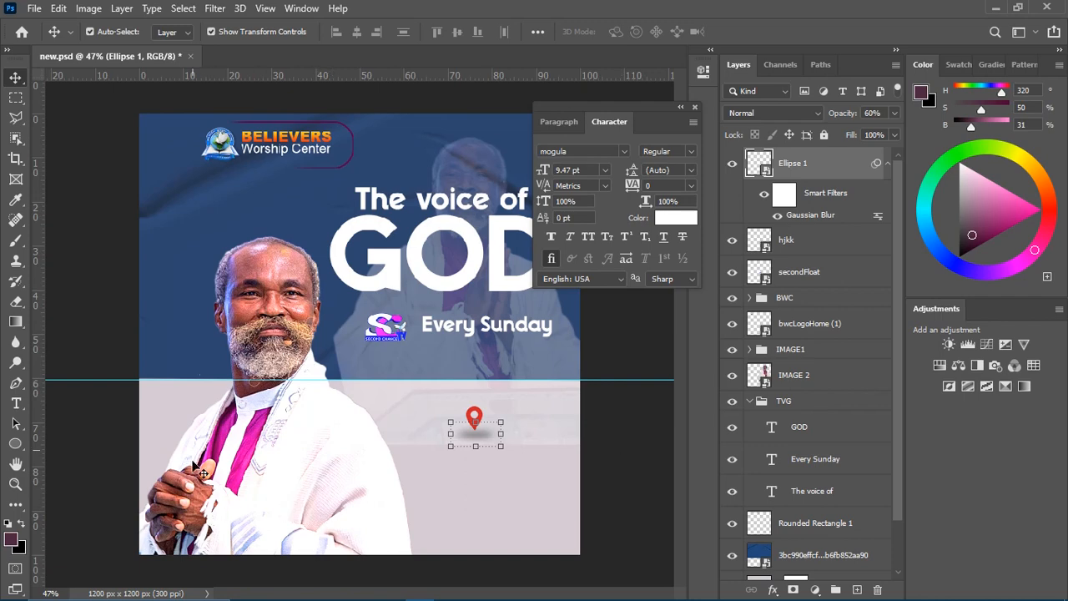
Add the white text "Kenyasi-Aduman," on the light area below the location pin and commit it.
{"action": "left_click", "coordinate": [17, 405]}
{"action": "left_click", "coordinate": [409, 482]}
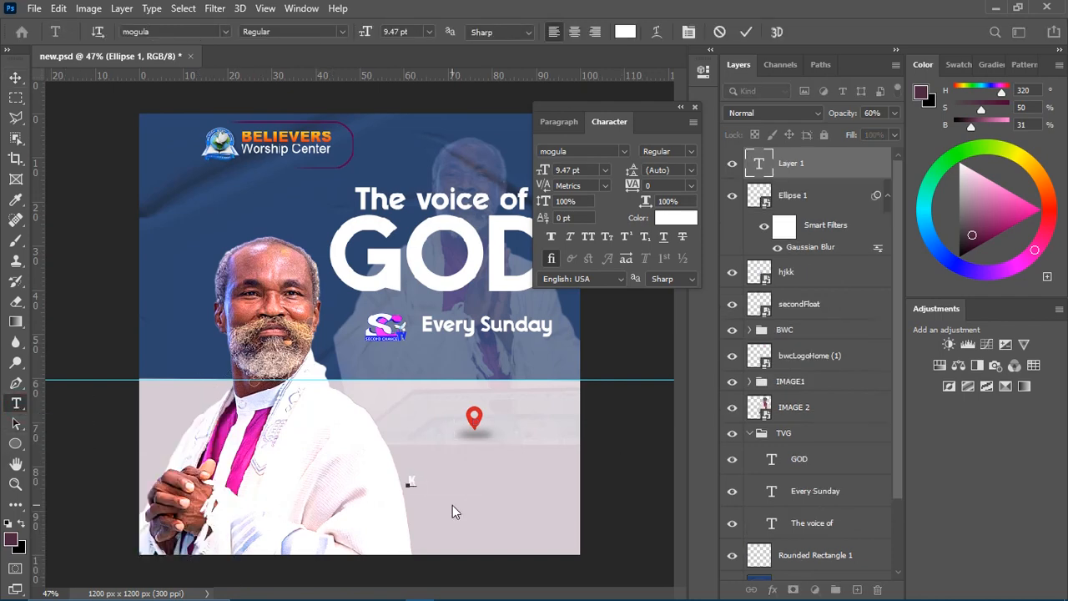
{"action": "type", "text": "Kenu"}
{"action": "type", "text": "-Aduman"}
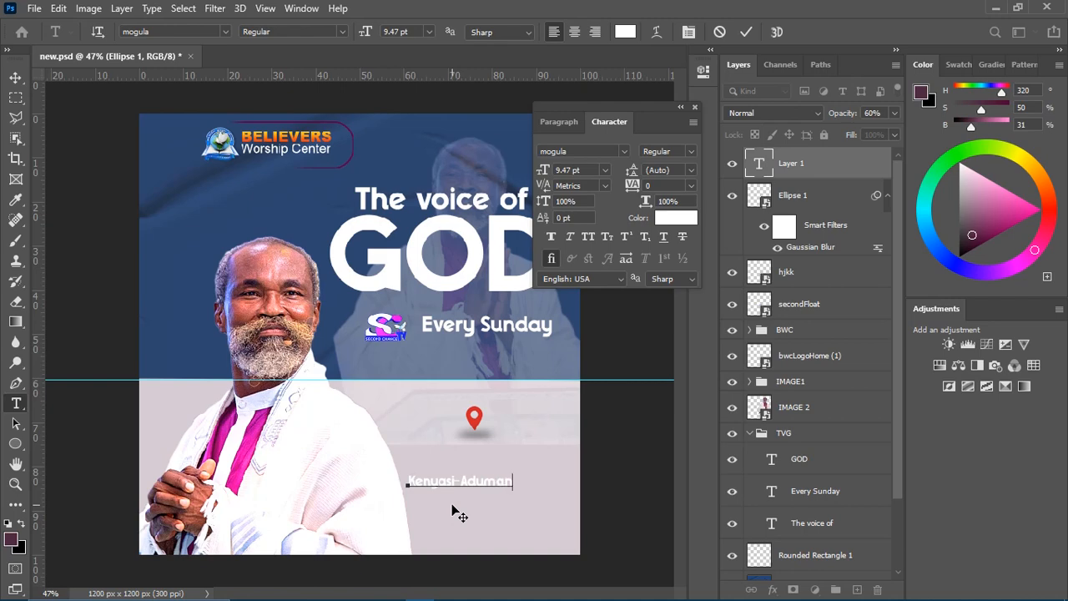
{"action": "left_click", "coordinate": [747, 31]}
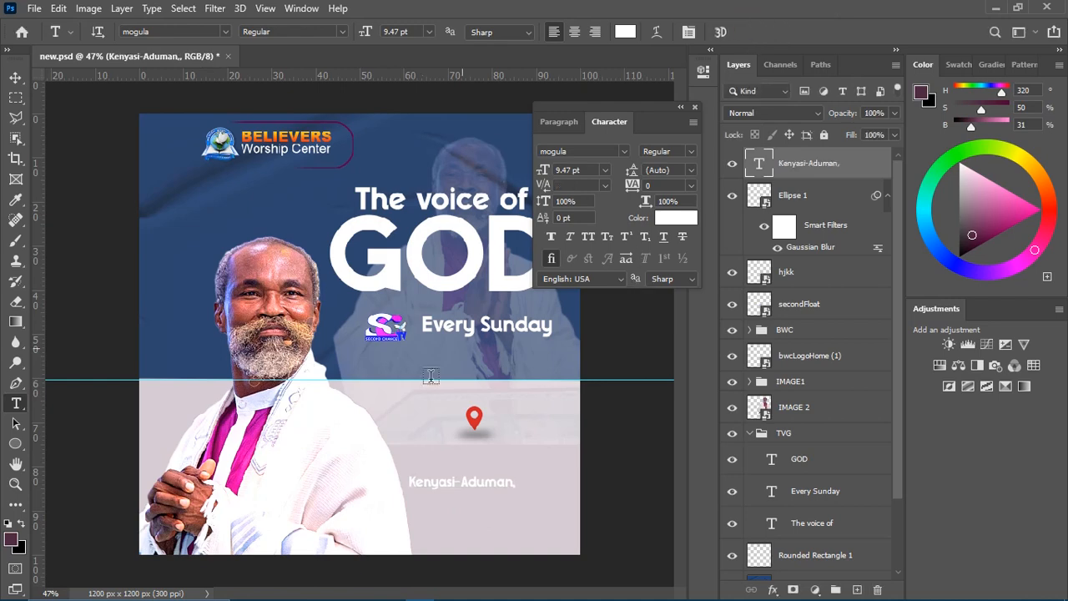
{"action": "left_click", "coordinate": [12, 78]}
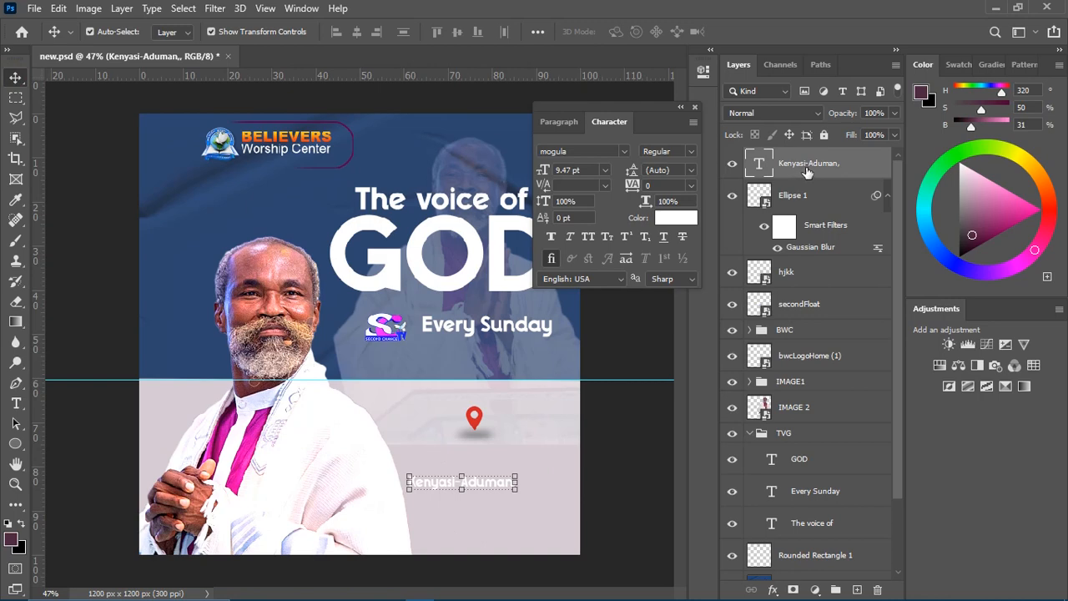
Recolor the "Kenyasi-Aduman," text dark blue (#253953) by sampling the flyer's blue background.
{"action": "left_click", "coordinate": [677, 218]}
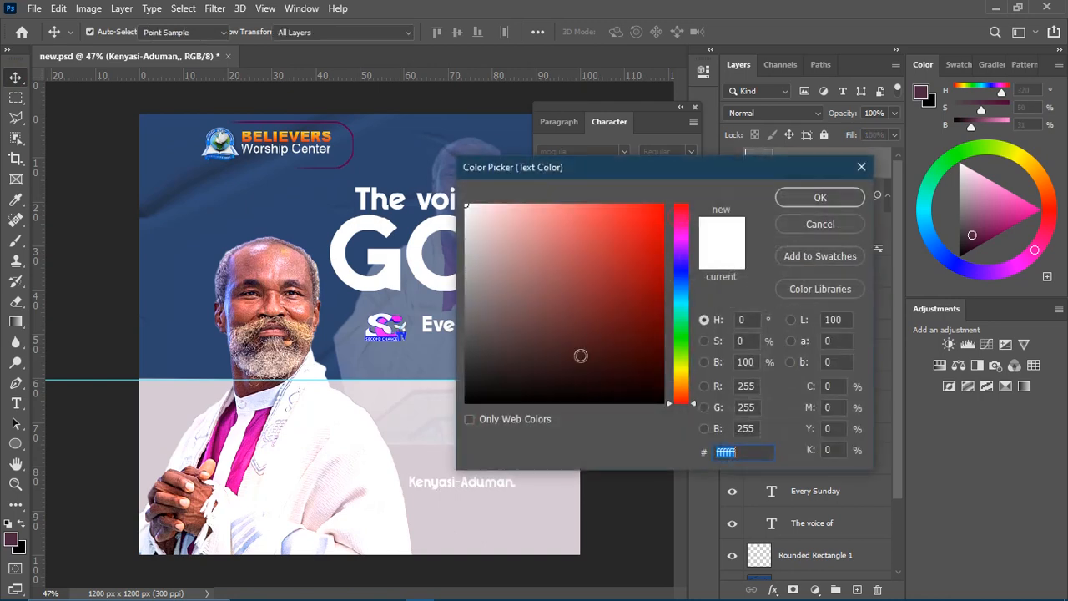
{"action": "left_click", "coordinate": [200, 185]}
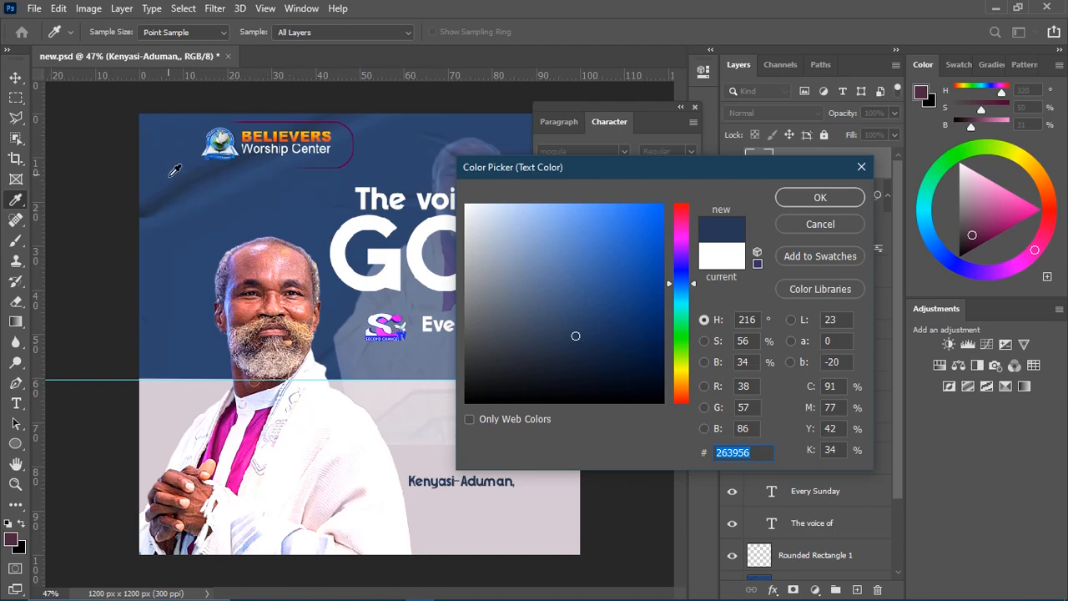
{"action": "left_click", "coordinate": [170, 175]}
{"action": "left_click", "coordinate": [173, 191]}
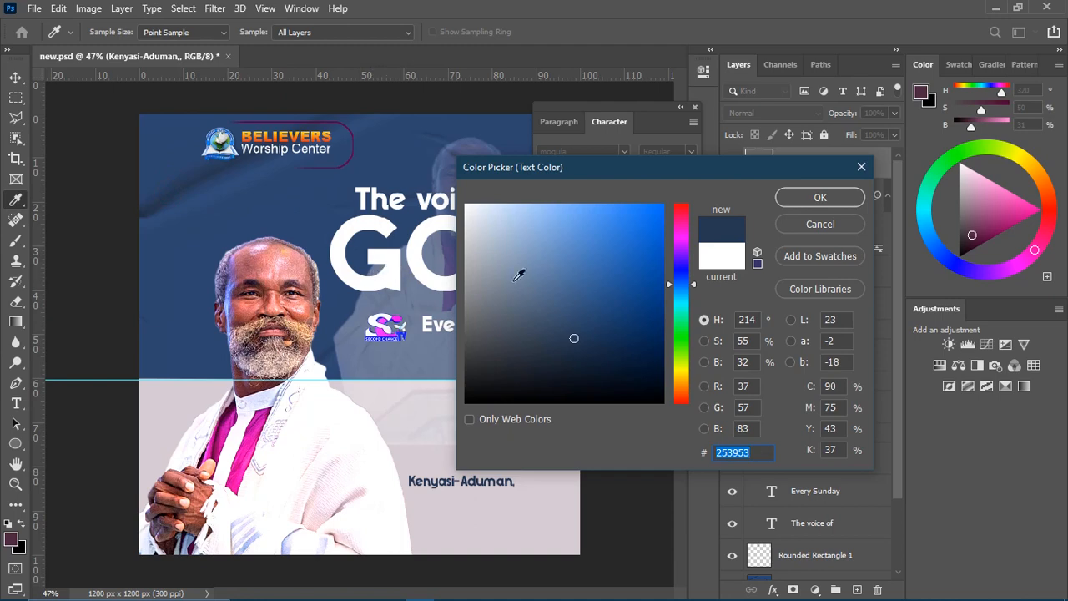
{"action": "left_click", "coordinate": [802, 201]}
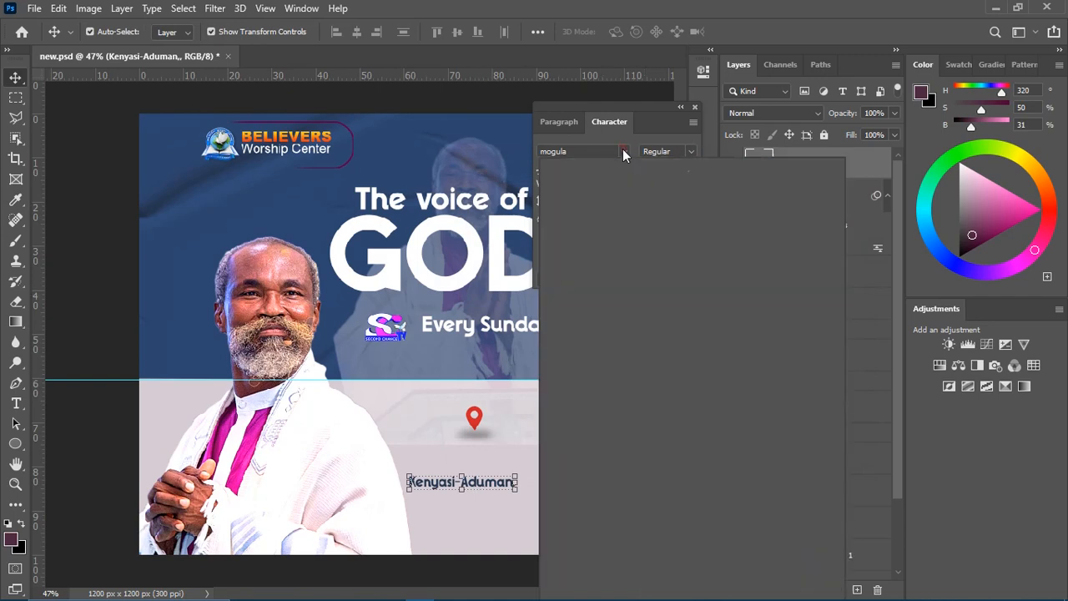
Set the "Kenyasi-Aduman," text to Arial Bold, then deselect it.
{"action": "left_click", "coordinate": [623, 151]}
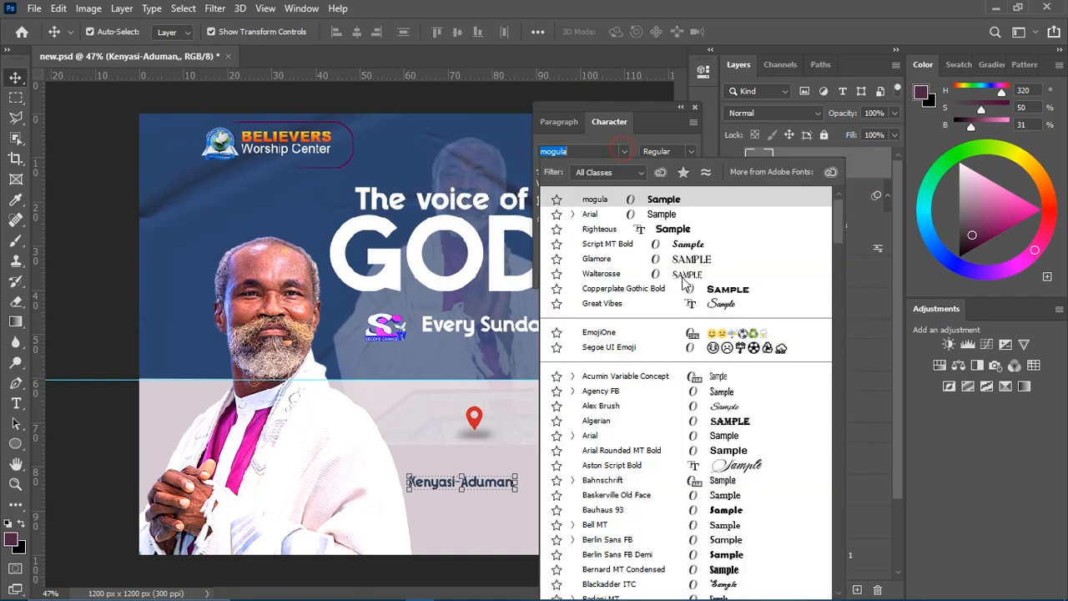
{"action": "left_click", "coordinate": [594, 215]}
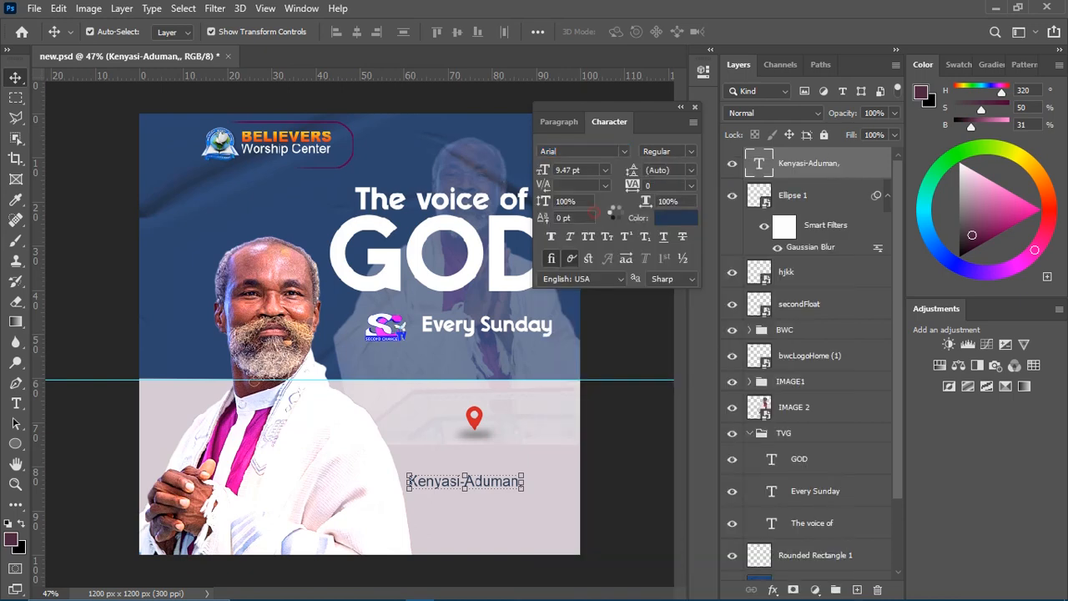
{"action": "left_click", "coordinate": [689, 151]}
{"action": "left_click", "coordinate": [694, 237]}
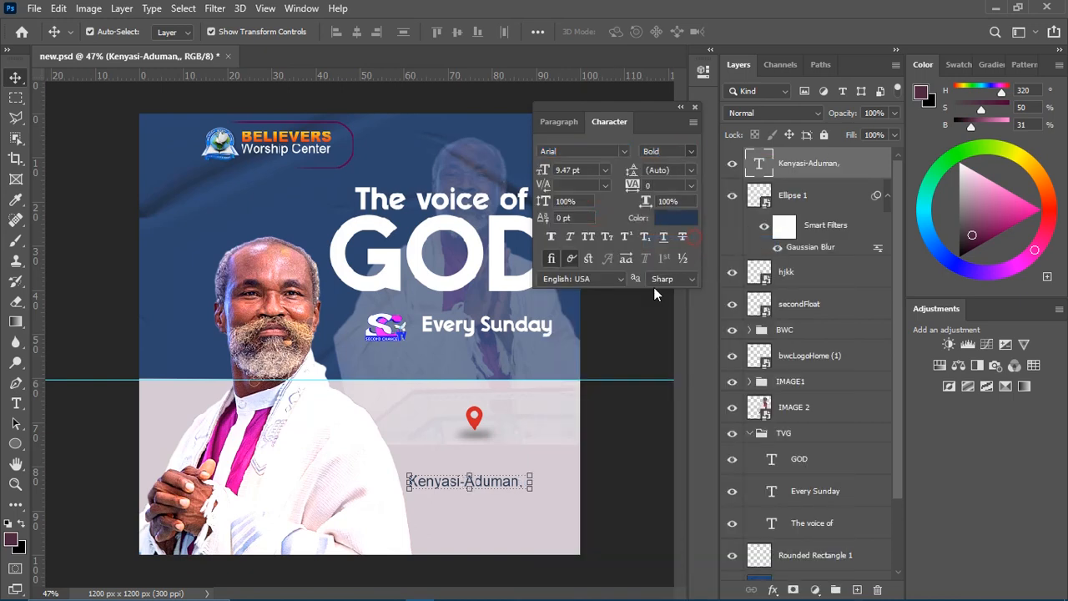
{"action": "left_click", "coordinate": [607, 457]}
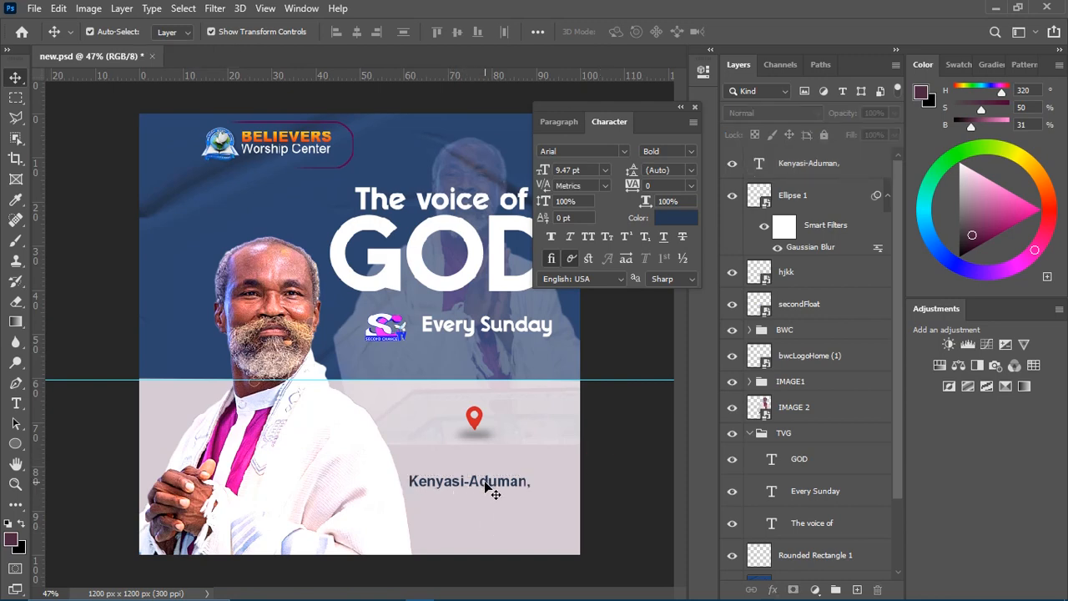
Move the "Kenyasi-Aduman," text up and slightly right so it sits just under the location pin's shadow.
{"action": "mouse_move", "coordinate": [484, 480]}
{"action": "left_mouse_down"}
{"action": "mouse_move", "coordinate": [485, 500]}
{"action": "mouse_move", "coordinate": [498, 465]}
{"action": "left_mouse_up"}
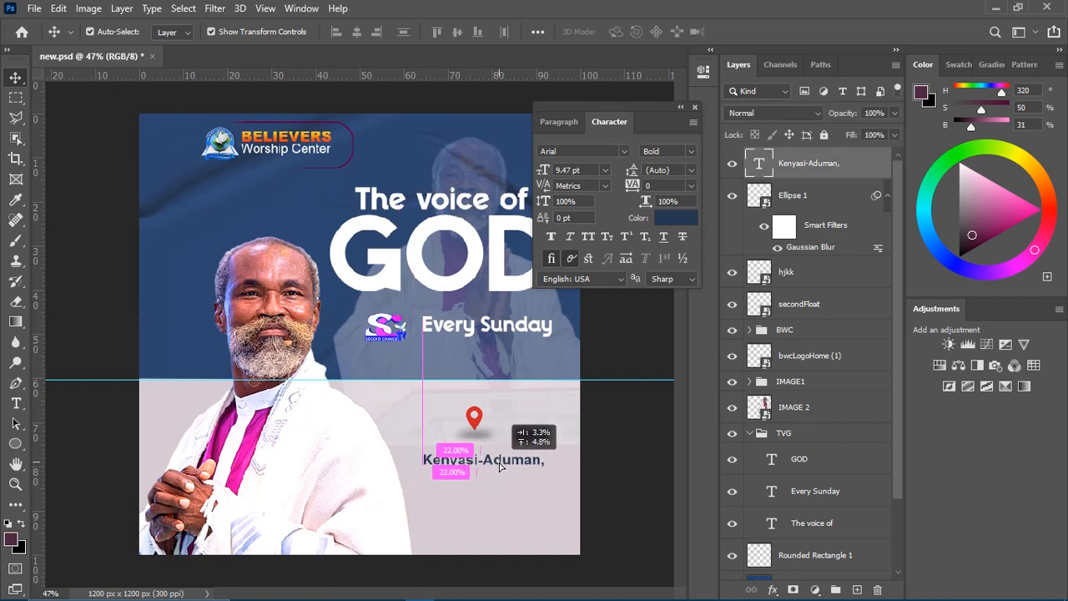
{"action": "left_click_drag", "start_coordinate": [500, 466], "coordinate": [498, 463]}
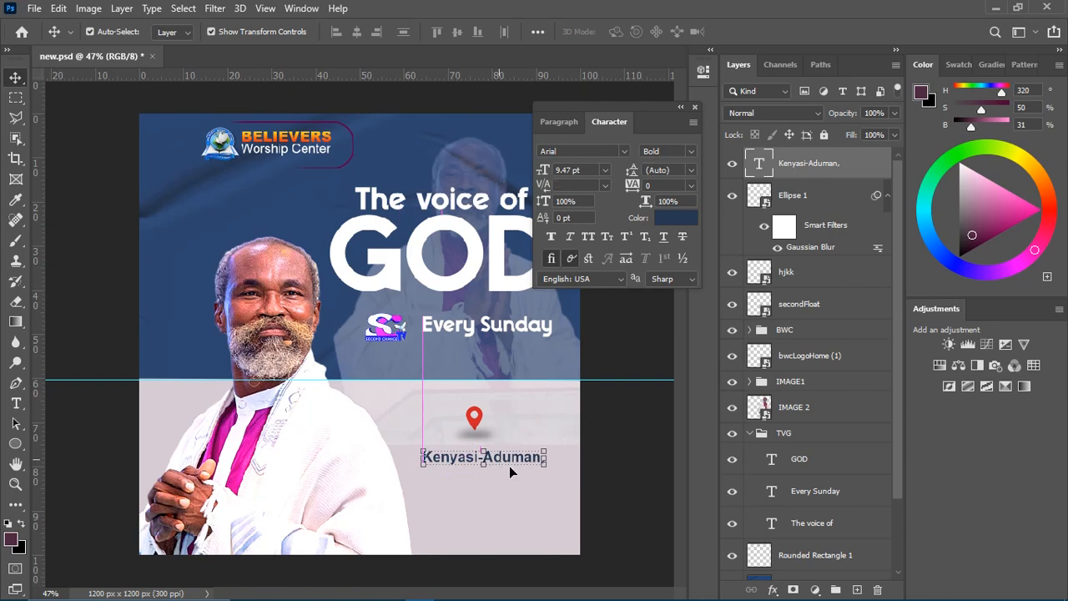
{"action": "left_click", "coordinate": [16, 402]}
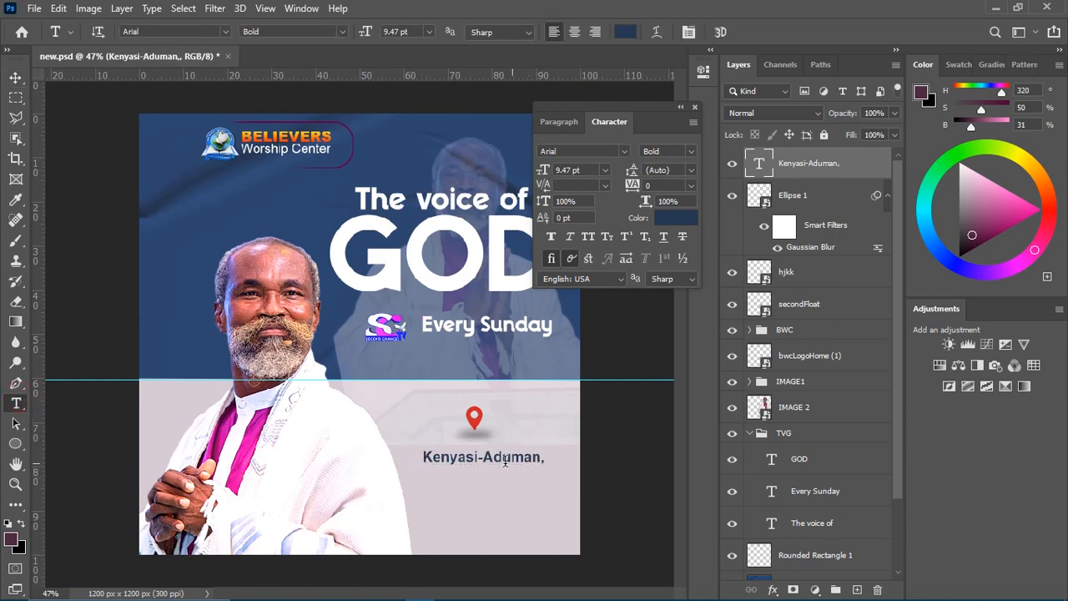
{"action": "left_click", "coordinate": [16, 77]}
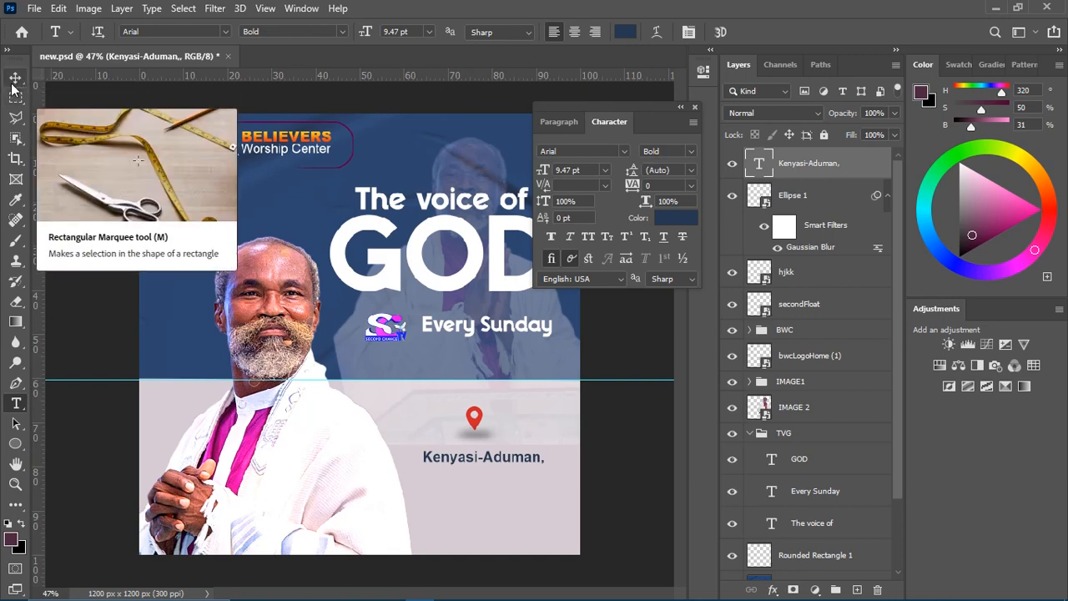
Duplicate the "Kenyasi-Aduman," text layer and place the copy directly below the original line.
{"action": "left_click", "coordinate": [515, 458]}
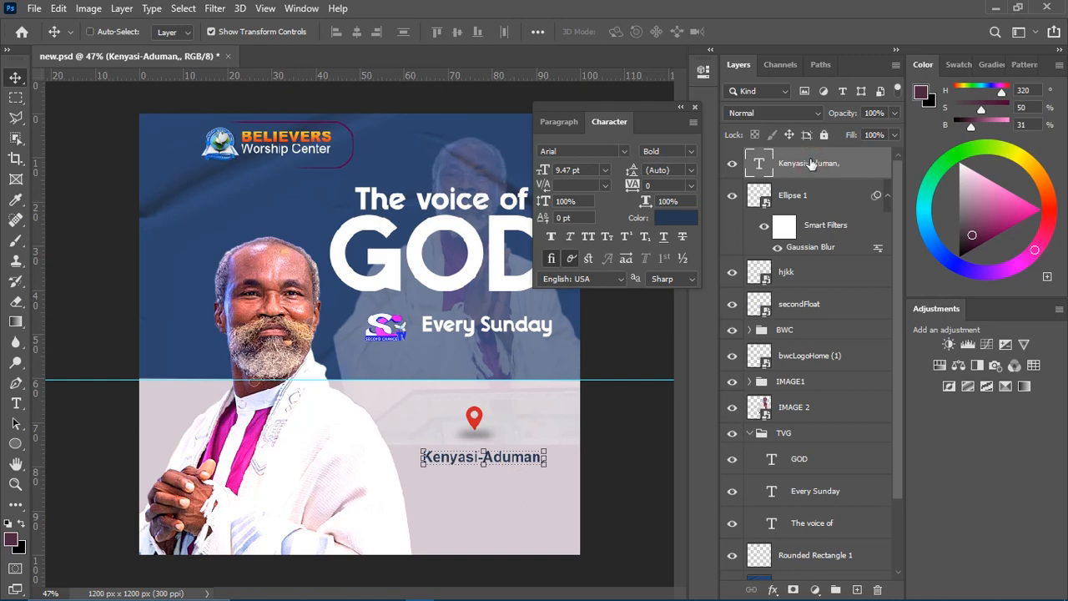
{"action": "key", "text": "ctrl+j"}
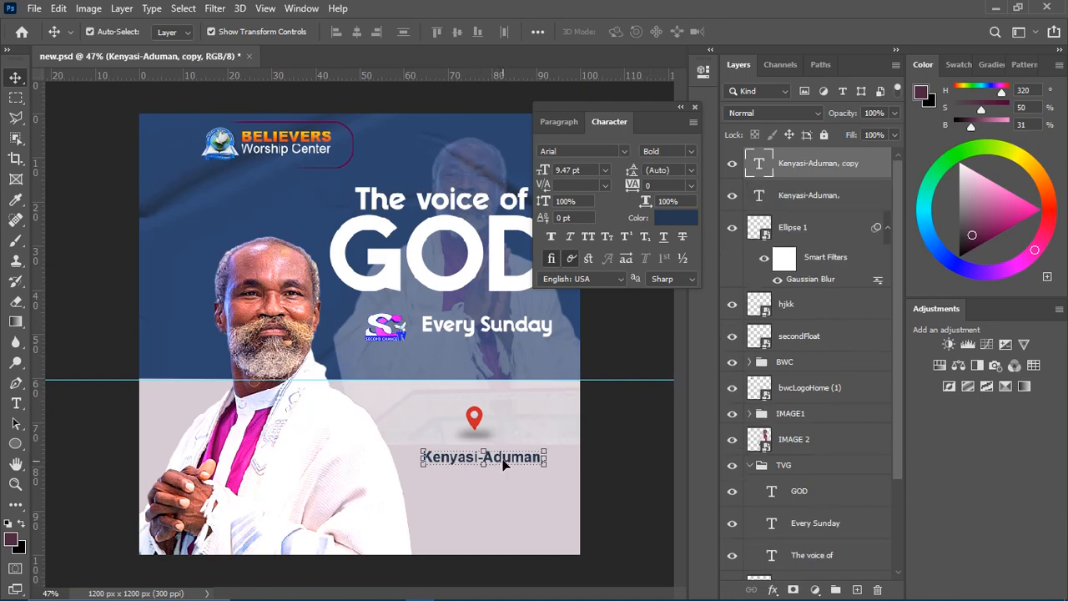
{"action": "left_click_drag", "start_coordinate": [501, 463], "coordinate": [501, 474]}
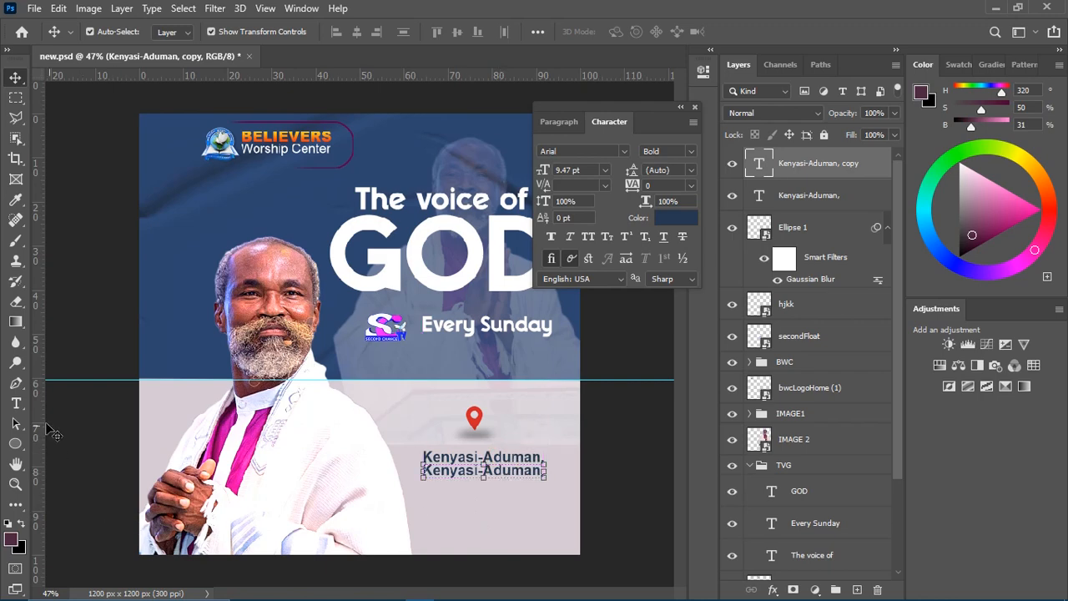
Replace the duplicated line's text with "Teacher Nkwanta, Kumasi" and commit it.
{"action": "left_click", "coordinate": [16, 403]}
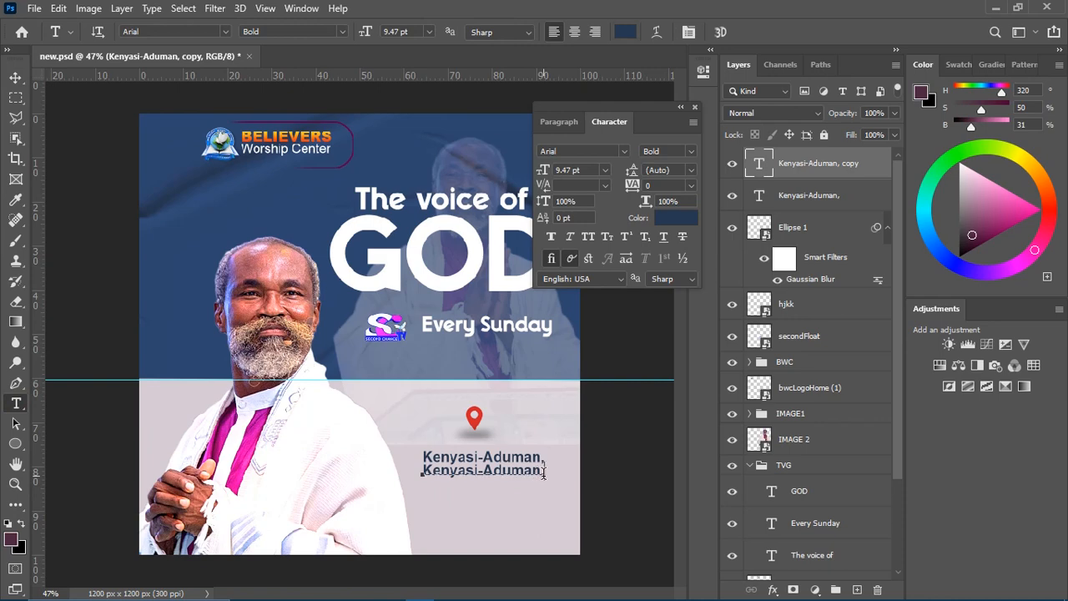
{"action": "left_click_drag", "start_coordinate": [542, 472], "coordinate": [398, 477]}
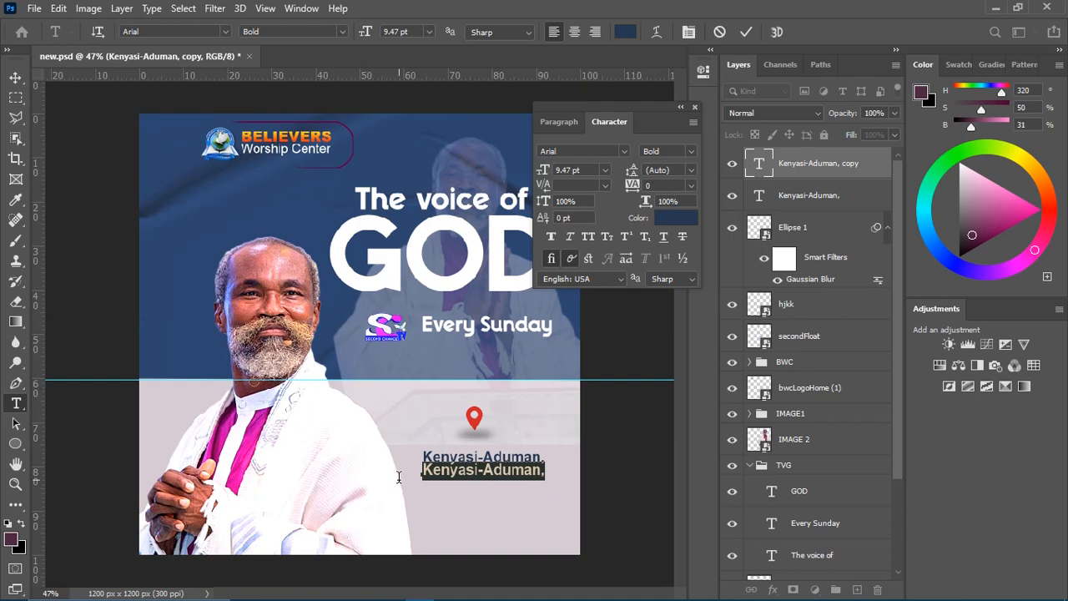
{"action": "type", "text": "Tea"}
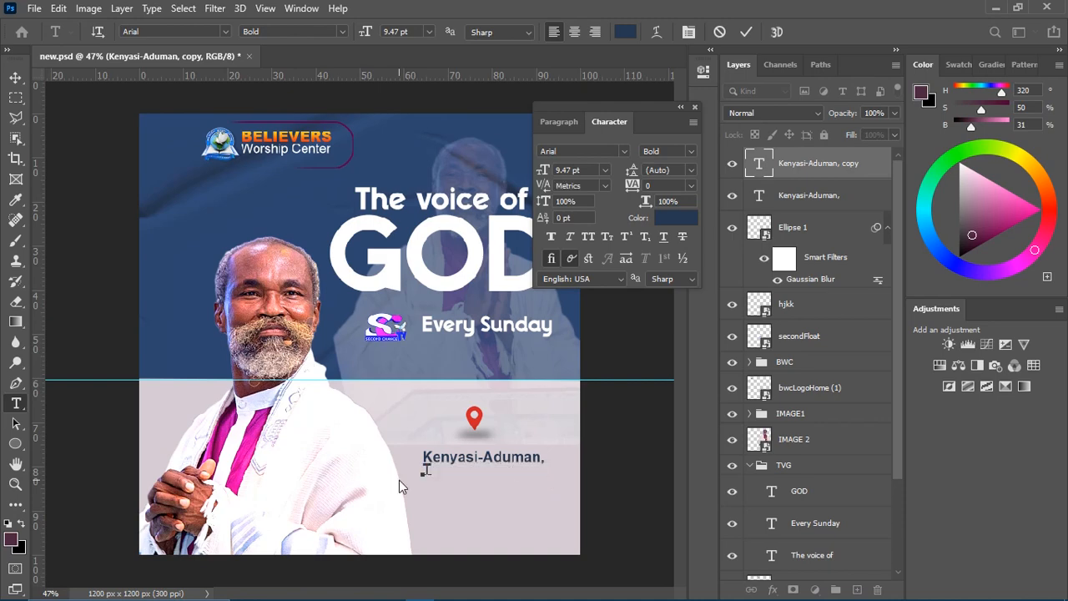
{"action": "type", "text": "cher Nkwanta, Ku"}
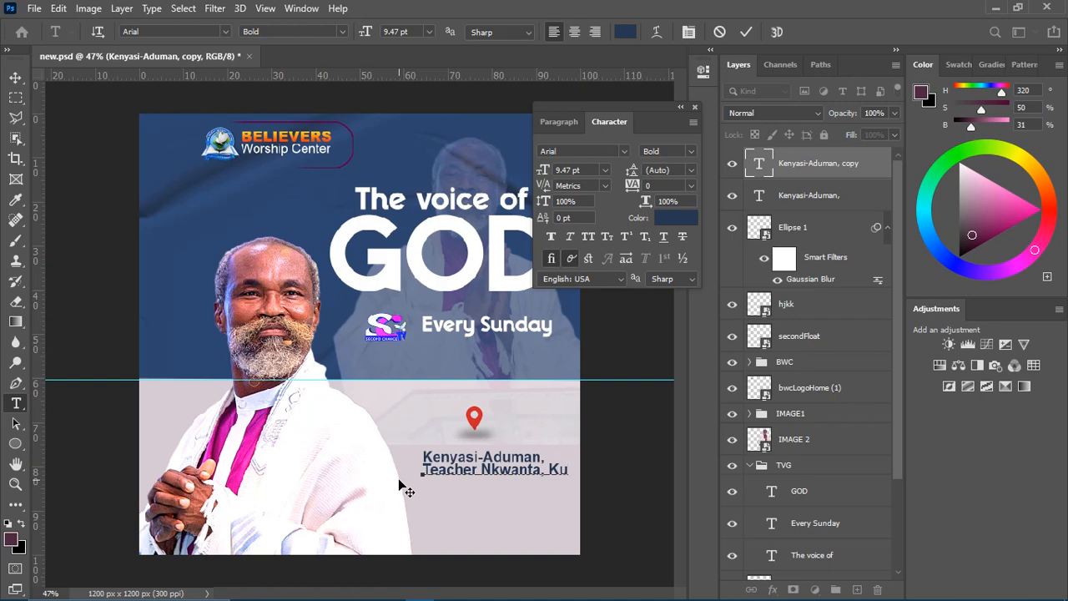
{"action": "type", "text": "m"}
{"action": "left_click", "coordinate": [745, 32]}
{"action": "left_click", "coordinate": [15, 78]}
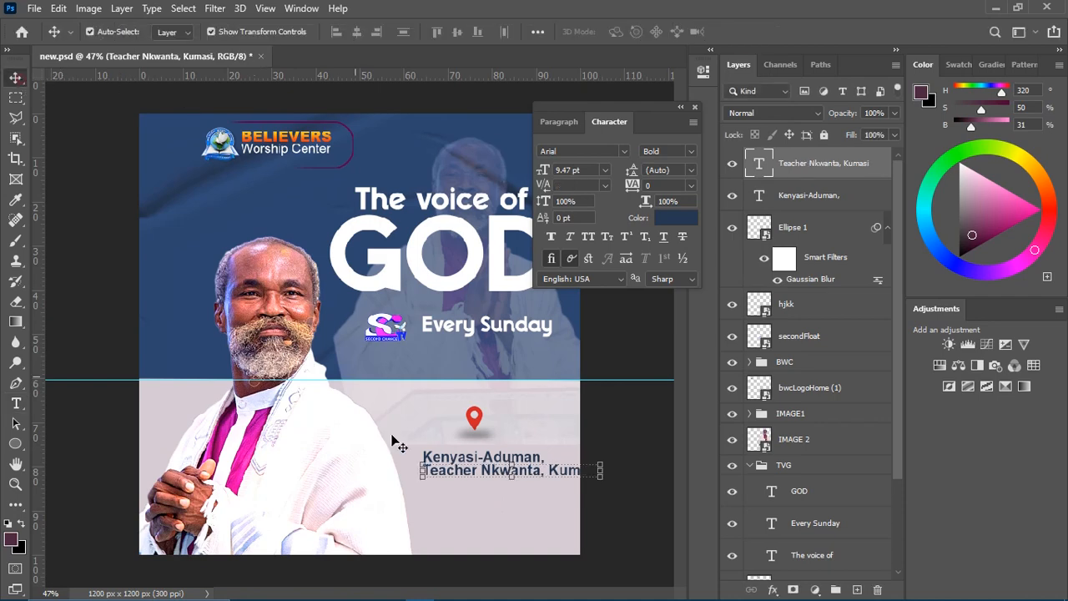
Center the "Teacher Nkwanta, Kumasi" line beneath "Kenyasi-Aduman," and nudge it up about 6 px to tighten the spacing.
{"action": "left_click_drag", "start_coordinate": [475, 467], "coordinate": [447, 479]}
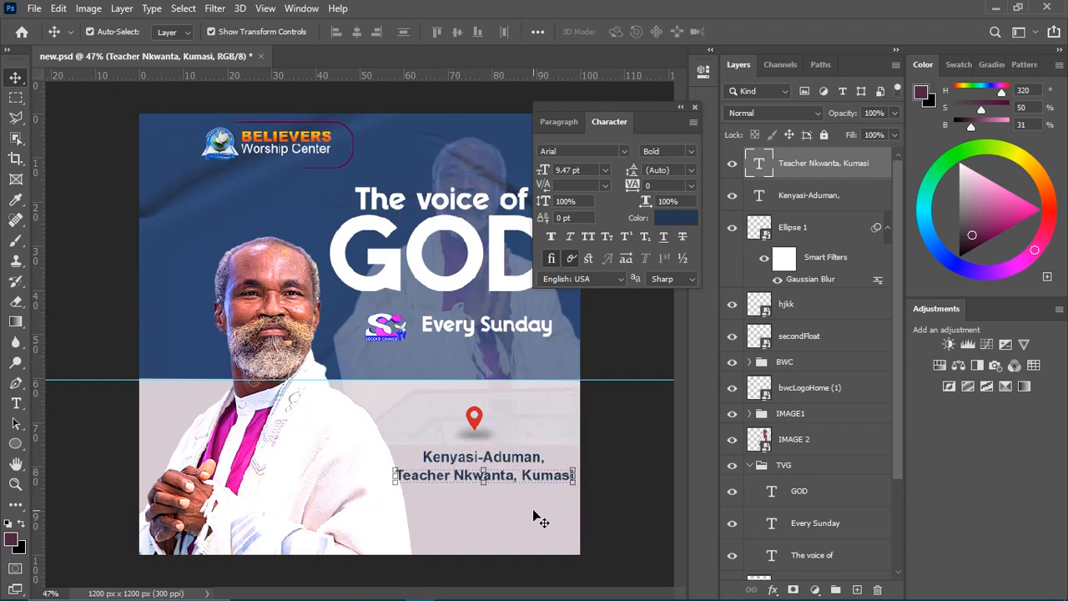
{"action": "key", "text": "Up"}
{"action": "key", "text": "Up"}
{"action": "key", "text": "Up"}
{"action": "key", "text": "Up"}
{"action": "key", "text": "Up"}
{"action": "key", "text": "Up"}
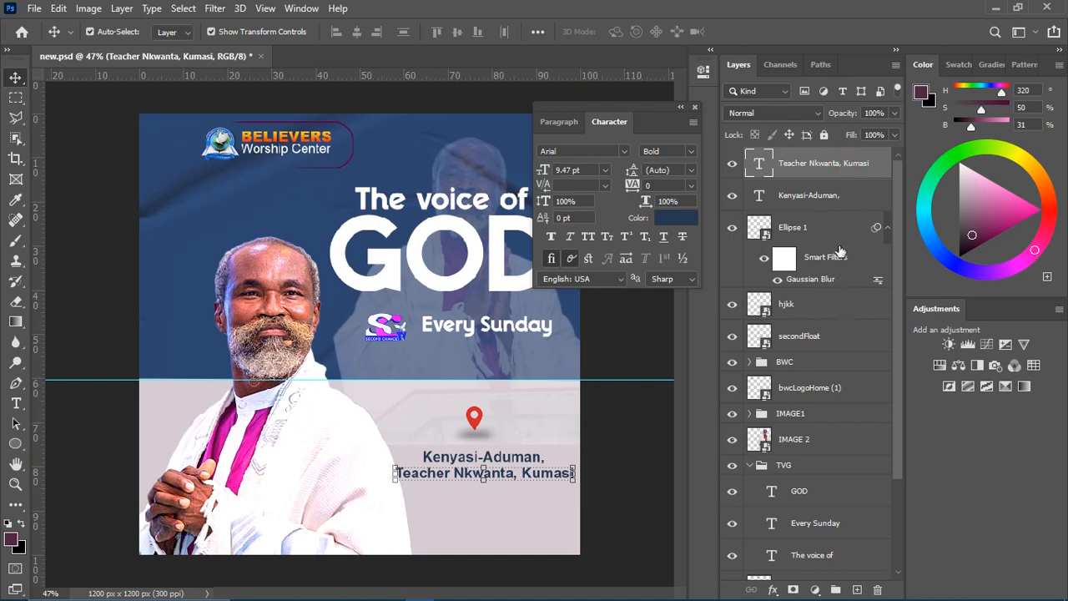
Align the horizontal centers of both location lines, nudge them up together about 25 px toward the pin, and deselect them.
{"action": "left_click", "coordinate": [839, 196], "text": "ctrl"}
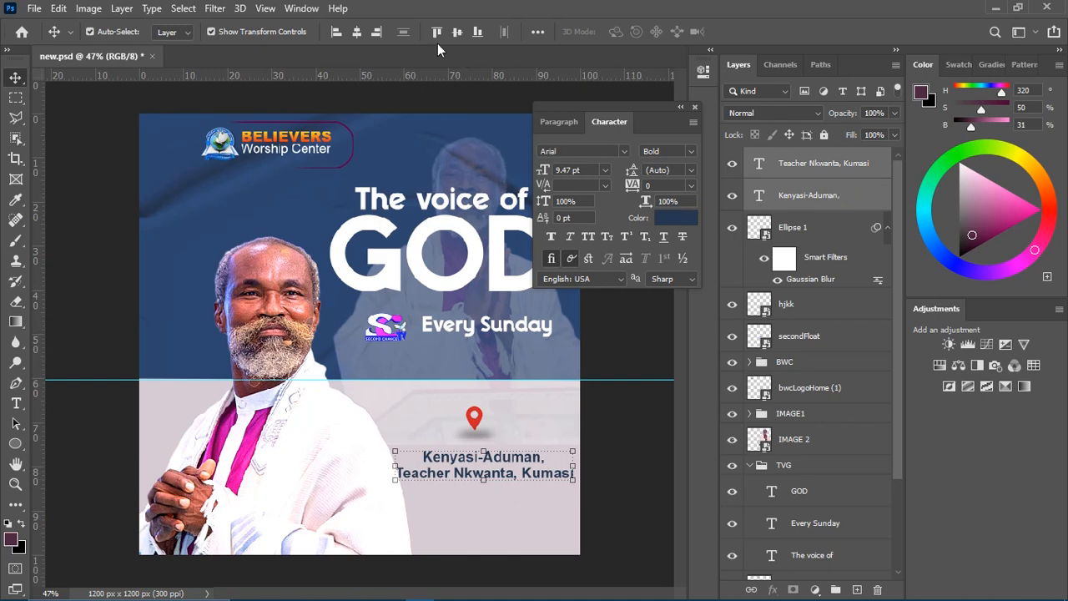
{"action": "left_click", "coordinate": [357, 32]}
{"action": "key", "text": "Up"}
{"action": "key", "text": "Up"}
{"action": "key", "text": "Up"}
{"action": "key", "text": "Up"}
{"action": "key", "text": "Up"}
{"action": "key", "text": "Up"}
{"action": "key", "text": "Up"}
{"action": "key", "text": "Up"}
{"action": "key", "text": "Up"}
{"action": "key", "text": "Up"}
{"action": "key", "text": "Up"}
{"action": "key", "text": "Up"}
{"action": "key", "text": "Up"}
{"action": "key", "text": "Up"}
{"action": "key", "text": "Up"}
{"action": "key", "text": "Up"}
{"action": "key", "text": "Up"}
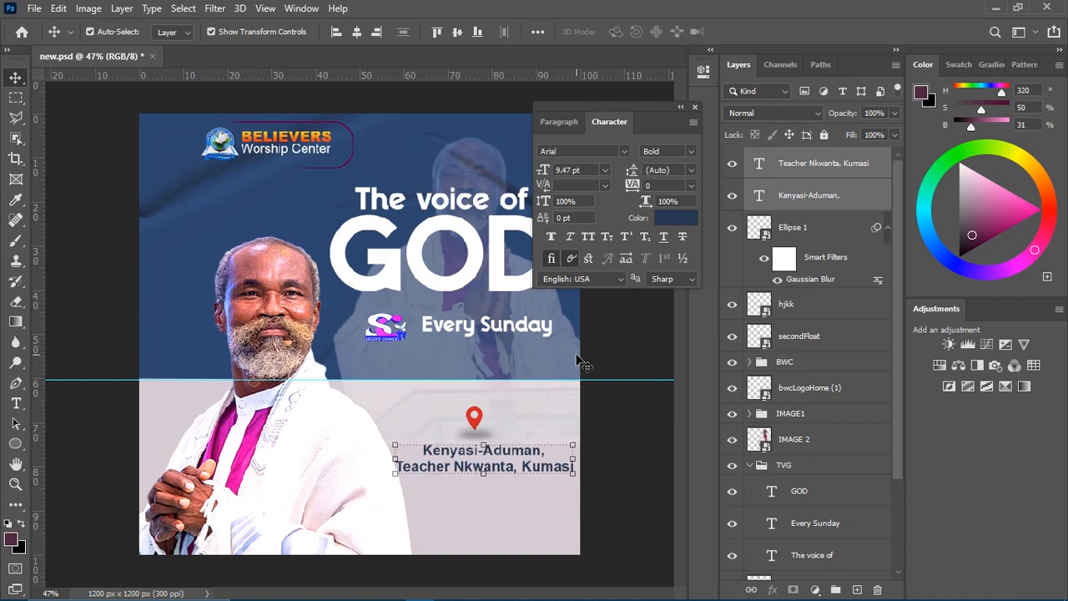
{"action": "key", "text": "Up"}
{"action": "key", "text": "Up"}
{"action": "key", "text": "Up"}
{"action": "key", "text": "Up"}
{"action": "key", "text": "Up"}
{"action": "key", "text": "Up"}
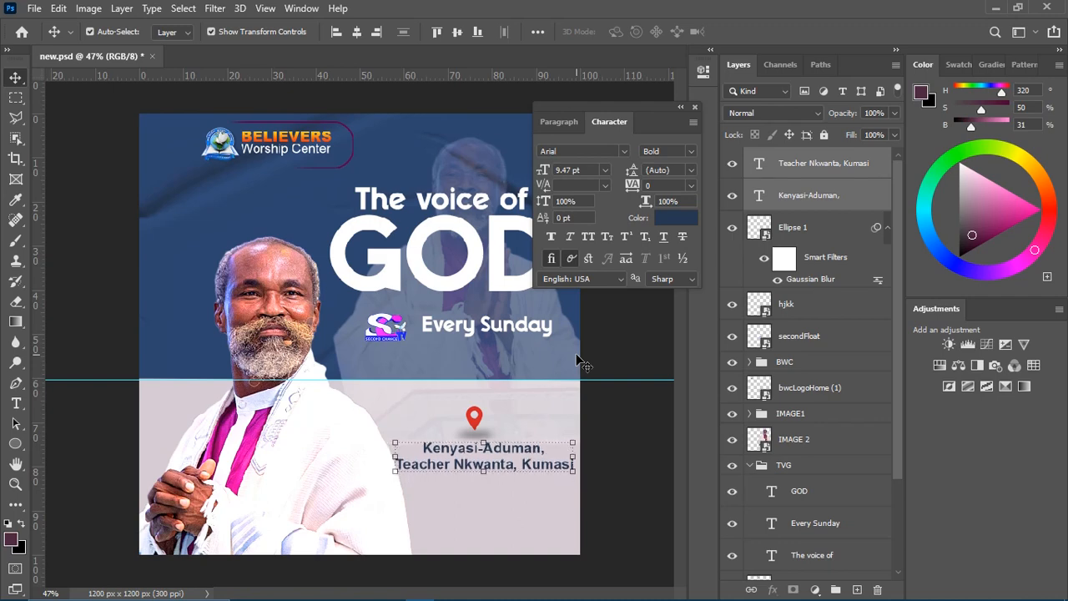
{"action": "left_click", "coordinate": [621, 468]}
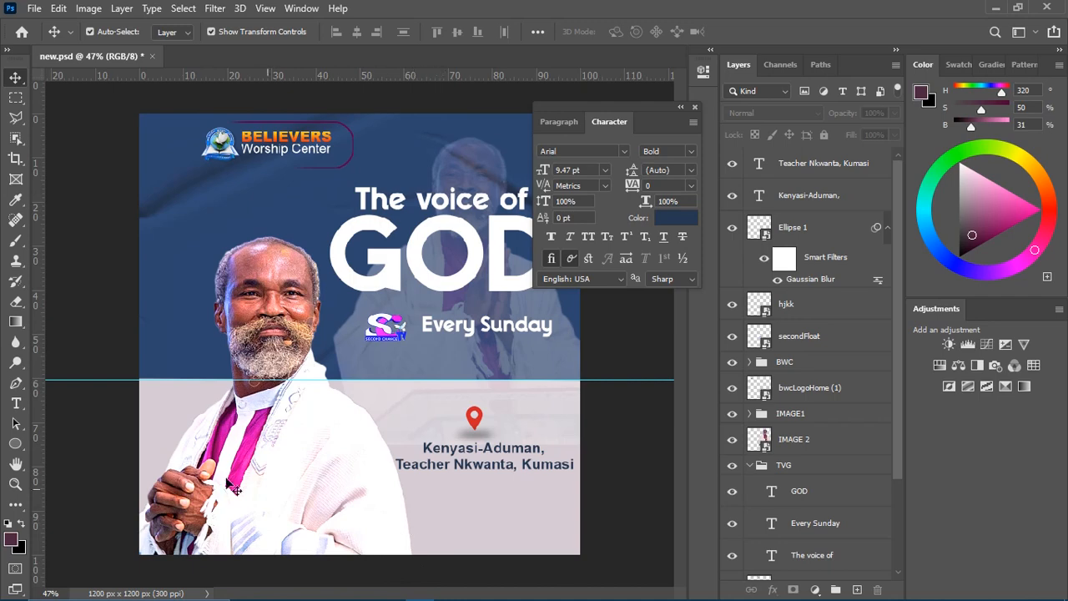
Draw a rectangle about 694 x 108 px below the location text, extending past the canvas's right edge.
{"action": "left_click", "coordinate": [15, 443]}
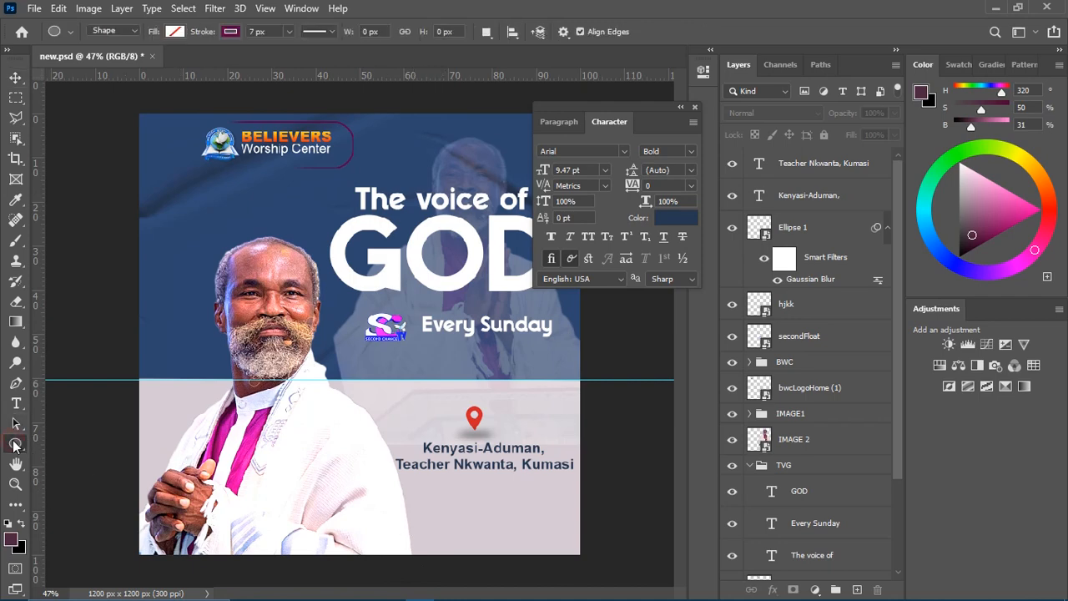
{"action": "right_click", "coordinate": [14, 444]}
{"action": "left_click", "coordinate": [94, 443]}
{"action": "left_click_drag", "start_coordinate": [355, 498], "coordinate": [610, 536]}
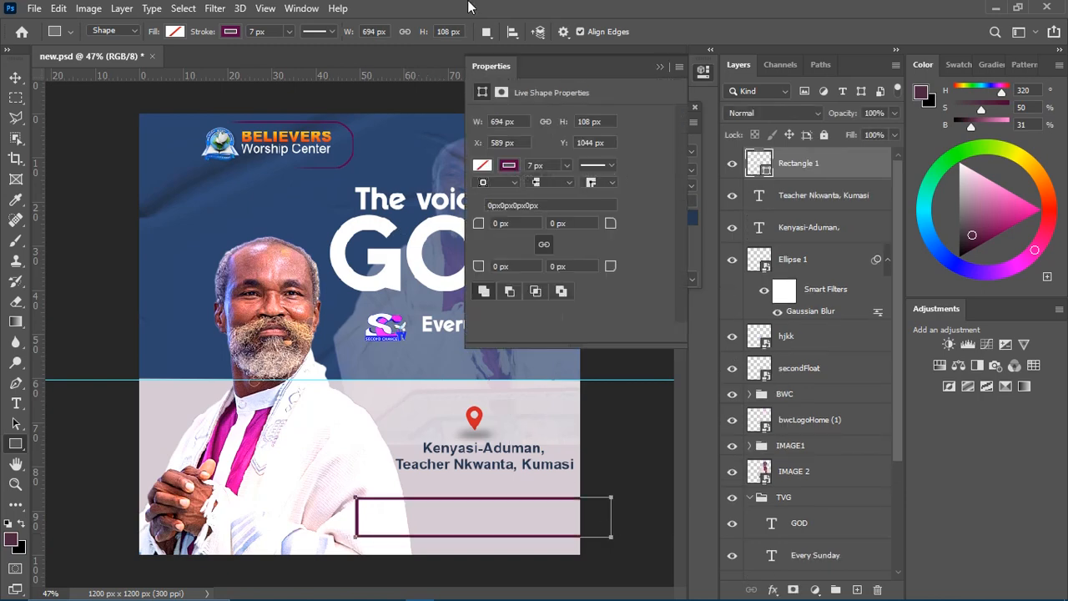
Fill the new rectangle with the dark indigo to teal linear gradient from the Blues presets.
{"action": "left_click", "coordinate": [482, 164]}
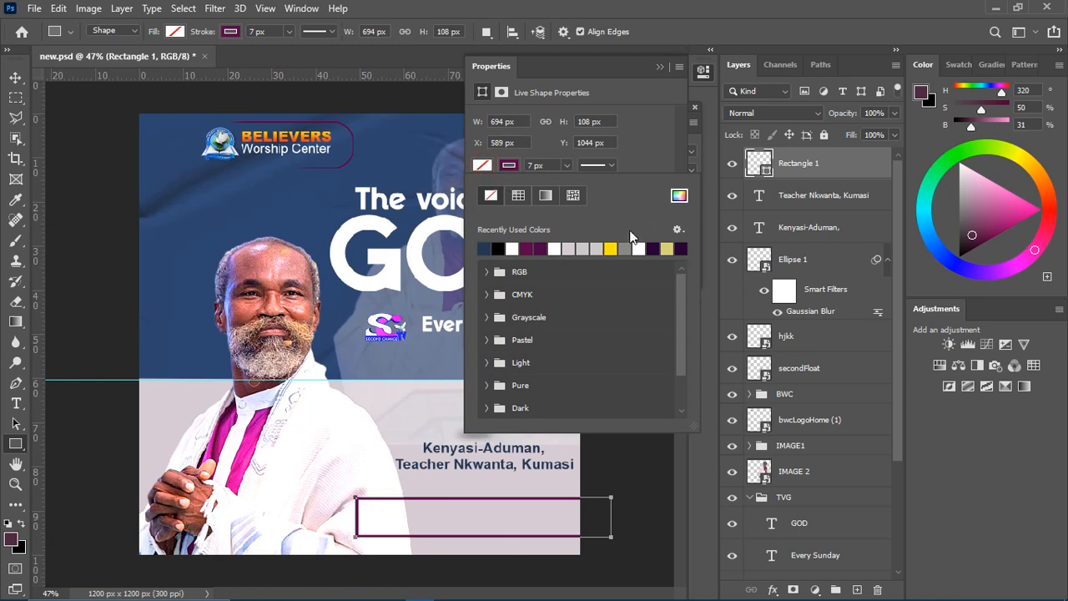
{"action": "left_click", "coordinate": [486, 166]}
{"action": "left_click", "coordinate": [486, 165]}
{"action": "left_click", "coordinate": [546, 195]}
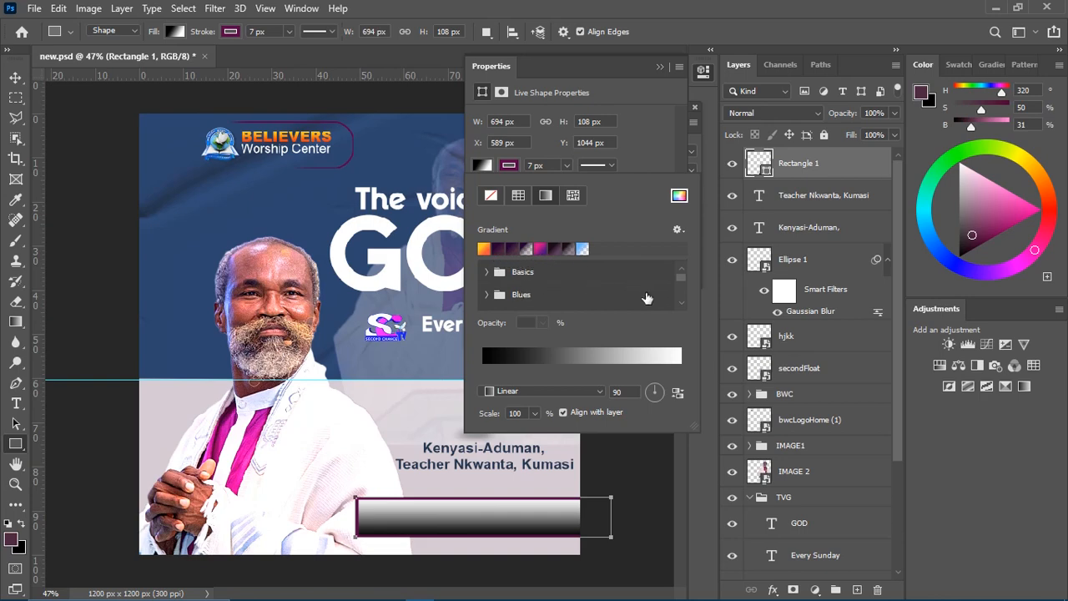
{"action": "left_click", "coordinate": [593, 294]}
{"action": "left_click", "coordinate": [483, 293]}
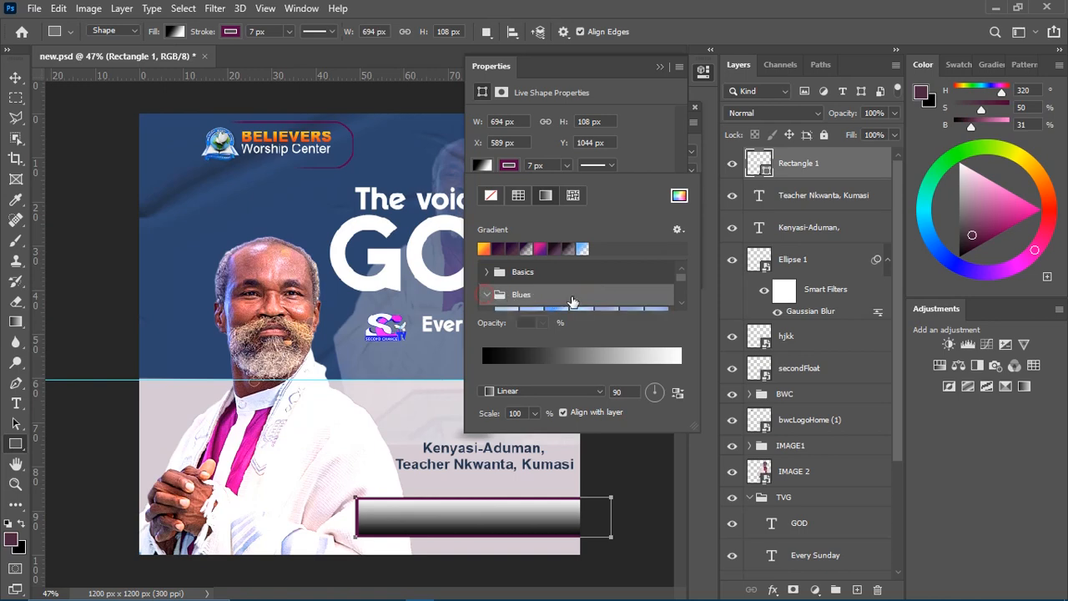
{"action": "scroll", "coordinate": [579, 300], "scroll_direction": "down", "scroll_amount": 2}
{"action": "scroll", "coordinate": [584, 298], "scroll_direction": "down", "scroll_amount": 2}
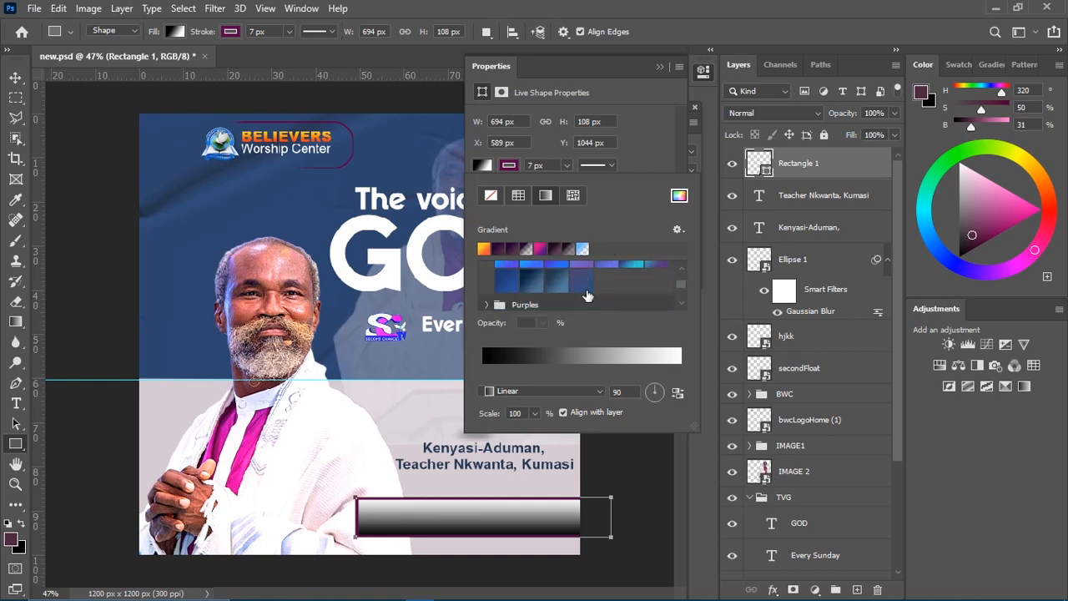
{"action": "scroll", "coordinate": [590, 288], "scroll_direction": "down", "scroll_amount": 2}
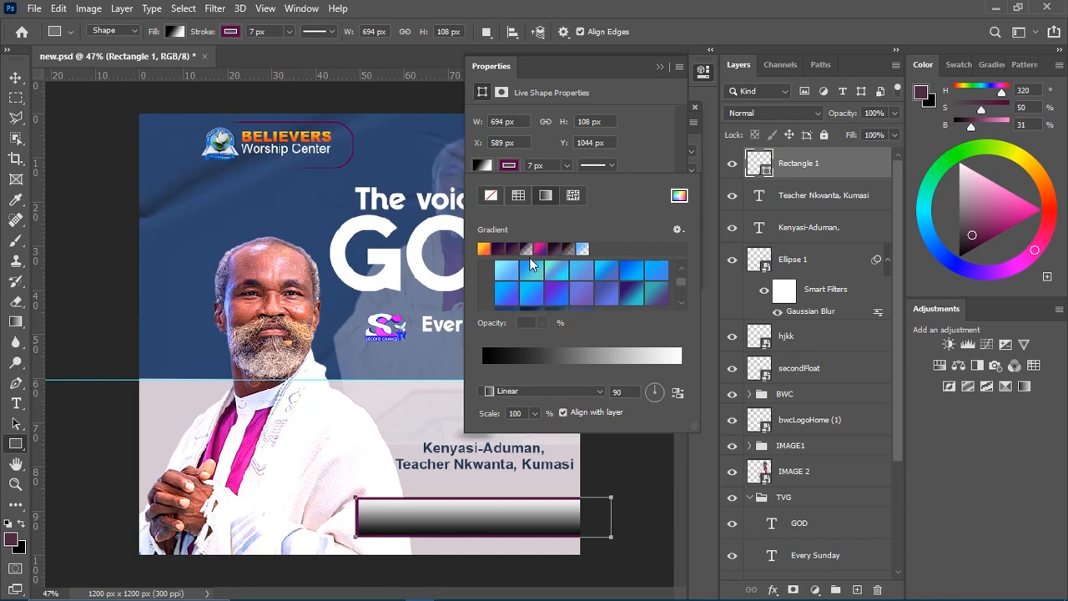
{"action": "left_click", "coordinate": [625, 294]}
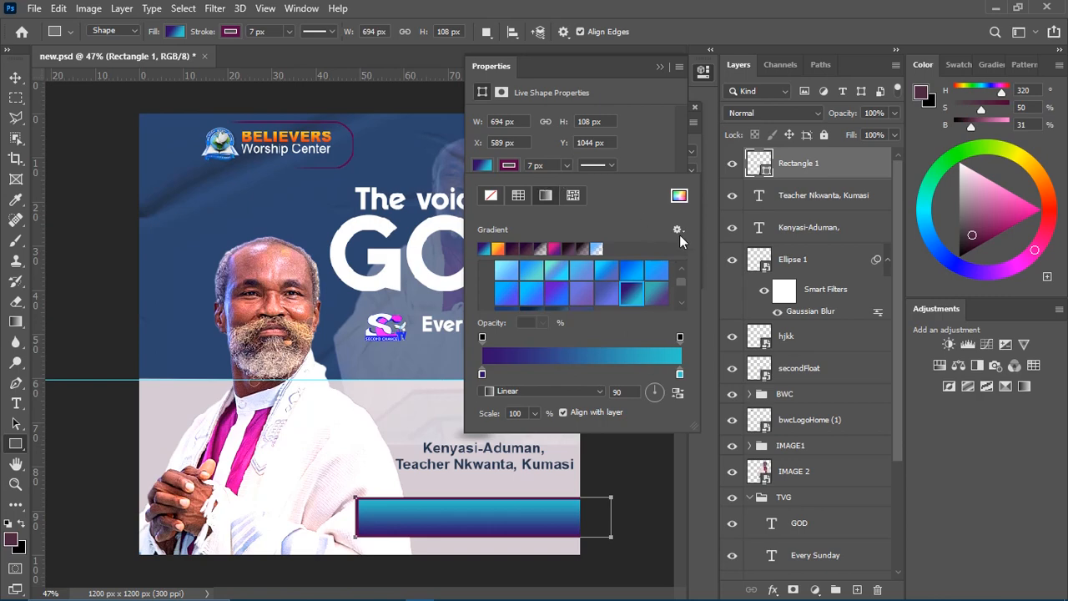
Remove the stroke from the gradient rectangle below the location text and close its shape properties.
{"action": "left_click", "coordinate": [507, 165]}
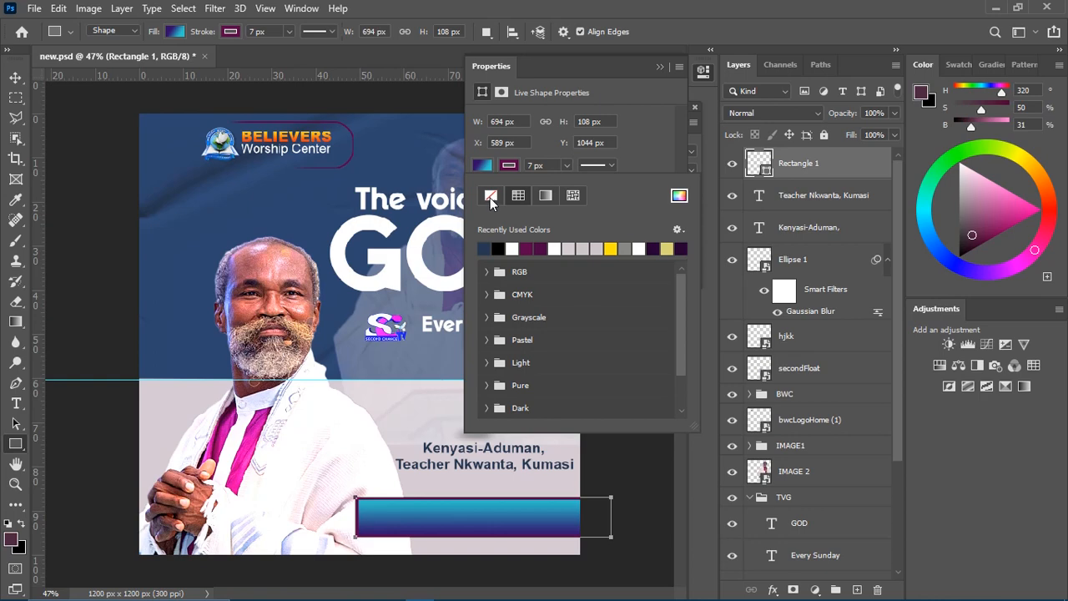
{"action": "left_click", "coordinate": [489, 196]}
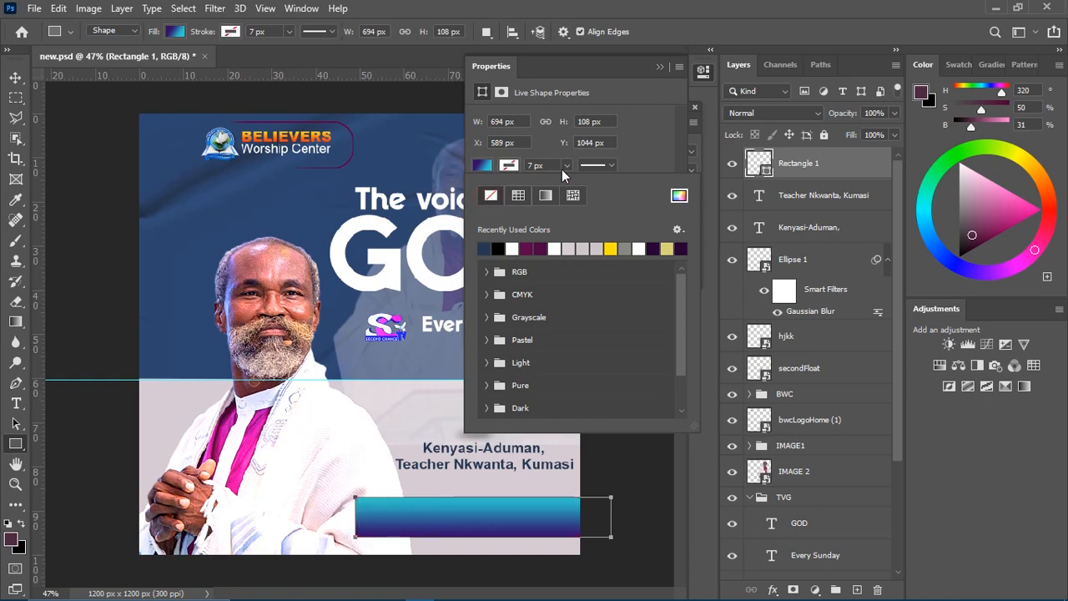
{"action": "left_click", "coordinate": [657, 68]}
{"action": "left_click", "coordinate": [657, 68]}
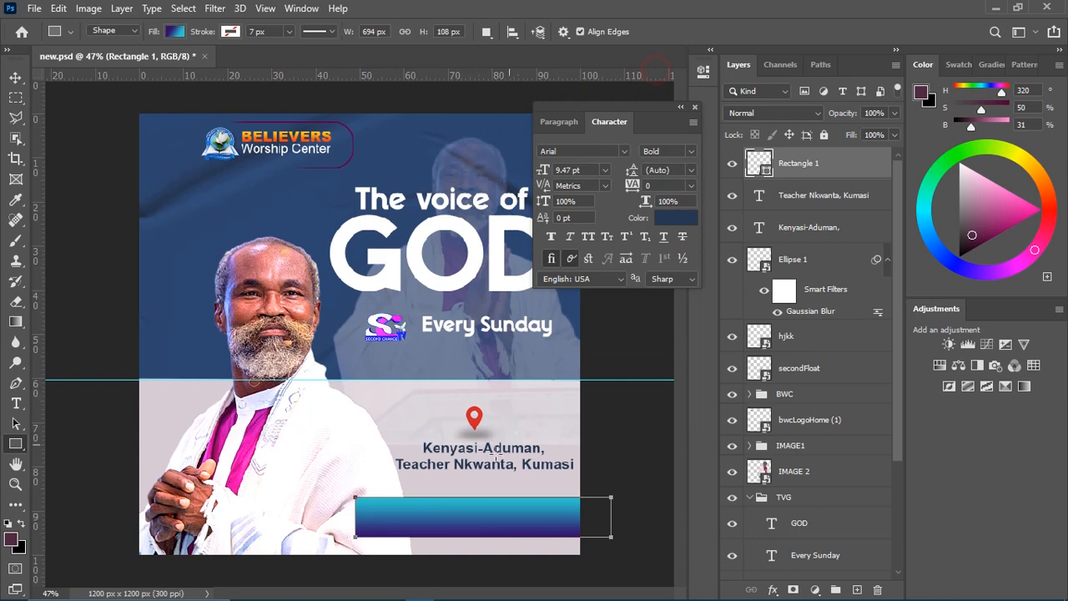
Shift the gradient bar left about 50 px, place its layer between IMAGE 2 and the TVG group, and deselect it.
{"action": "left_click", "coordinate": [15, 77]}
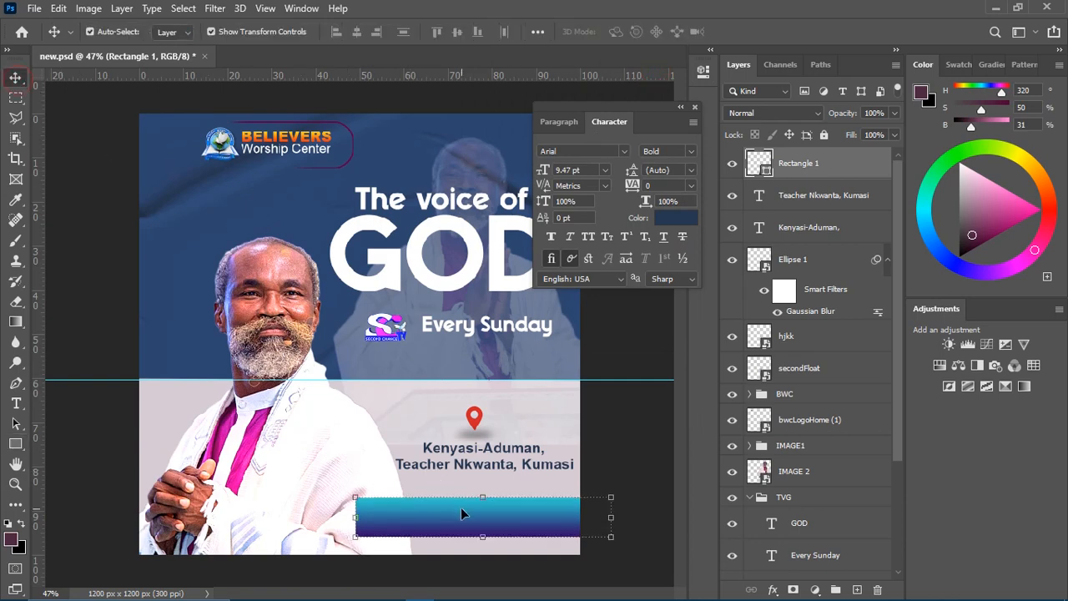
{"action": "mouse_move", "coordinate": [465, 510]}
{"action": "left_mouse_down"}
{"action": "mouse_move", "coordinate": [501, 512]}
{"action": "mouse_move", "coordinate": [493, 538]}
{"action": "mouse_move", "coordinate": [493, 526]}
{"action": "mouse_move", "coordinate": [470, 526]}
{"action": "left_mouse_up"}
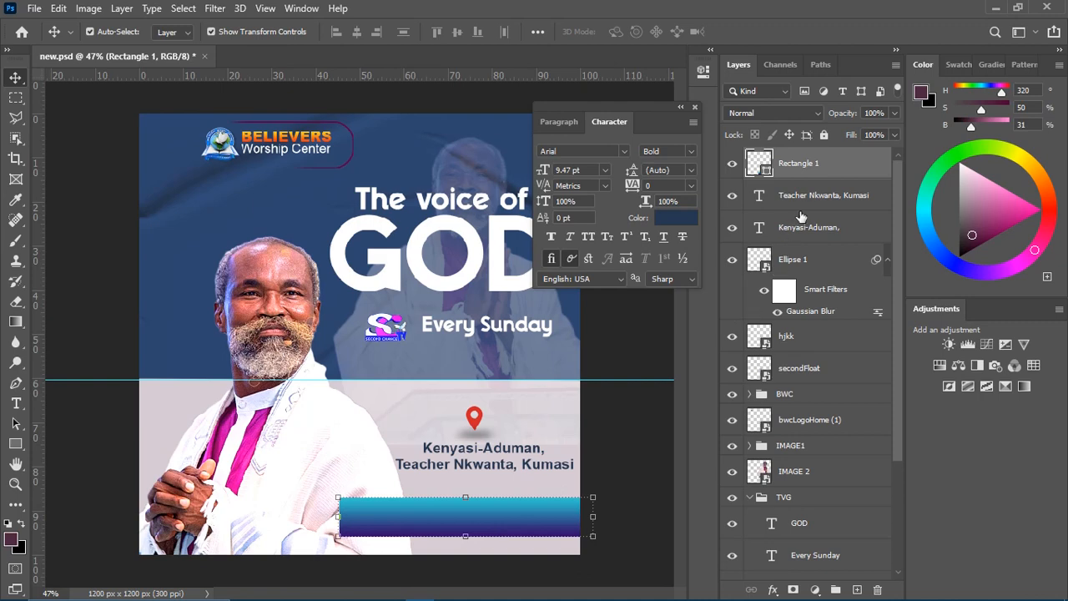
{"action": "left_click_drag", "start_coordinate": [838, 174], "coordinate": [843, 489]}
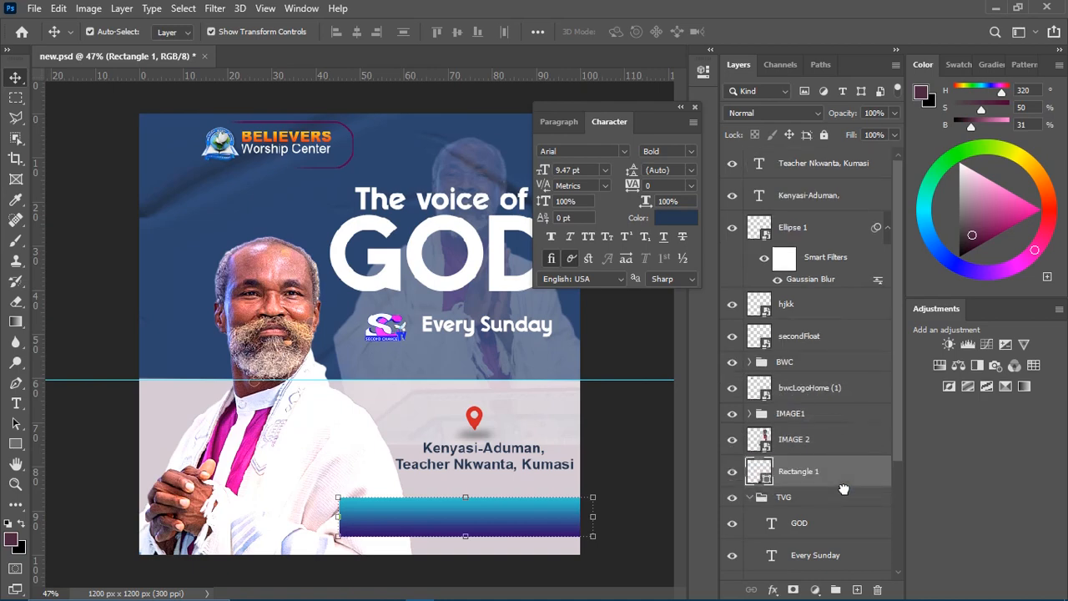
{"action": "left_click", "coordinate": [643, 481]}
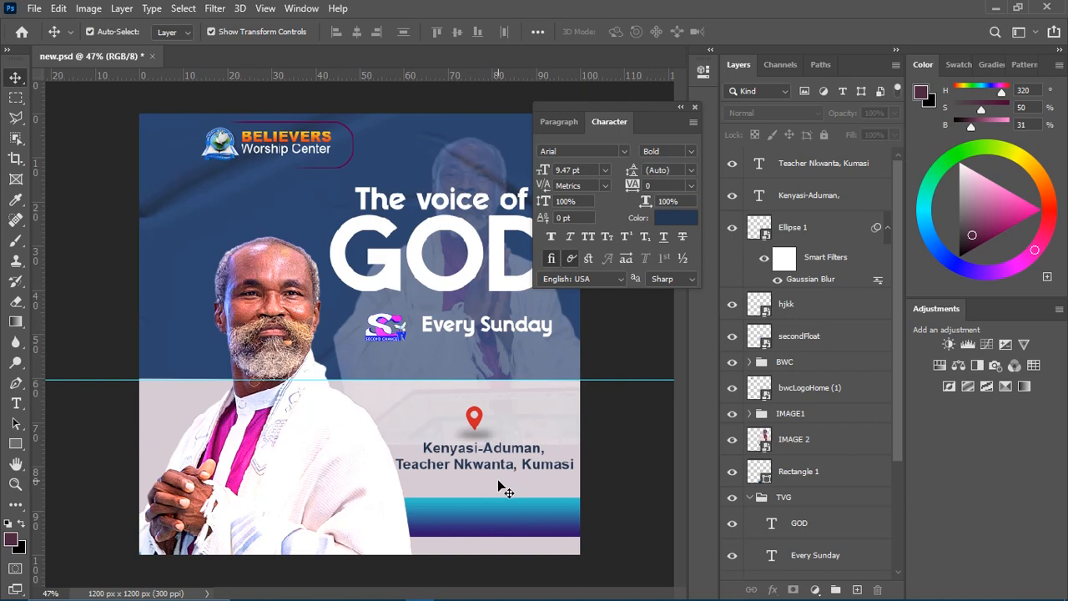
Duplicate the "Every Sunday" text layer within the TVG group and select the copy.
{"action": "left_click", "coordinate": [452, 197]}
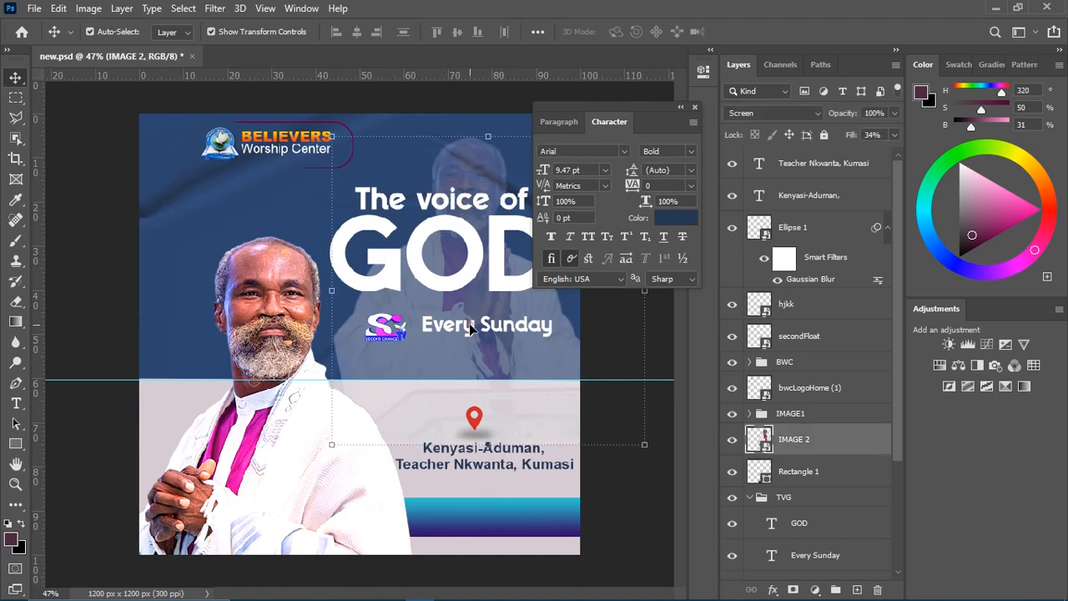
{"action": "left_click", "coordinate": [813, 555]}
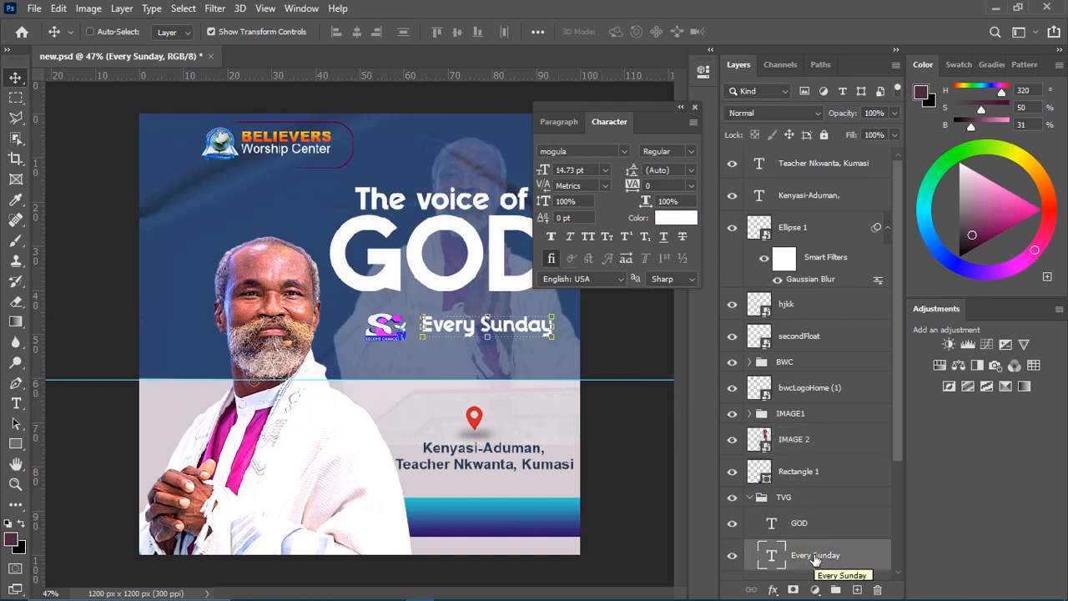
{"action": "key", "text": "ctrl+j"}
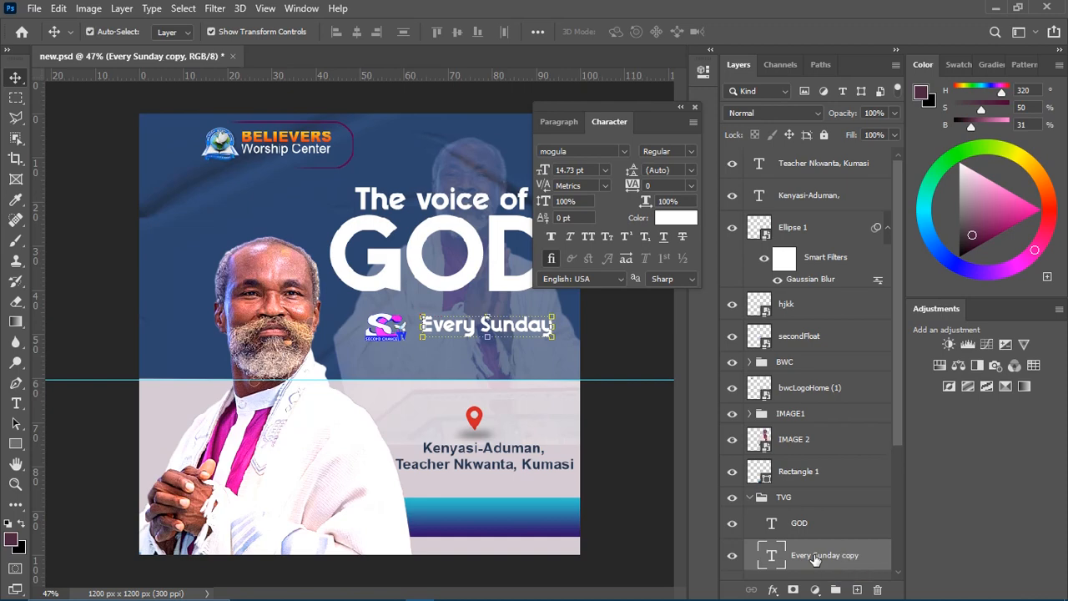
{"action": "scroll", "coordinate": [815, 559], "scroll_direction": "down", "scroll_amount": 3}
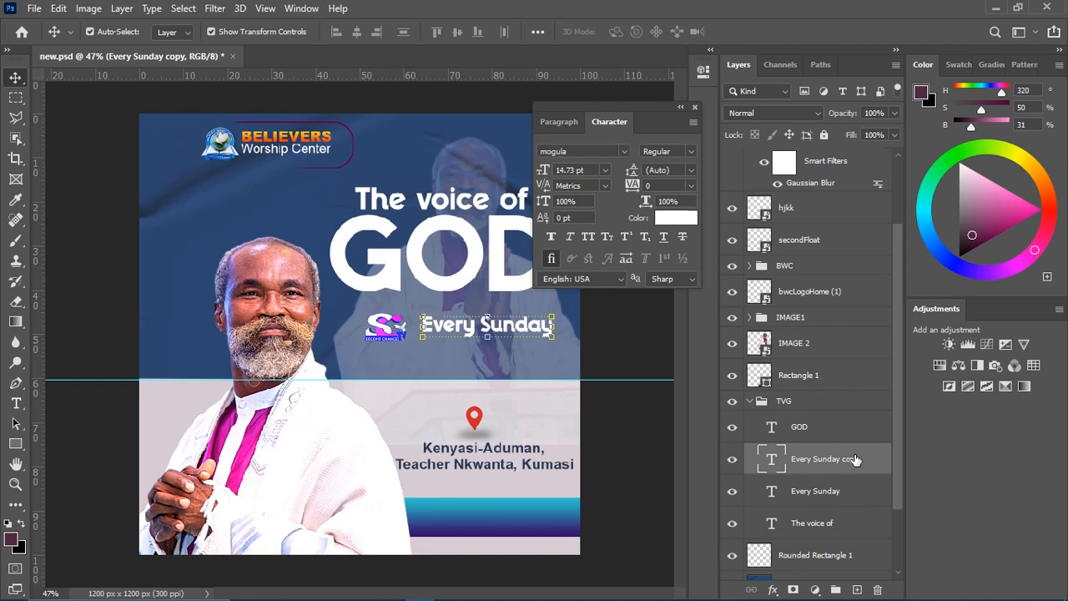
{"action": "left_click", "coordinate": [523, 324]}
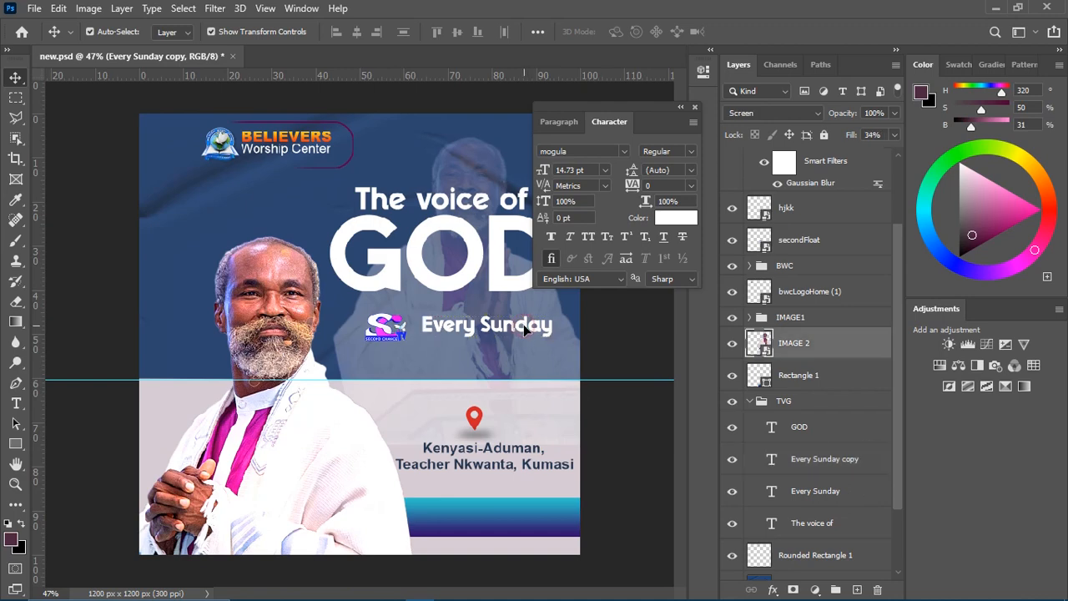
{"action": "left_click", "coordinate": [830, 492]}
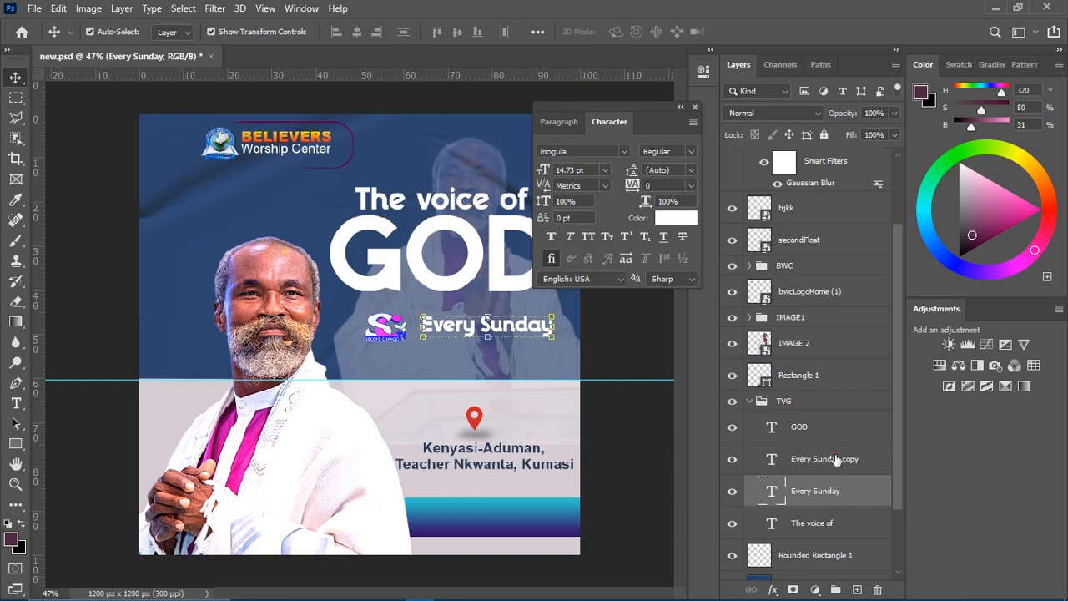
{"action": "left_click", "coordinate": [836, 460]}
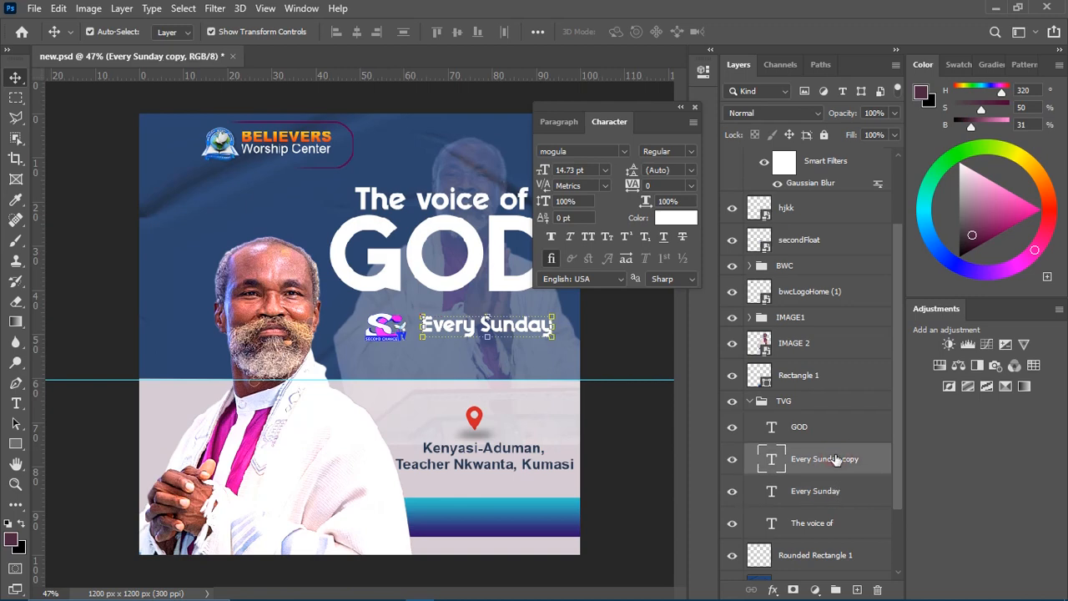
Nudge the copied "Every Sunday" text straight down about 510 px onto the gradient bar.
{"action": "key", "text": "shift+Down"}
{"action": "key", "text": "shift+Down"}
{"action": "key", "text": "shift+Down"}
{"action": "key", "text": "shift+Down"}
{"action": "key", "text": "shift+Down"}
{"action": "key", "text": "shift+Down"}
{"action": "key", "text": "shift+Down"}
{"action": "key", "text": "shift+Down"}
{"action": "key", "text": "shift+Down"}
{"action": "key", "text": "shift+Down"}
{"action": "key", "text": "shift+Down"}
{"action": "key", "text": "shift+Down"}
{"action": "key", "text": "shift+Down"}
{"action": "key", "text": "shift+Down"}
{"action": "key", "text": "shift+Down"}
{"action": "key", "text": "shift+Down"}
{"action": "key", "text": "shift+Down"}
{"action": "key", "text": "shift+Down"}
{"action": "key", "text": "shift+Down"}
{"action": "key", "text": "shift+Down"}
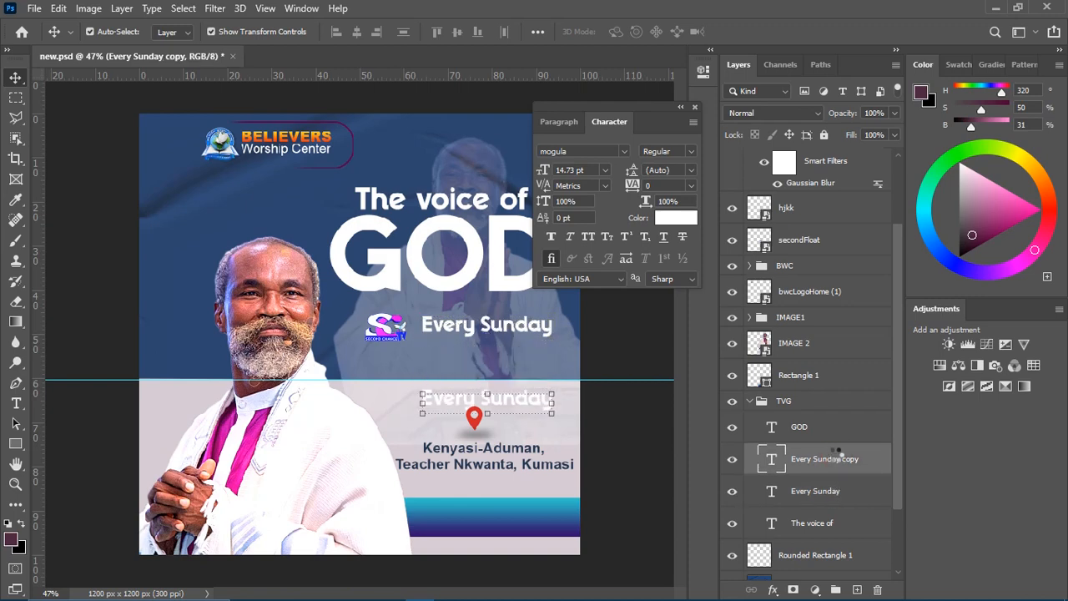
{"action": "key", "text": "shift+Down"}
{"action": "key", "text": "shift+Down"}
{"action": "key", "text": "shift+Down"}
{"action": "key", "text": "shift+Down"}
{"action": "key", "text": "shift+Down"}
{"action": "key", "text": "shift+Down"}
{"action": "key", "text": "shift+Down"}
{"action": "key", "text": "shift+Down"}
{"action": "key", "text": "shift+Down"}
{"action": "key", "text": "shift+Down"}
{"action": "key", "text": "shift+Down"}
{"action": "key", "text": "shift+Down"}
{"action": "key", "text": "shift+Down"}
{"action": "key", "text": "shift+Down"}
{"action": "key", "text": "shift+Down"}
{"action": "key", "text": "shift+Down"}
{"action": "key", "text": "shift+Down"}
{"action": "key", "text": "shift+Down"}
{"action": "key", "text": "shift+Down"}
{"action": "key", "text": "shift+Down"}
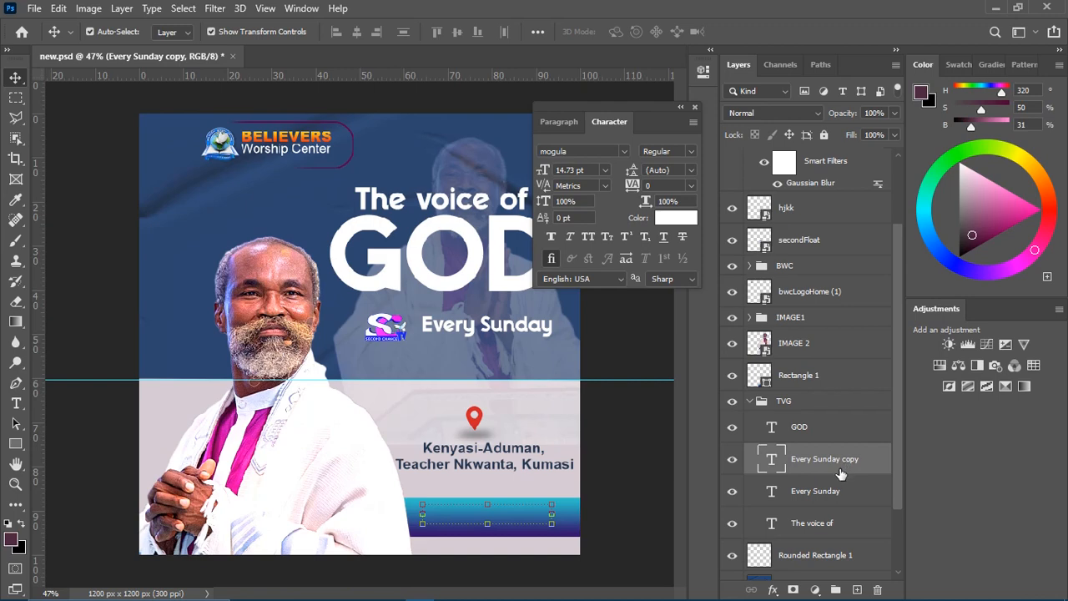
Move the copied "Every Sunday" layer out of the TVG group to directly above Rectangle 1.
{"action": "left_click", "coordinate": [840, 458]}
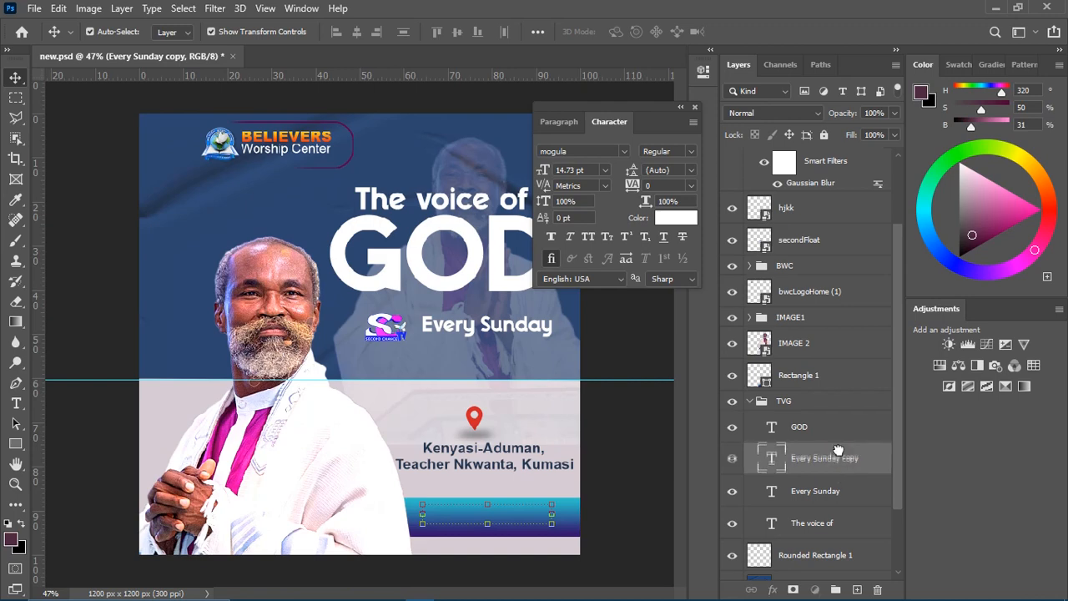
{"action": "double_click", "coordinate": [840, 458]}
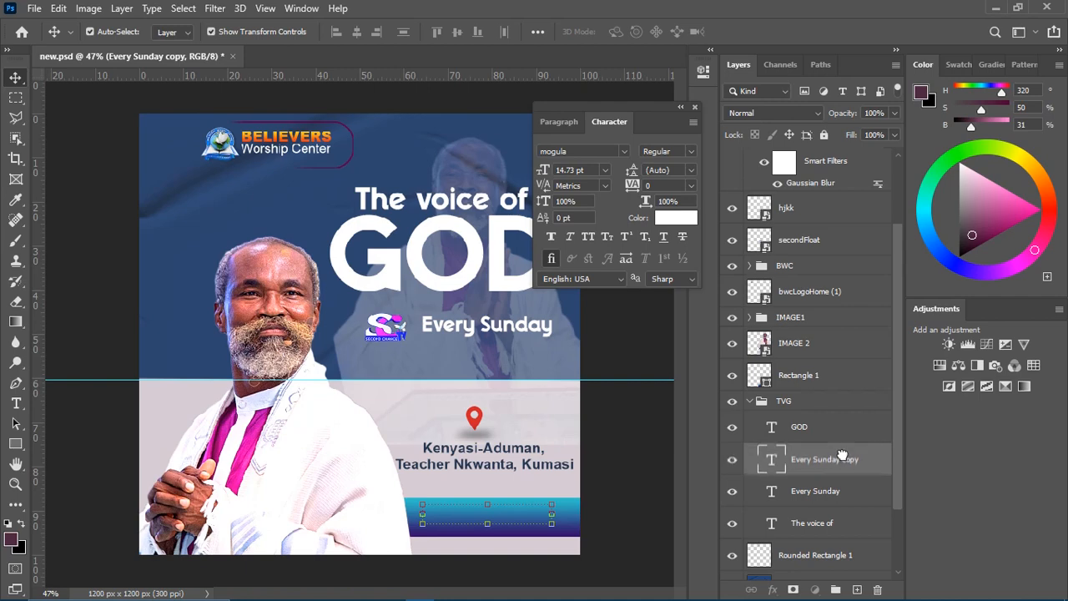
{"action": "left_click_drag", "start_coordinate": [841, 457], "coordinate": [842, 362]}
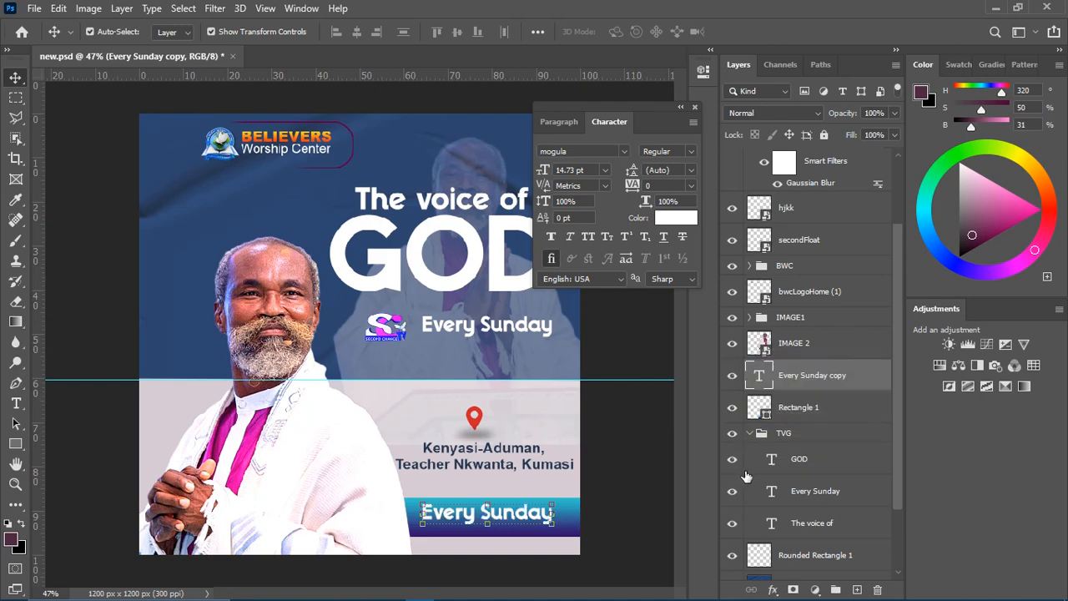
{"action": "left_click", "coordinate": [641, 505]}
{"action": "left_click", "coordinate": [534, 513]}
Replace the copied text on the gradient bar with "For any info:".
{"action": "left_click", "coordinate": [11, 406]}
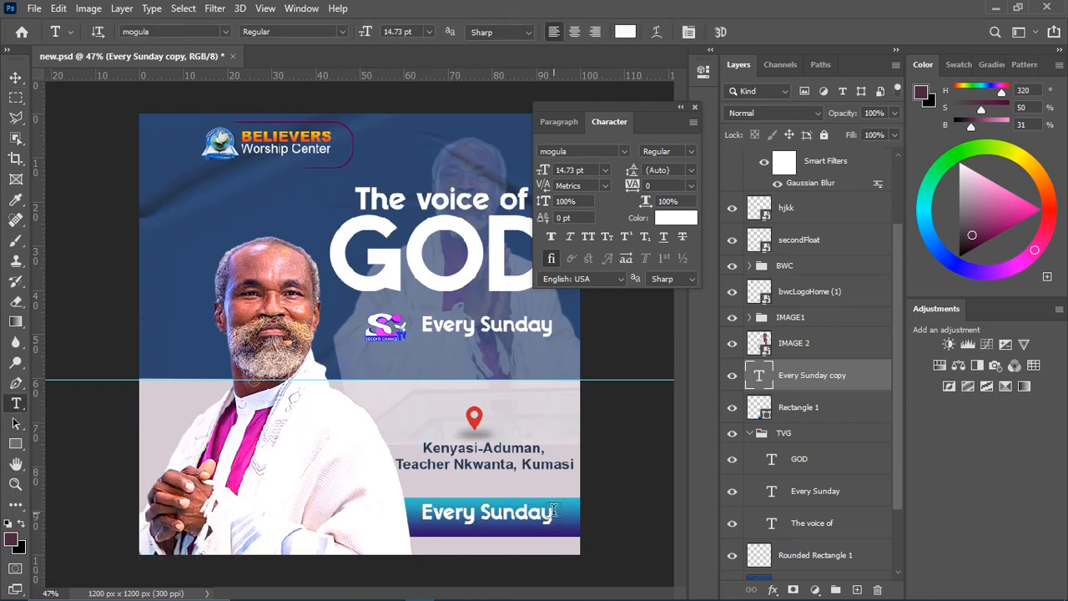
{"action": "left_click", "coordinate": [553, 510]}
{"action": "left_click_drag", "start_coordinate": [552, 509], "coordinate": [399, 508]}
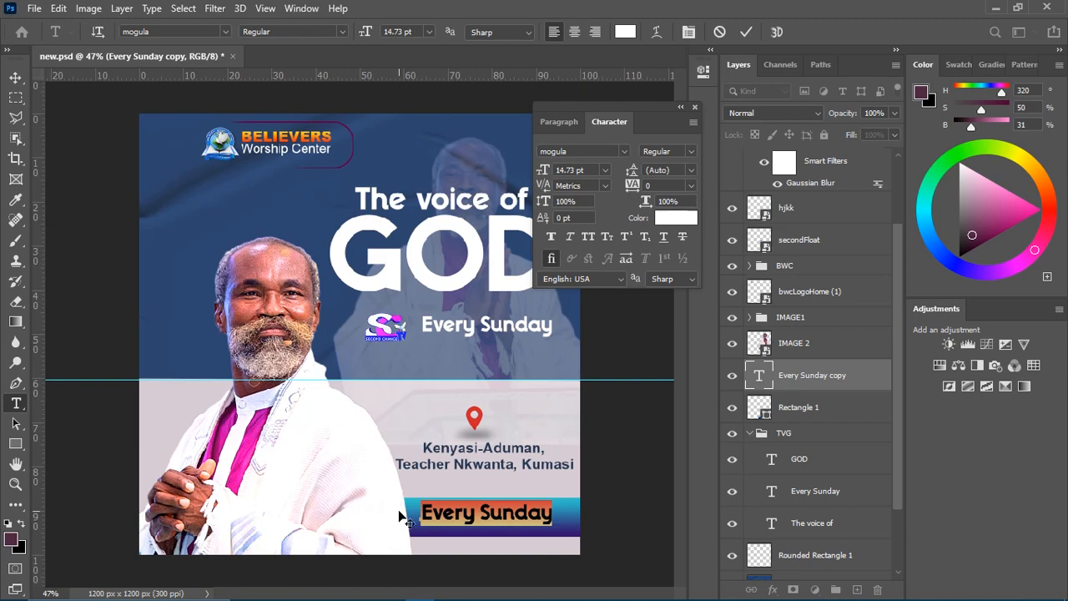
{"action": "type", "text": "For any"}
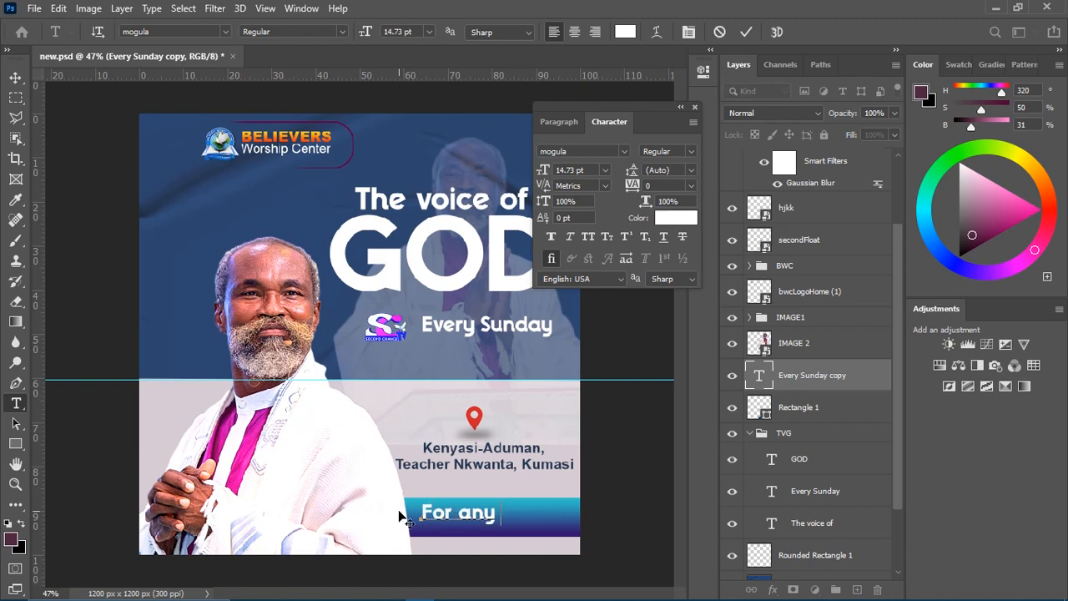
{"action": "type", "text": " info:"}
Scale the "For any info:" text proportionally to 53.12%, placing it near the gradient bar's upper edge.
{"action": "left_click", "coordinate": [15, 78]}
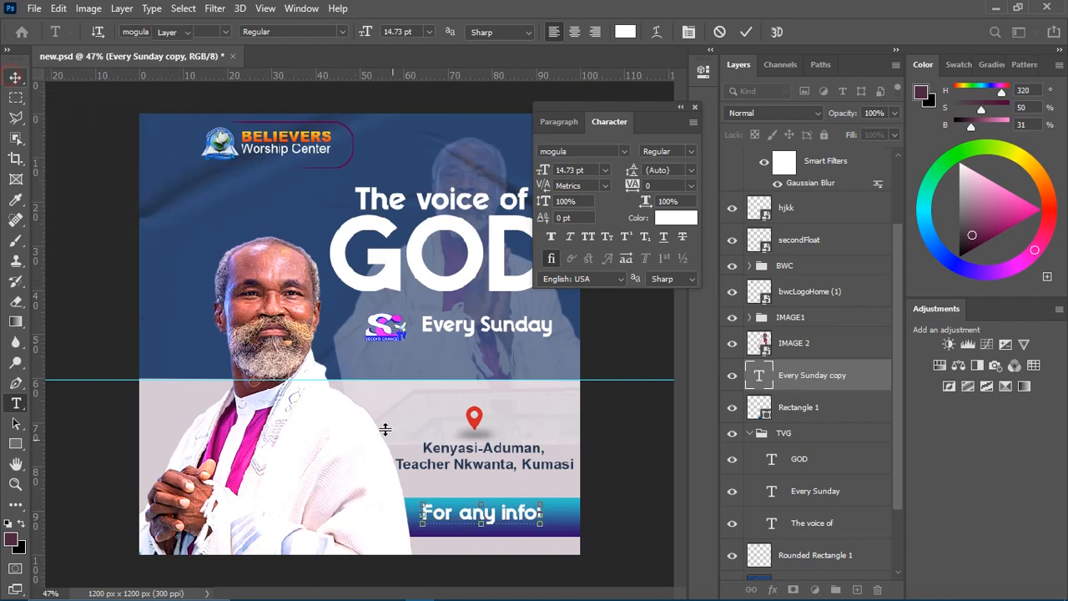
{"action": "left_click_drag", "start_coordinate": [542, 523], "coordinate": [505, 511]}
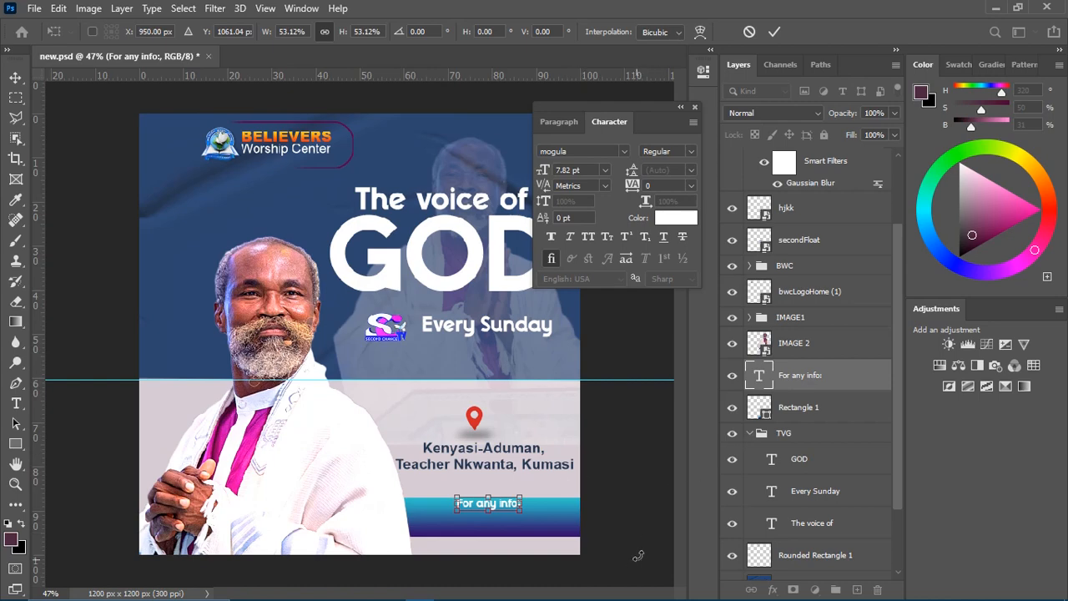
{"action": "scroll", "coordinate": [578, 446], "scroll_direction": "up", "scroll_amount": 5}
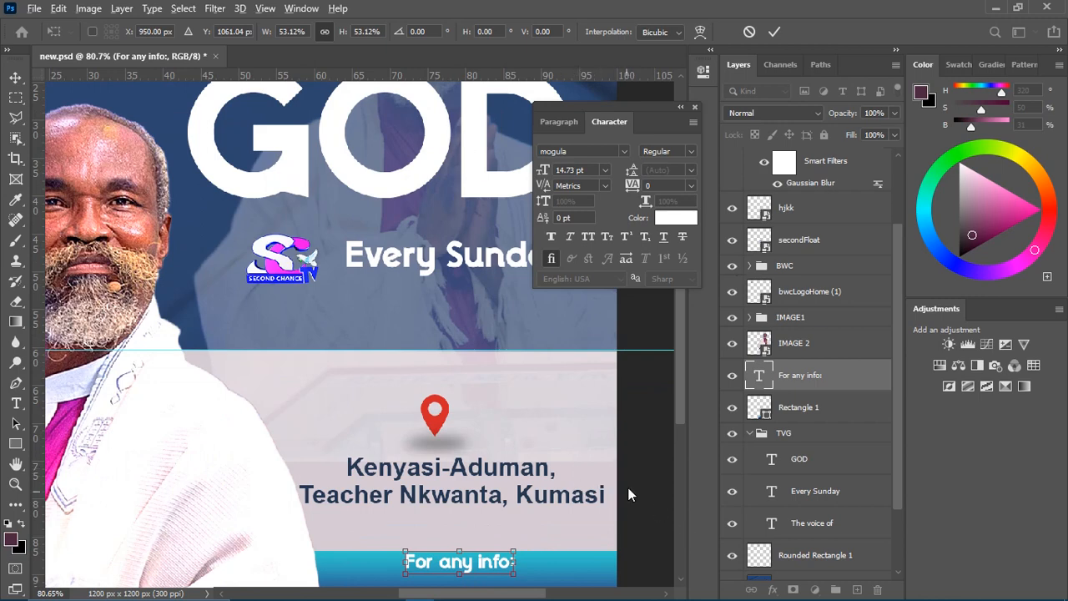
{"action": "left_click", "coordinate": [773, 32]}
Move the "For any info:" text up about 5 px toward the gradient bar's upper edge.
{"action": "scroll", "coordinate": [550, 438], "scroll_direction": "down", "scroll_amount": 3}
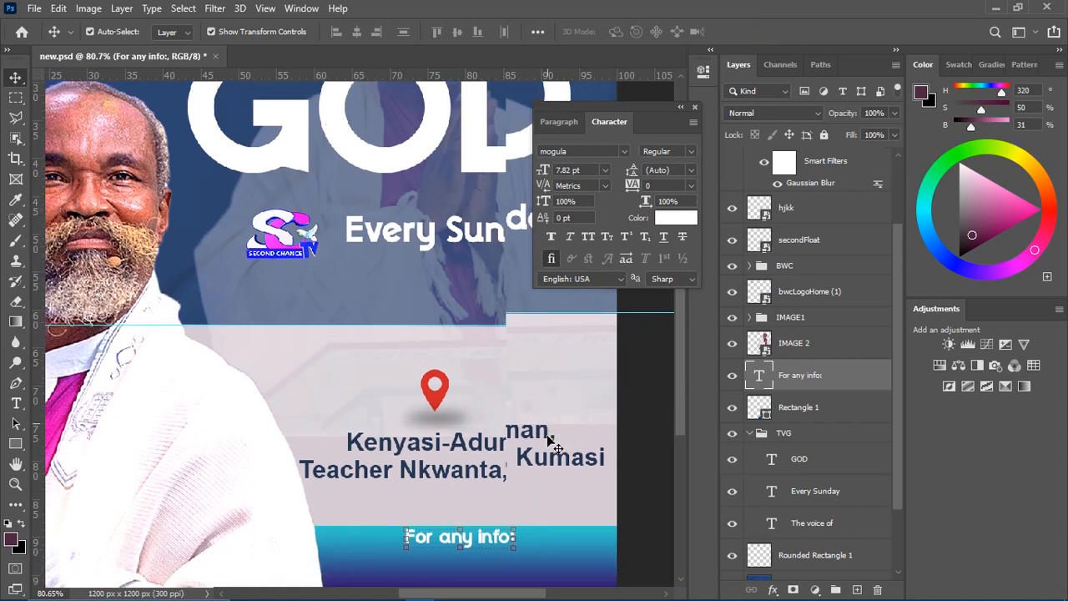
{"action": "scroll", "coordinate": [550, 438], "scroll_direction": "down", "scroll_amount": 3}
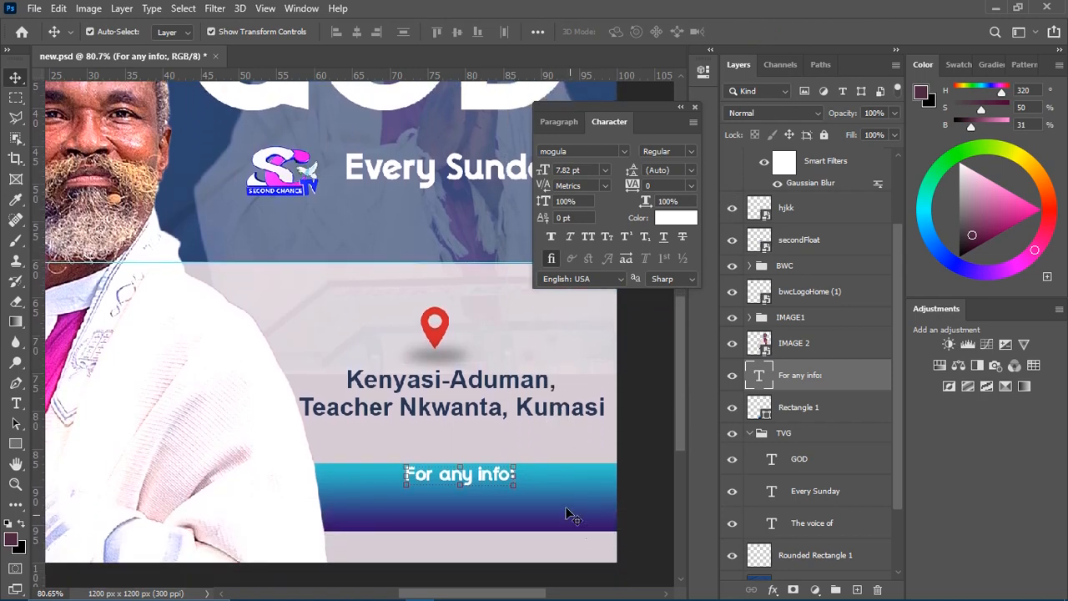
{"action": "left_click", "coordinate": [635, 477]}
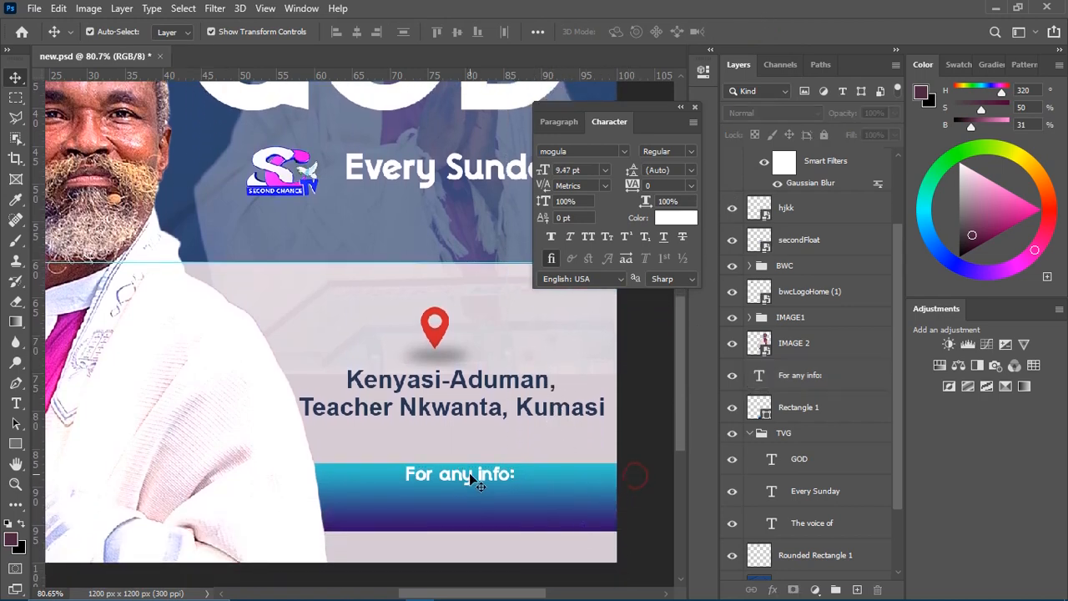
{"action": "left_click_drag", "start_coordinate": [473, 476], "coordinate": [474, 477]}
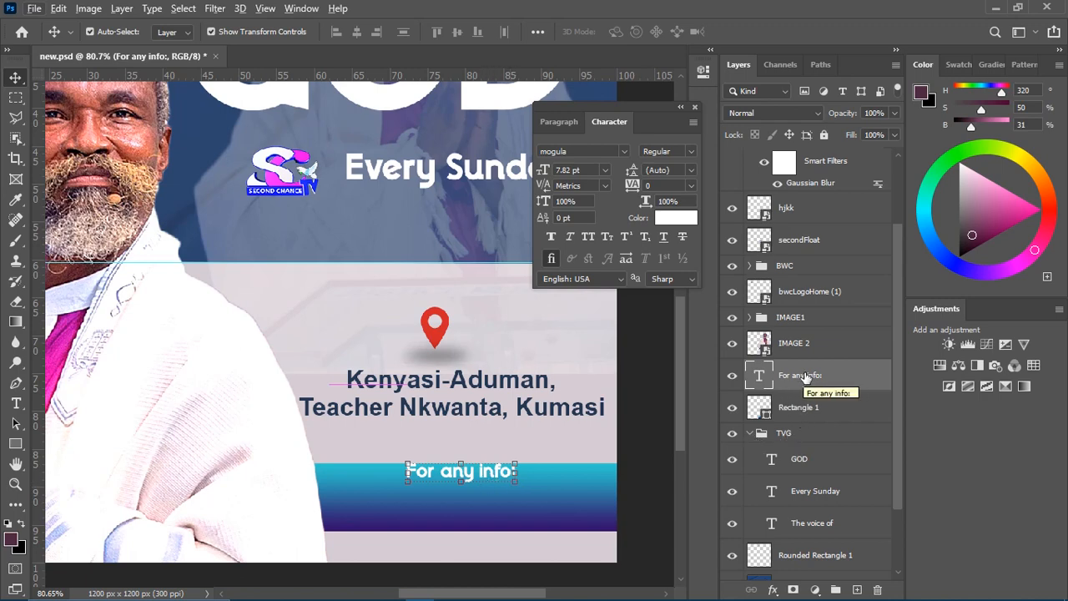
Duplicate the "For any info:" text and place the copy about 38 px below the original on the bar.
{"action": "key", "text": "ctrl"}
{"action": "key", "text": "ctrl+j"}
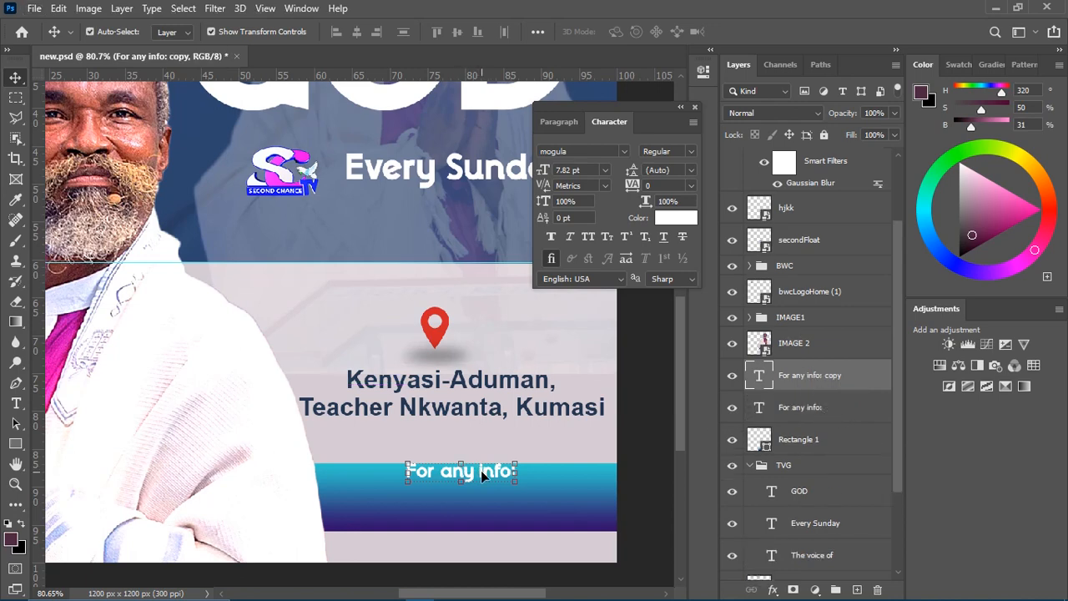
{"action": "left_click_drag", "start_coordinate": [482, 471], "coordinate": [483, 499]}
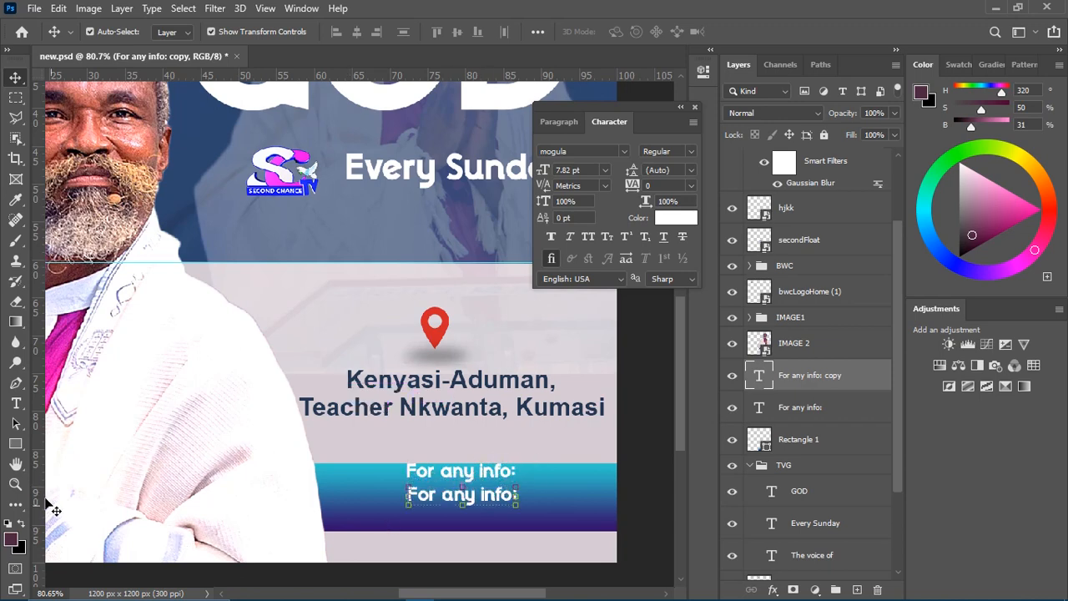
Replace the lower "For any info:" copy with the contact phone number, including its country code.
{"action": "left_click", "coordinate": [23, 407]}
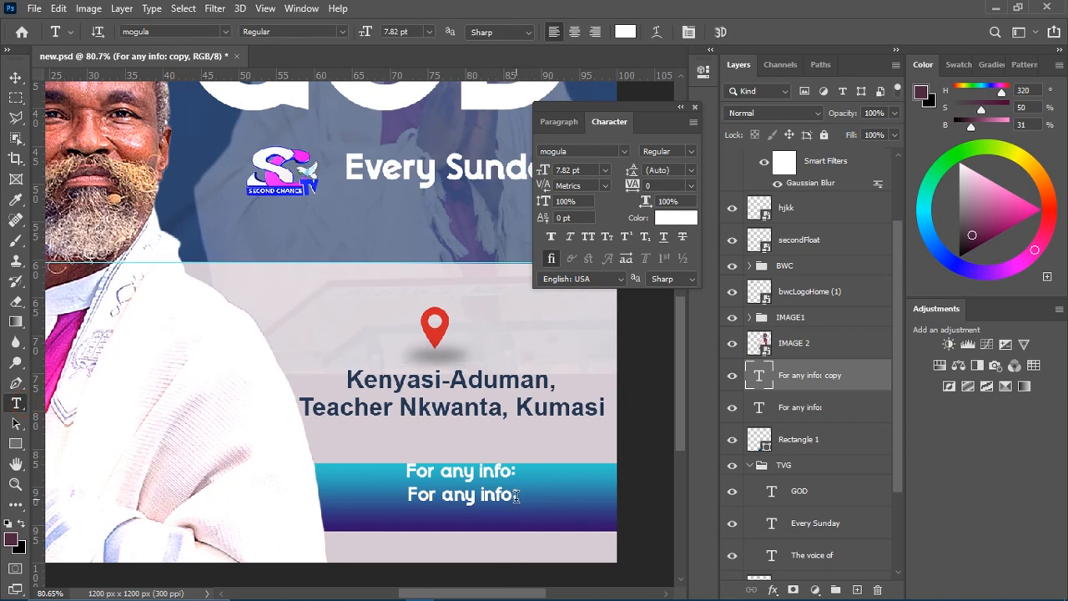
{"action": "left_click_drag", "start_coordinate": [517, 495], "coordinate": [395, 493]}
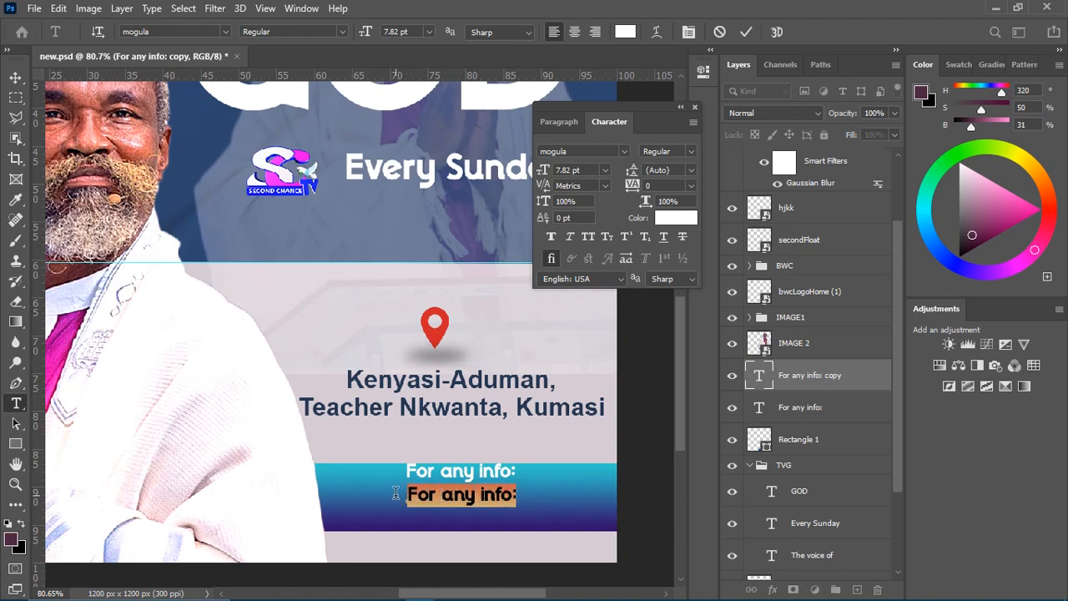
{"action": "key", "text": "BackSpace"}
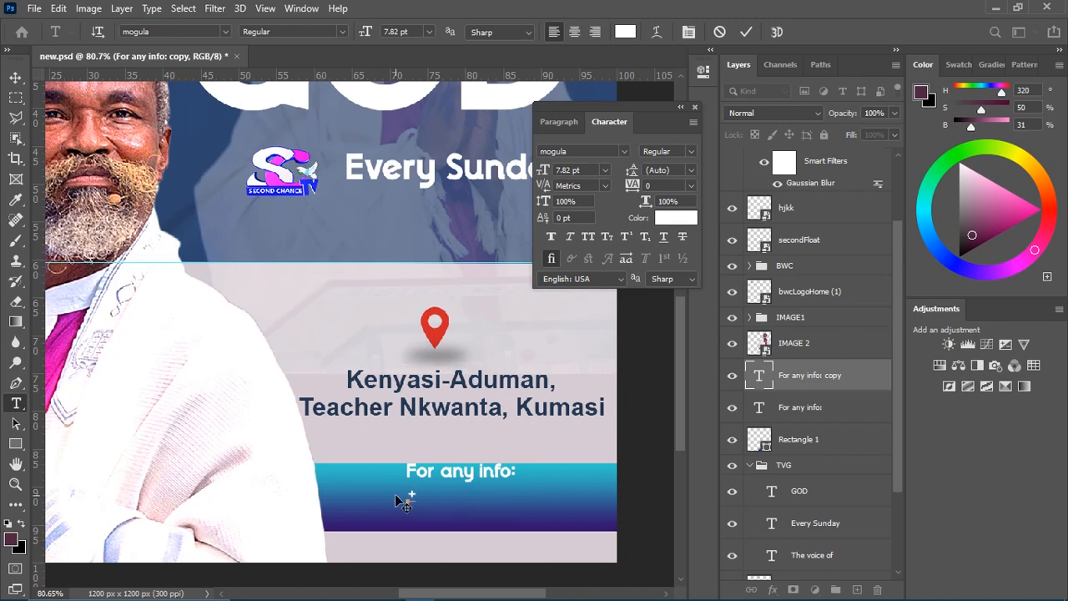
{"action": "type", "text": "+2330"}
{"action": "key", "text": "BackSpace"}
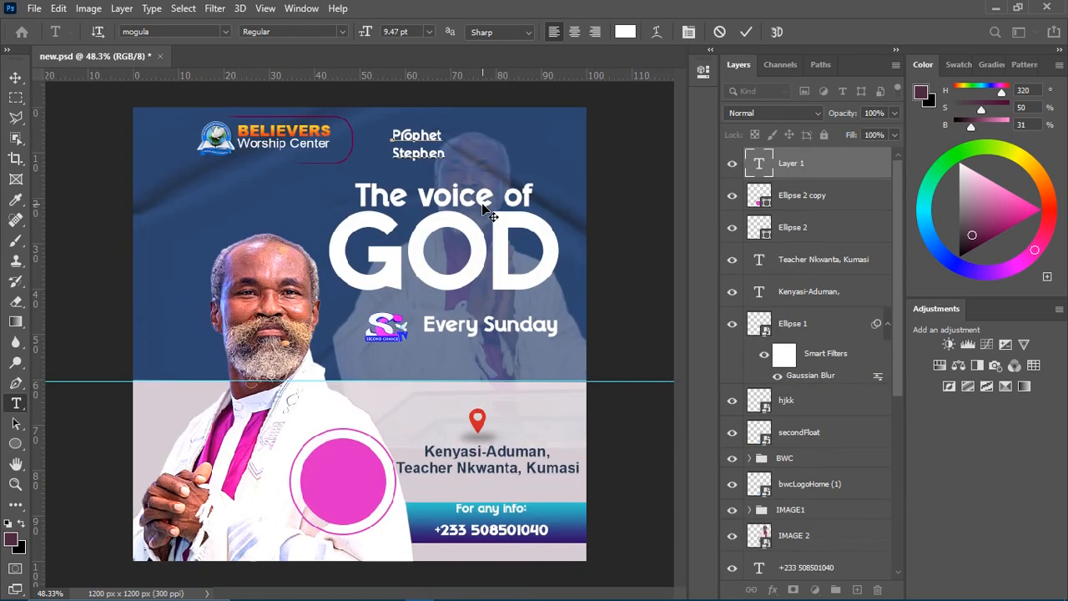
Complete the three-line name text above the headline with the rest of the prophet's full name.
{"action": "type", "text": "Adom"}
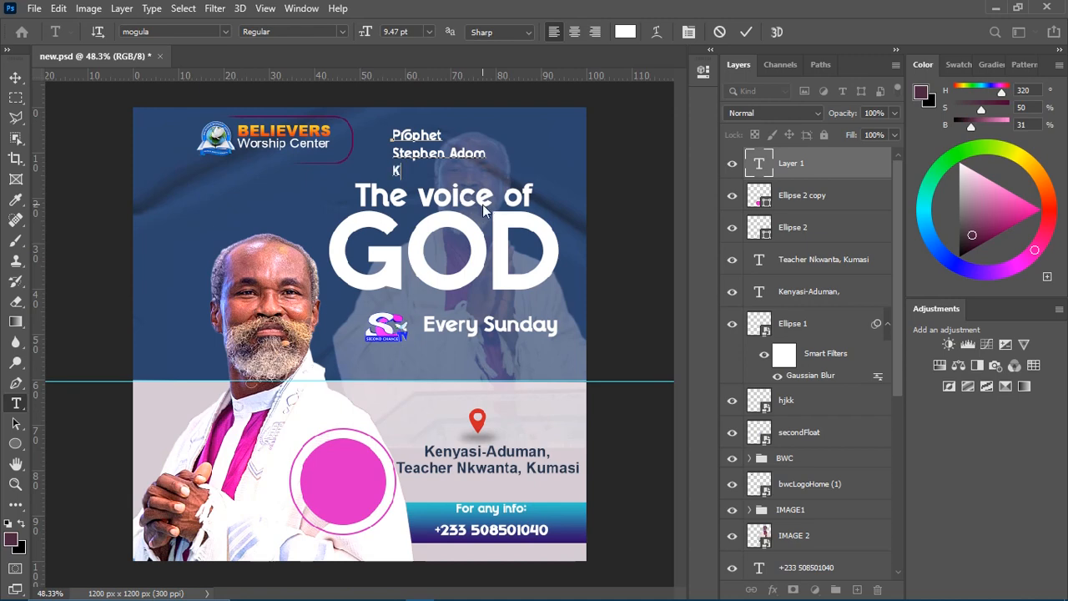
{"action": "type", "text": "Kyei-Duah"}
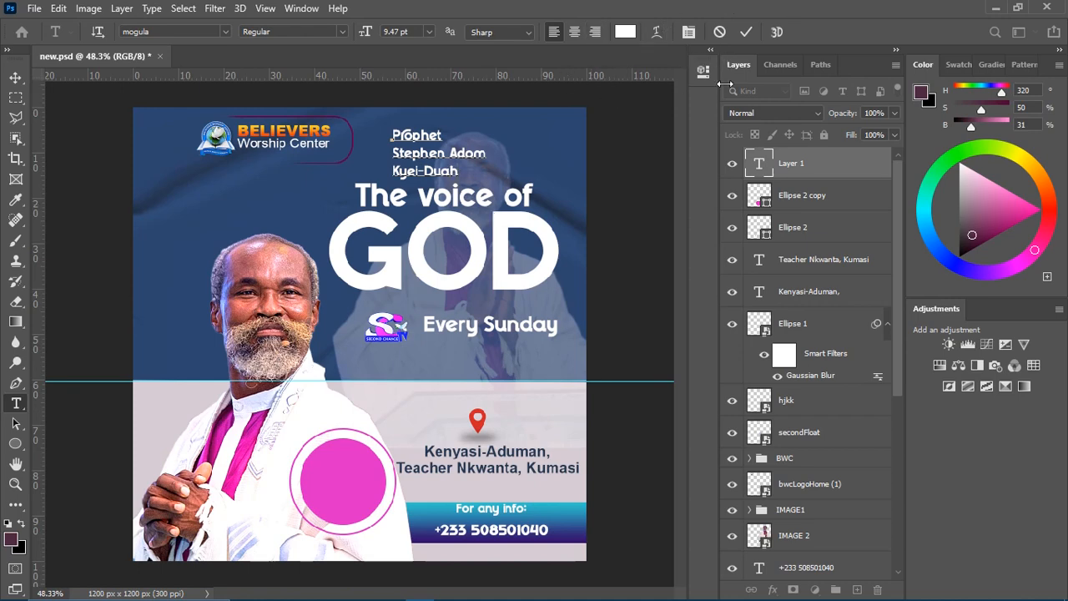
{"action": "left_click", "coordinate": [744, 32]}
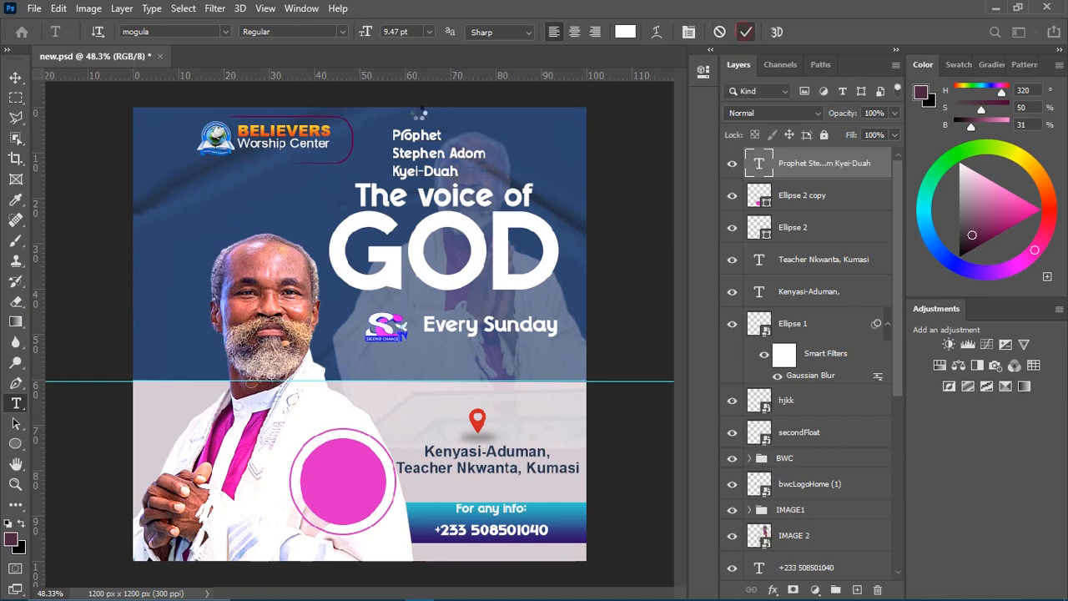
{"action": "left_click", "coordinate": [18, 80]}
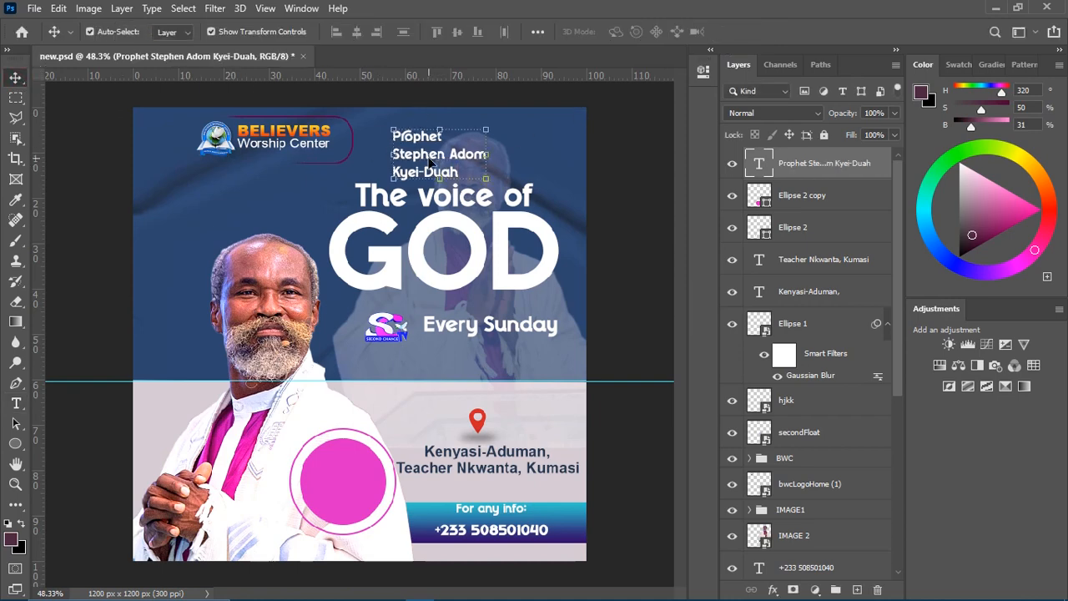
Change the prophet's name text to the Arial font.
{"action": "left_click", "coordinate": [16, 403]}
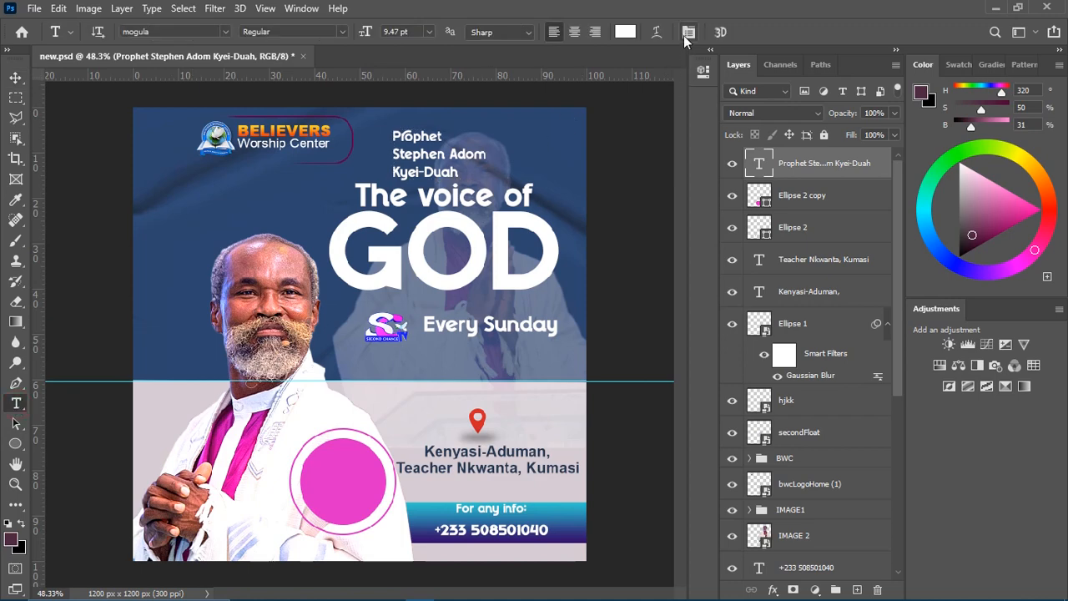
{"action": "left_click", "coordinate": [687, 32]}
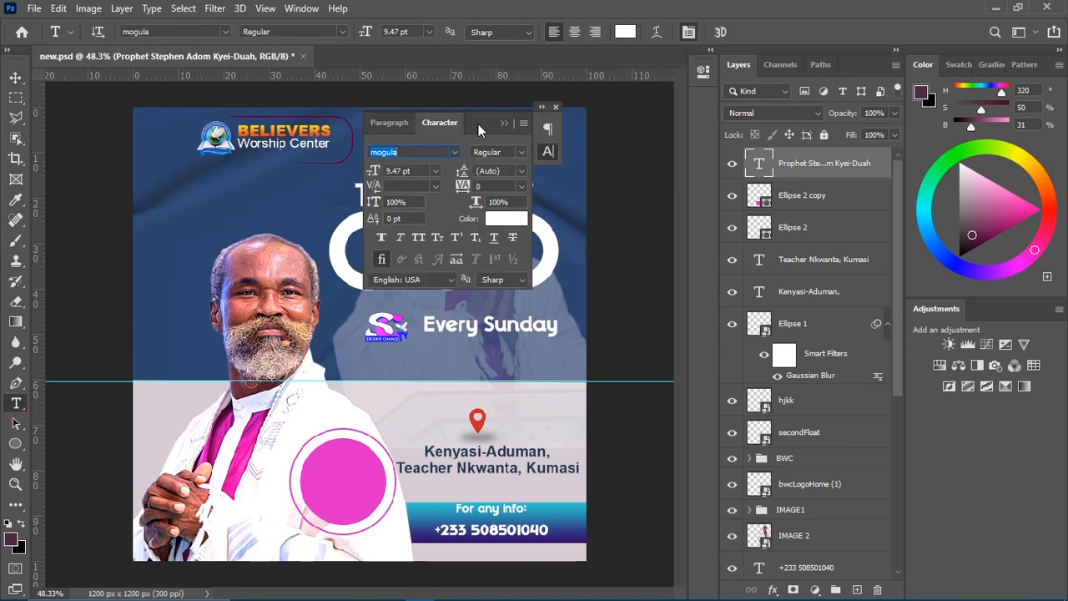
{"action": "left_click_drag", "start_coordinate": [482, 118], "coordinate": [620, 158]}
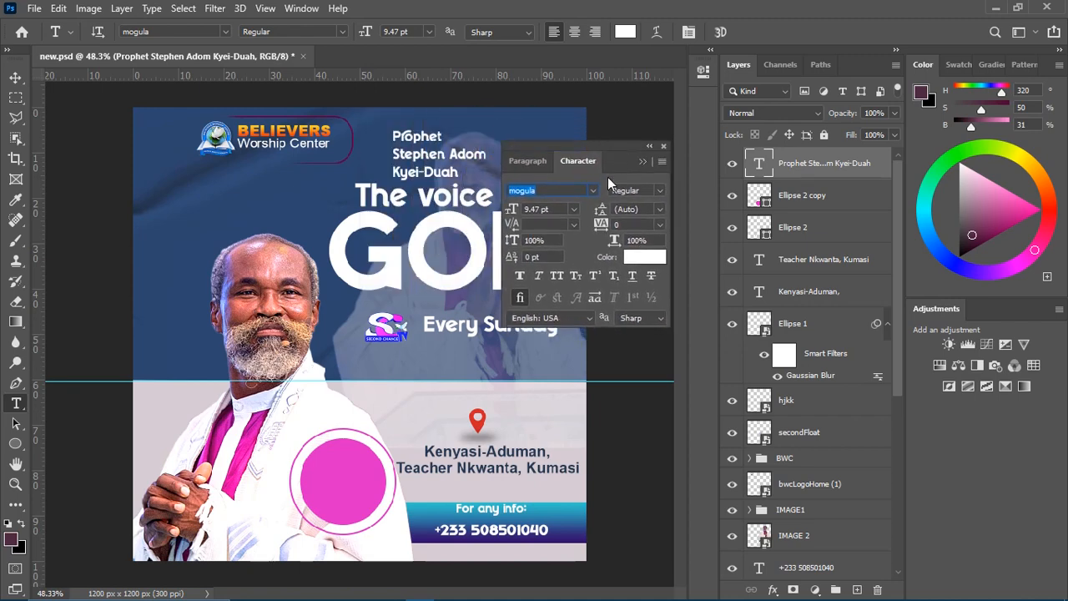
{"action": "left_click", "coordinate": [594, 192]}
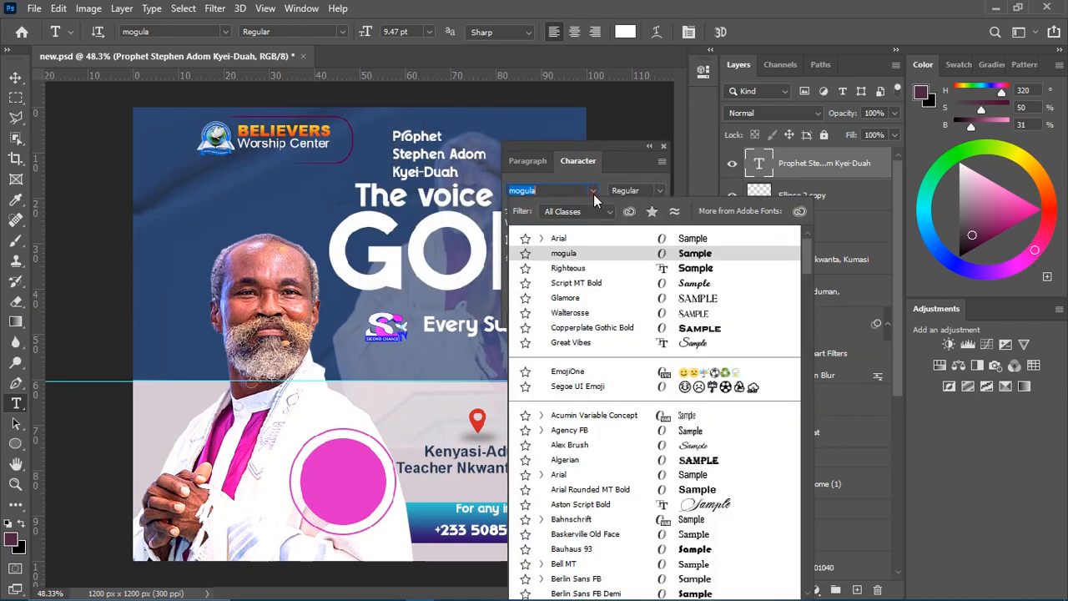
{"action": "left_click", "coordinate": [579, 239]}
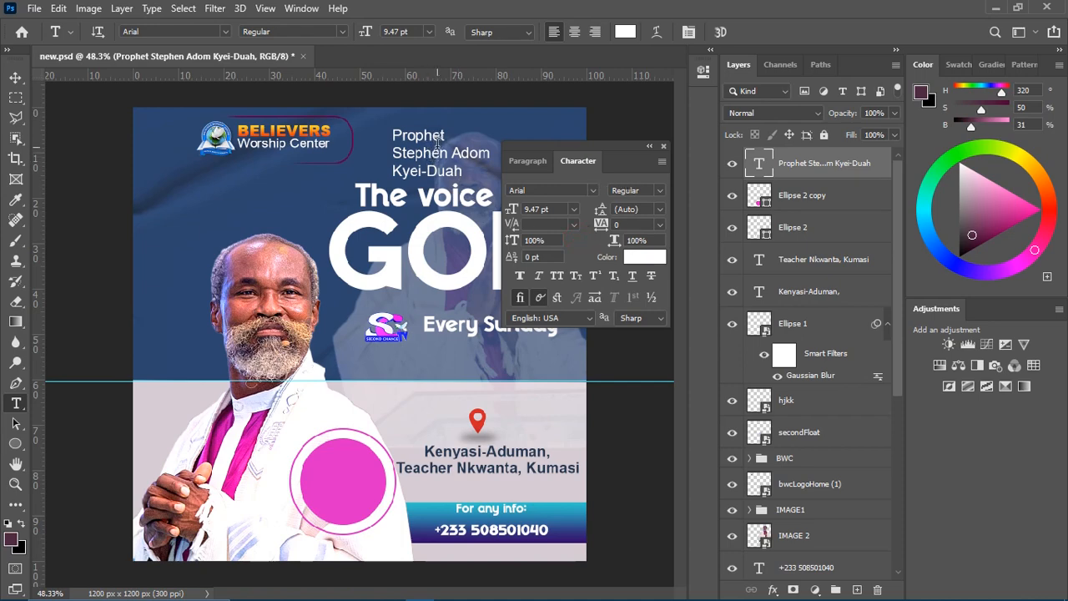
Set the name text's leading to 10 pt and center-align its lines.
{"action": "left_click", "coordinate": [659, 209]}
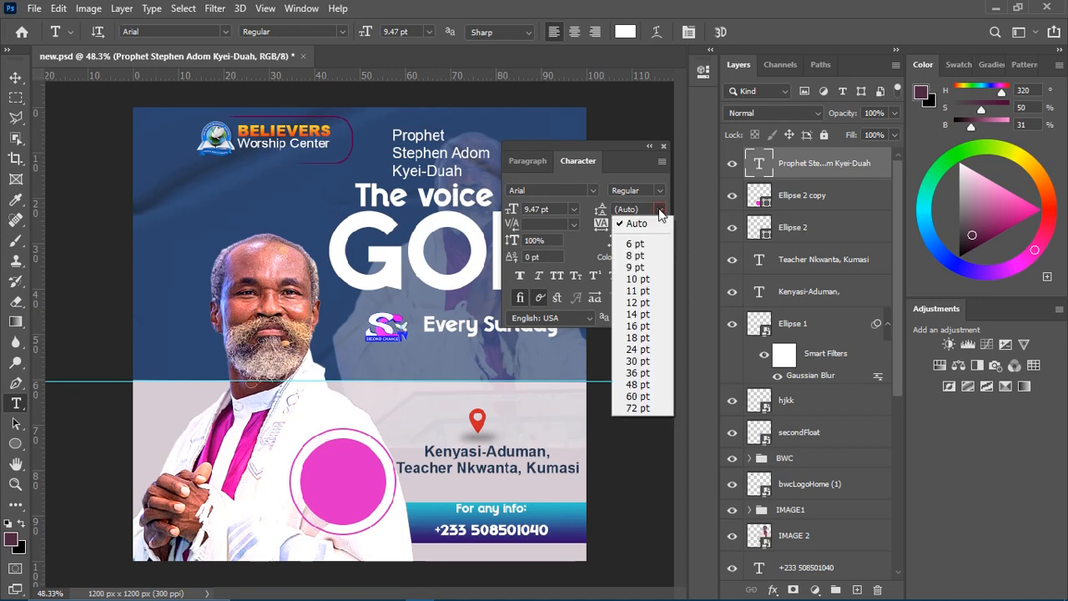
{"action": "left_click", "coordinate": [655, 290]}
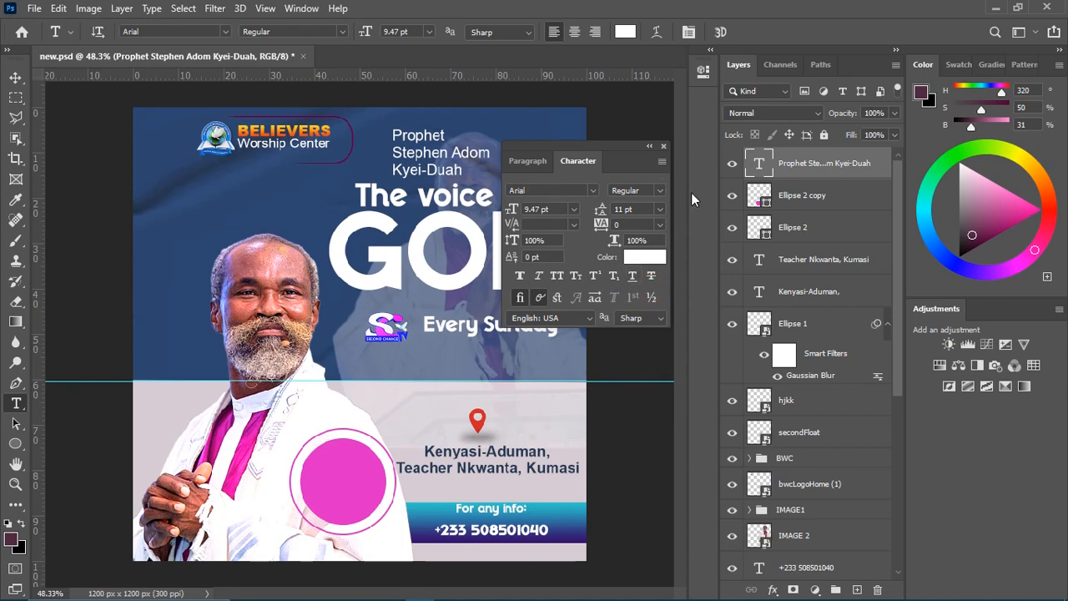
{"action": "left_click", "coordinate": [661, 190]}
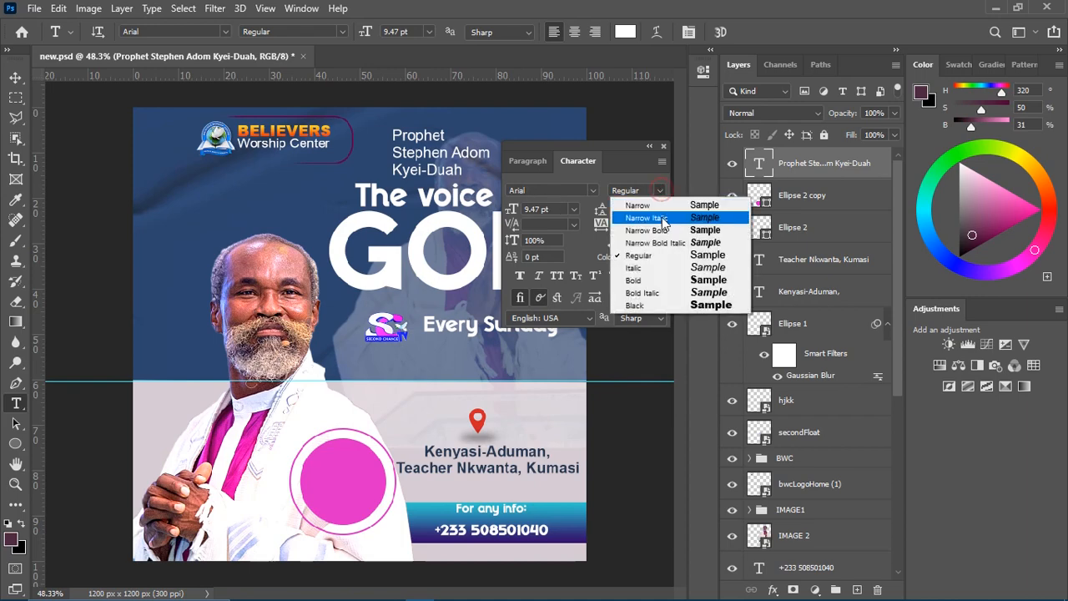
{"action": "key", "text": "Escape"}
{"action": "left_click", "coordinate": [658, 211]}
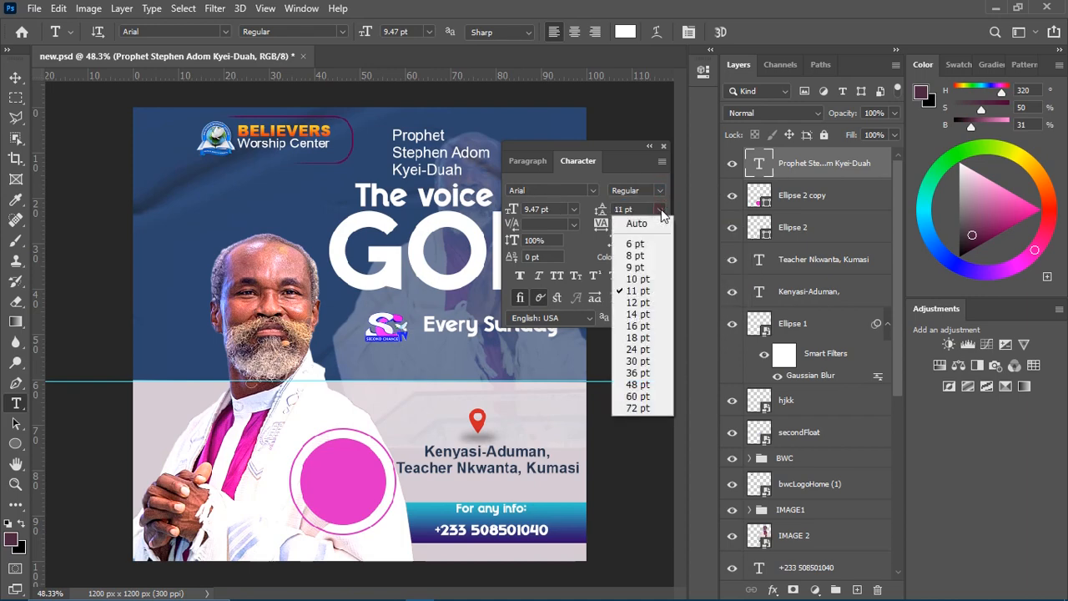
{"action": "left_click", "coordinate": [653, 280]}
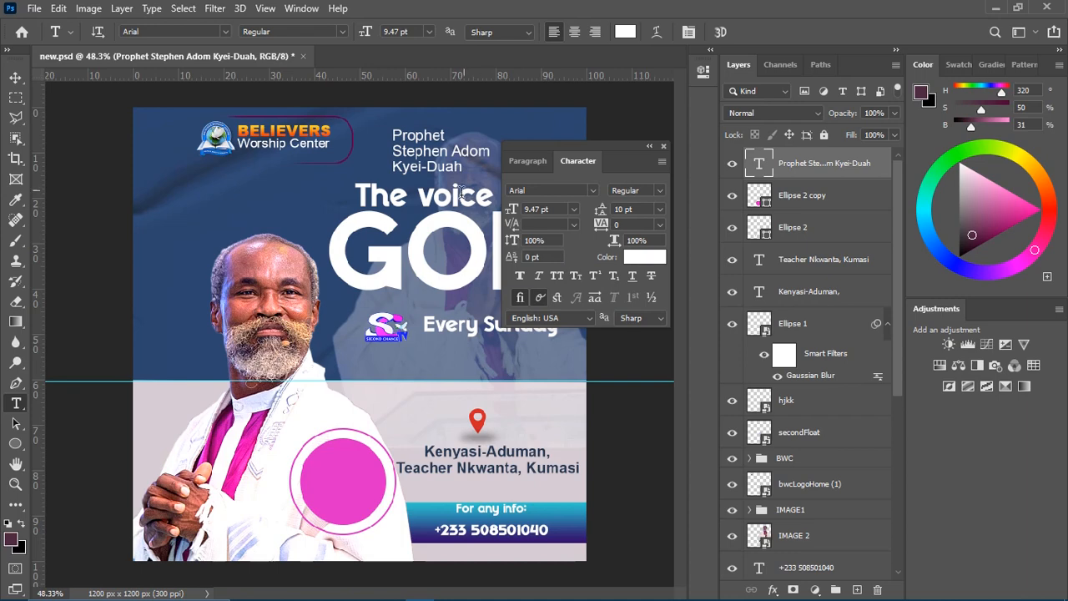
{"action": "left_click", "coordinate": [575, 31]}
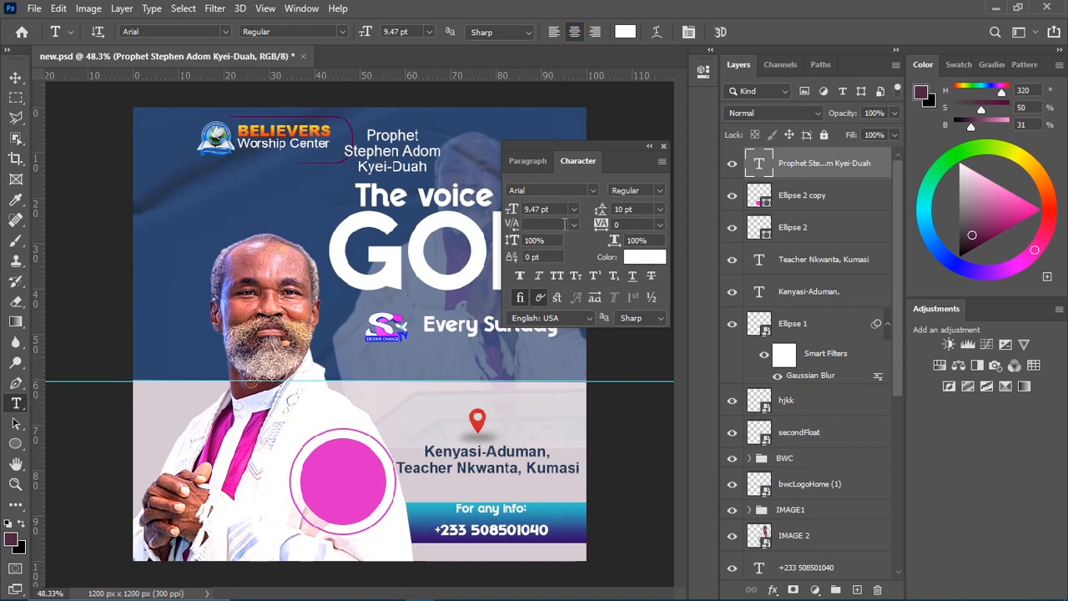
Color the name text black (#000000) and move it into the pink circle beside the portrait.
{"action": "left_click", "coordinate": [627, 256]}
{"action": "left_click_drag", "start_coordinate": [621, 350], "coordinate": [626, 403]}
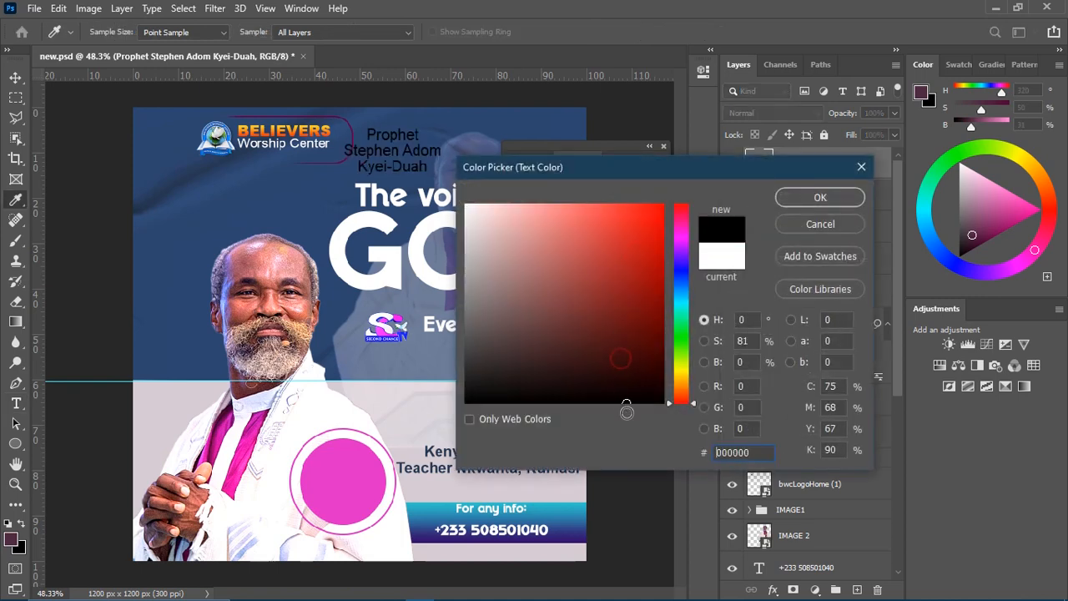
{"action": "left_click", "coordinate": [810, 199]}
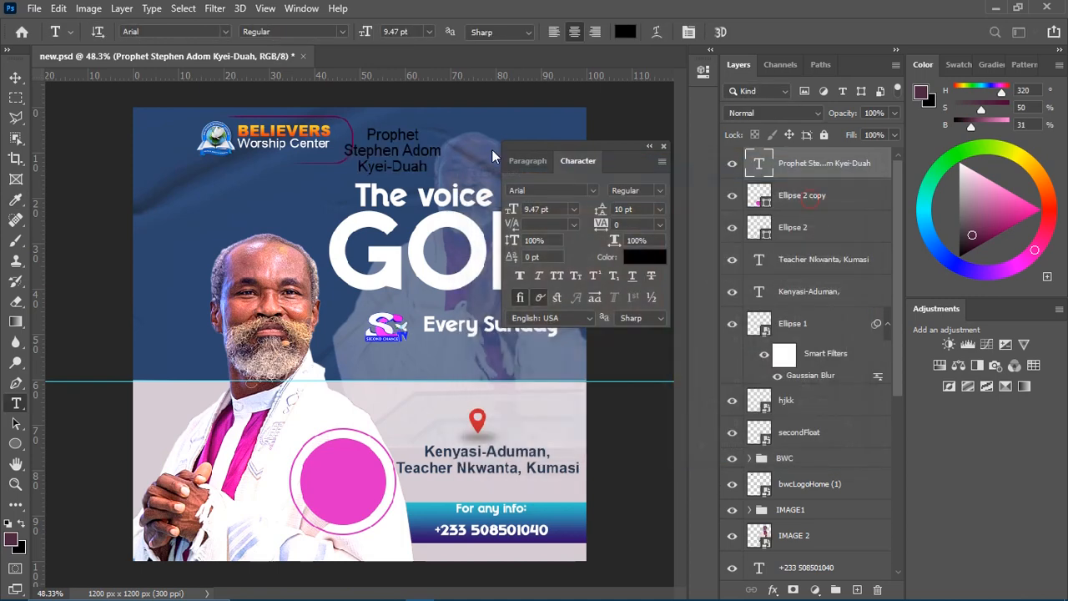
{"action": "left_click", "coordinate": [15, 77]}
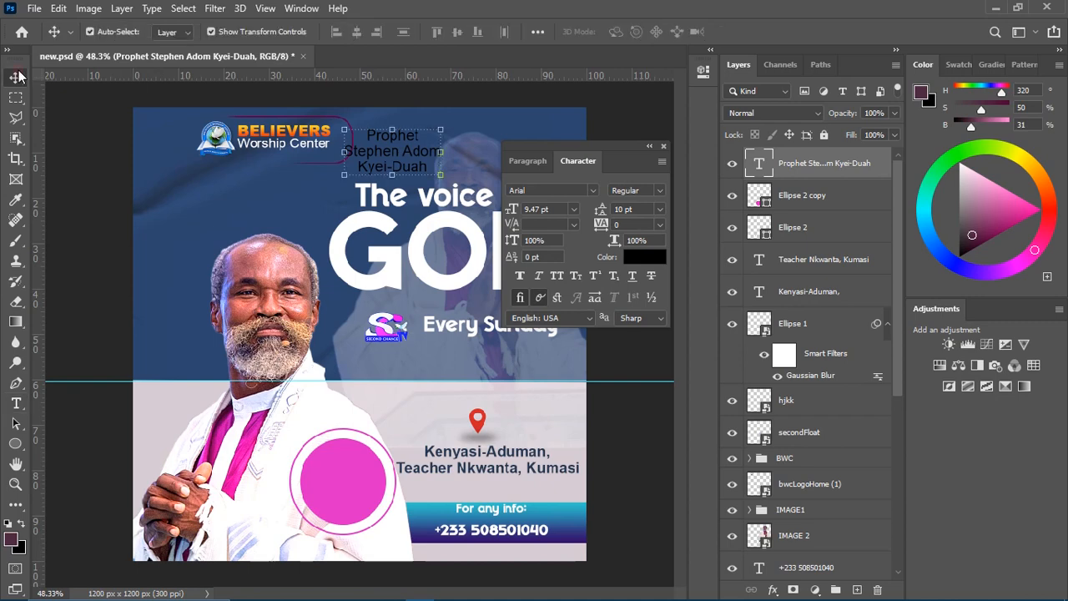
{"action": "mouse_move", "coordinate": [404, 168]}
{"action": "left_mouse_down"}
{"action": "mouse_move", "coordinate": [386, 409]}
{"action": "mouse_move", "coordinate": [384, 387]}
{"action": "mouse_move", "coordinate": [428, 406]}
{"action": "mouse_move", "coordinate": [371, 498]}
{"action": "mouse_move", "coordinate": [367, 484]}
{"action": "mouse_move", "coordinate": [386, 502]}
{"action": "mouse_move", "coordinate": [369, 493]}
{"action": "mouse_move", "coordinate": [358, 461]}
{"action": "mouse_move", "coordinate": [361, 485]}
{"action": "left_mouse_up"}
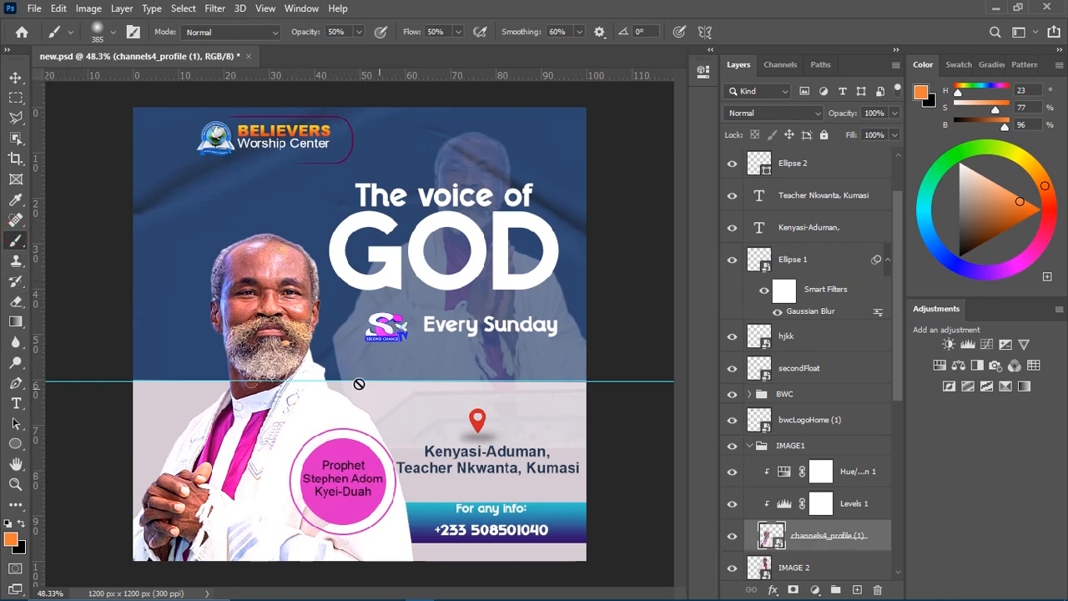
Rasterize the channels4_profile (1) portrait layer and set the Brush tool's foreground color to #fa8b49.
{"action": "right_click", "coordinate": [823, 535]}
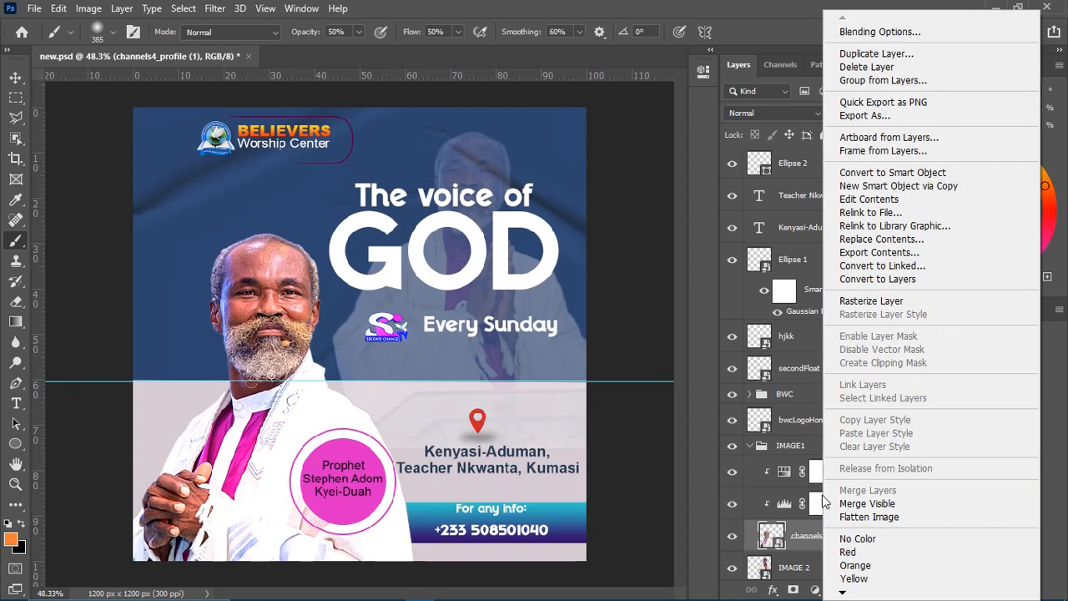
{"action": "left_click", "coordinate": [869, 304]}
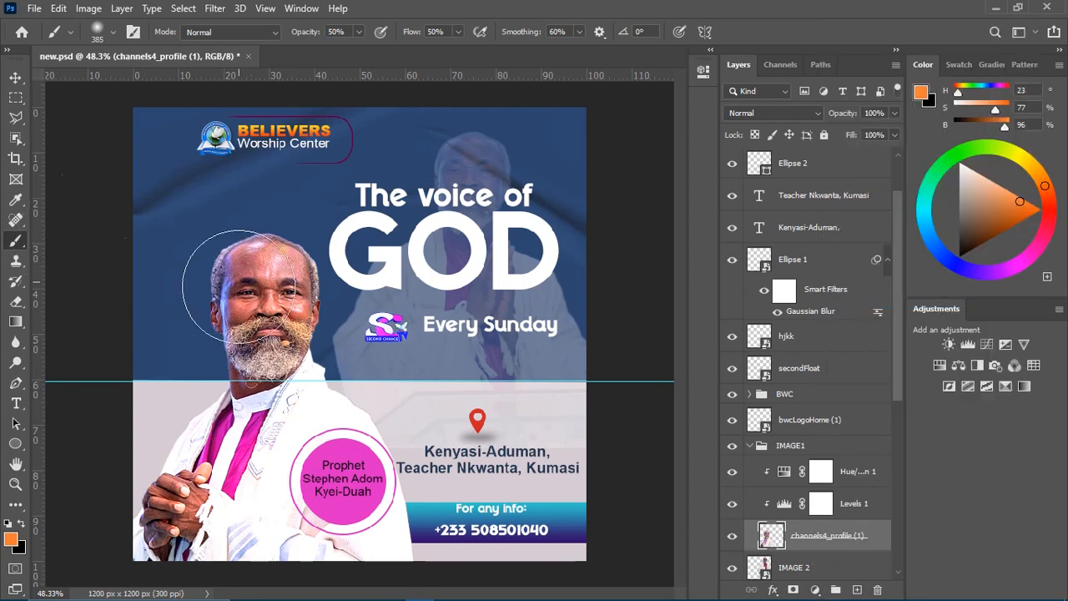
{"action": "left_click", "coordinate": [111, 33]}
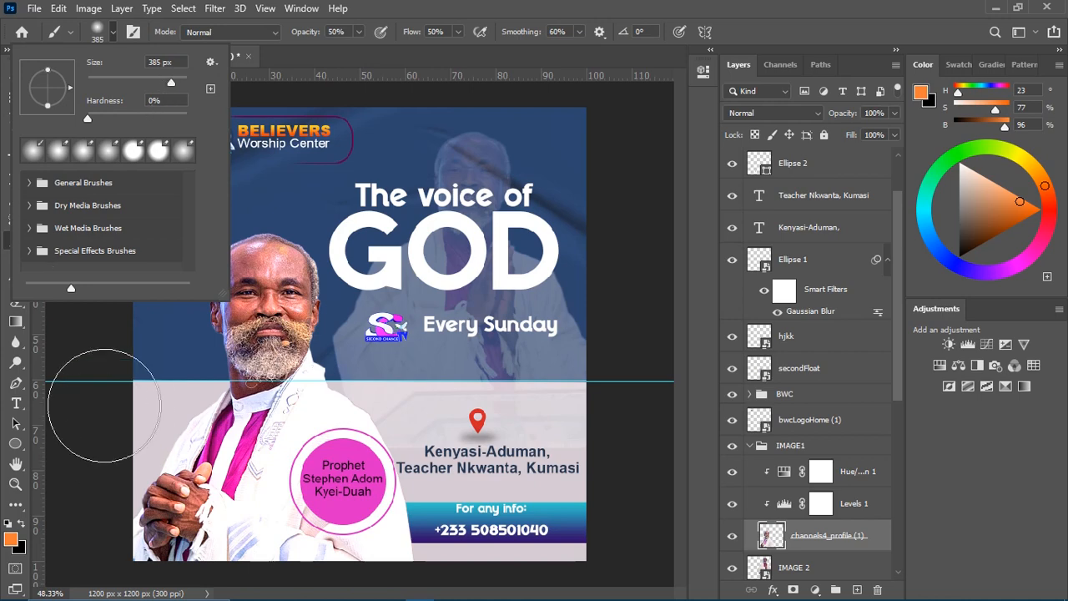
{"action": "left_click", "coordinate": [10, 245]}
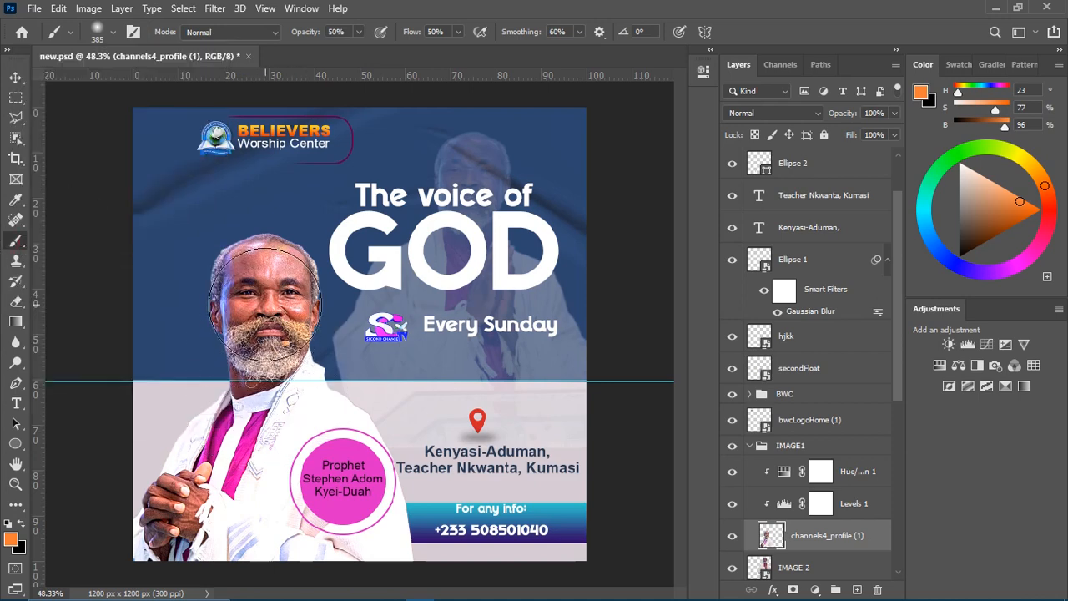
{"action": "left_click", "coordinate": [10, 539]}
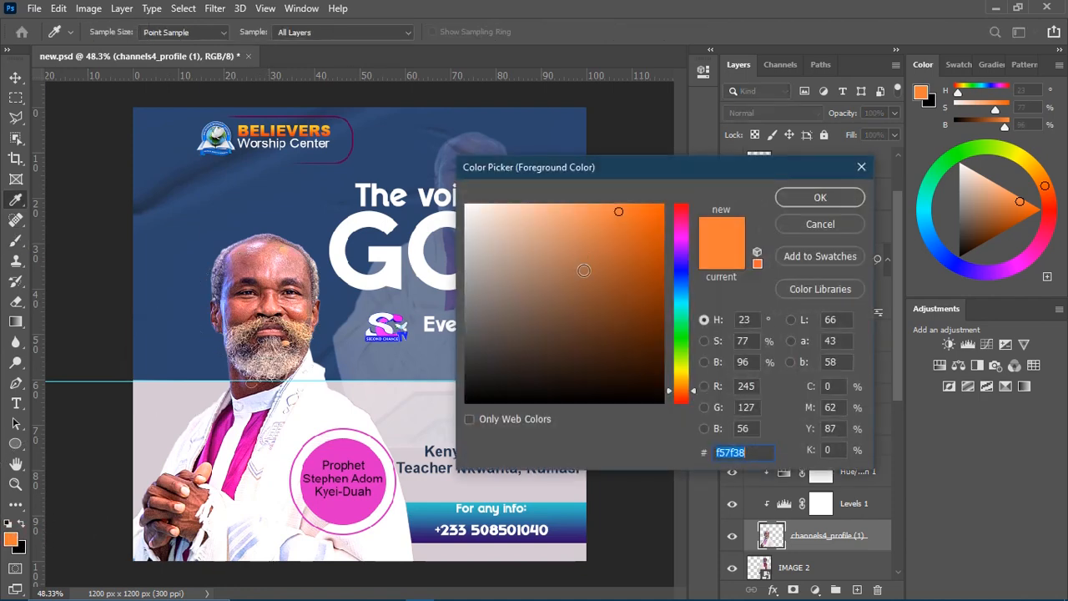
{"action": "left_click", "coordinate": [606, 208]}
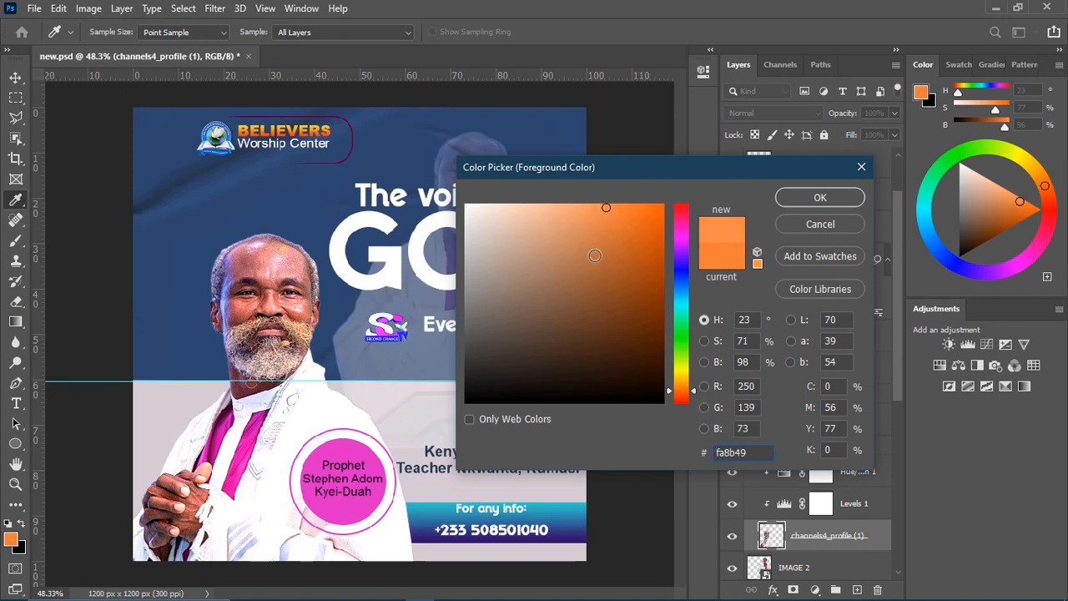
{"action": "left_click", "coordinate": [807, 202]}
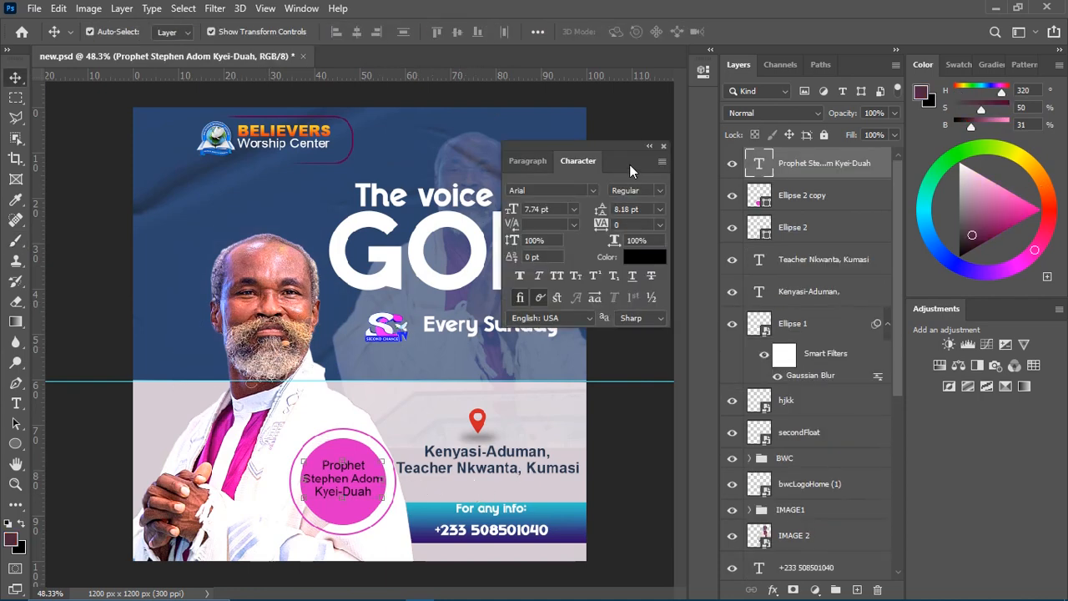
Close the character settings and save the flyer document.
{"action": "left_click", "coordinate": [663, 146]}
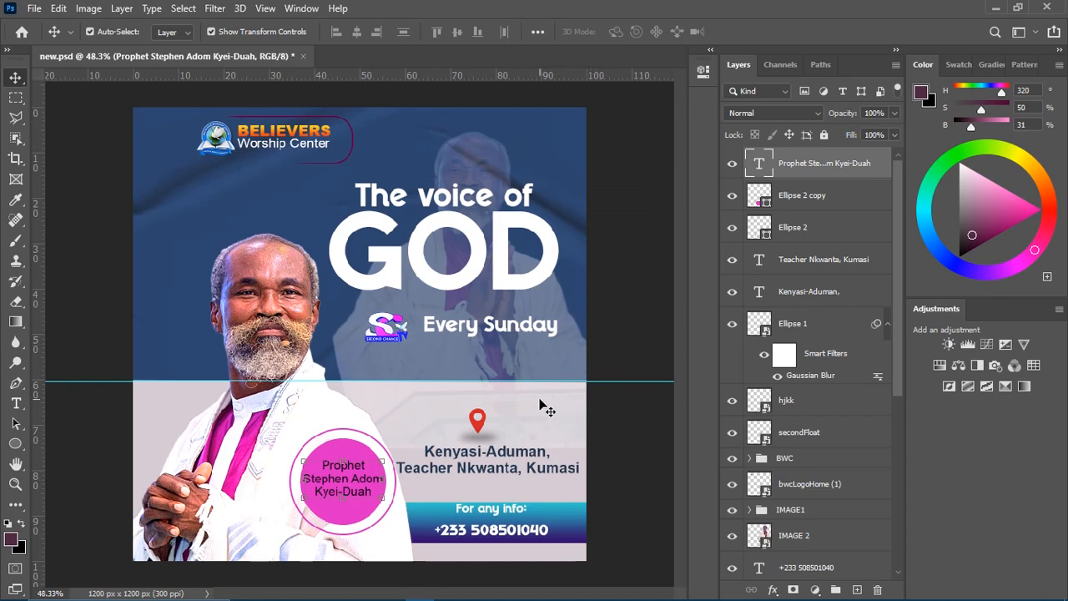
{"action": "key", "text": "ctrl"}
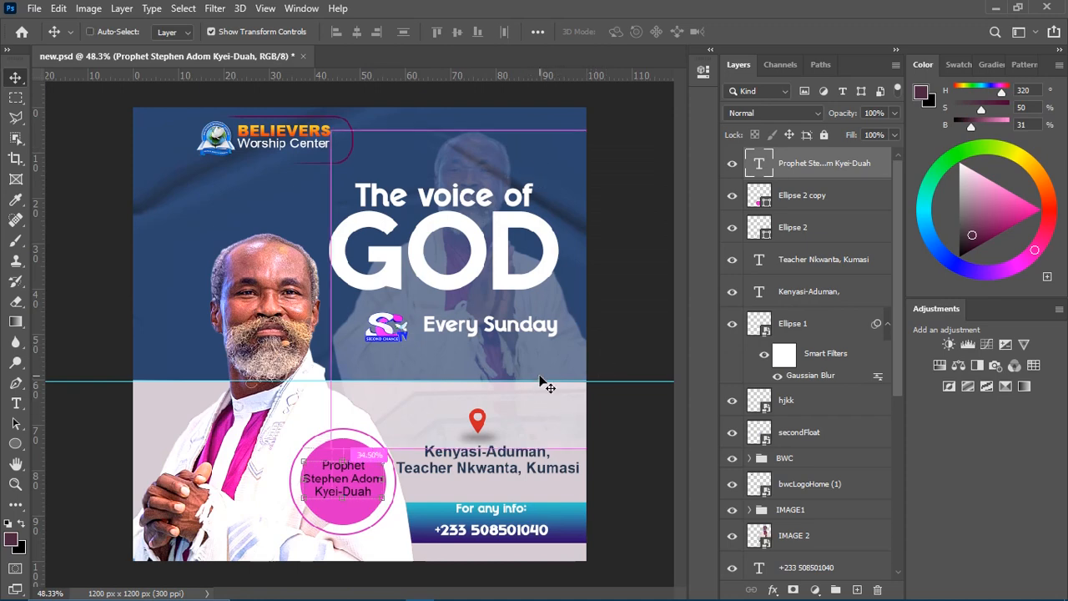
{"action": "key", "text": "ctrl+s"}
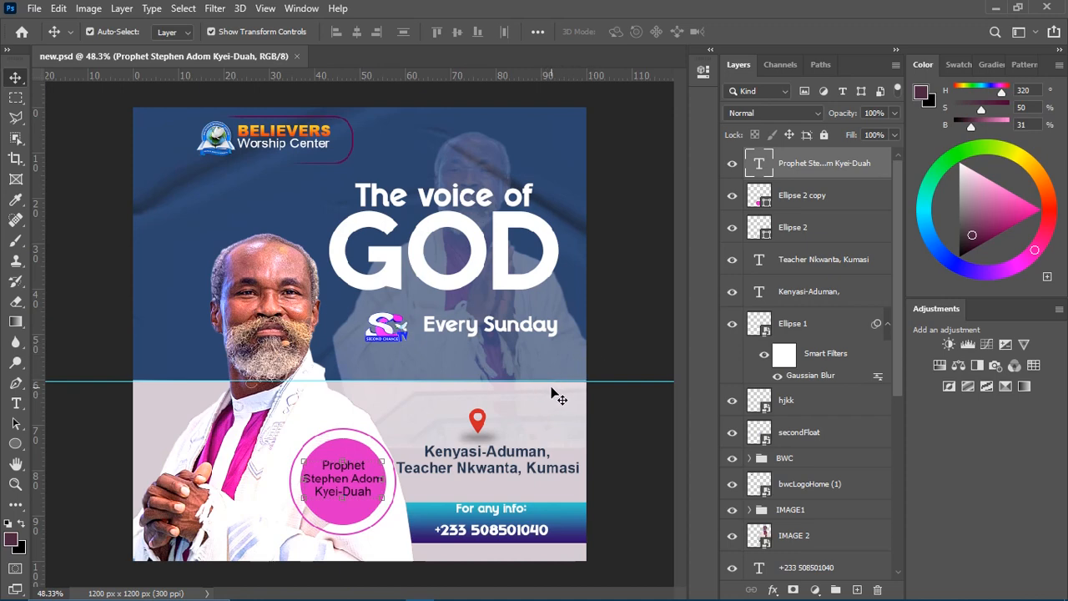
Save a JPEG copy of the flyer named BWC to the Desktop, at Maximum quality 12 with Baseline ("Standard") format.
{"action": "key", "text": "ctrl+shift+s"}
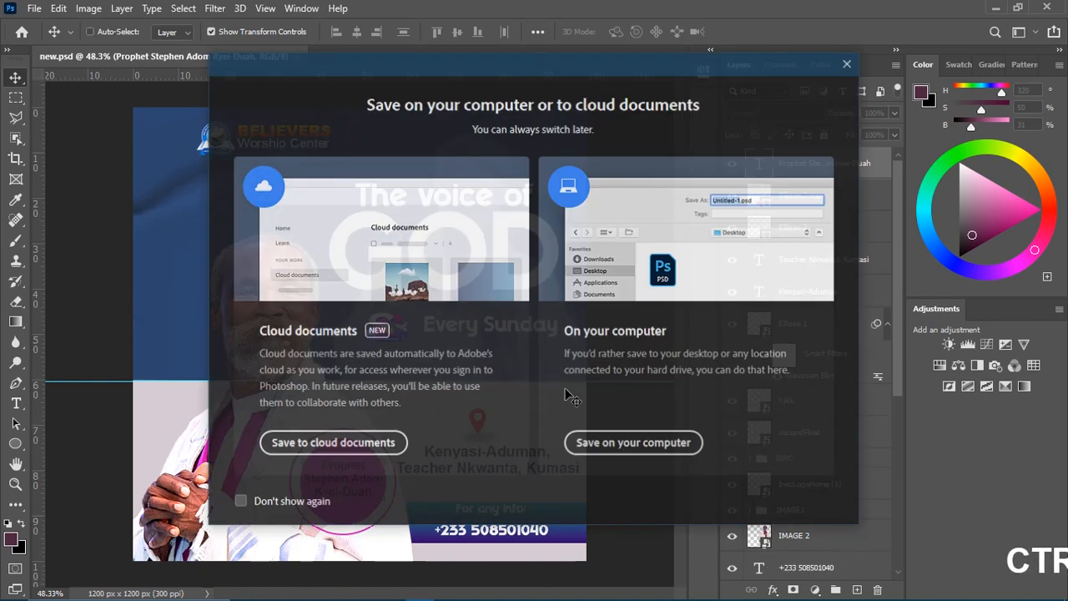
{"action": "left_click", "coordinate": [613, 446]}
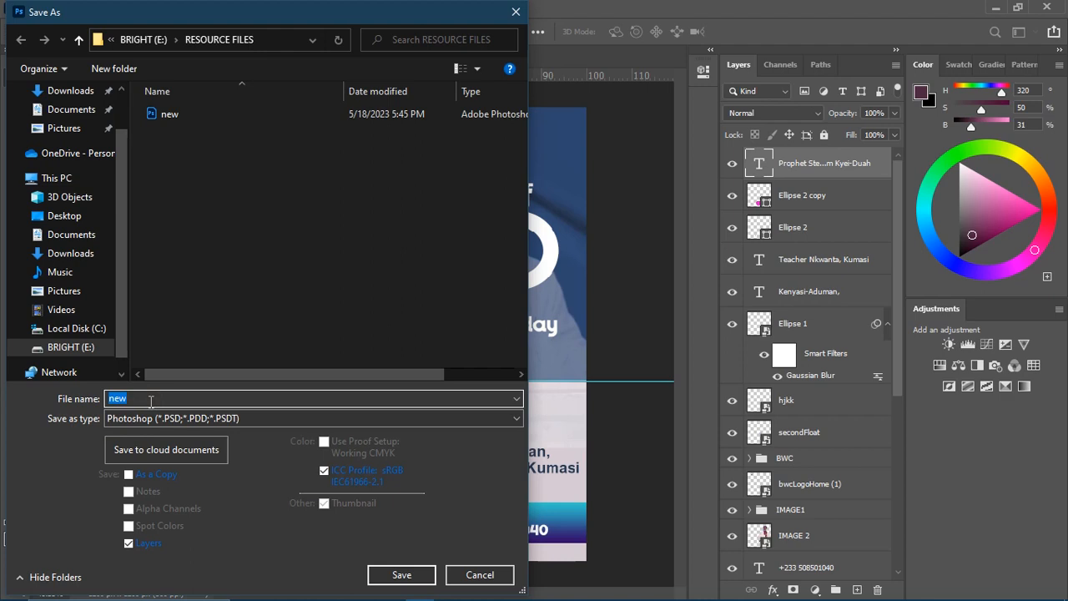
{"action": "type", "text": "BW"}
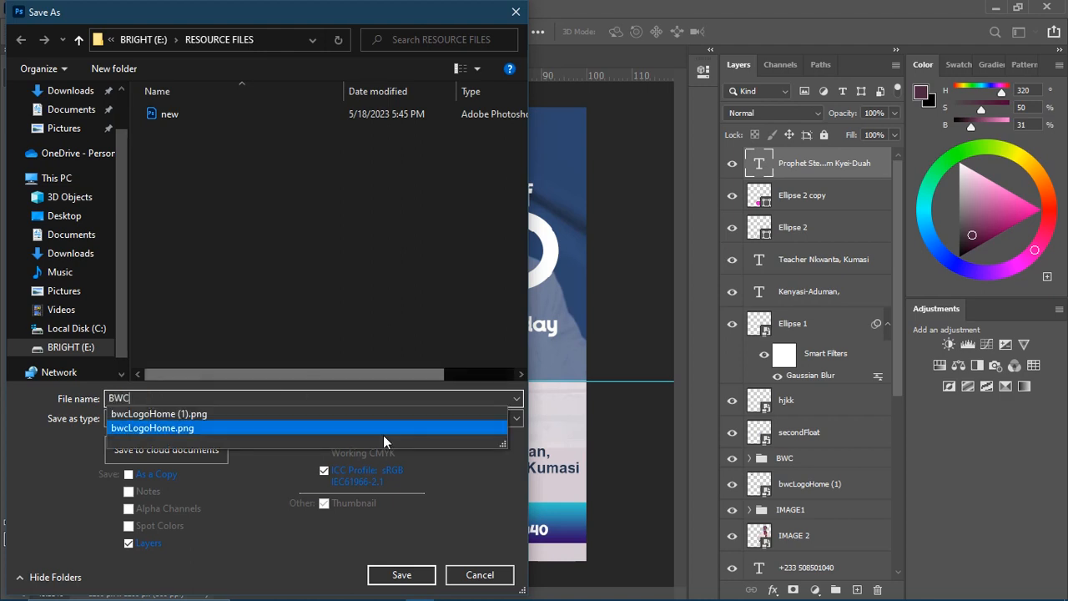
{"action": "type", "text": "C"}
{"action": "left_click", "coordinate": [518, 419]}
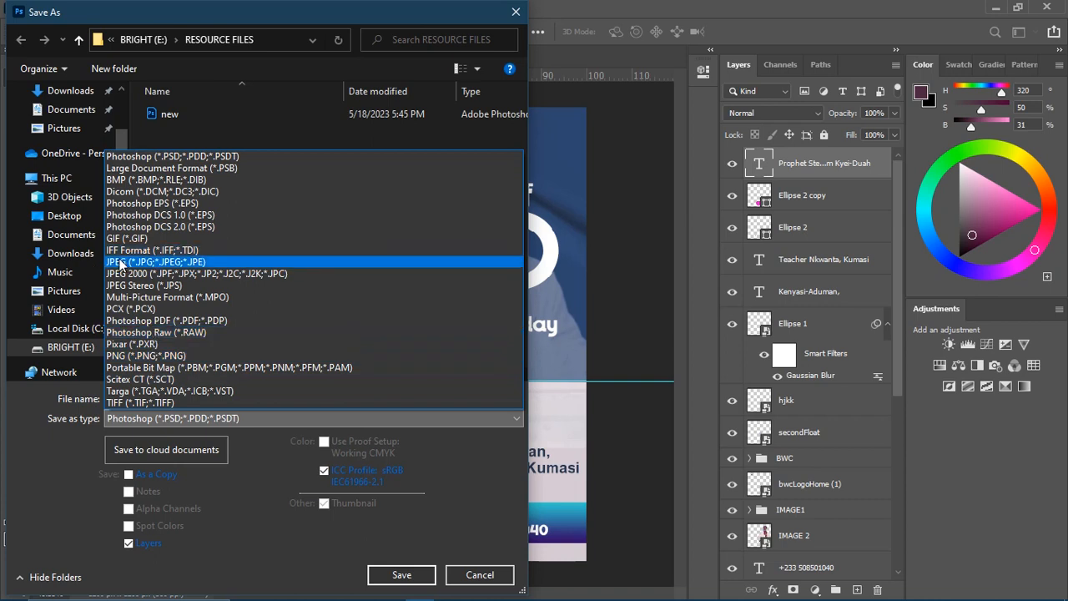
{"action": "left_click", "coordinate": [119, 262]}
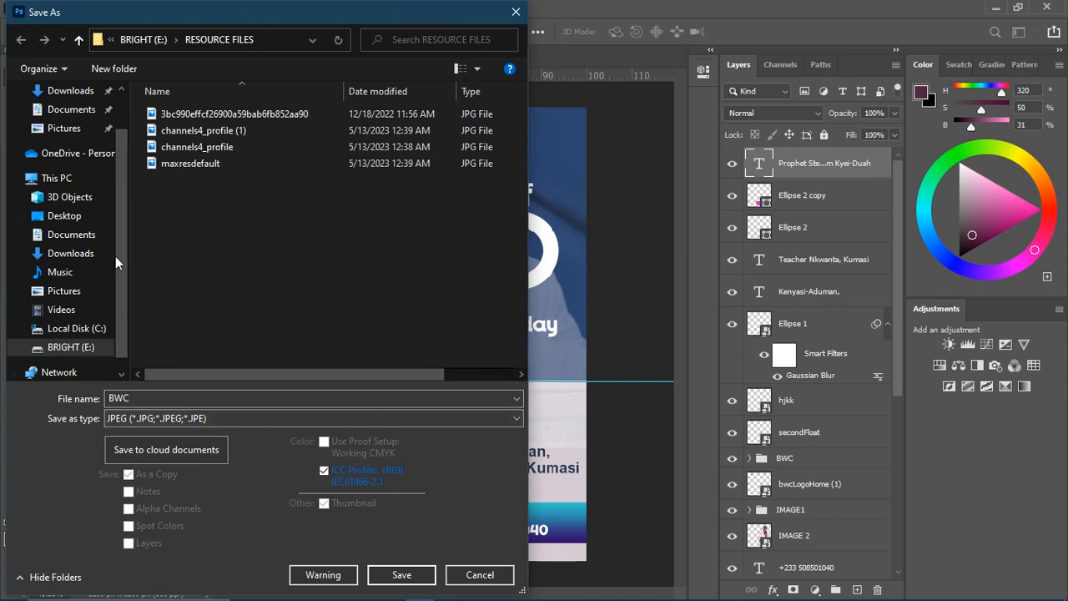
{"action": "left_click", "coordinate": [69, 218]}
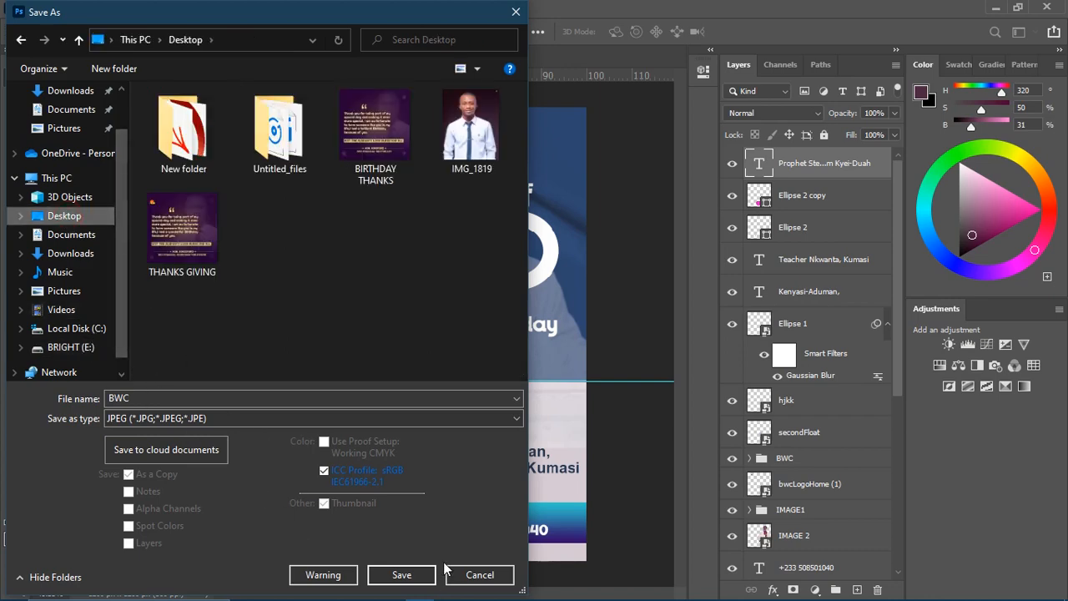
{"action": "left_click", "coordinate": [406, 574]}
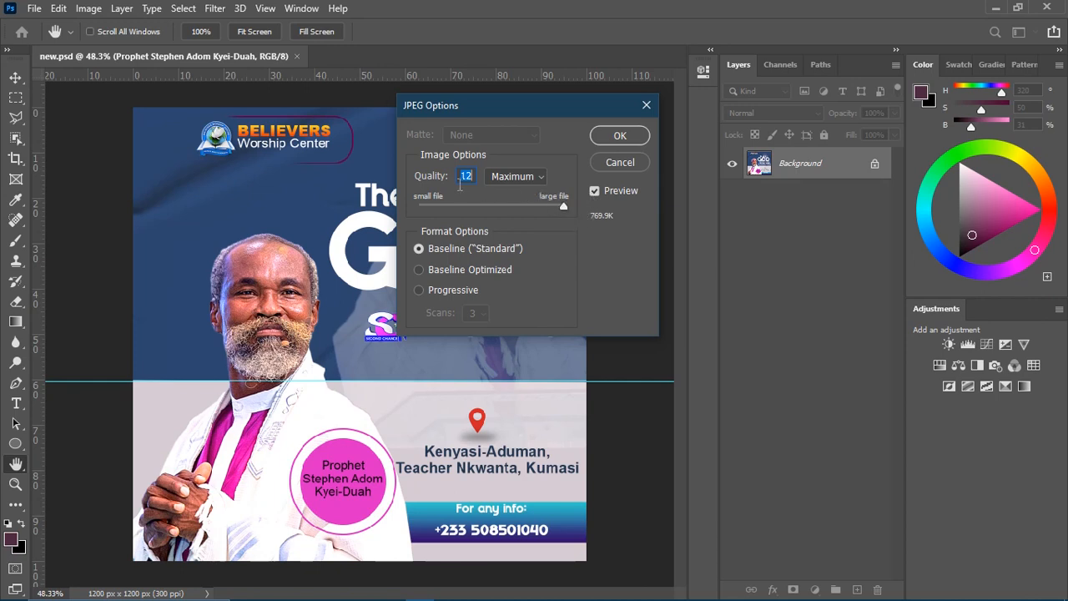
{"action": "left_click", "coordinate": [619, 136]}
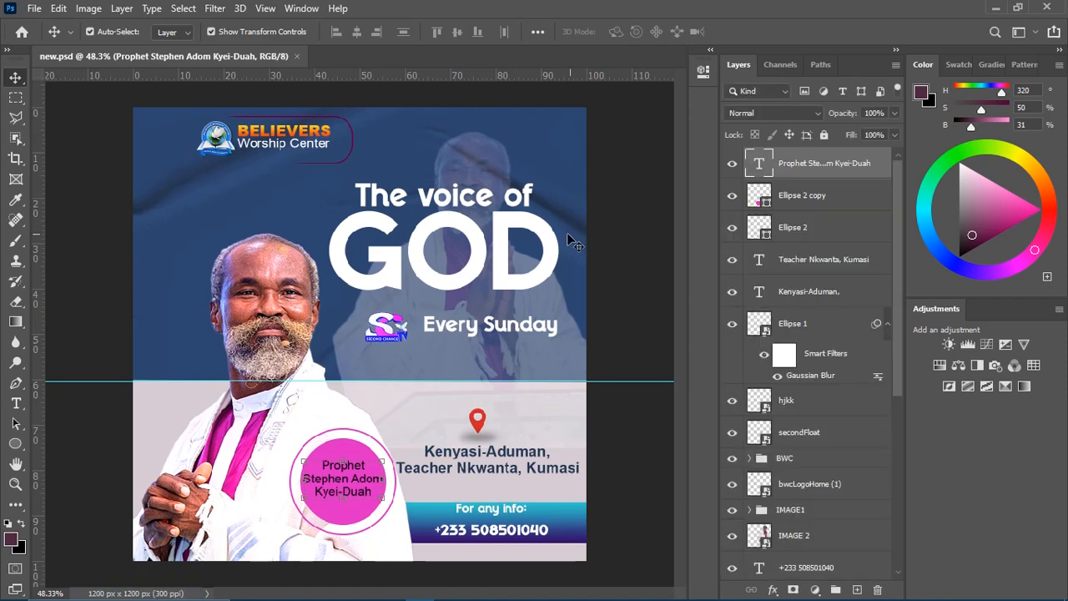